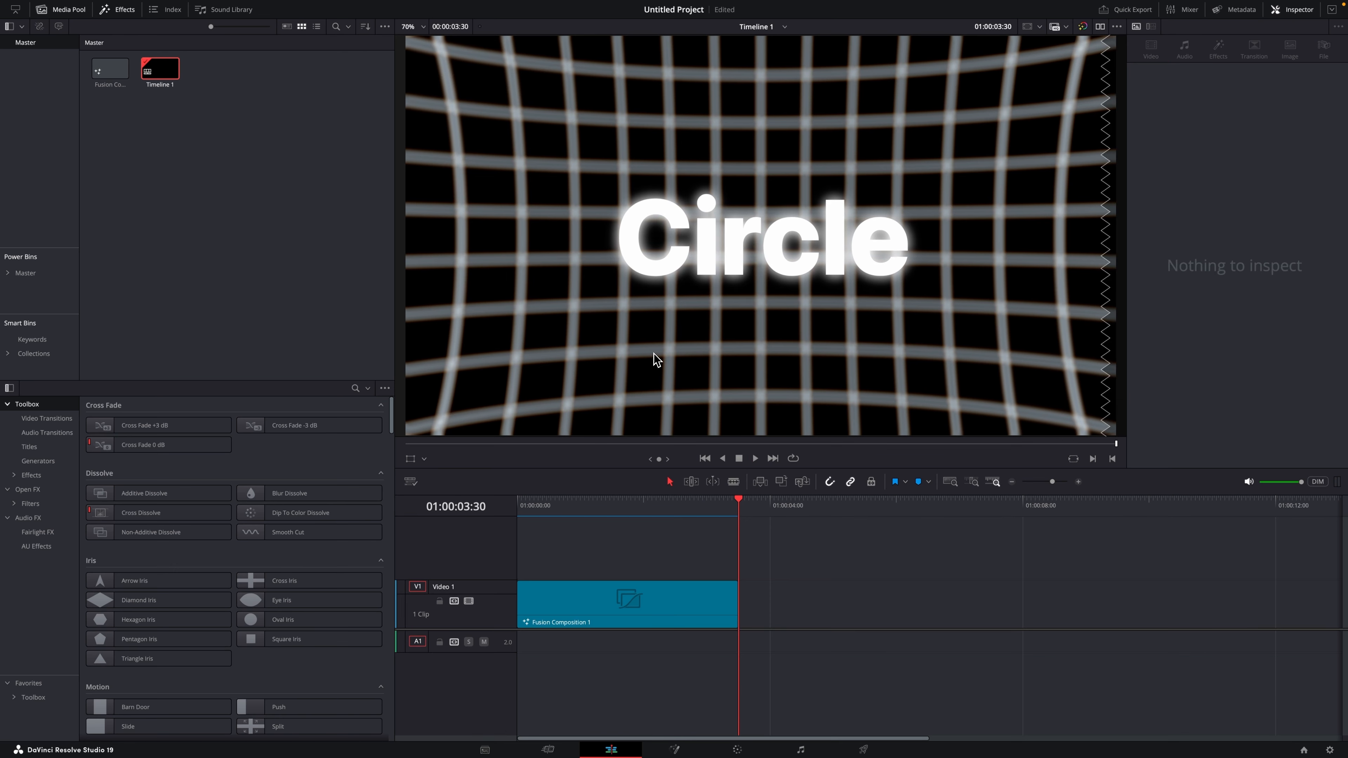
# - Scrub through the finished Circle animation on the timeline and examine its node graph in Fusion
pyautogui.click(668, 499)
pyautogui.moveTo(668, 499); pyautogui.dragTo(503, 472)
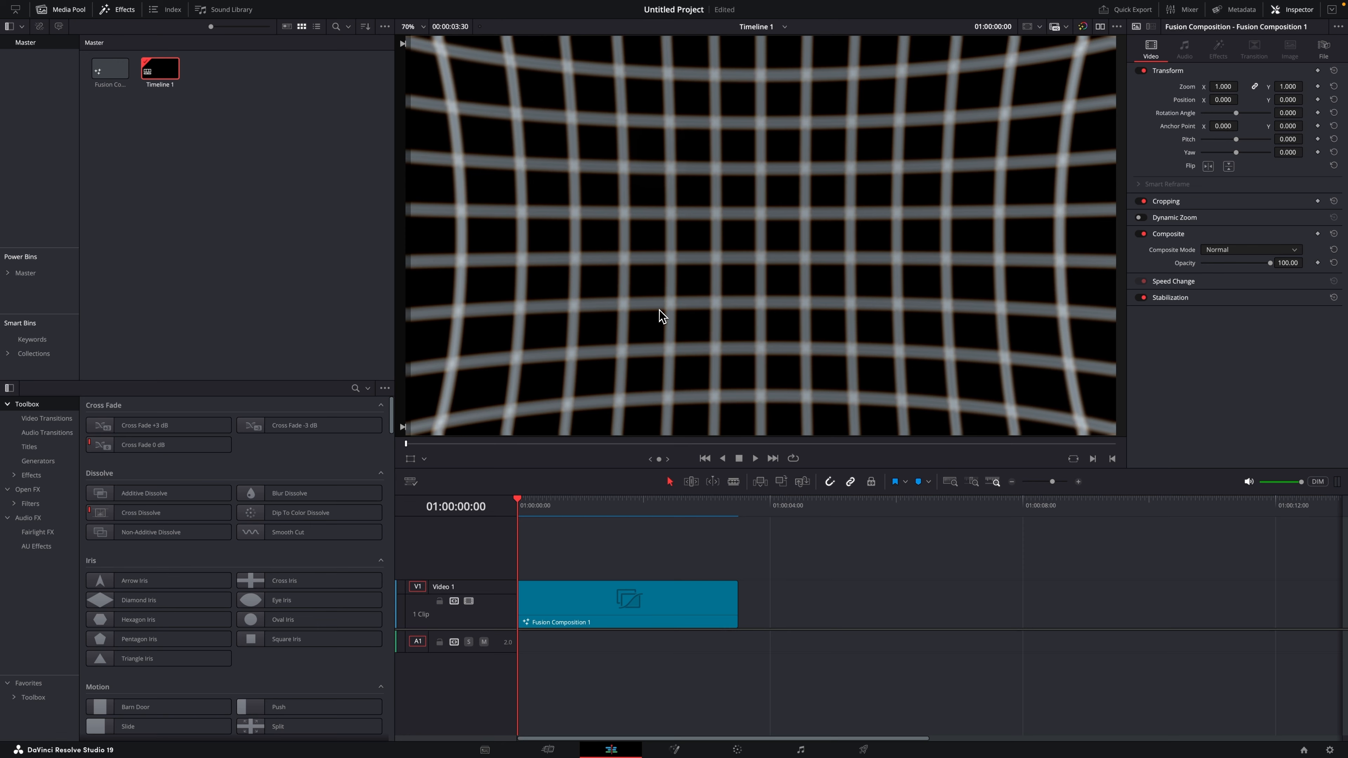
pyautogui.moveTo(523, 503); pyautogui.dragTo(550, 514)
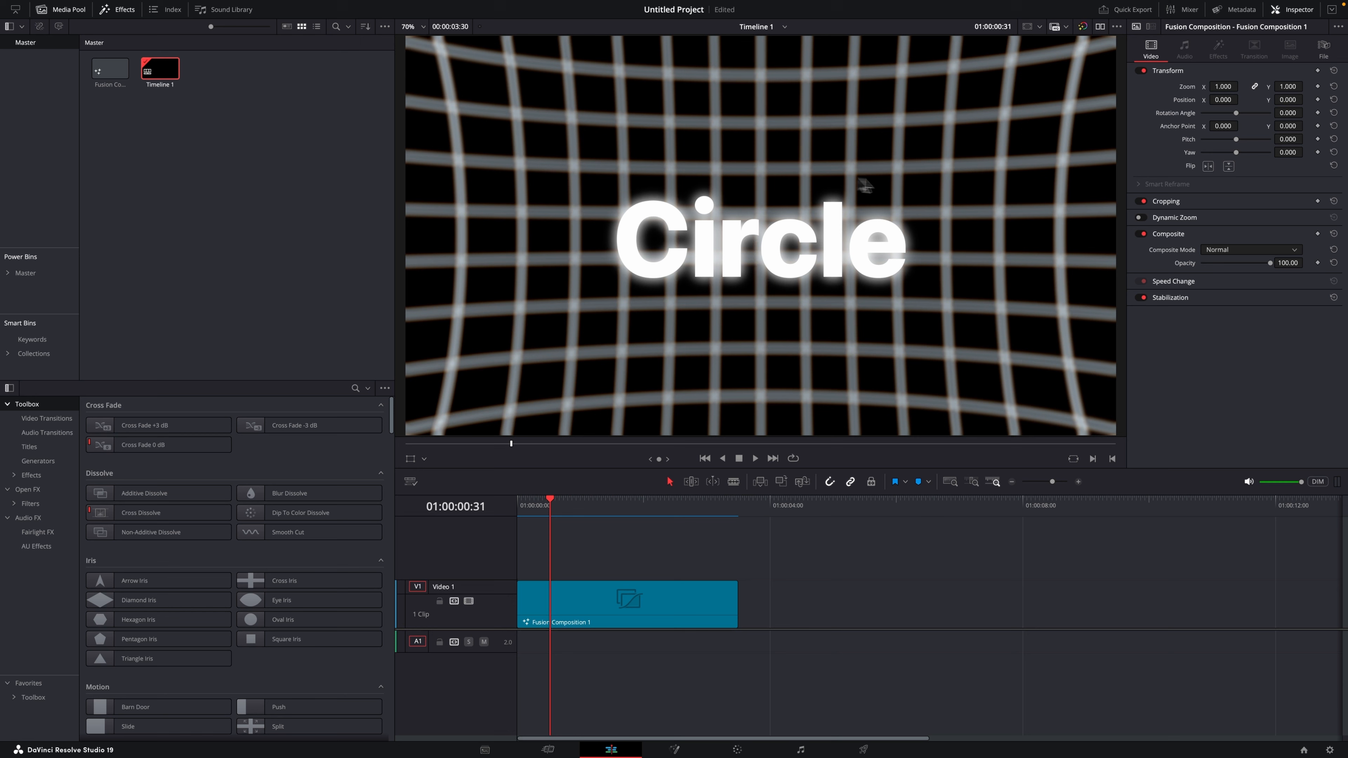
pyautogui.click(551, 508)
pyautogui.moveTo(551, 511); pyautogui.dragTo(674, 504)
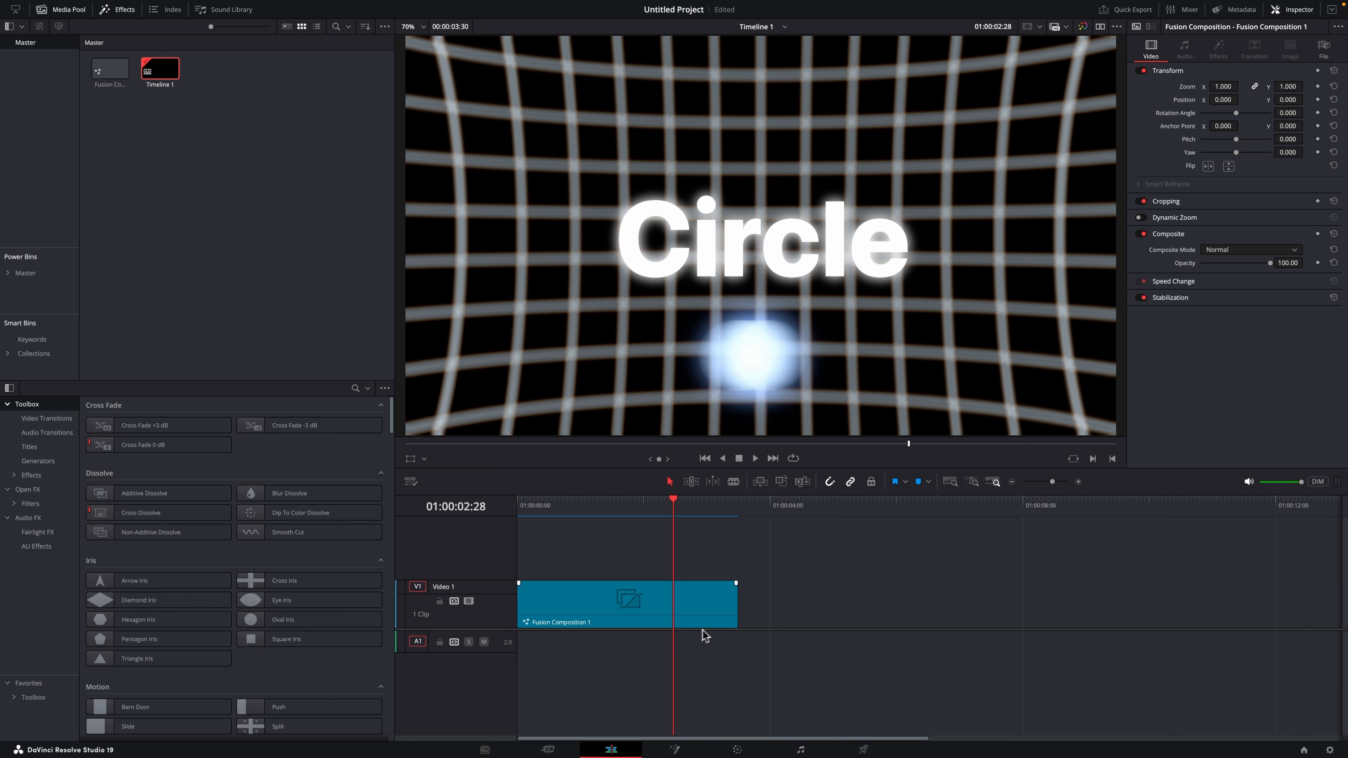
pyautogui.click(674, 748)
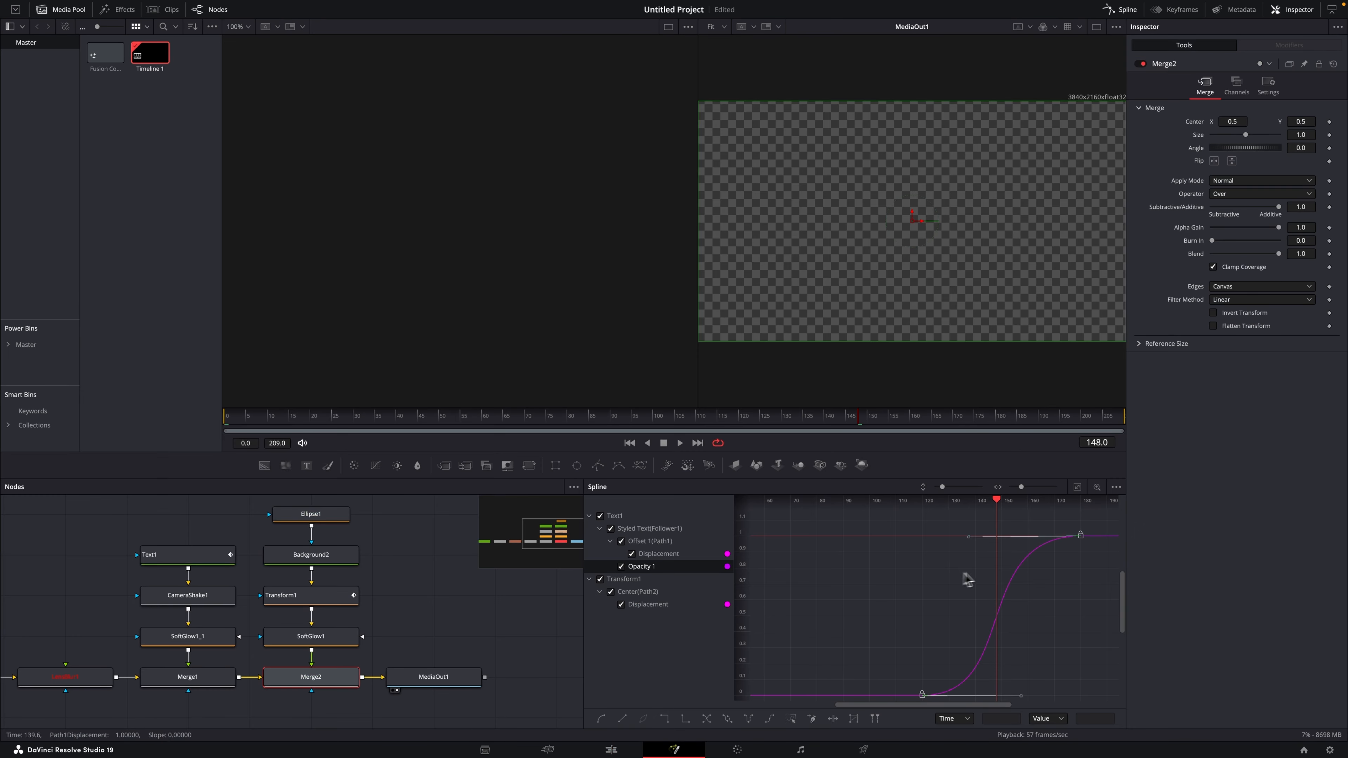
pyautogui.moveTo(488, 658); pyautogui.dragTo(597, 673)
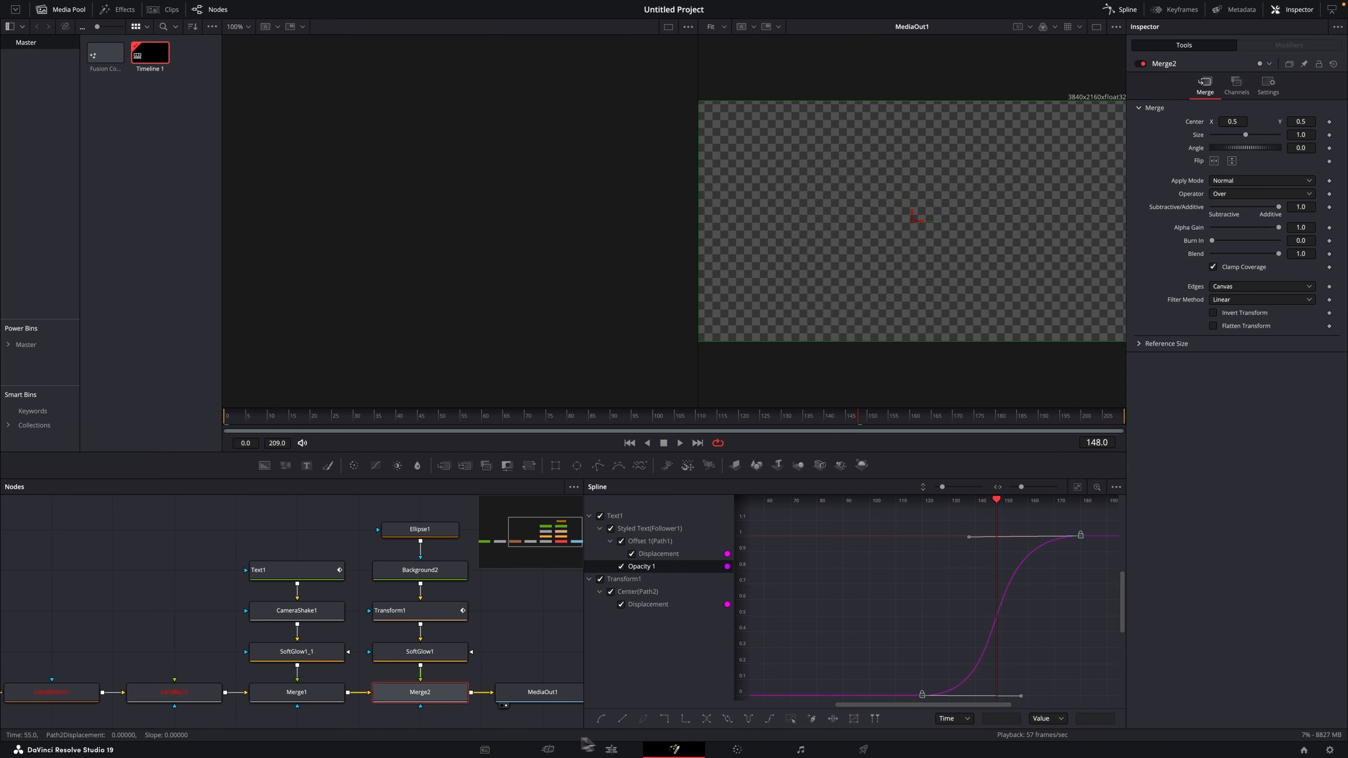
# - Switch to After Effects and enlarge its window to fill the screen
pyautogui.click(540, 752)
pyautogui.press('Home')
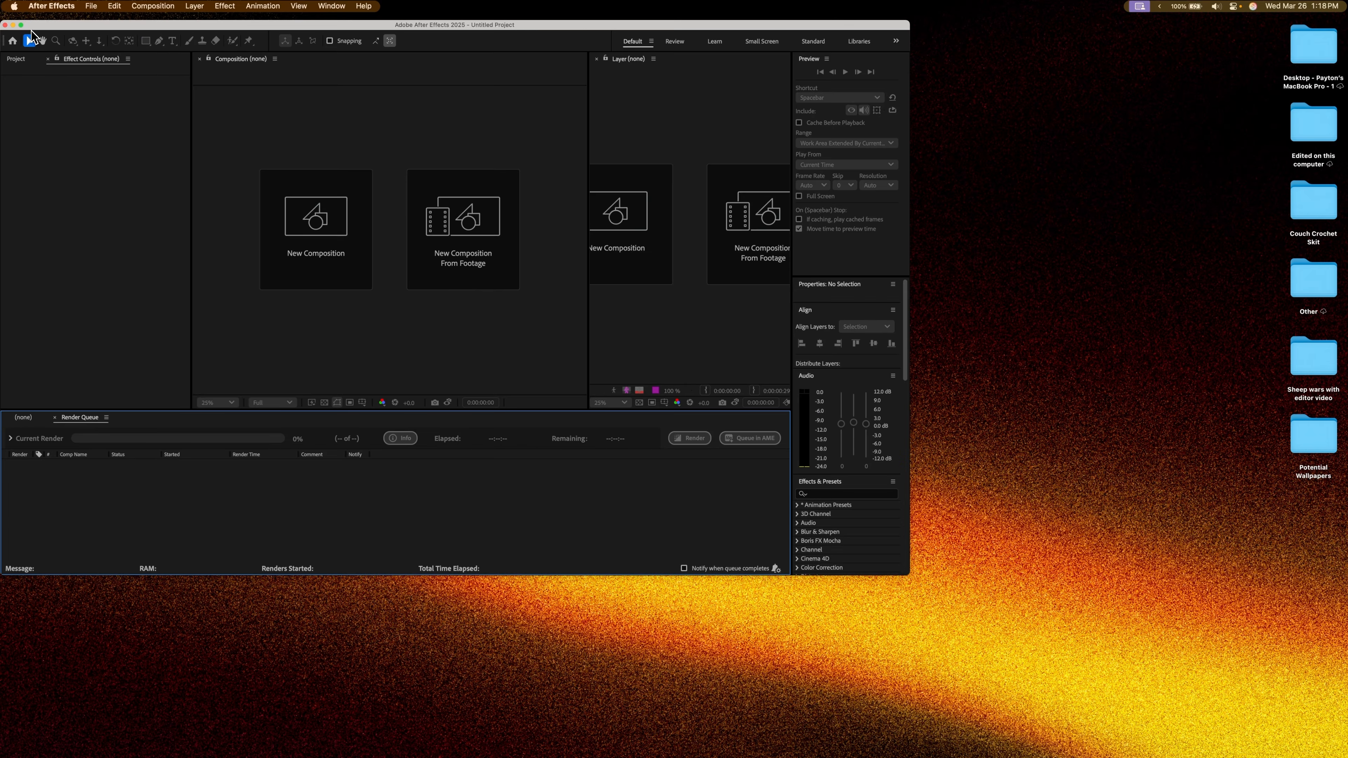
pyautogui.click(21, 25)
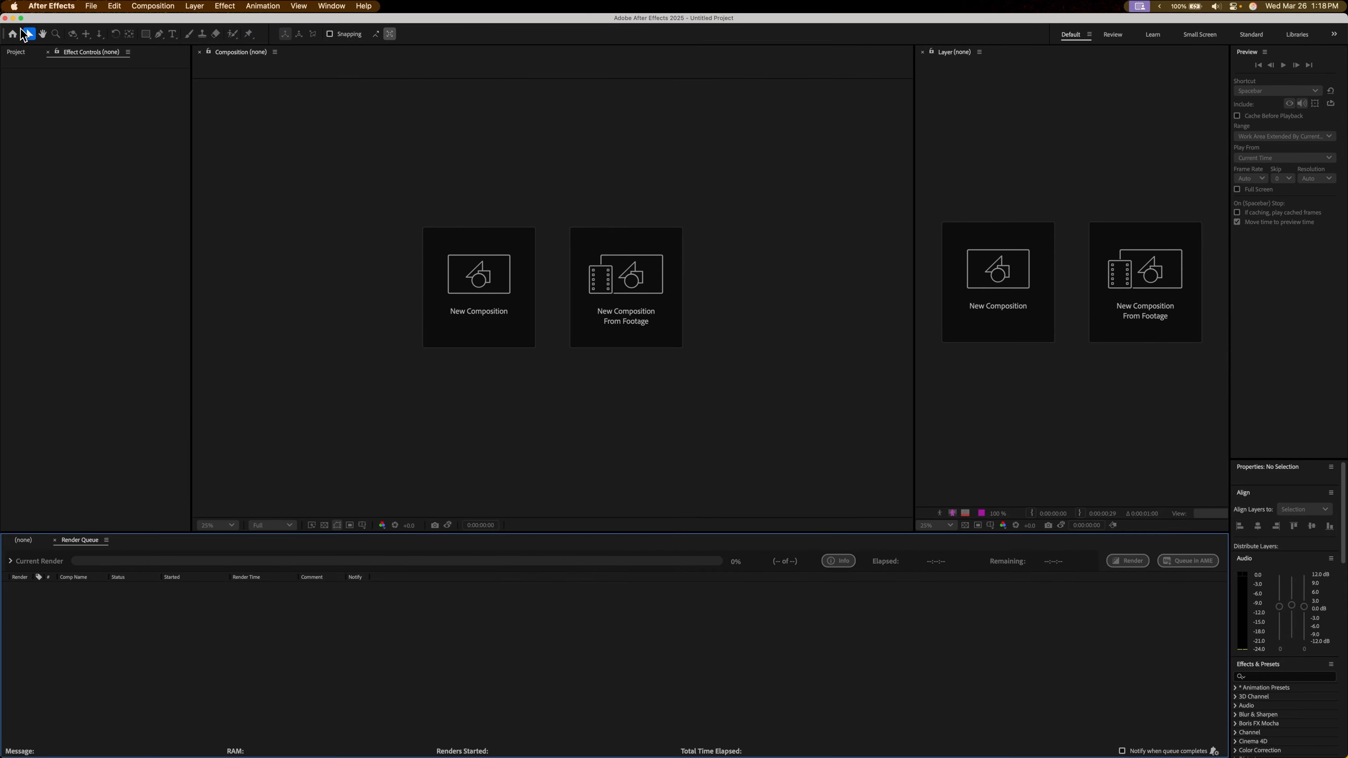
pyautogui.click(21, 21)
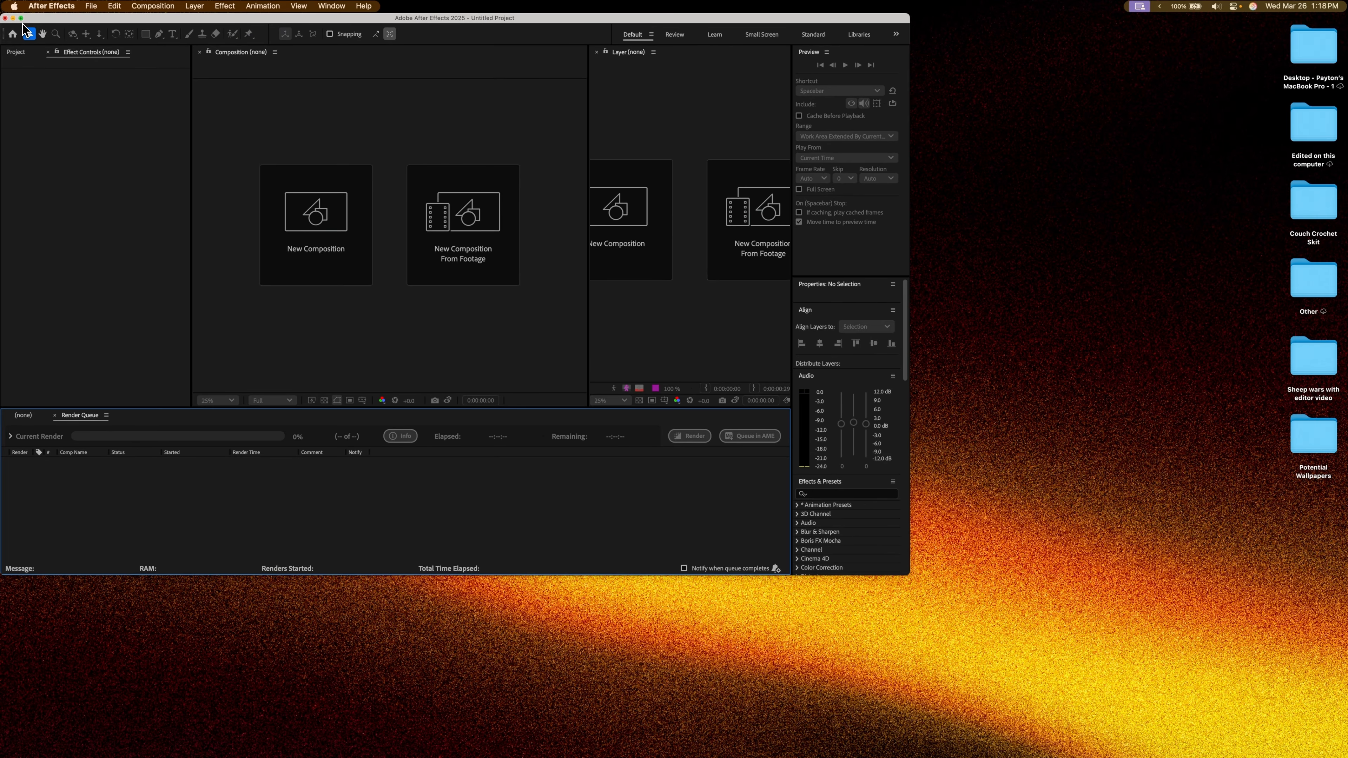
pyautogui.click(21, 22)
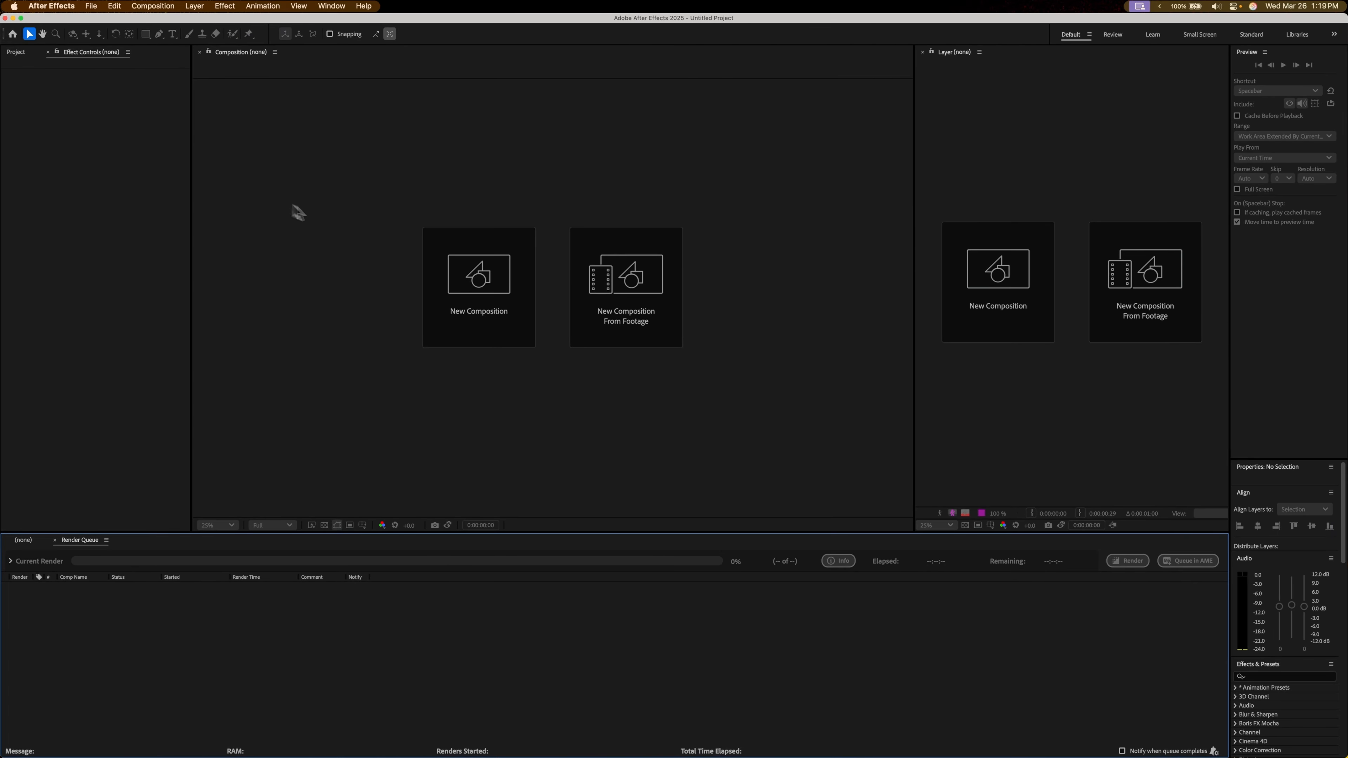
# - Create a new composition named Circle Animation with a width of 3840 px, keeping the 16:9 aspect ratio locked
pyautogui.click(455, 275)
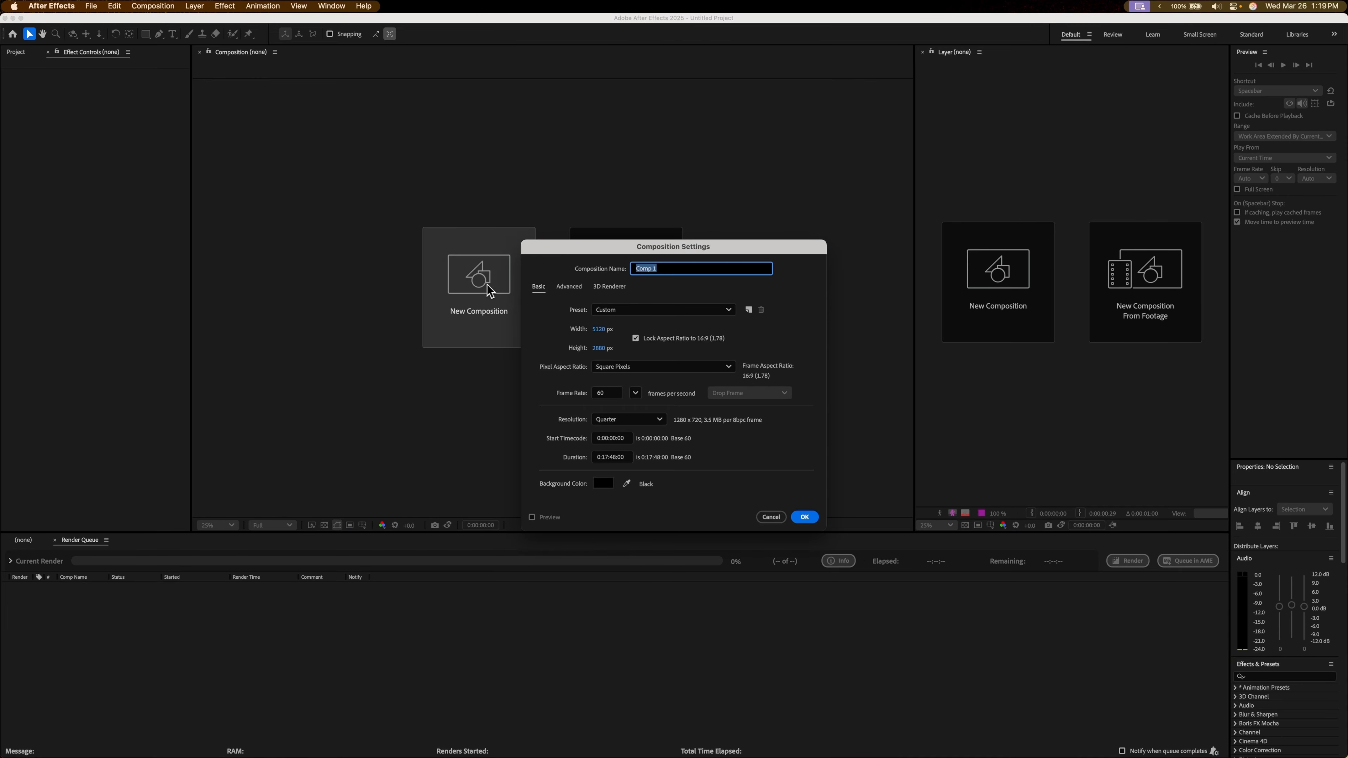
pyautogui.press('BackSpace')
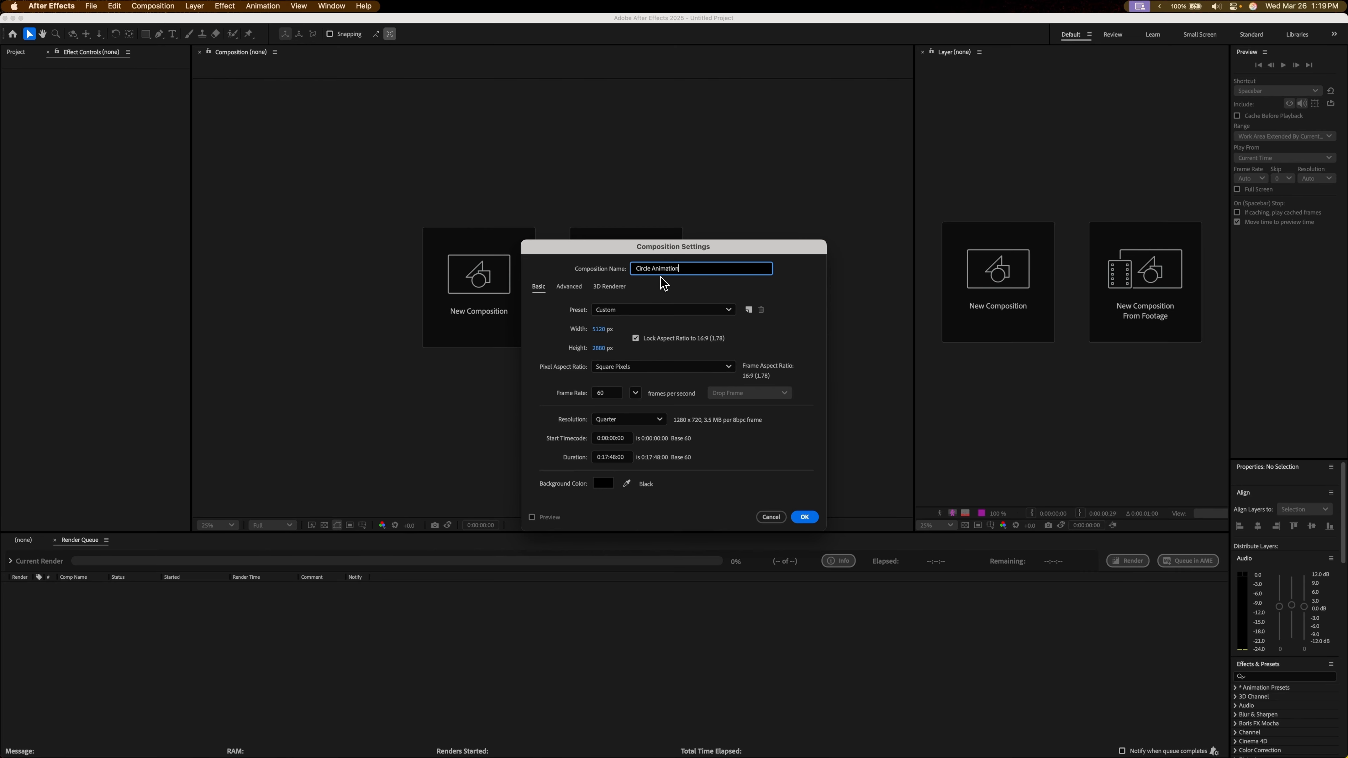
pyautogui.click(600, 330)
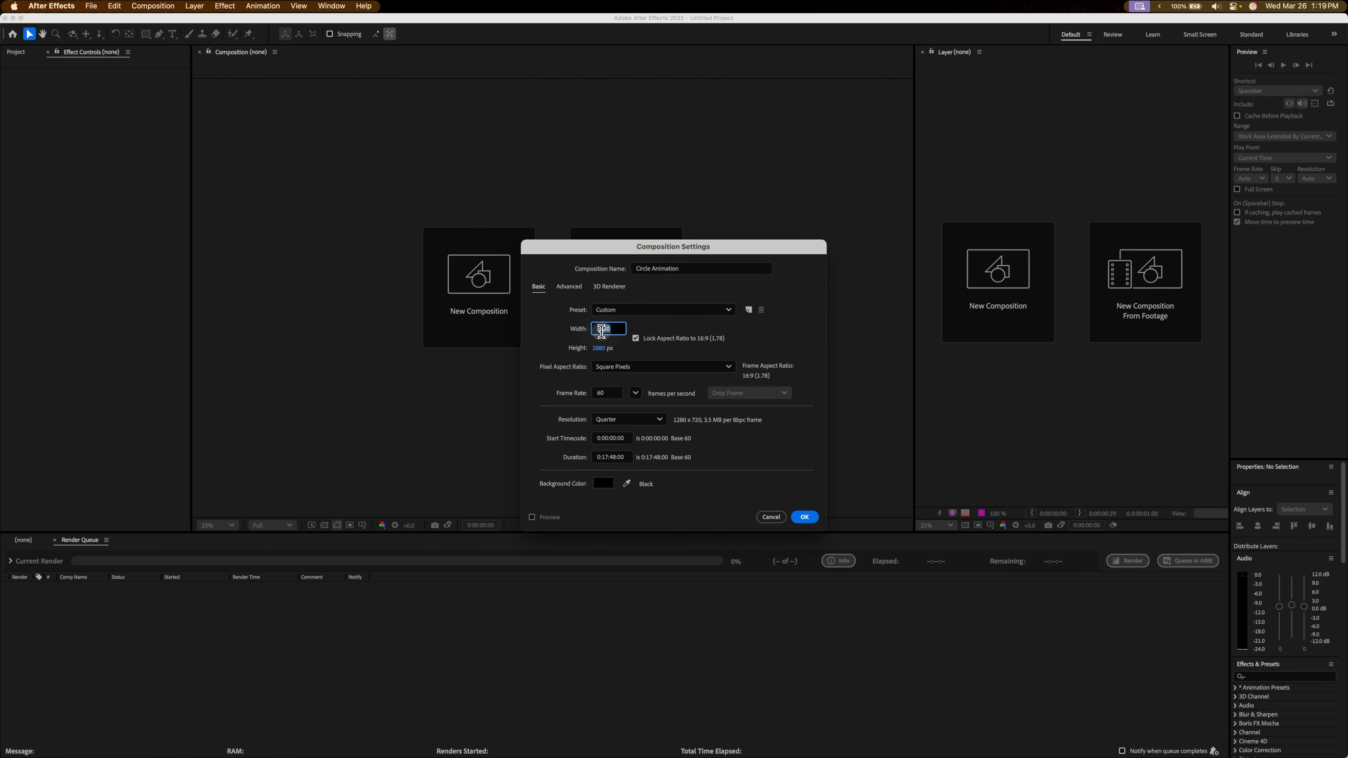
pyautogui.press('BackSpace')
pyautogui.write('3840')
pyautogui.press('Return')
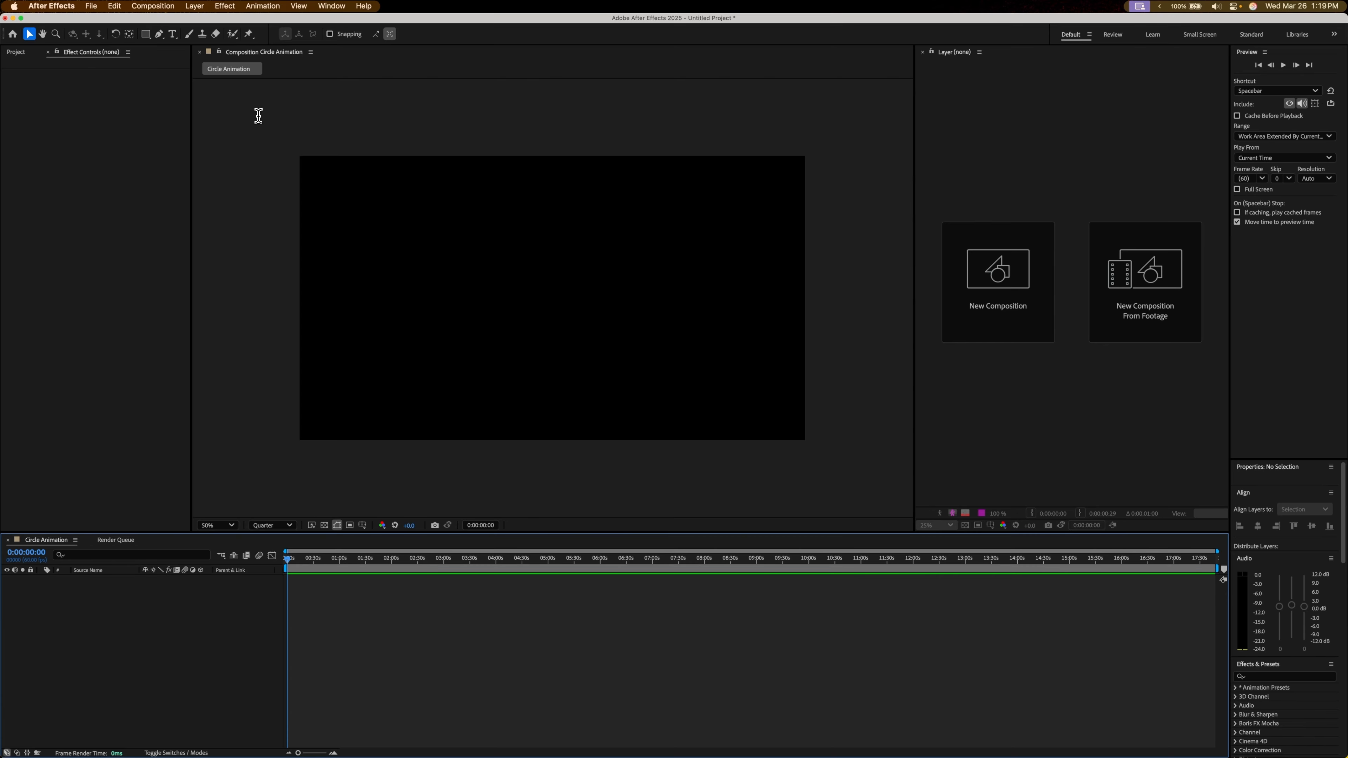
# - Set the Circle Animation composition's duration to 0:03:30:00
pyautogui.click(153, 6)
pyautogui.click(175, 35)
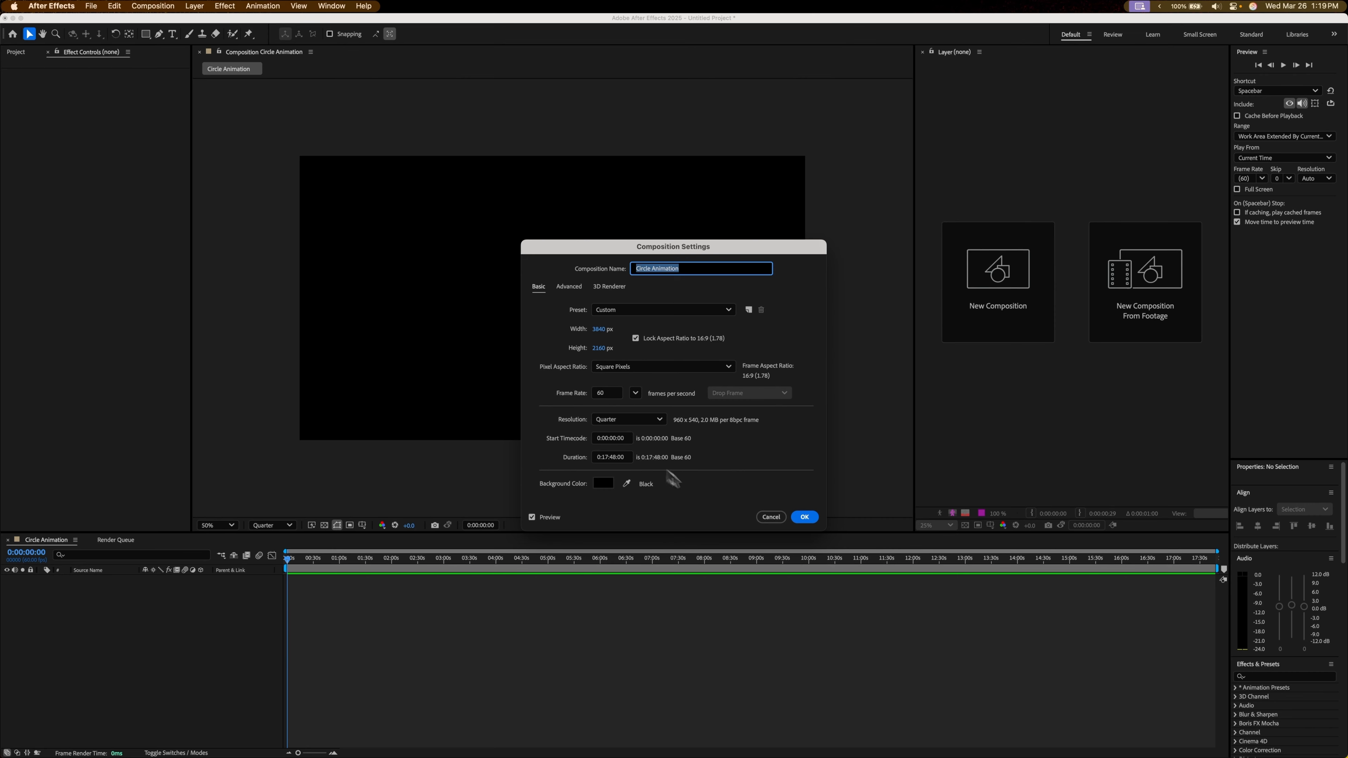
pyautogui.click(613, 458)
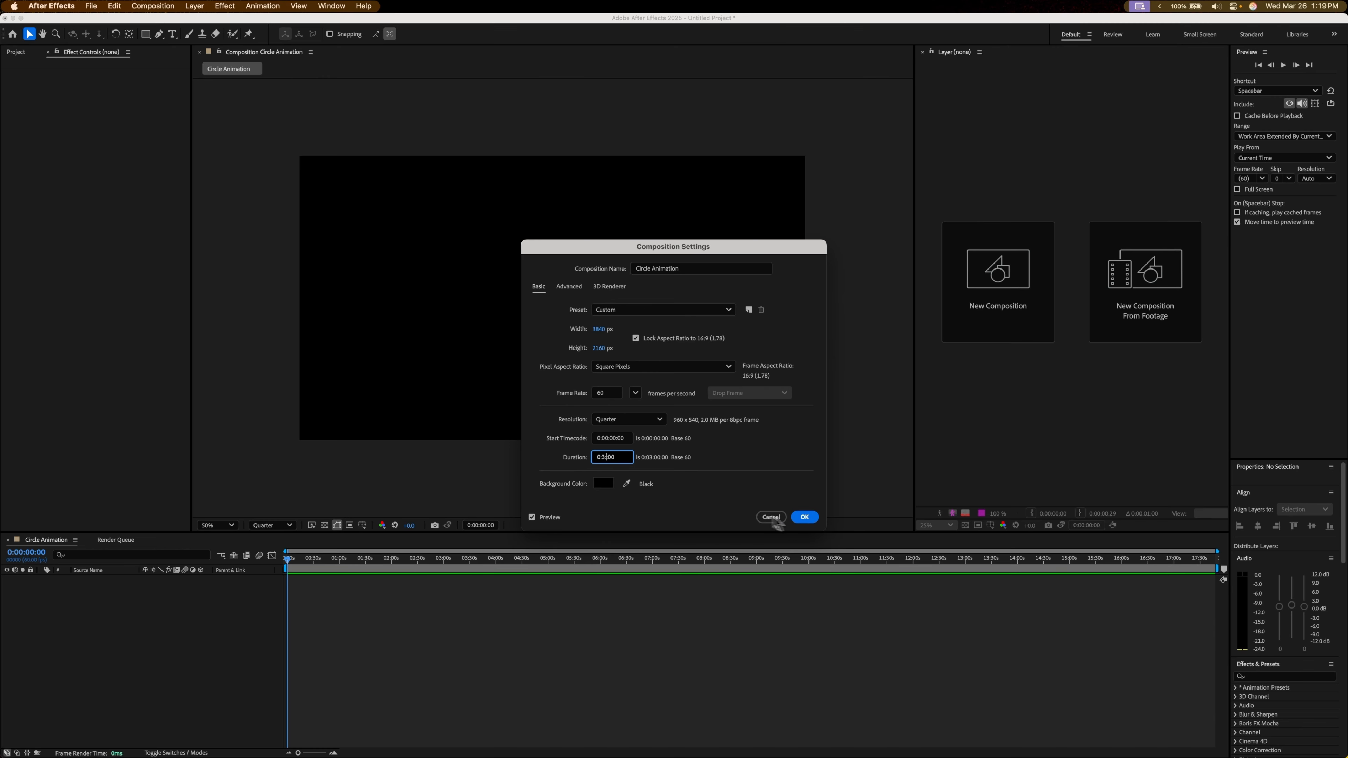
pyautogui.click(805, 517)
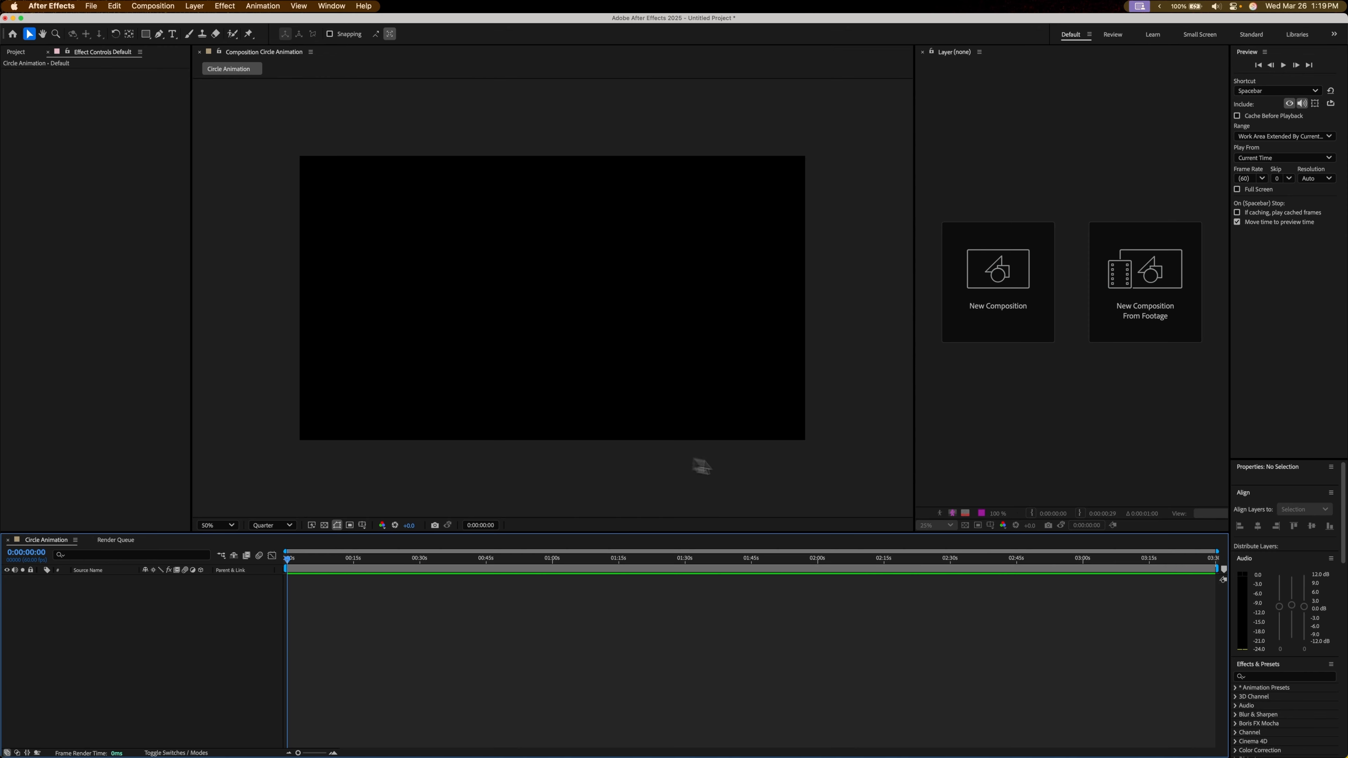
# - Search the effects for "grid" and try to add the Grid effect to the empty timeline
pyautogui.scroll(-10, 1232, 521)
pyautogui.scroll(4, 1233, 523)
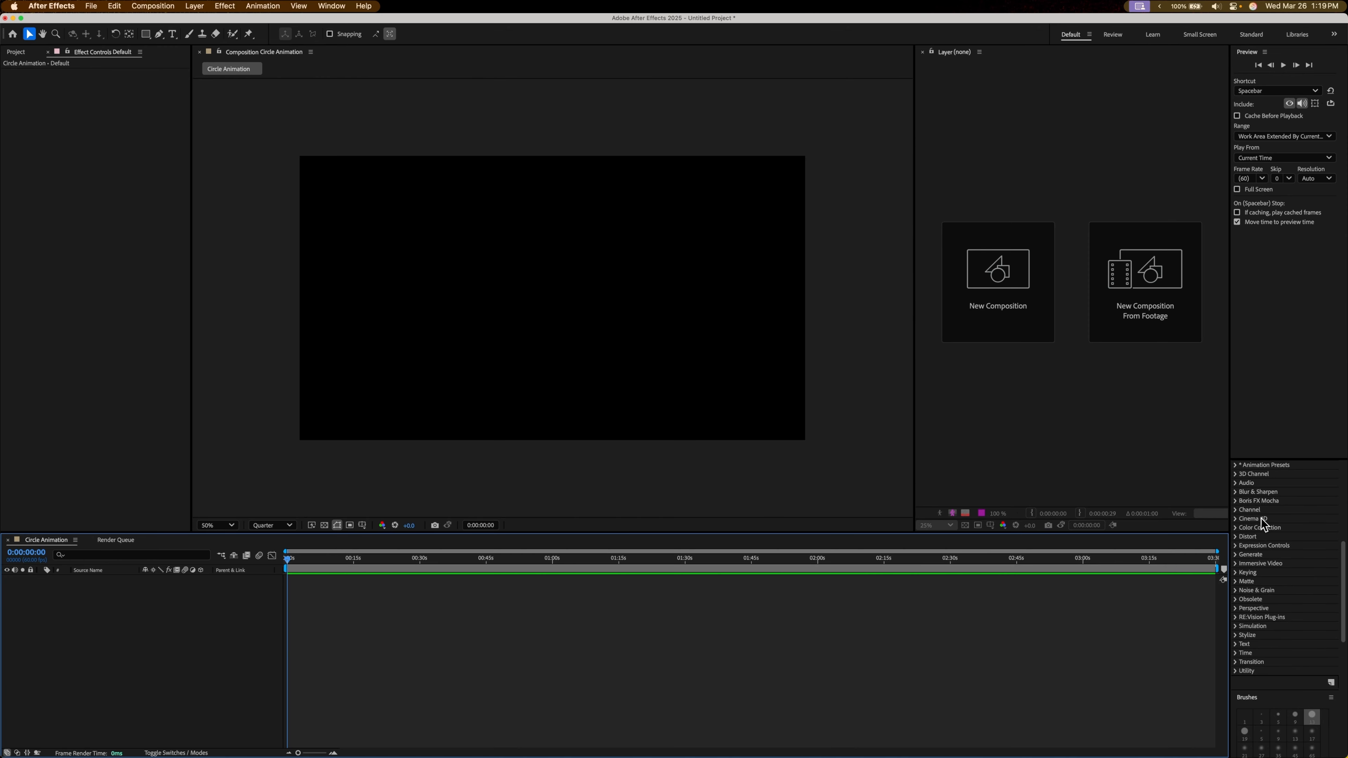
pyautogui.click(1272, 565)
pyautogui.write('grid')
pyautogui.click(1284, 659)
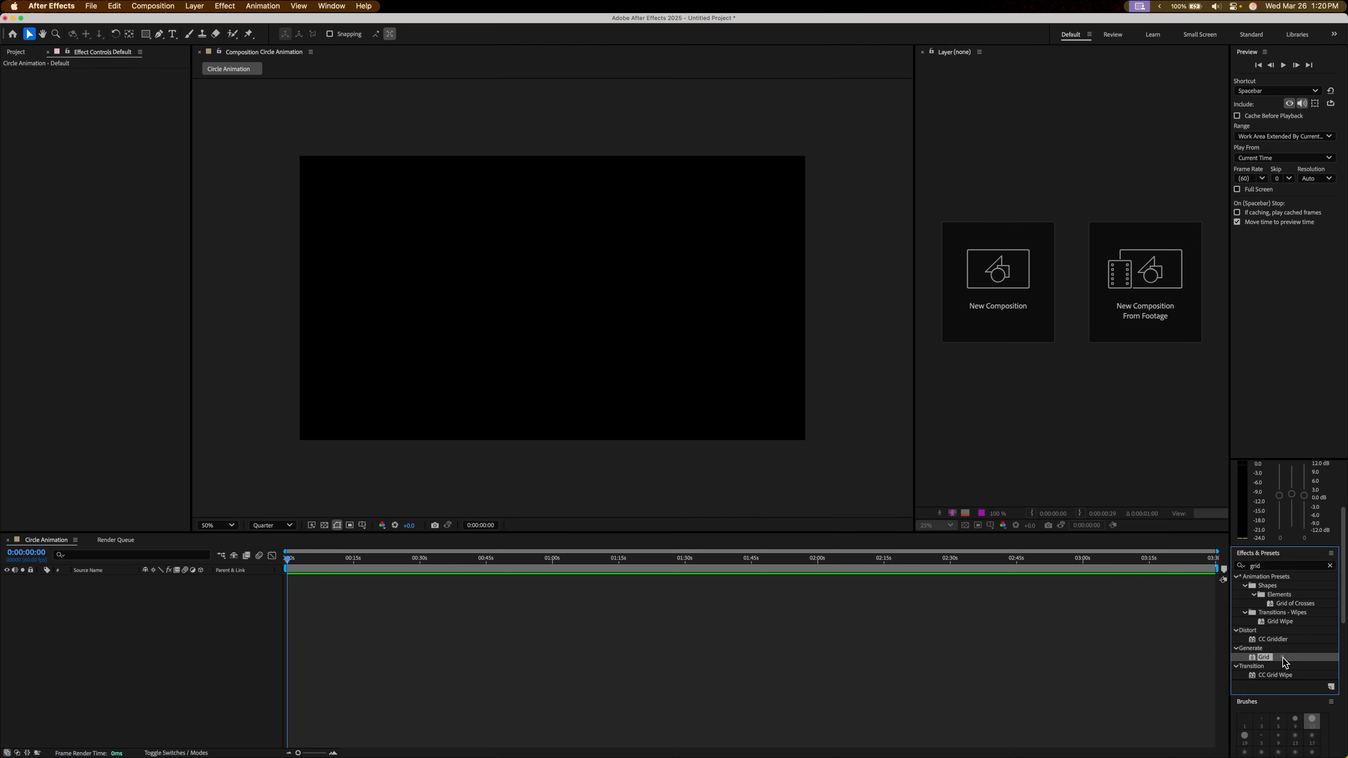
pyautogui.moveTo(1288, 664); pyautogui.dragTo(754, 610)
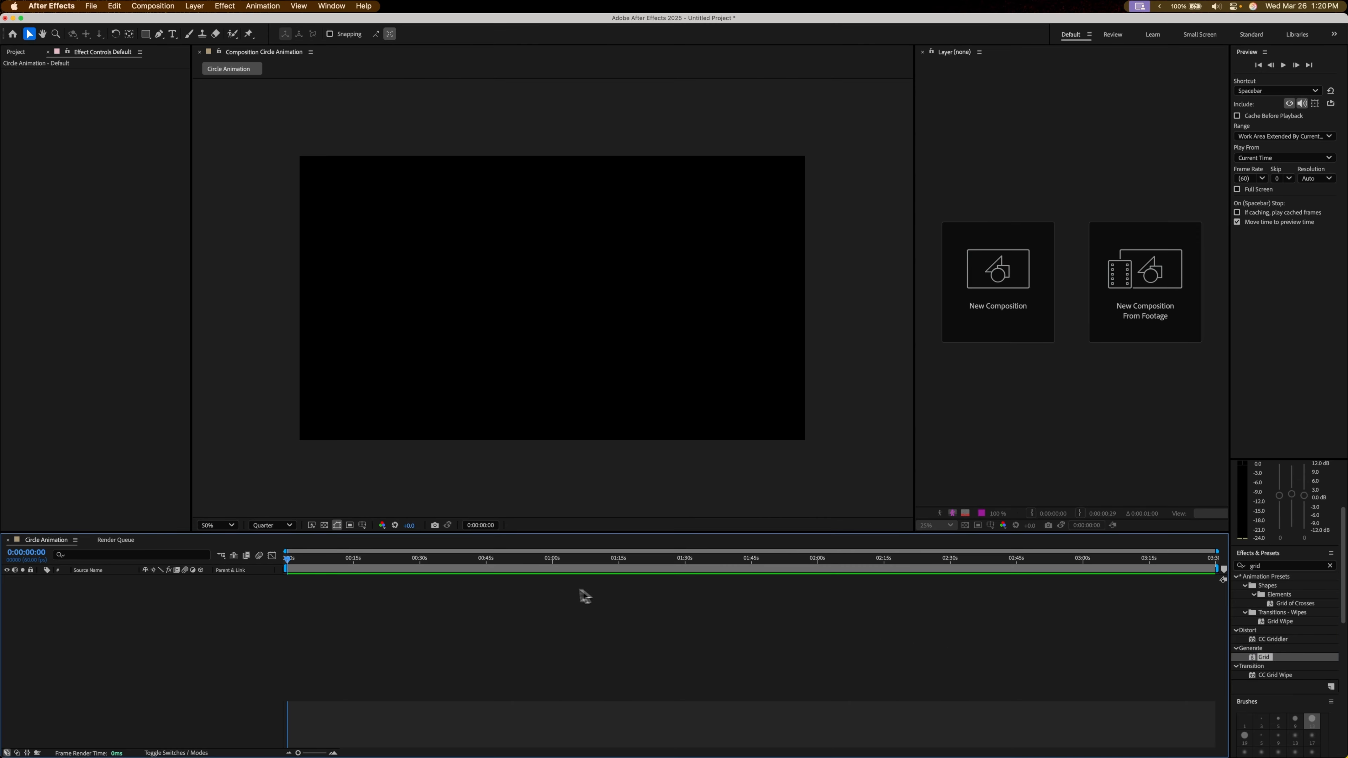
# - Add a new black solid layer of 3840 by 2160 px to the composition
pyautogui.rightClick(215, 606)
pyautogui.moveTo(217, 611)
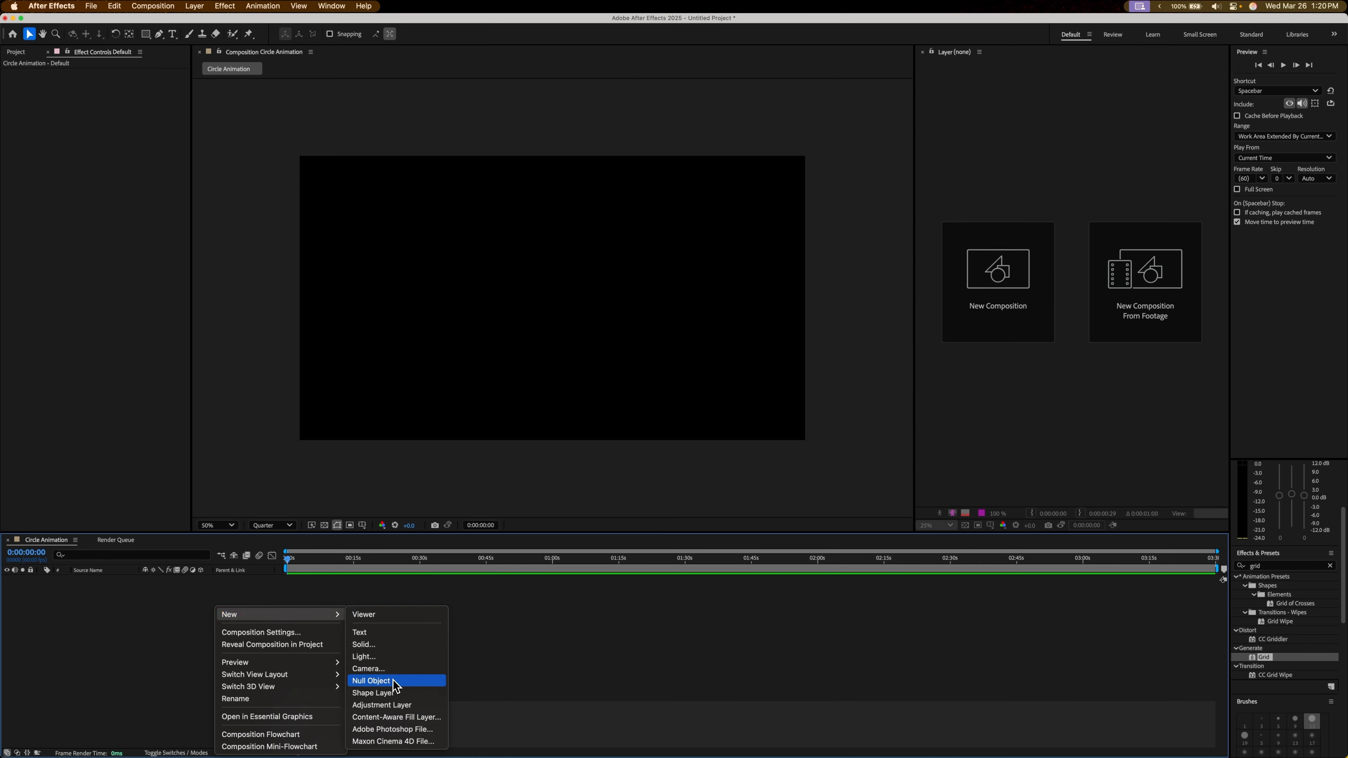
pyautogui.click(163, 648)
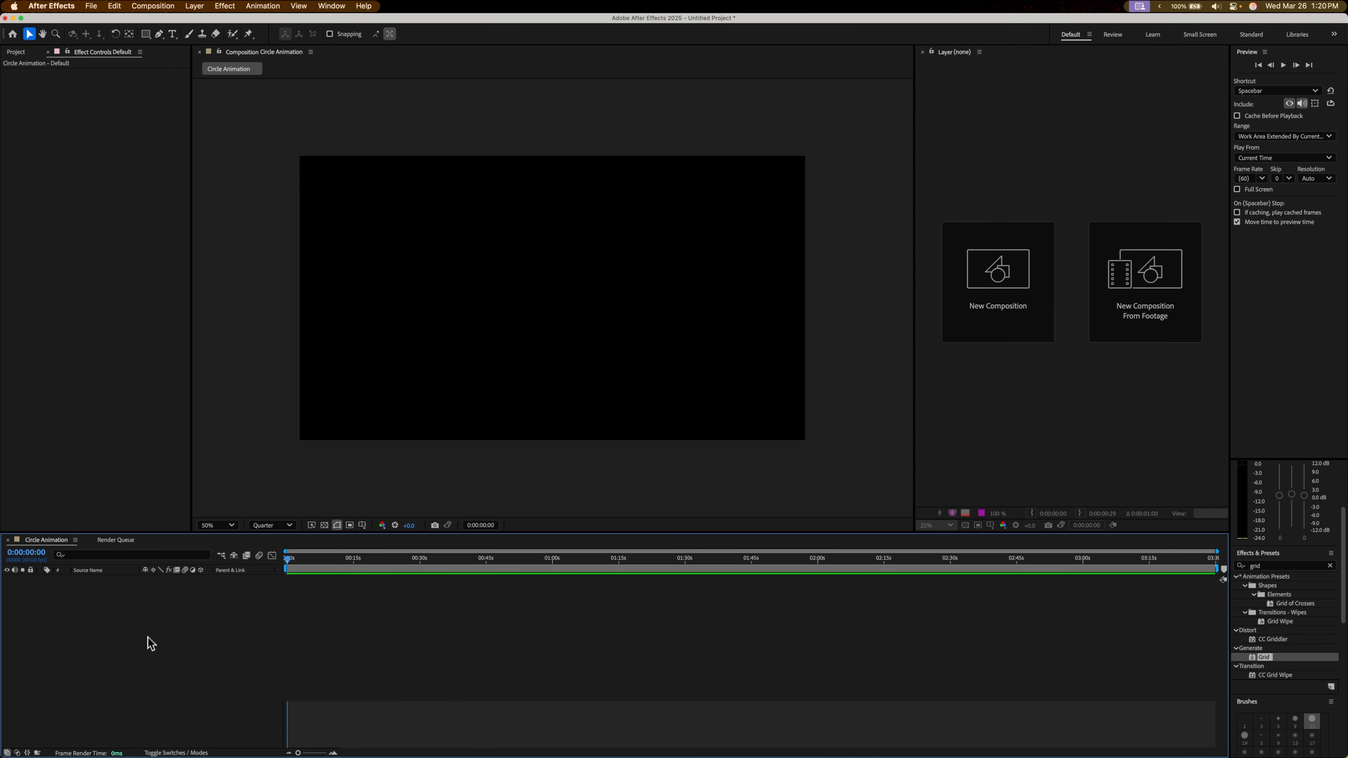
pyautogui.rightClick(167, 598)
pyautogui.moveTo(181, 599)
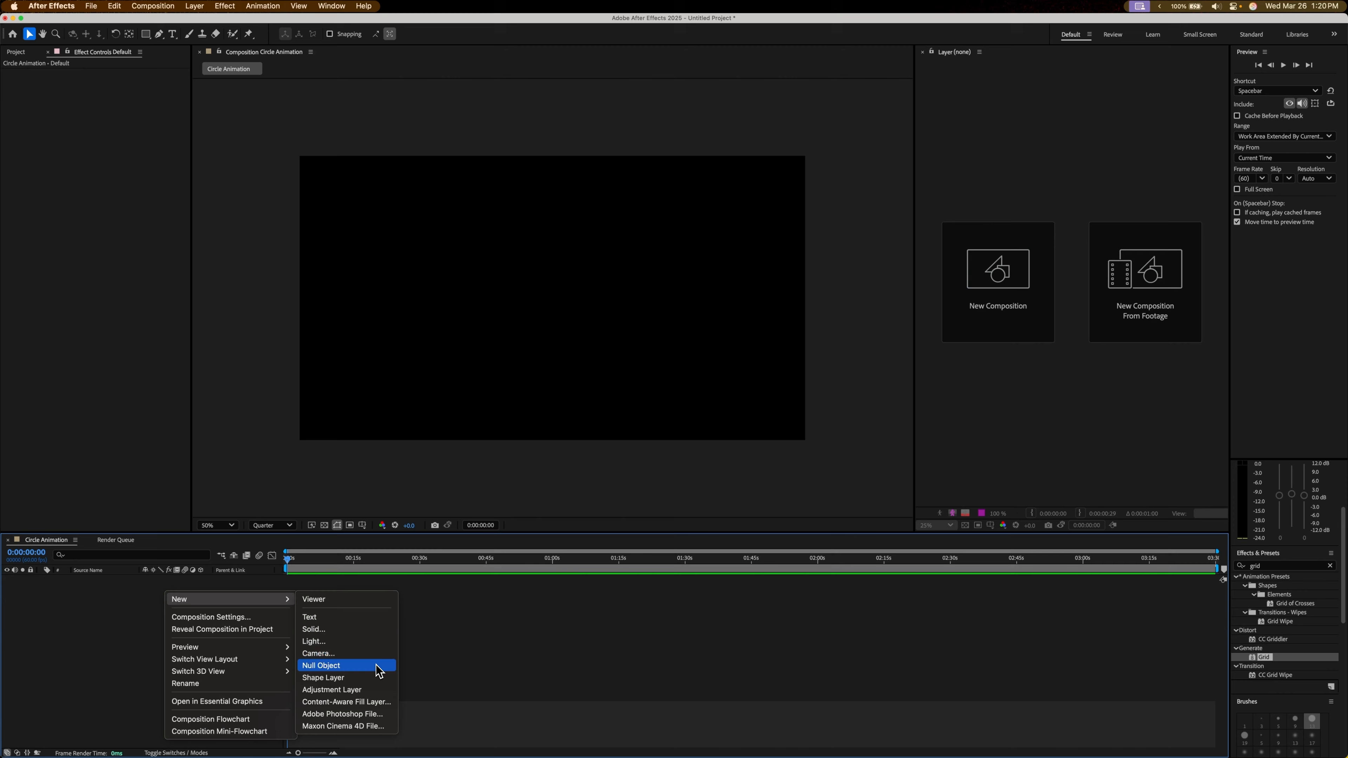
pyautogui.click(334, 630)
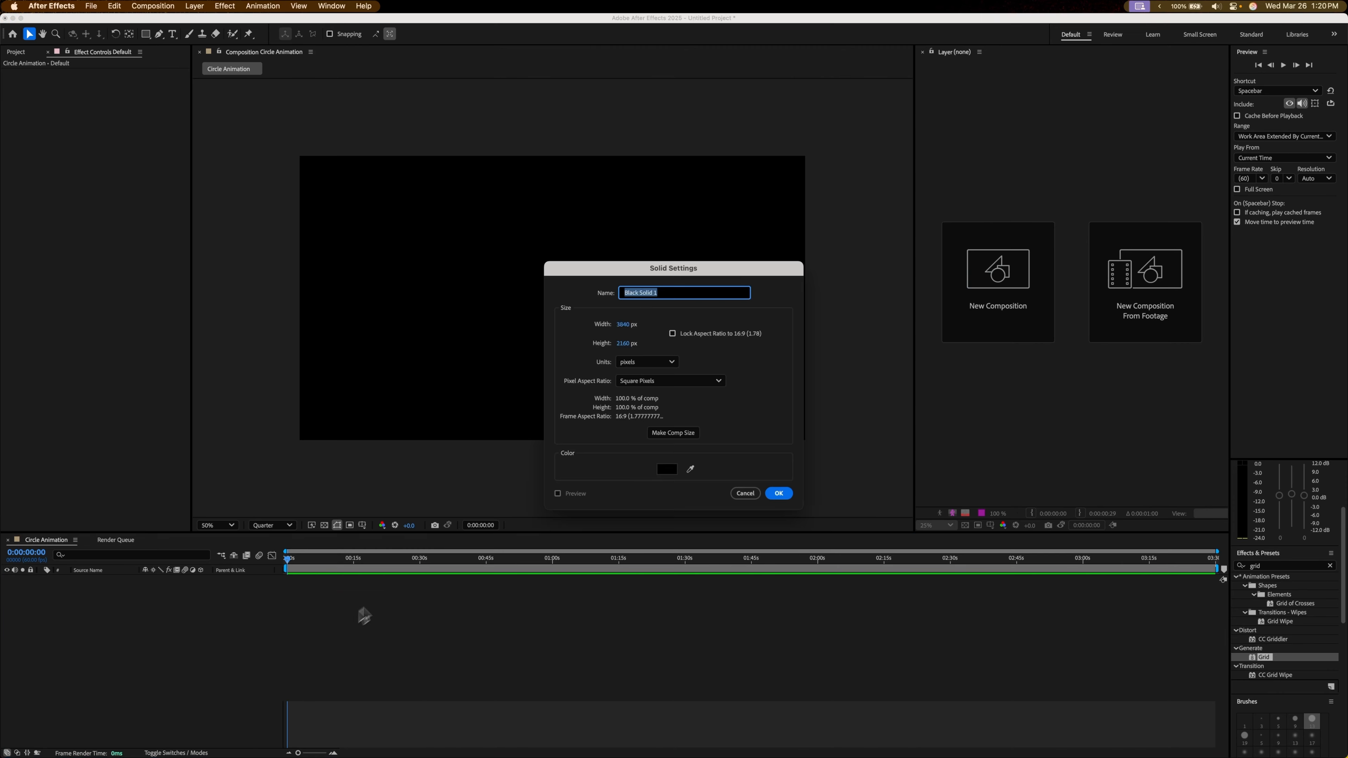
pyautogui.click(777, 493)
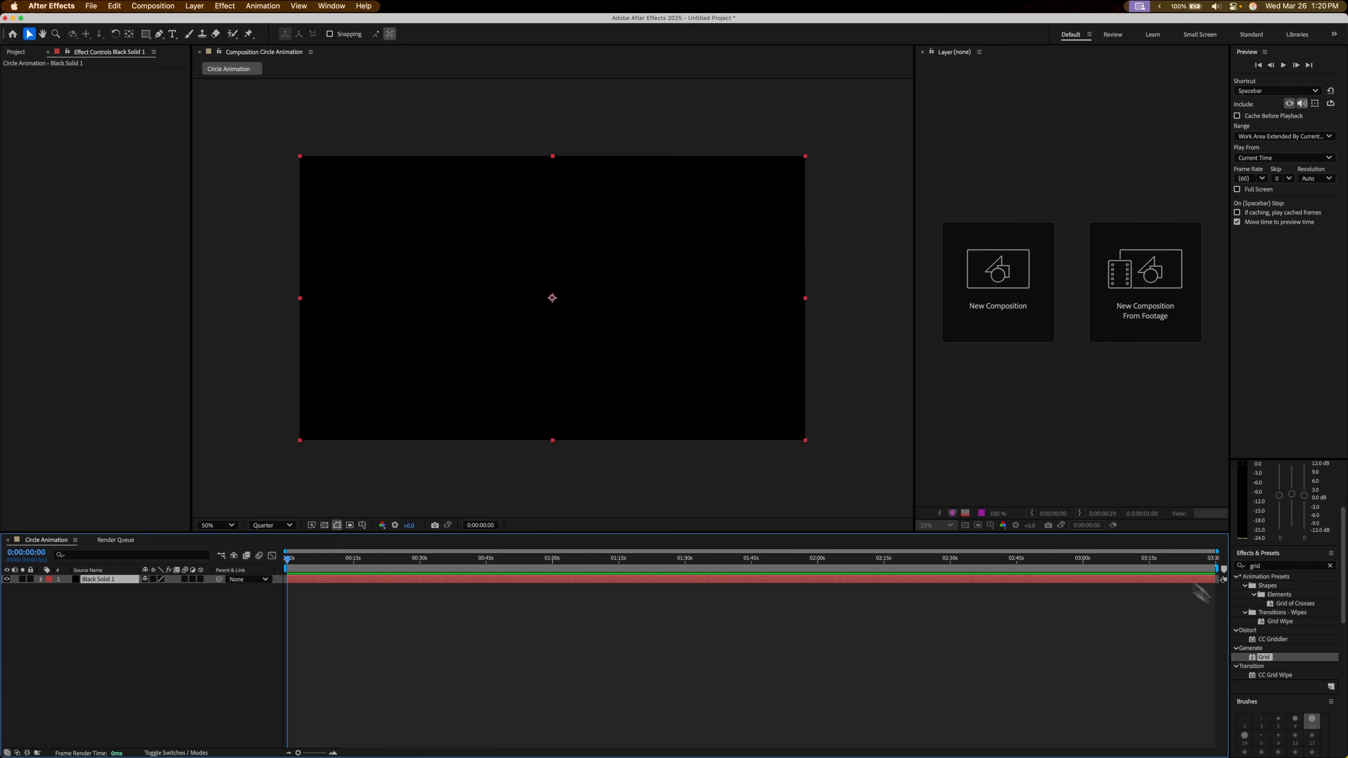
# - Apply the Grid effect to the black solid, size it from the Width Slider, and set its width to about 192
pyautogui.moveTo(1266, 659); pyautogui.dragTo(121, 125)
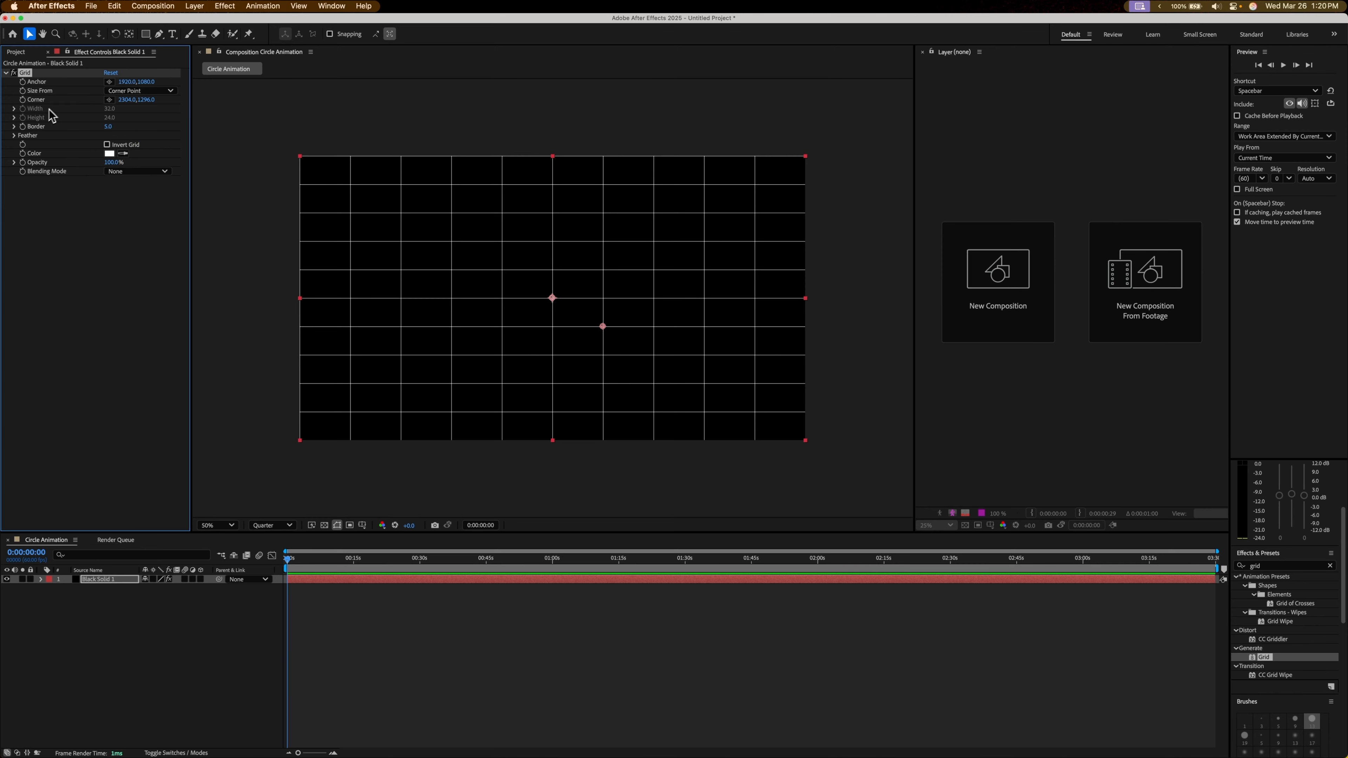
pyautogui.click(120, 90)
pyautogui.click(156, 113)
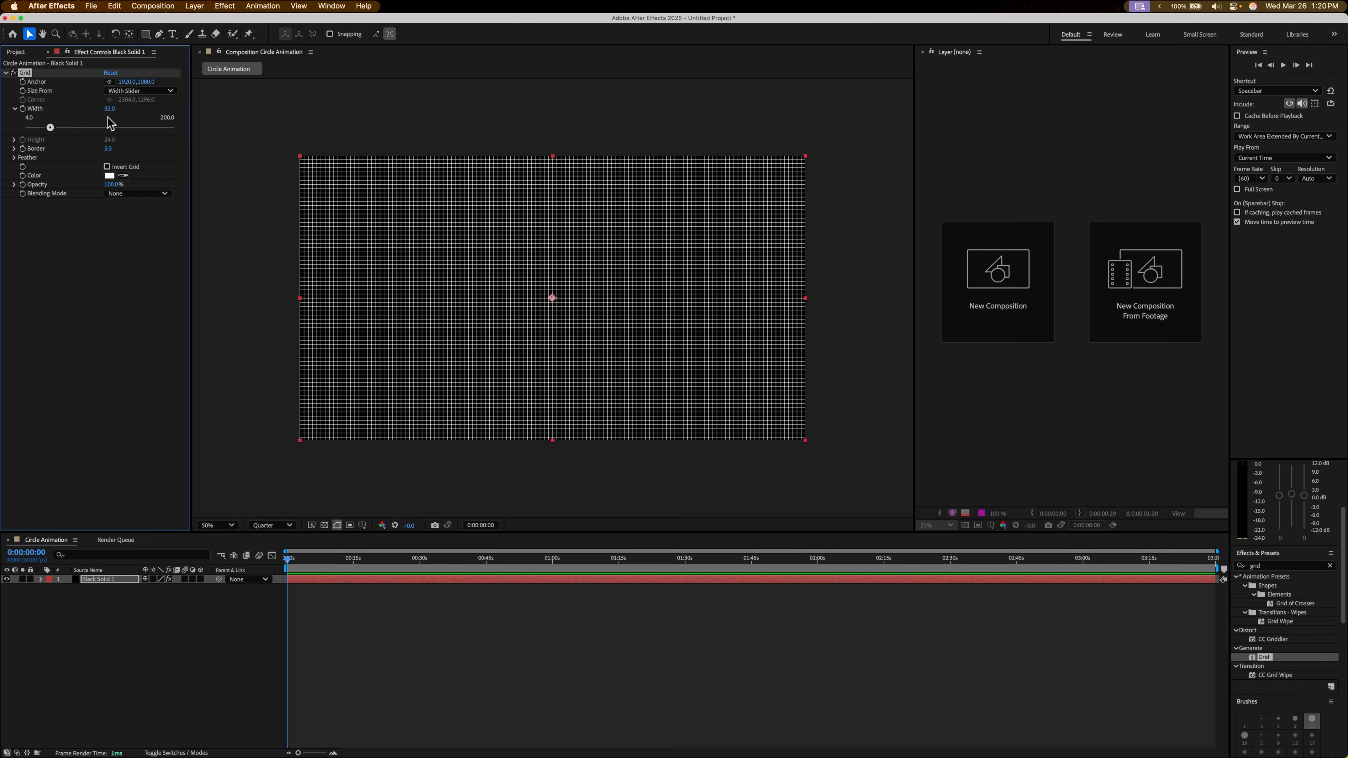
pyautogui.moveTo(50, 127); pyautogui.dragTo(170, 129)
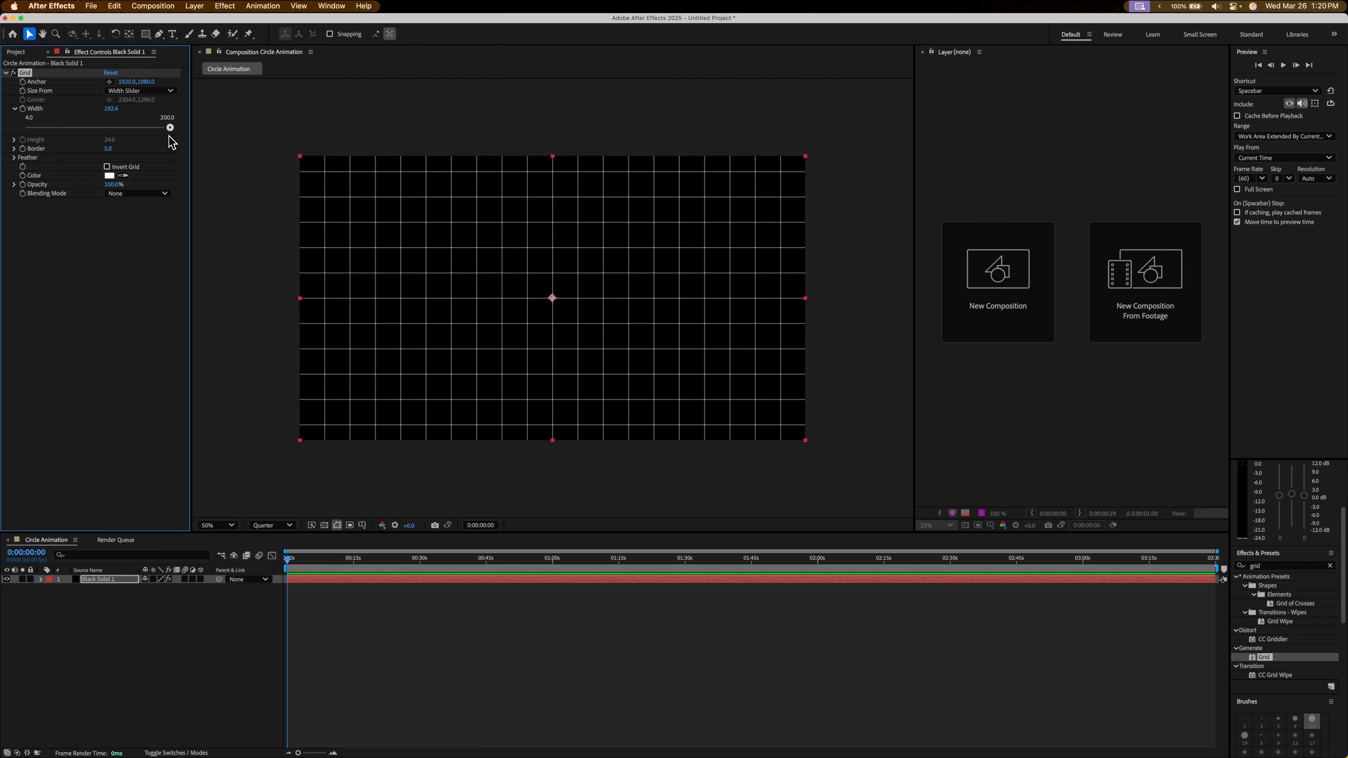
pyautogui.moveTo(170, 127); pyautogui.dragTo(171, 129)
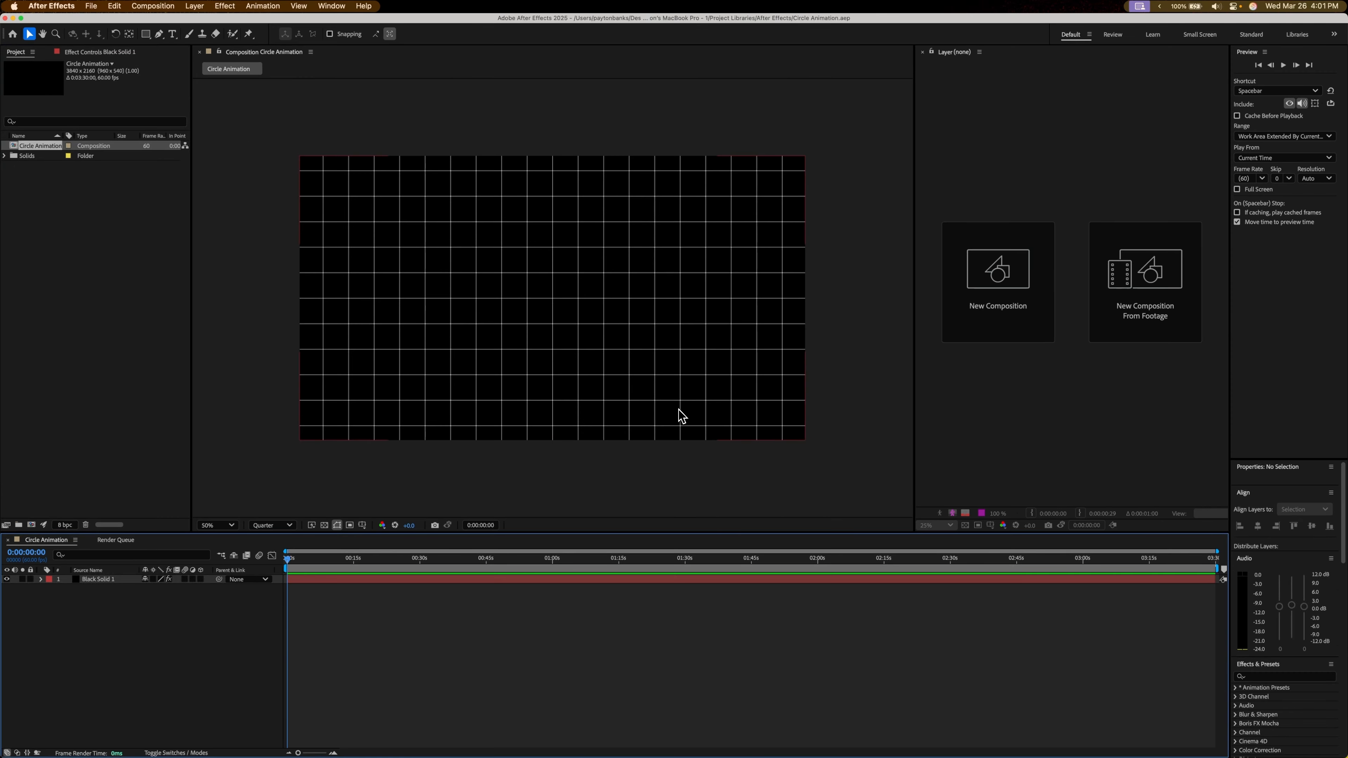
# - Search the effects and presets for "distor" and clear the search
pyautogui.scroll(-10, 1275, 575)
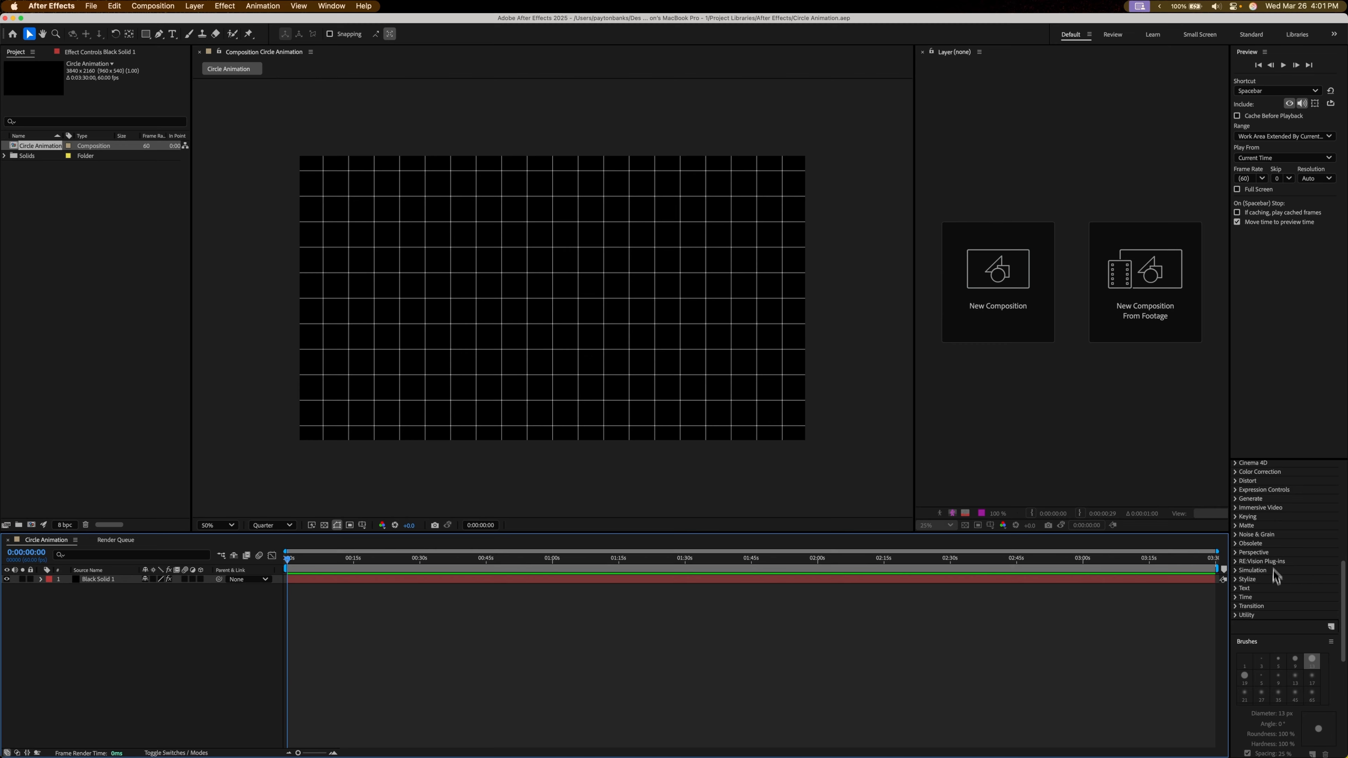
pyautogui.scroll(5, 1274, 571)
pyautogui.click(1265, 511)
pyautogui.write('l')
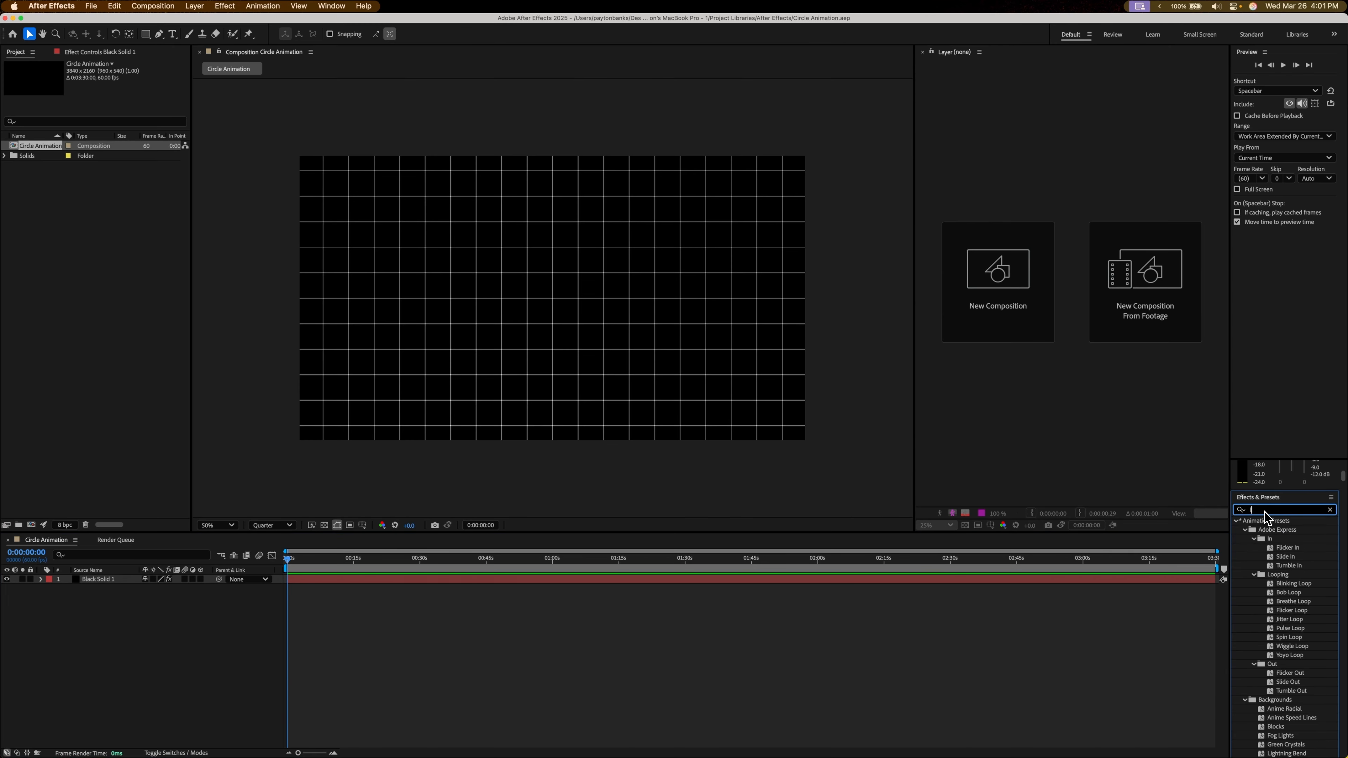
pyautogui.write('distor')
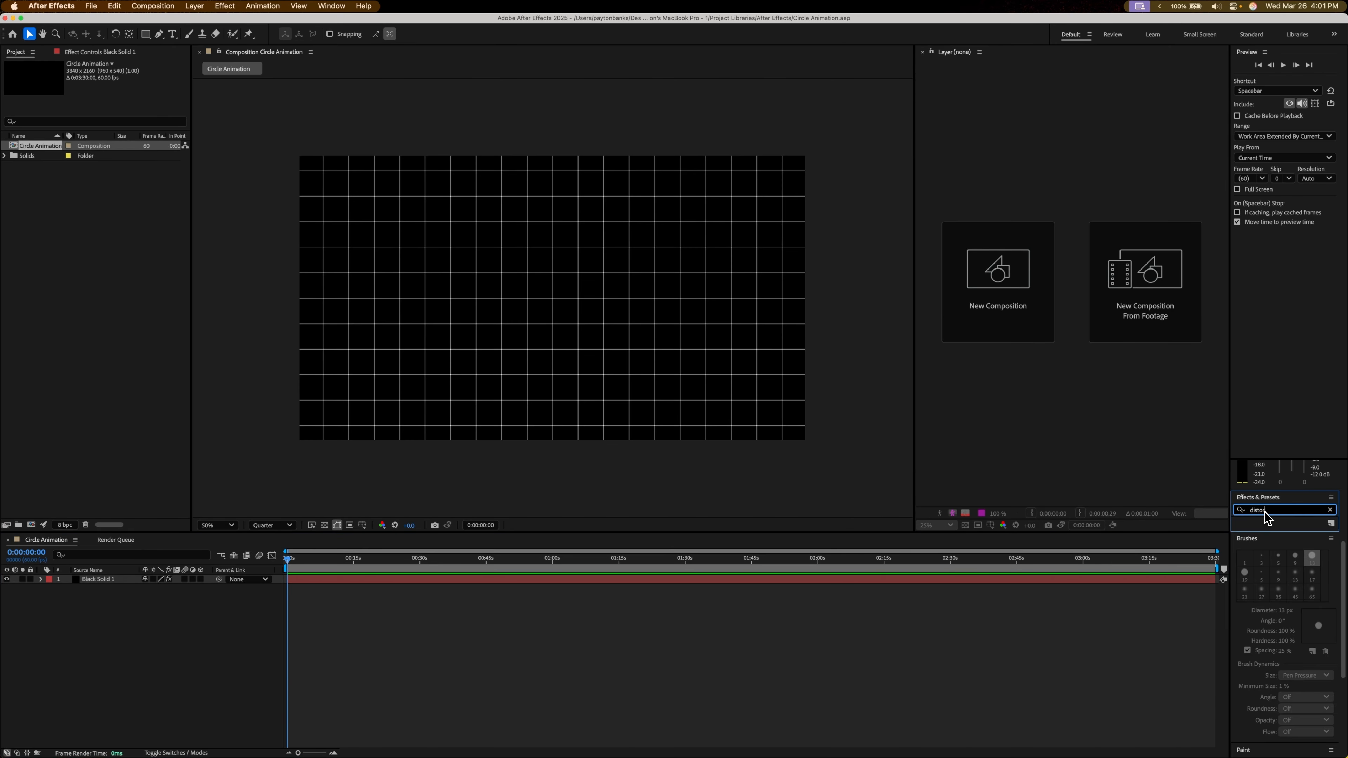
pyautogui.press('BackSpace')
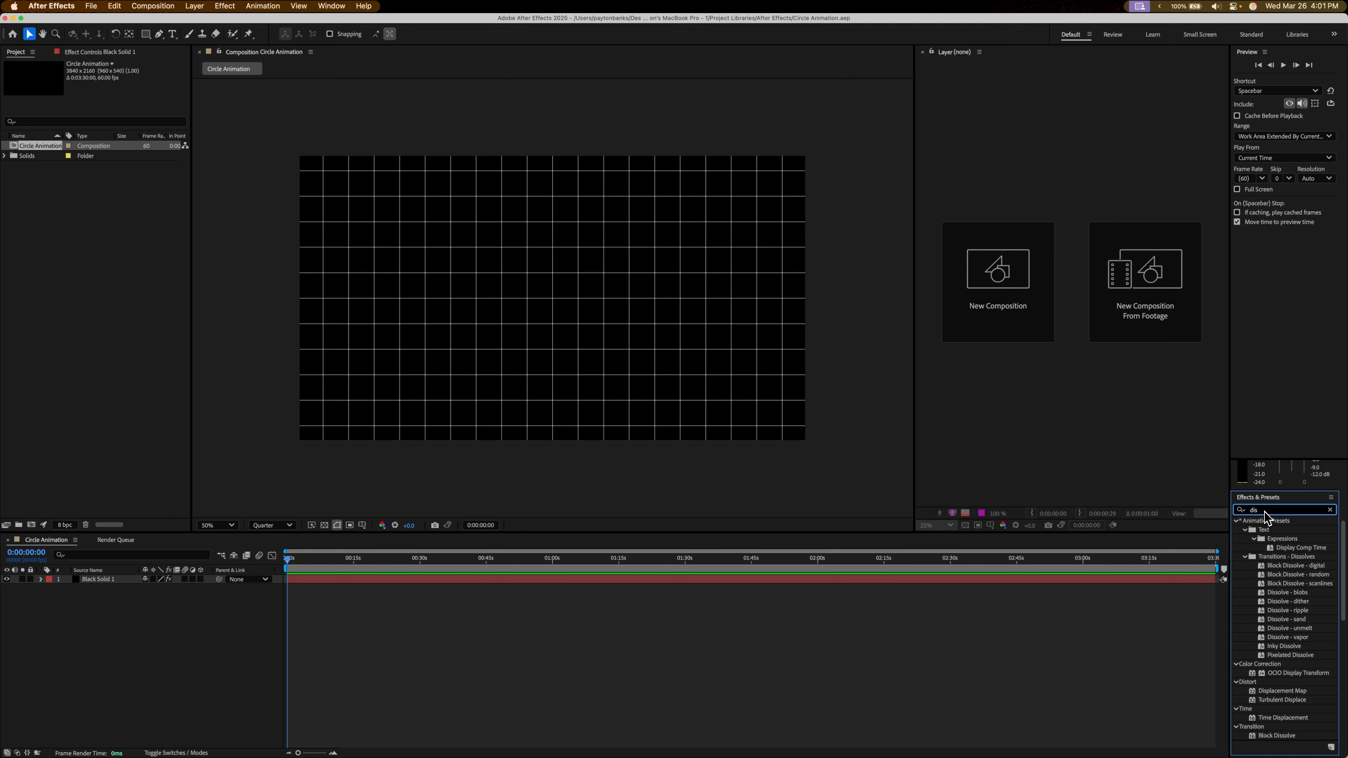
pyautogui.press('BackSpace')
pyautogui.press('BackSpace')
pyautogui.press('BackSpace')
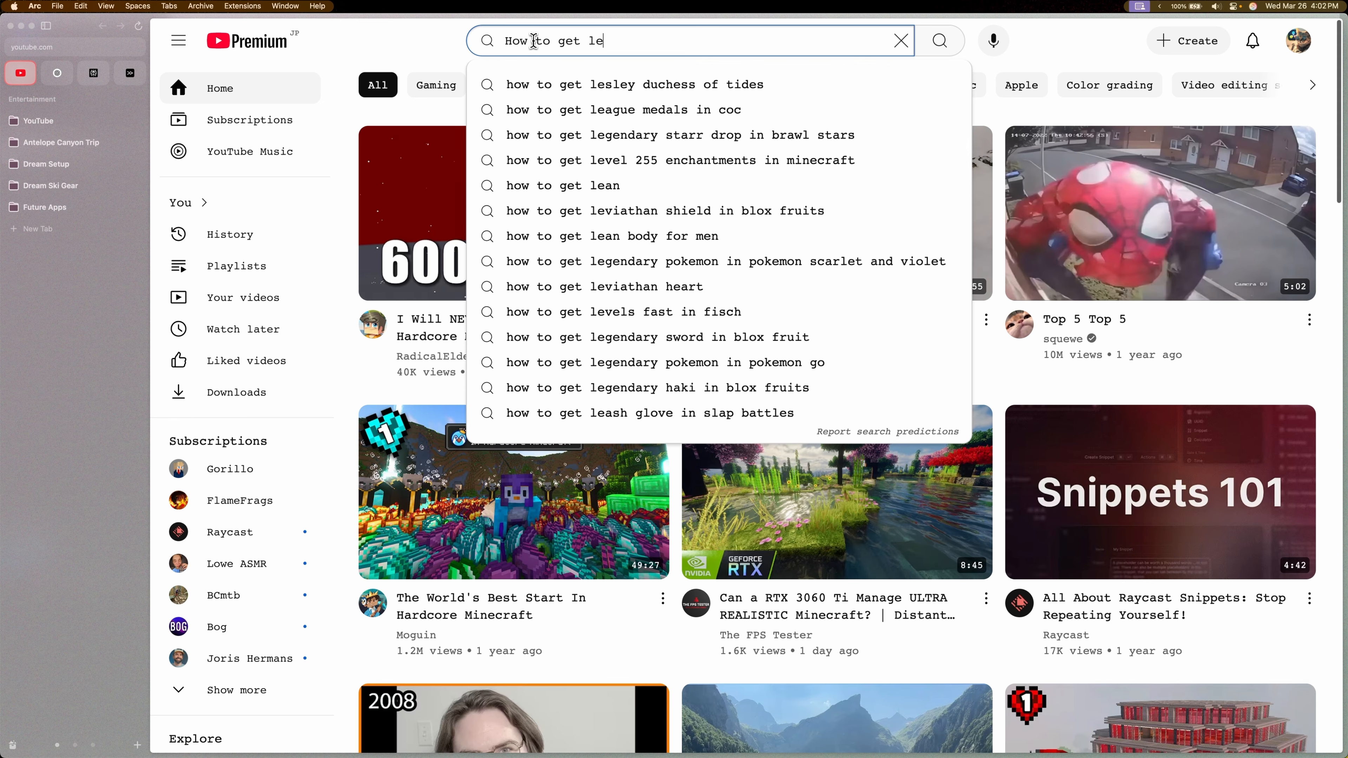
# - Switch to the browser and search YouTube for how to get lens distortion
pyautogui.write('s dis')
pyautogui.write('tor')
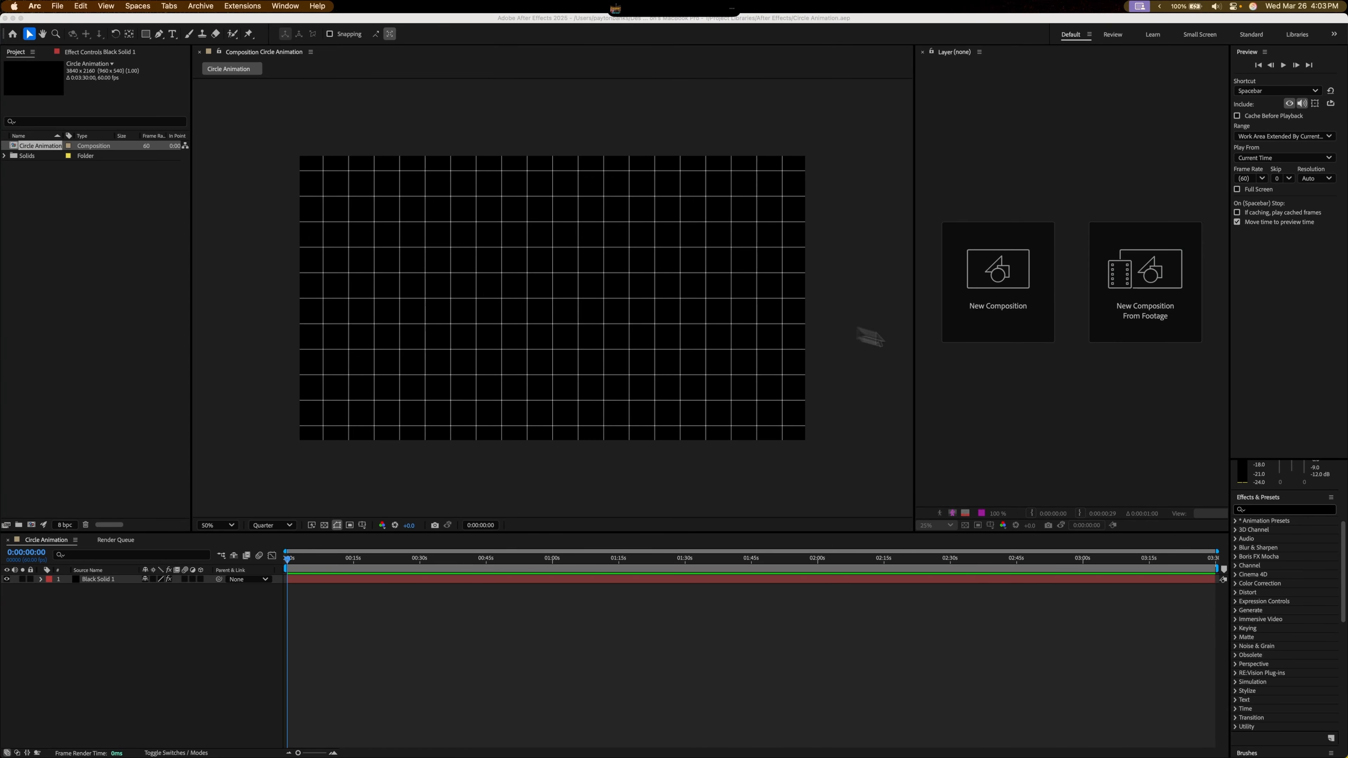
# - Find the Optics Compensation effect, apply it to the black solid, and set the Grid effect's width to 200
pyautogui.click(1255, 509)
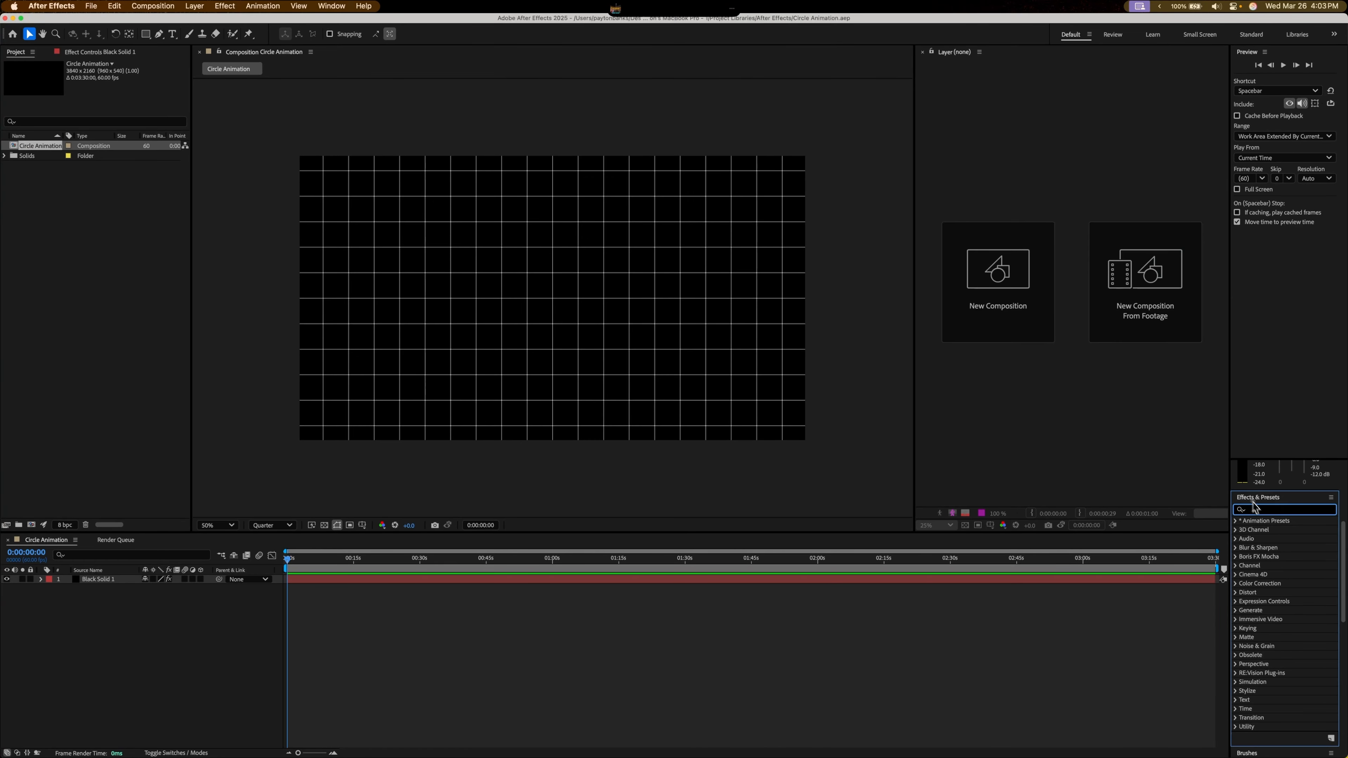
pyautogui.write('optic')
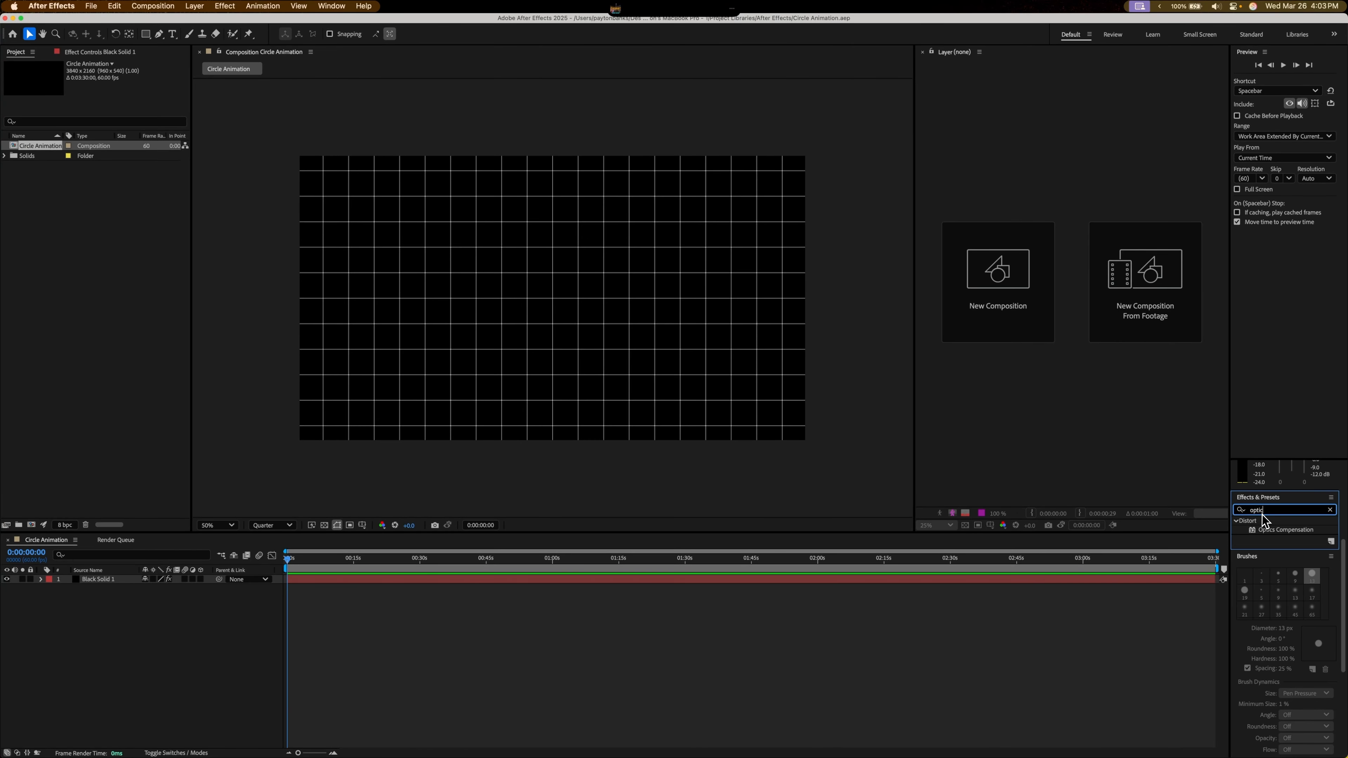
pyautogui.moveTo(1285, 529); pyautogui.dragTo(592, 583)
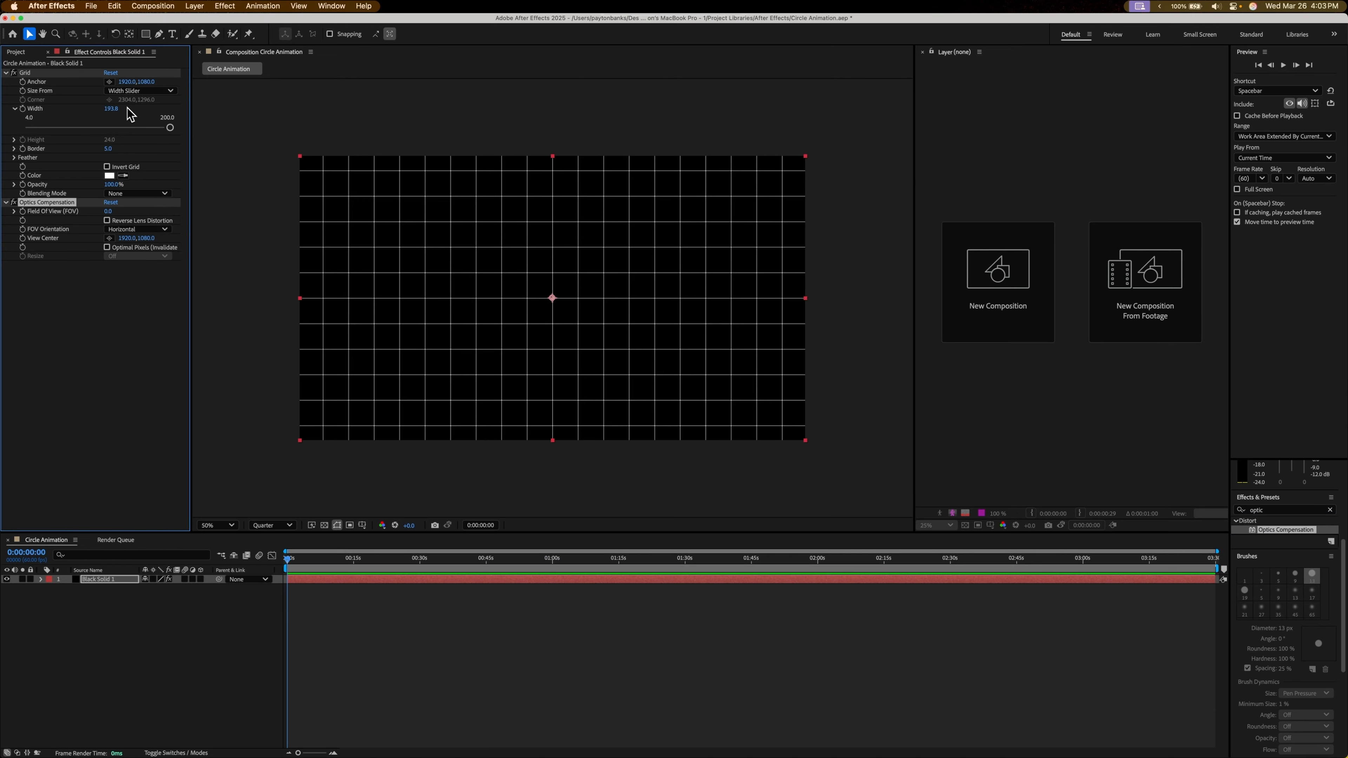
pyautogui.moveTo(169, 127)
pyautogui.mouseDown()
pyautogui.moveTo(153, 128)
pyautogui.moveTo(178, 133)
pyautogui.mouseUp()
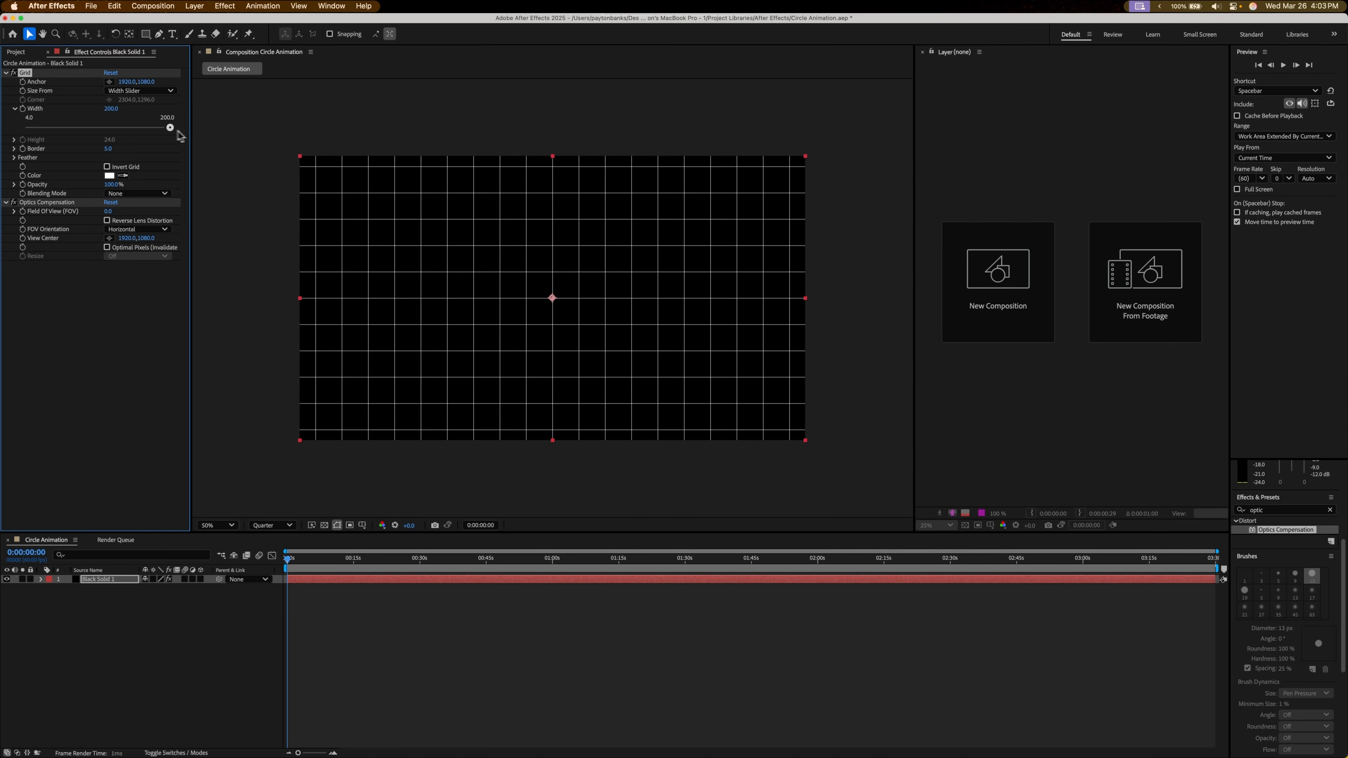
# - Try moving Optics Compensation above the Grid effect and adjusting its field of view
pyautogui.click(96, 205)
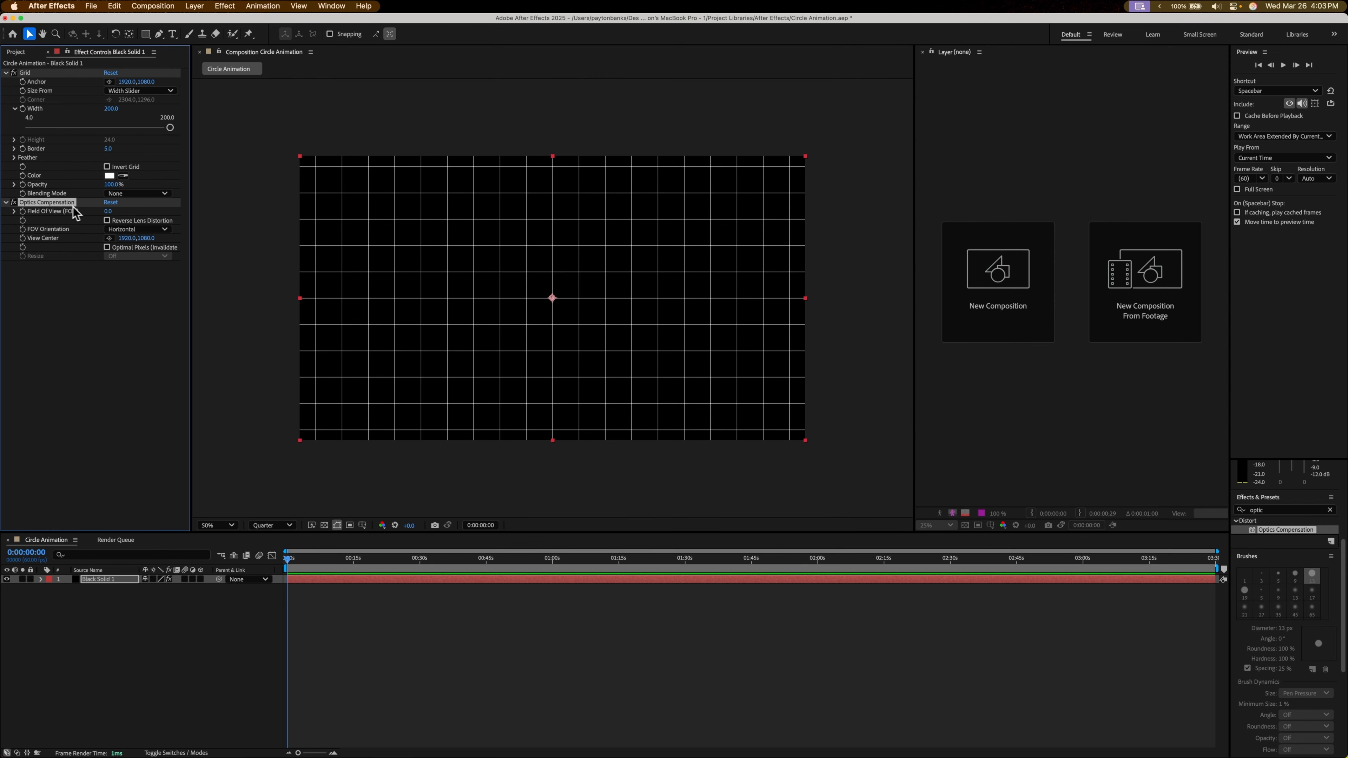
pyautogui.moveTo(74, 213); pyautogui.dragTo(130, 81)
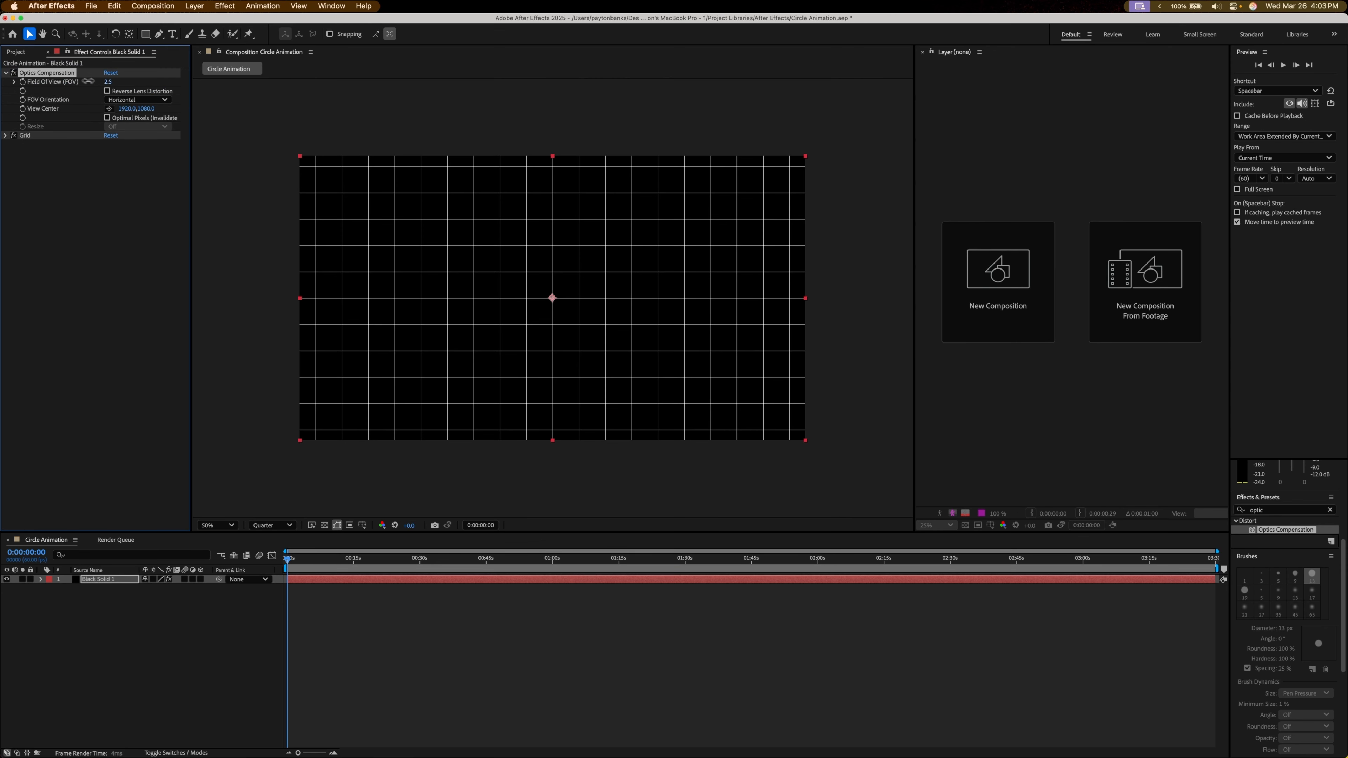
pyautogui.press('super+z')
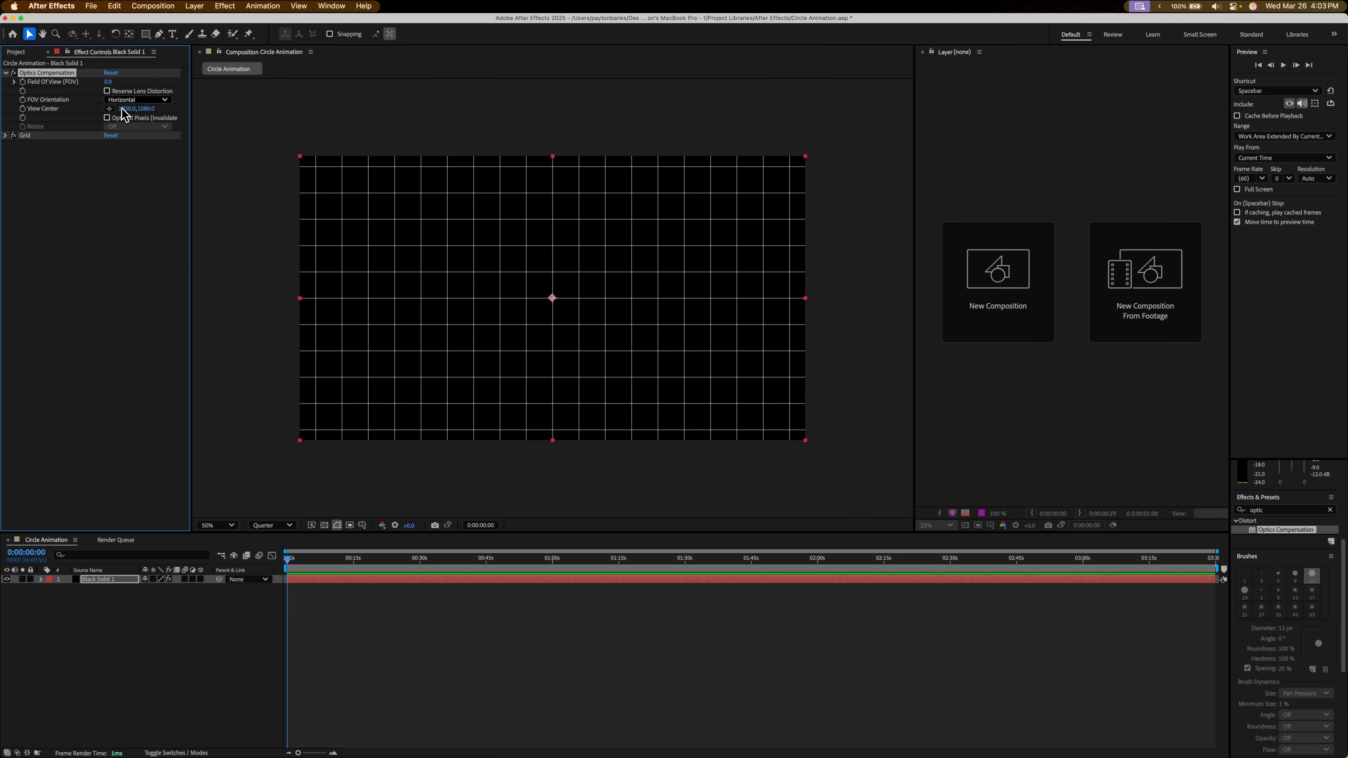
pyautogui.moveTo(108, 81); pyautogui.dragTo(219, 87)
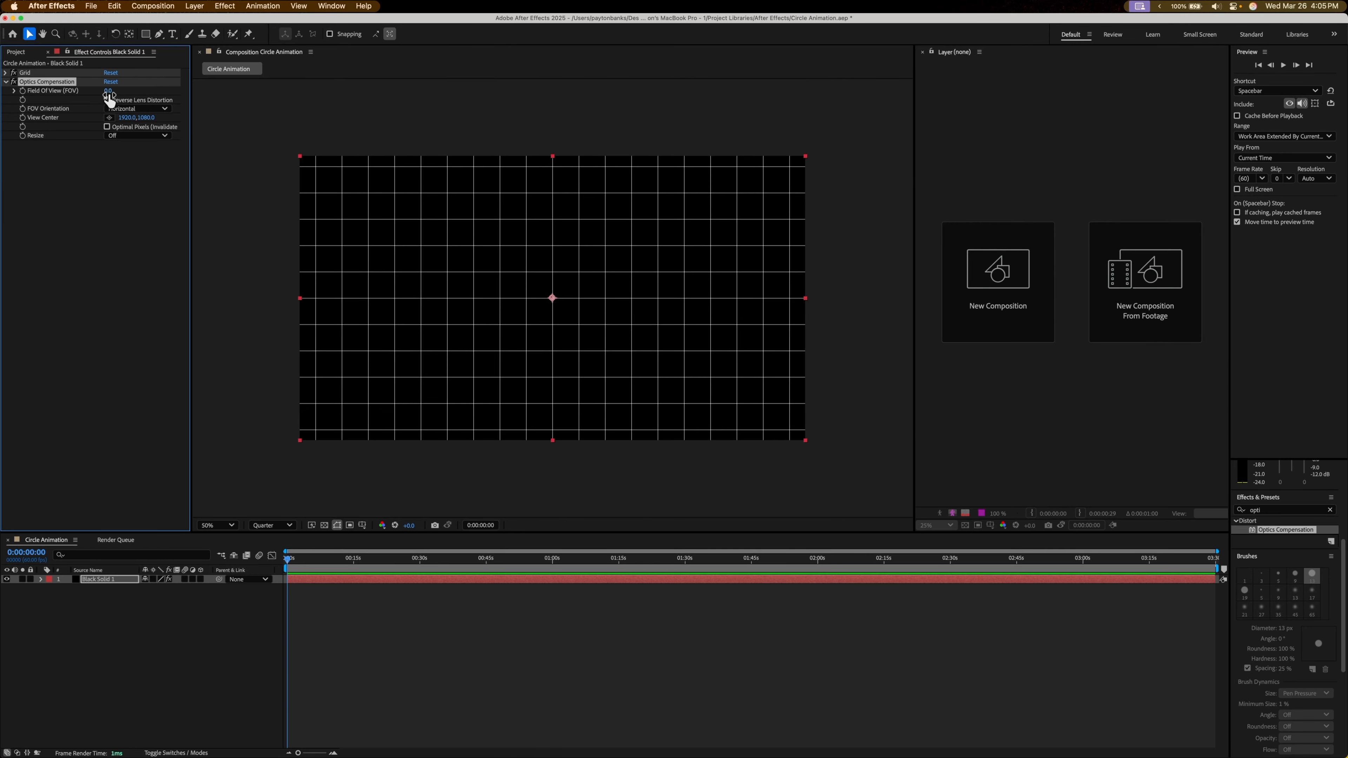
# - Set Optics Compensation to a field of view of 75 with Reverse Lens Distortion, and reduce the Grid width to about 192
pyautogui.moveTo(109, 93); pyautogui.dragTo(483, 172)
pyautogui.moveTo(109, 91); pyautogui.dragTo(534, 117)
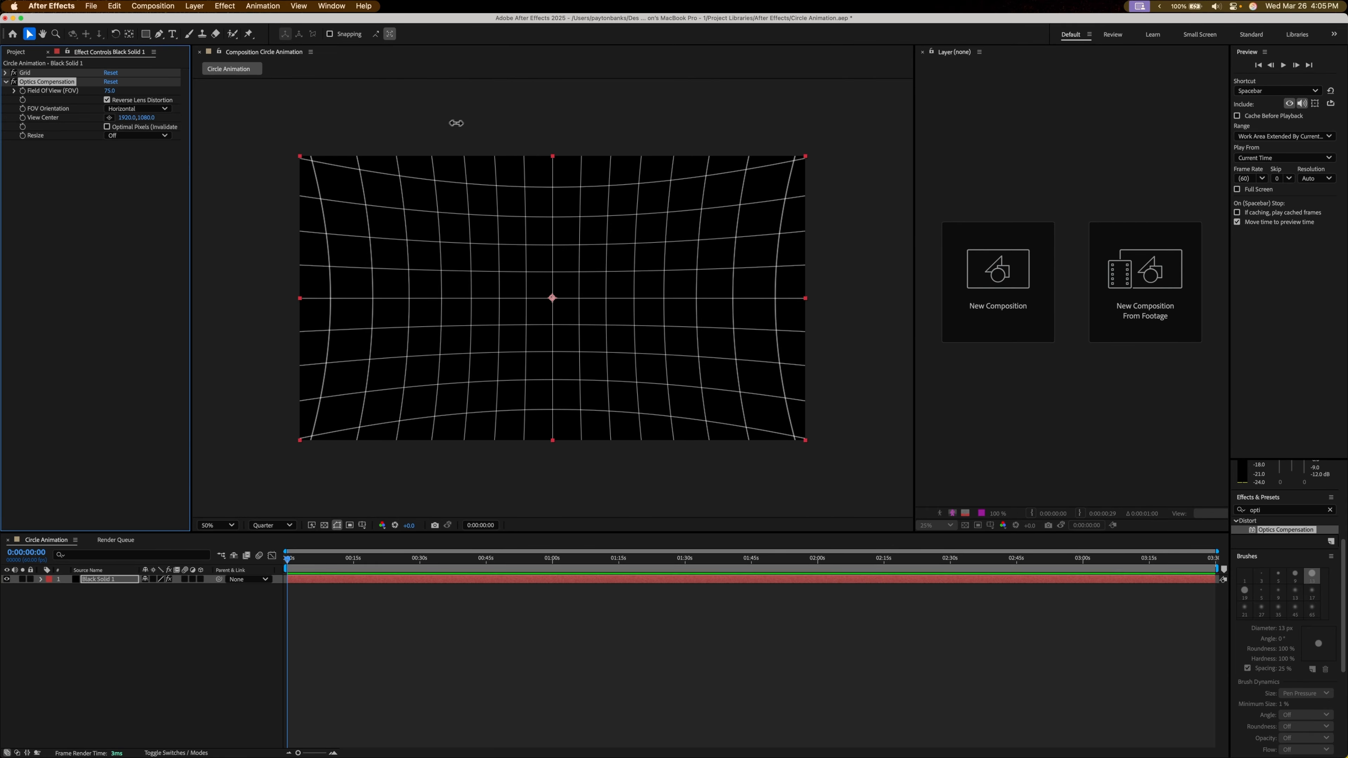
pyautogui.click(470, 618)
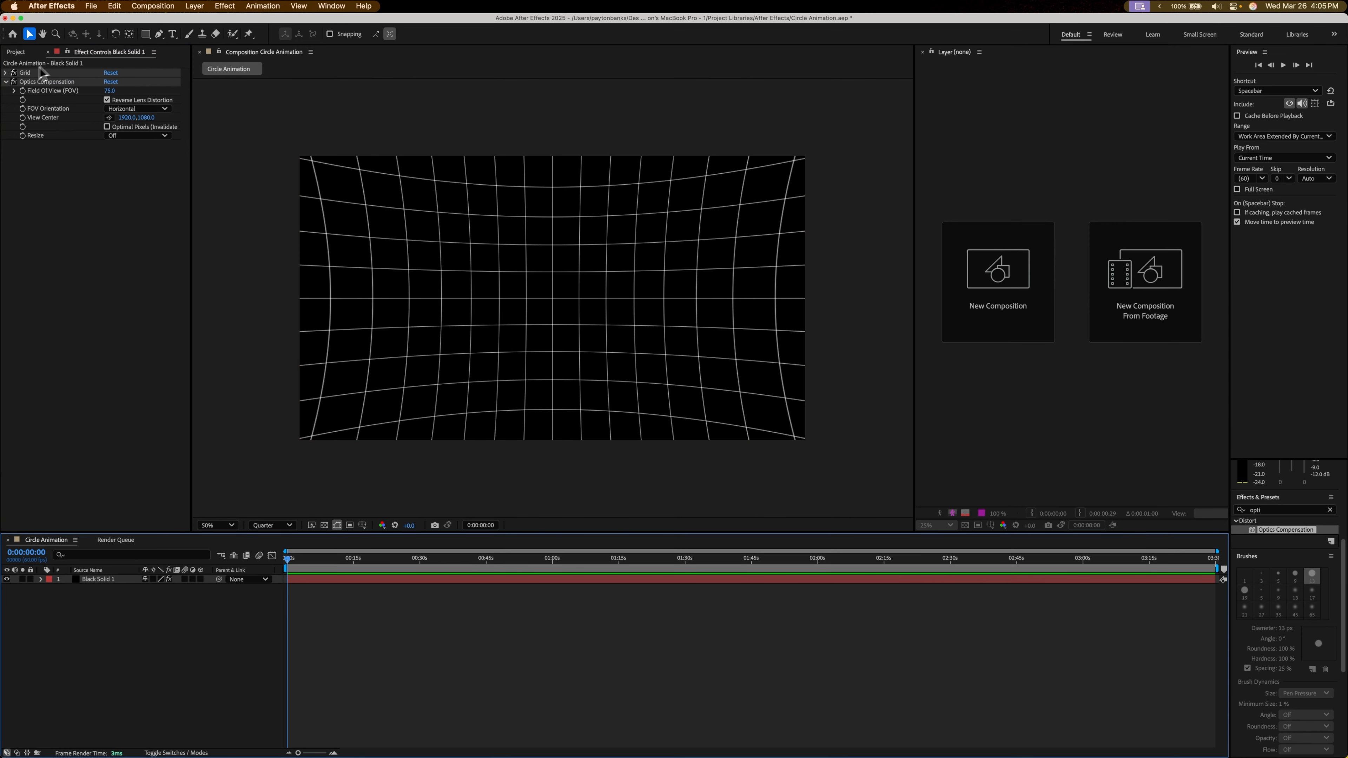
pyautogui.click(6, 72)
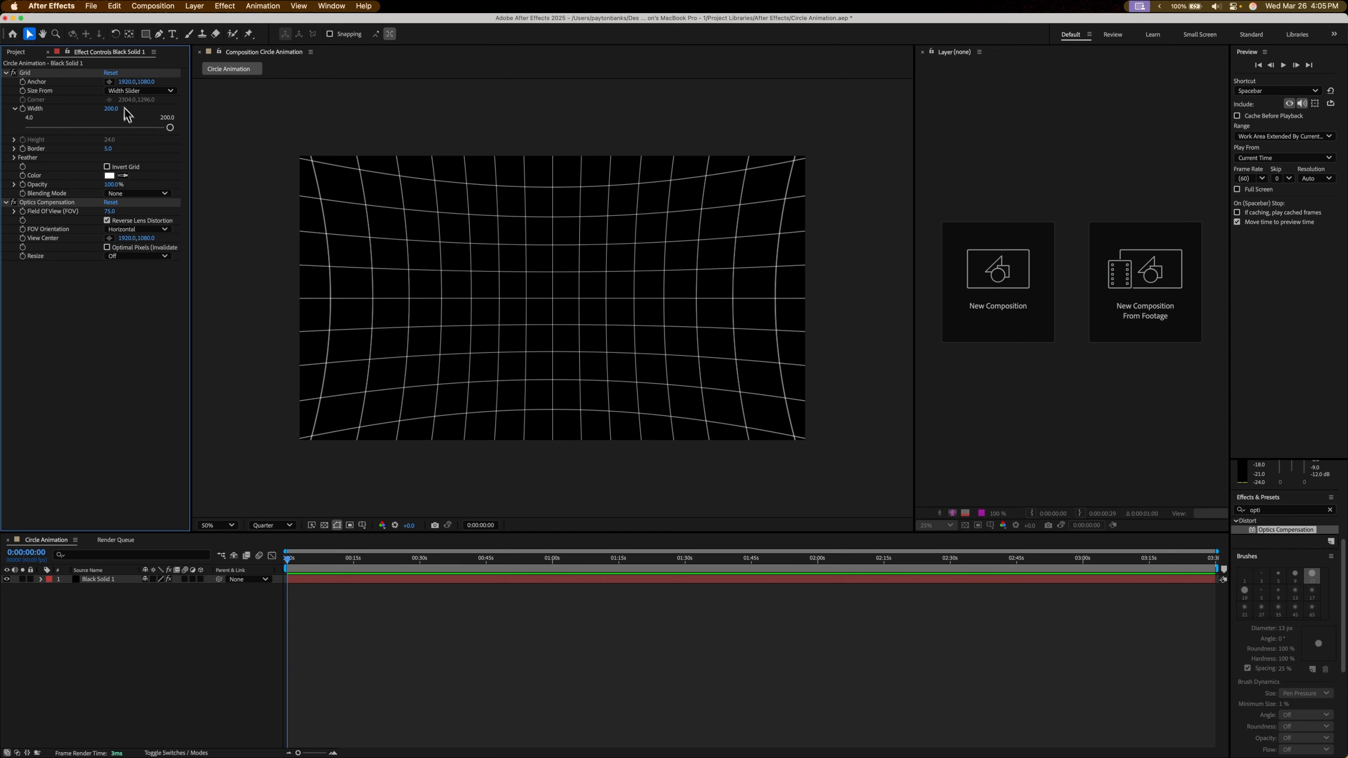
pyautogui.moveTo(167, 131)
pyautogui.mouseDown()
pyautogui.moveTo(154, 132)
pyautogui.moveTo(169, 132)
pyautogui.mouseUp()
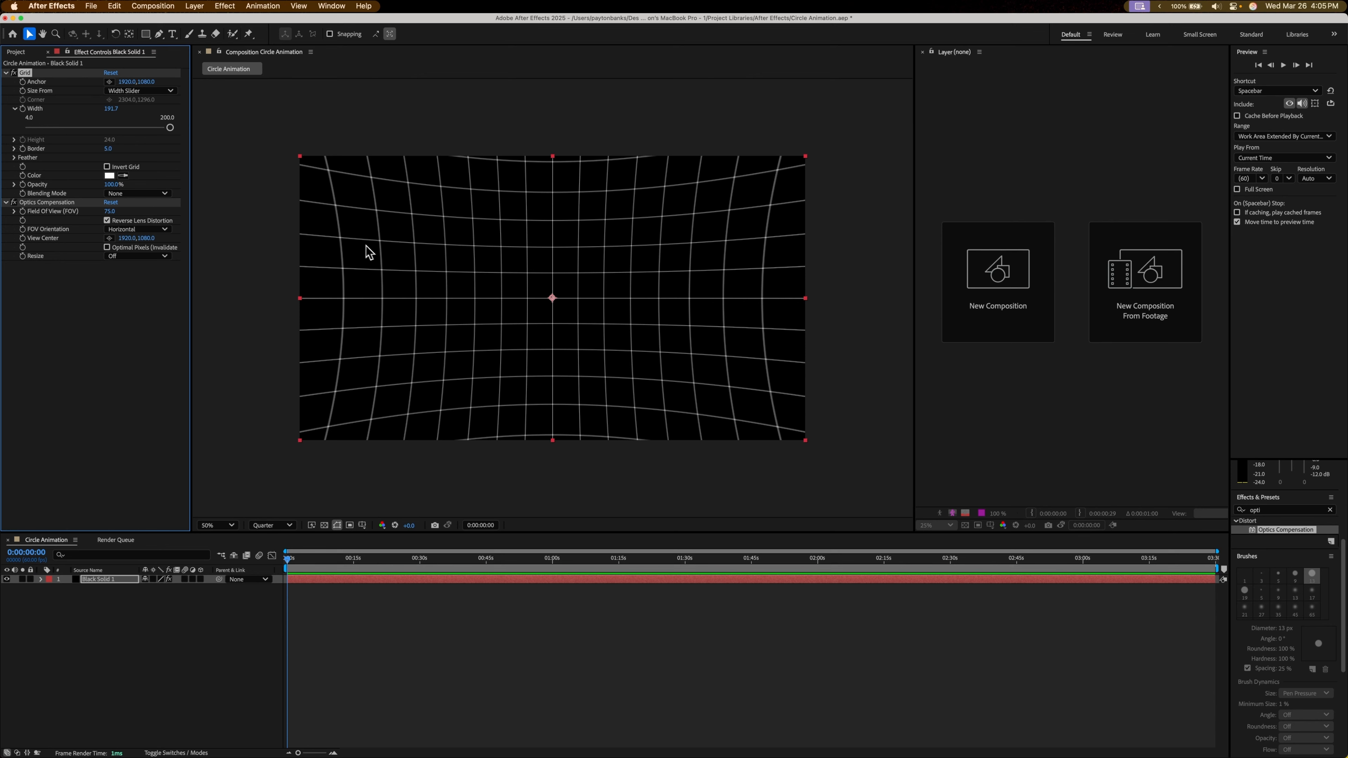
# - Search the effects for "lens blur" and apply Camera Lens Blur to the black solid
pyautogui.click(1330, 510)
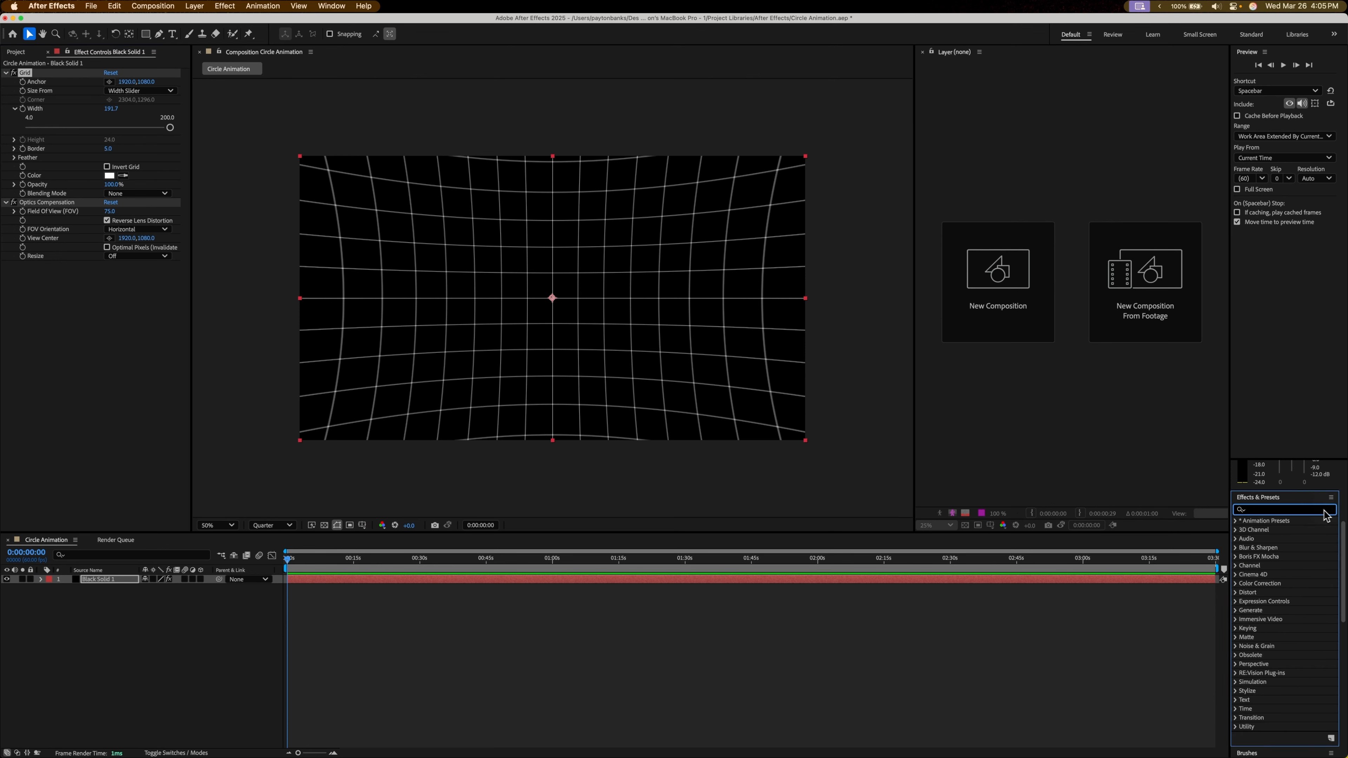
pyautogui.write('lens blur')
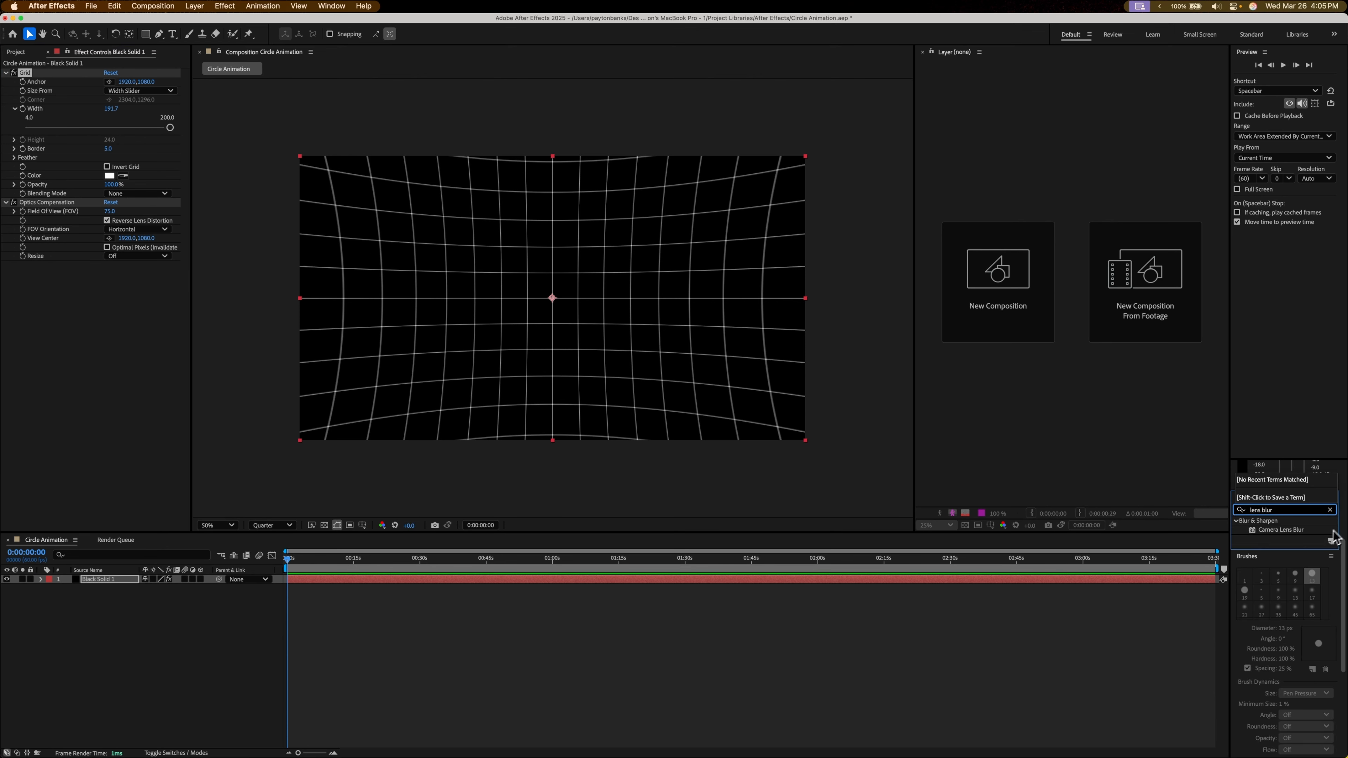
pyautogui.moveTo(1279, 531); pyautogui.dragTo(732, 584)
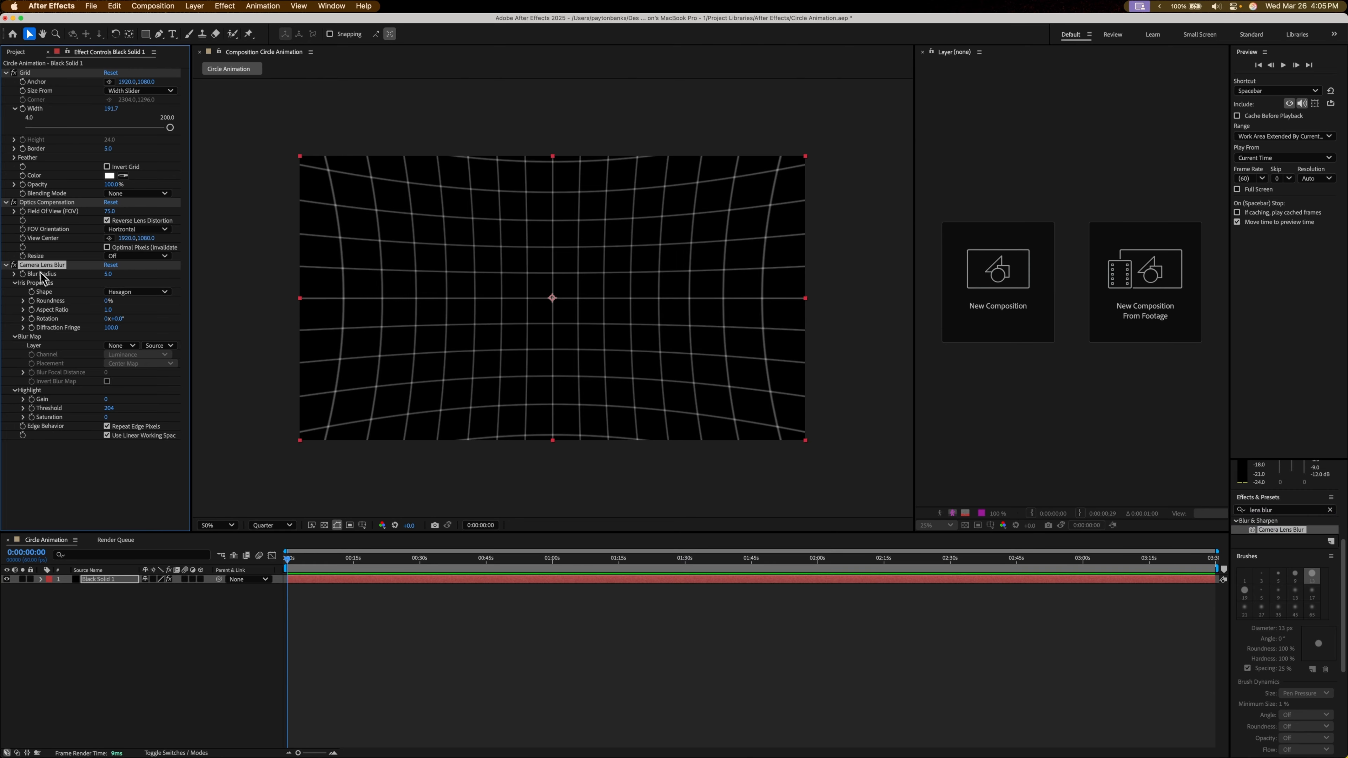
# - Move Camera Lens Blur above the Grid effect, try raising its blur radius, and return the playhead to the start
pyautogui.moveTo(45, 73); pyautogui.dragTo(200, 91)
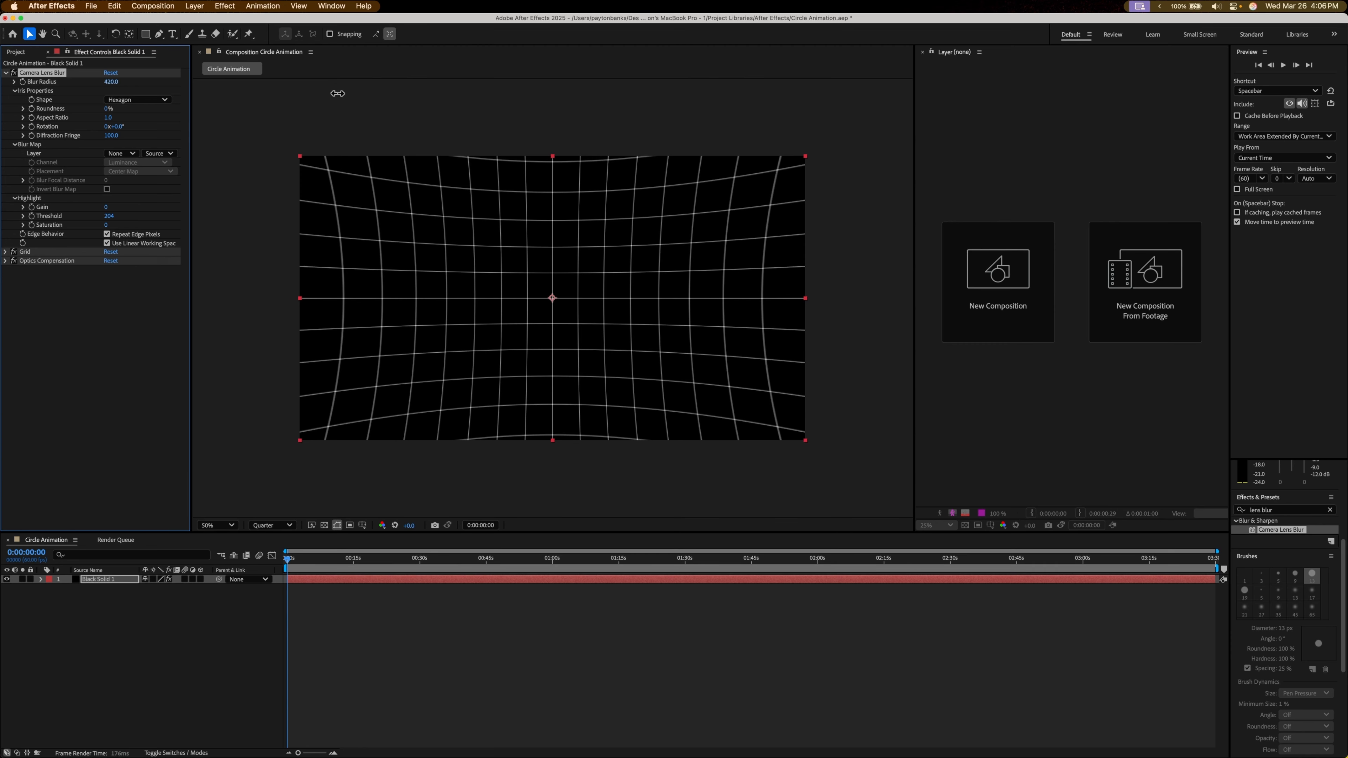
pyautogui.moveTo(338, 93); pyautogui.dragTo(244, 83)
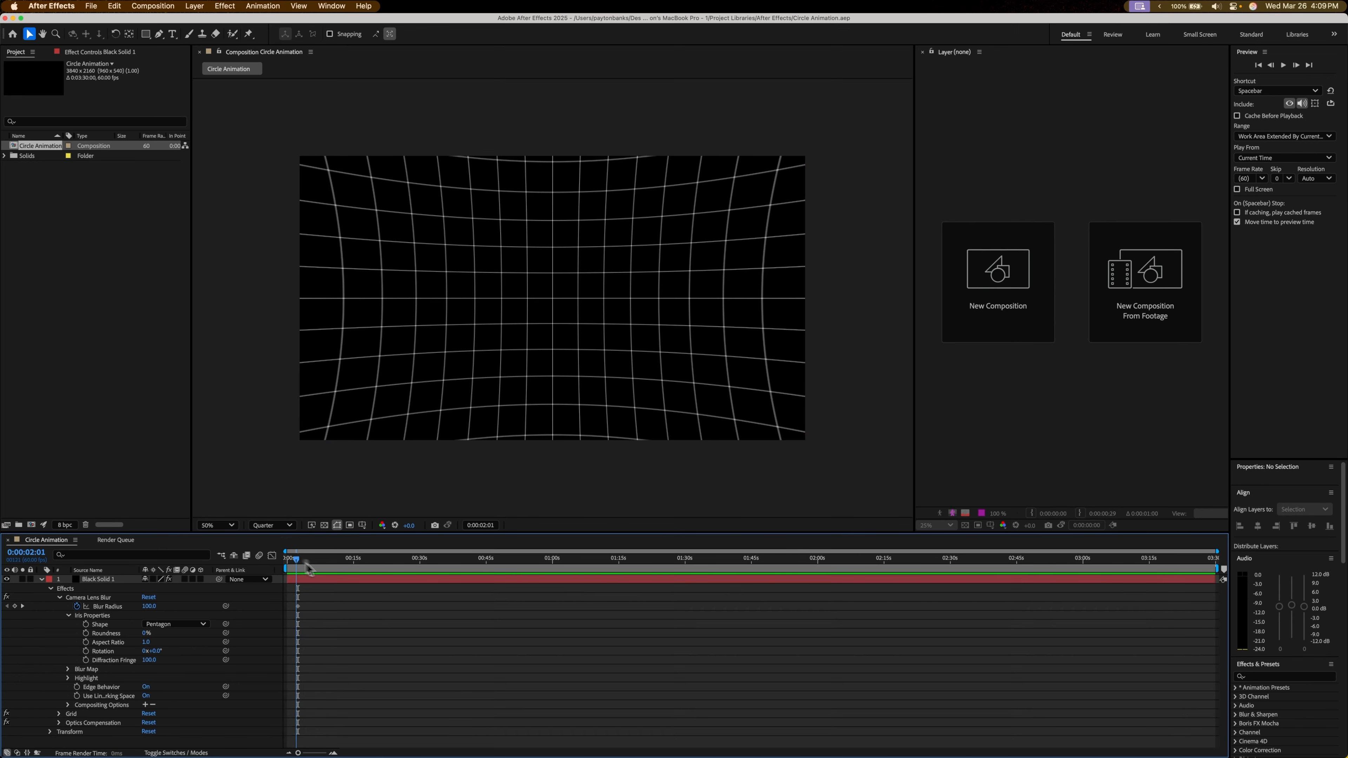
pyautogui.moveTo(298, 559); pyautogui.dragTo(273, 565)
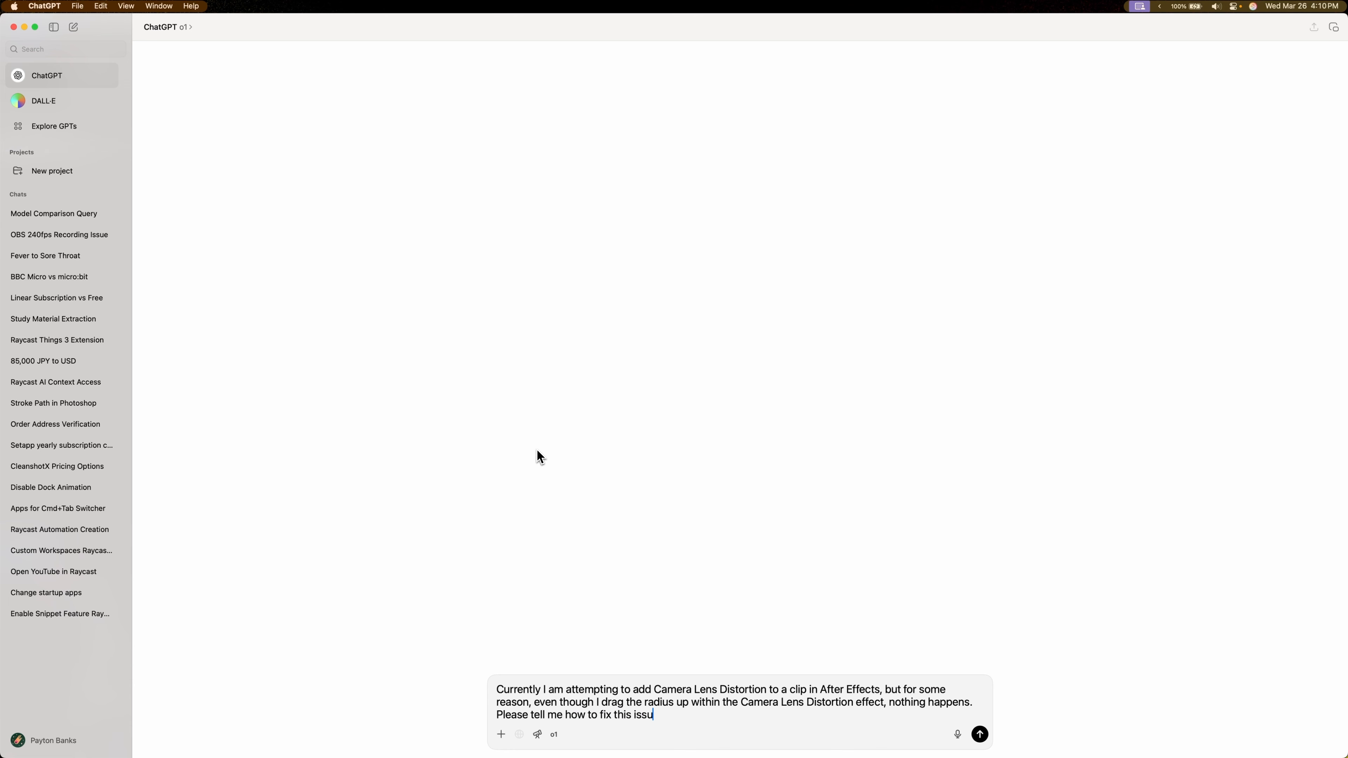
# - Send ChatGPT the question about the lens effect's radius doing nothing, and in After Effects delete Camera Lens Blur from the black solid
pyautogui.press('Return')
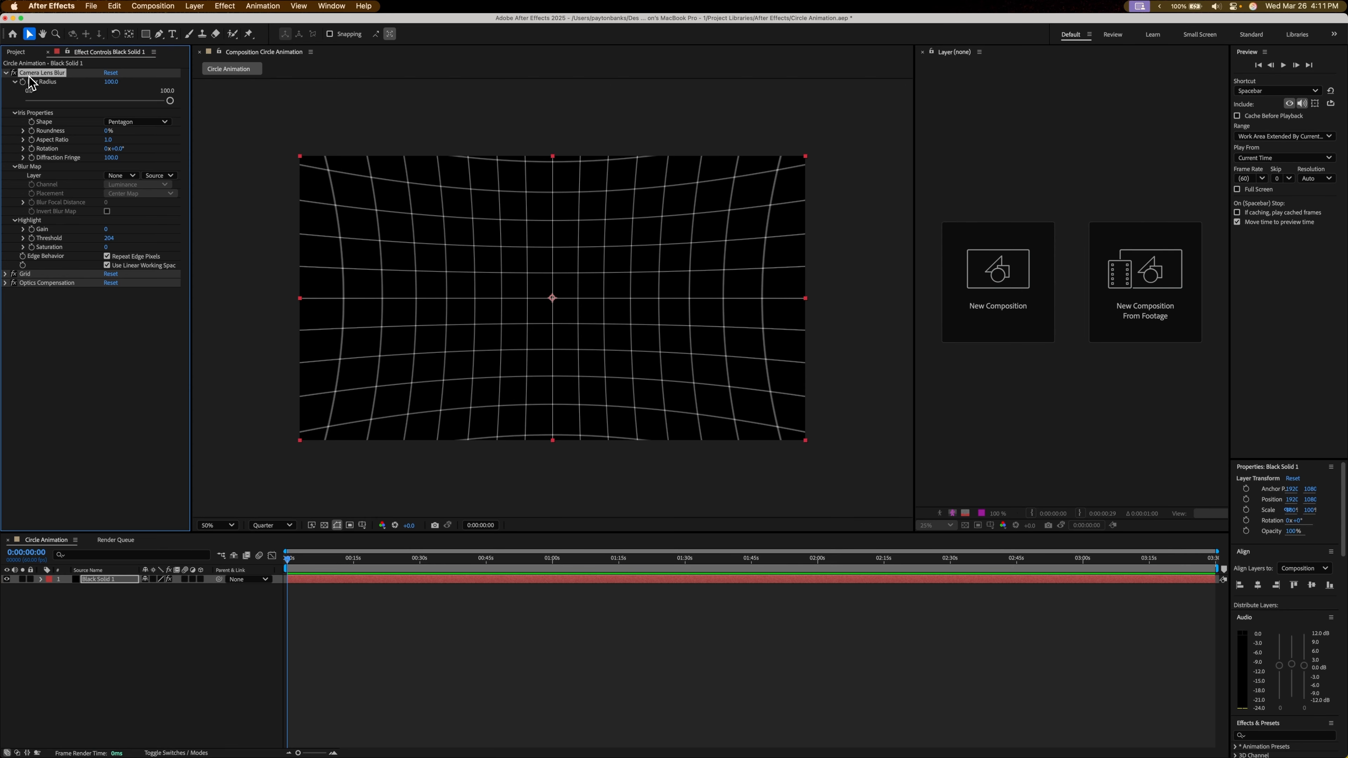
pyautogui.press('Delete')
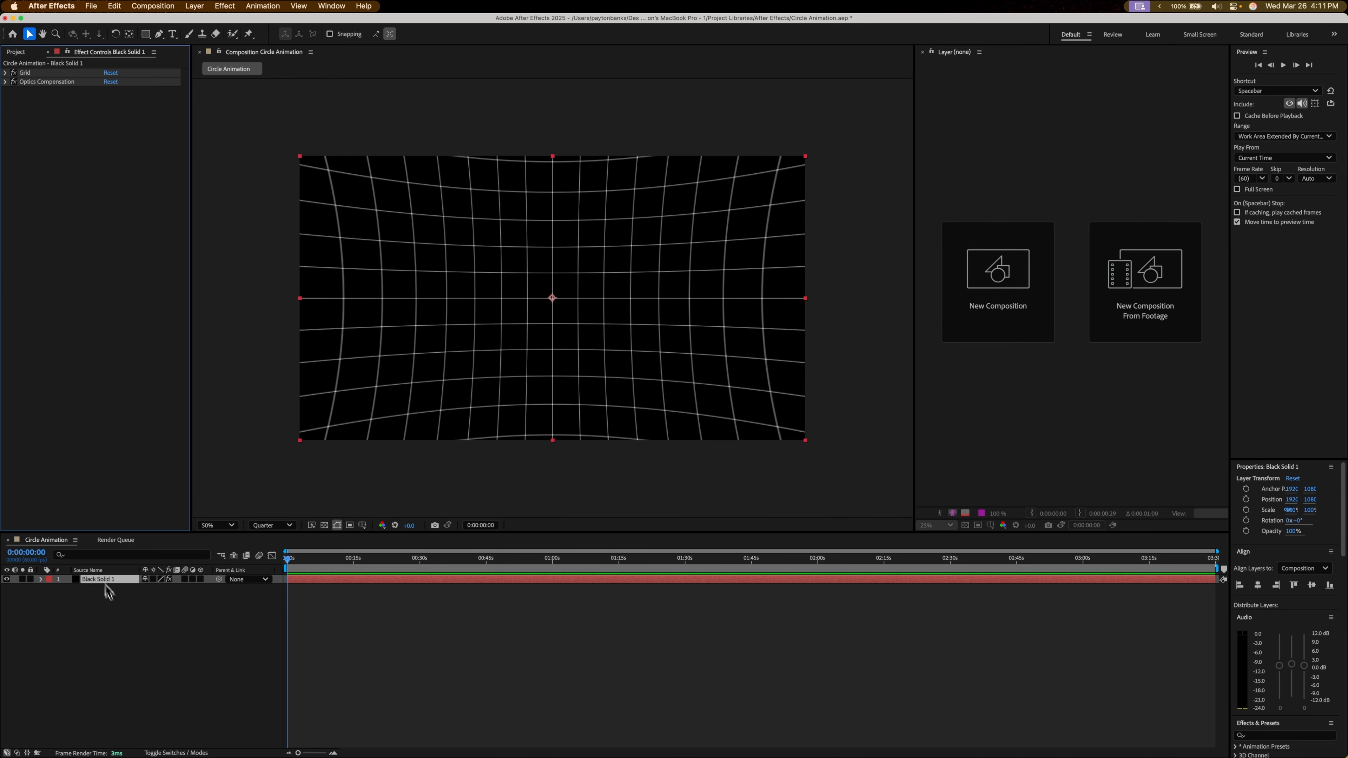
# - Add a null object to the composition and parent the black solid to it
pyautogui.rightClick(122, 606)
pyautogui.moveTo(150, 622)
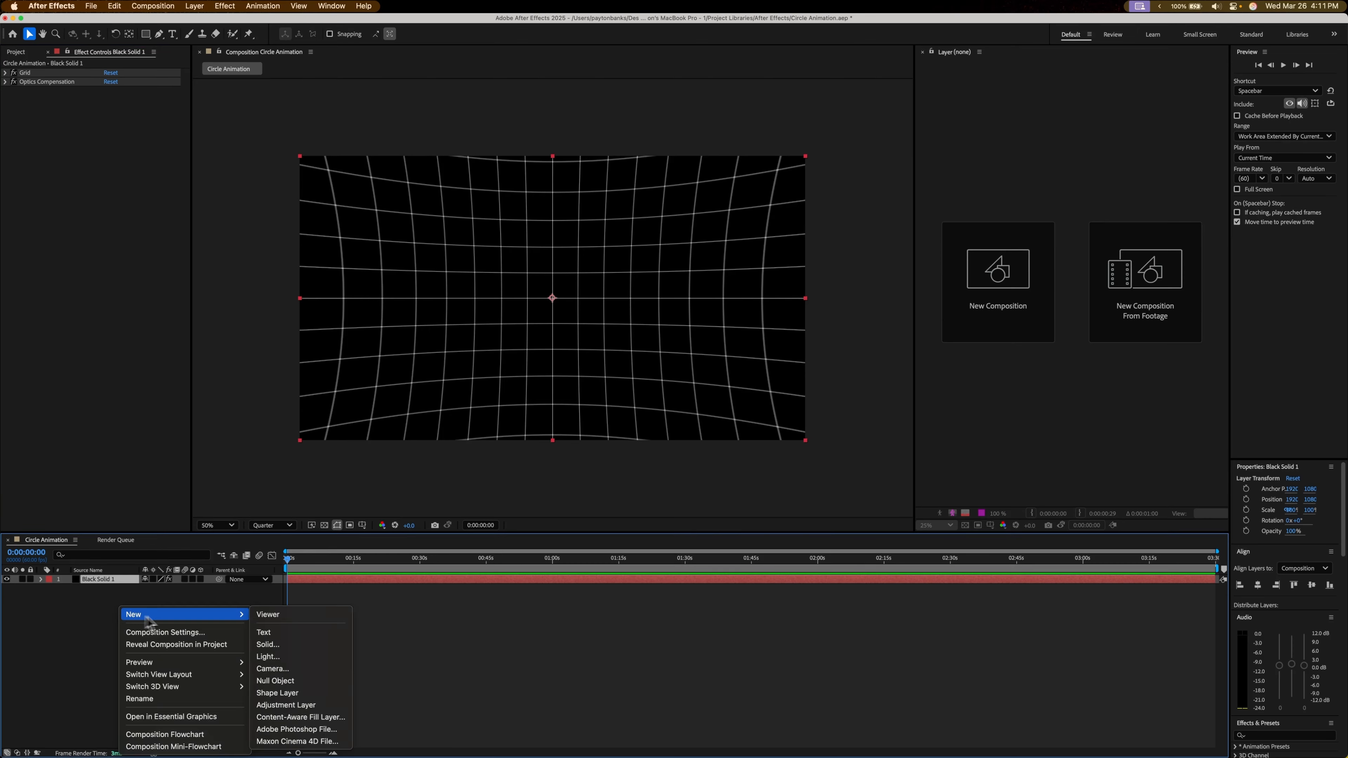
pyautogui.click(334, 683)
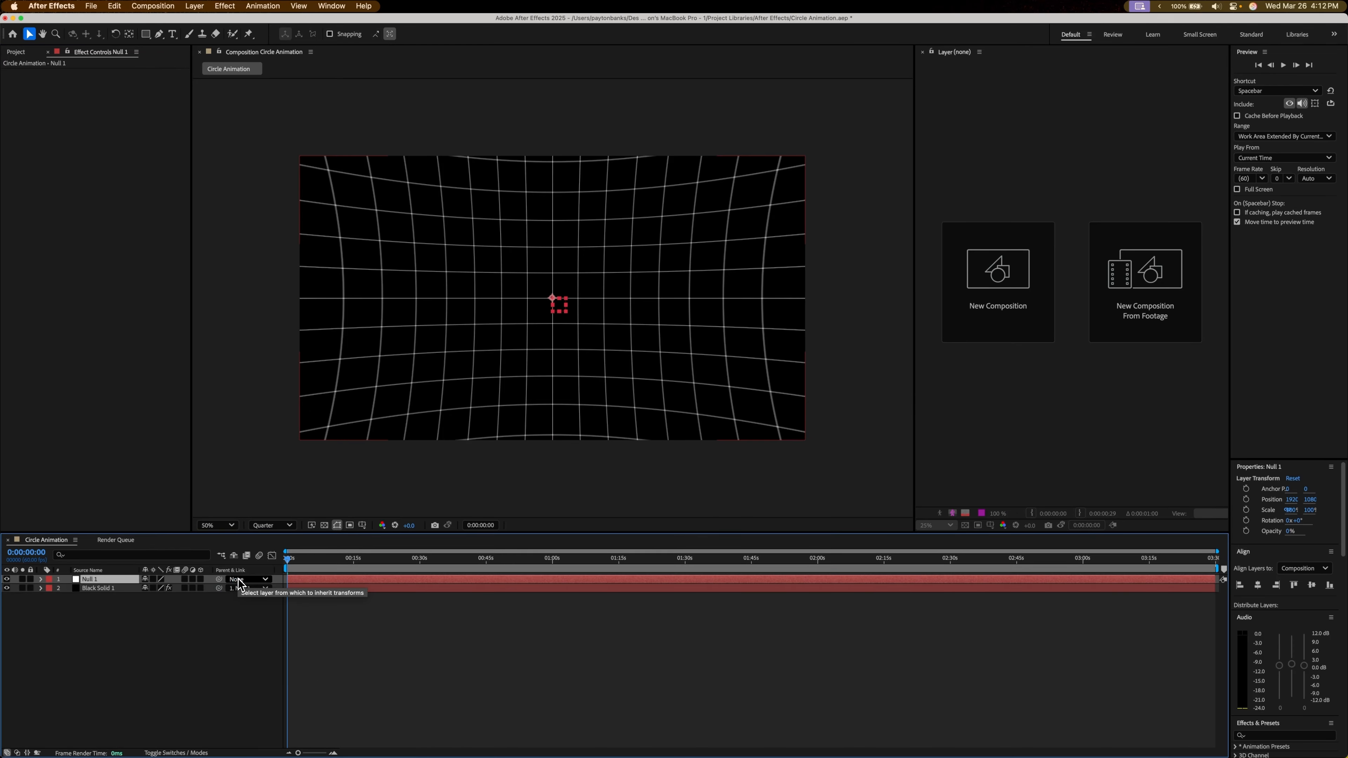
pyautogui.click(198, 565)
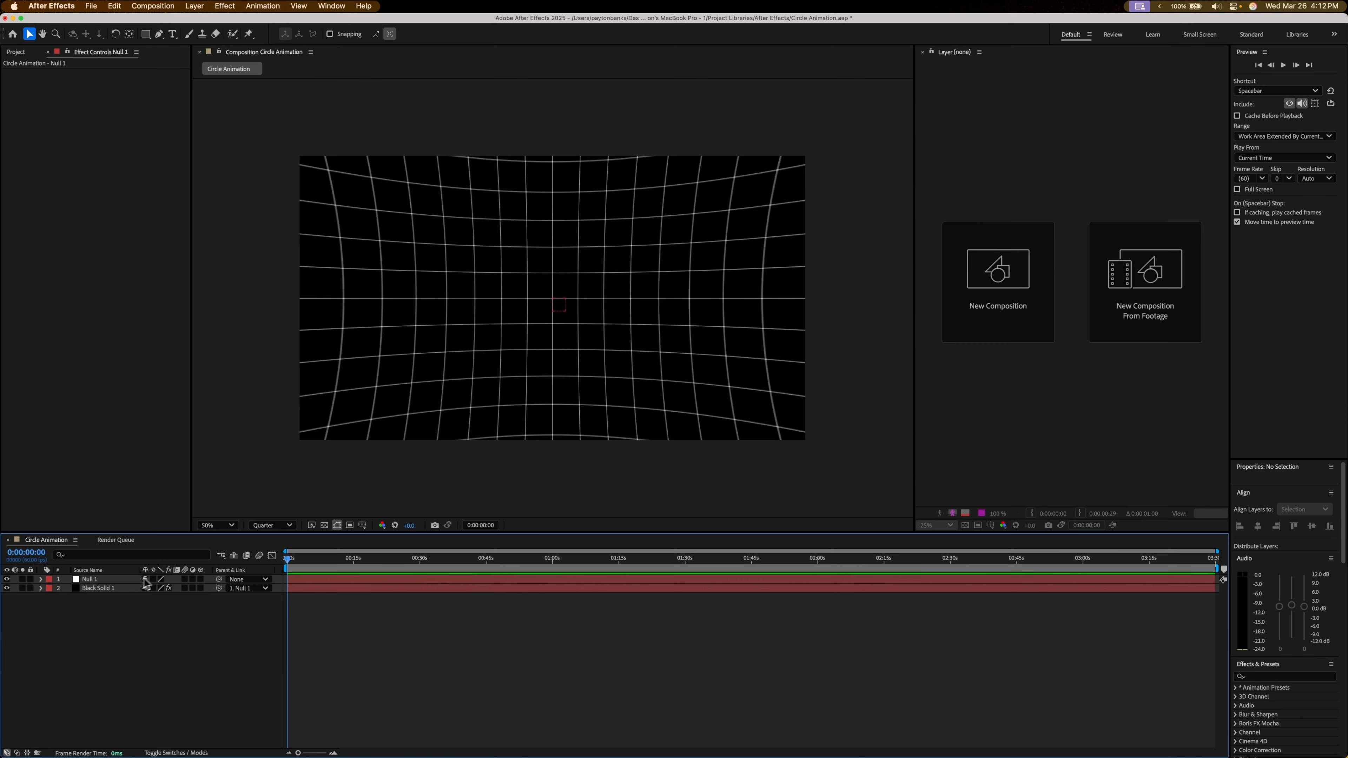
# - Search the effects for "lens", apply Camera Lens Blur to the null layer, and try adjusting its blur radius
pyautogui.click(134, 580)
pyautogui.scroll(-10, 1301, 528)
pyautogui.scroll(10, 1301, 528)
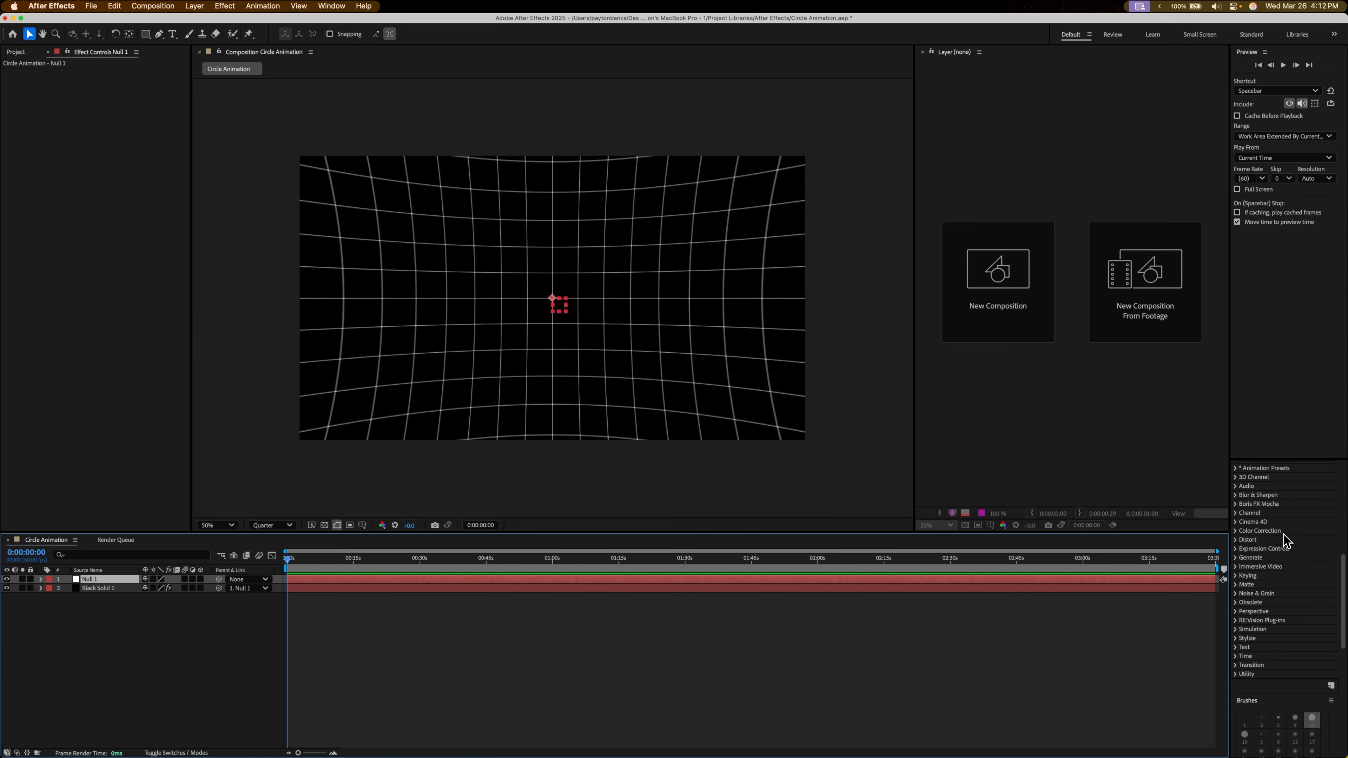
pyautogui.click(1261, 568)
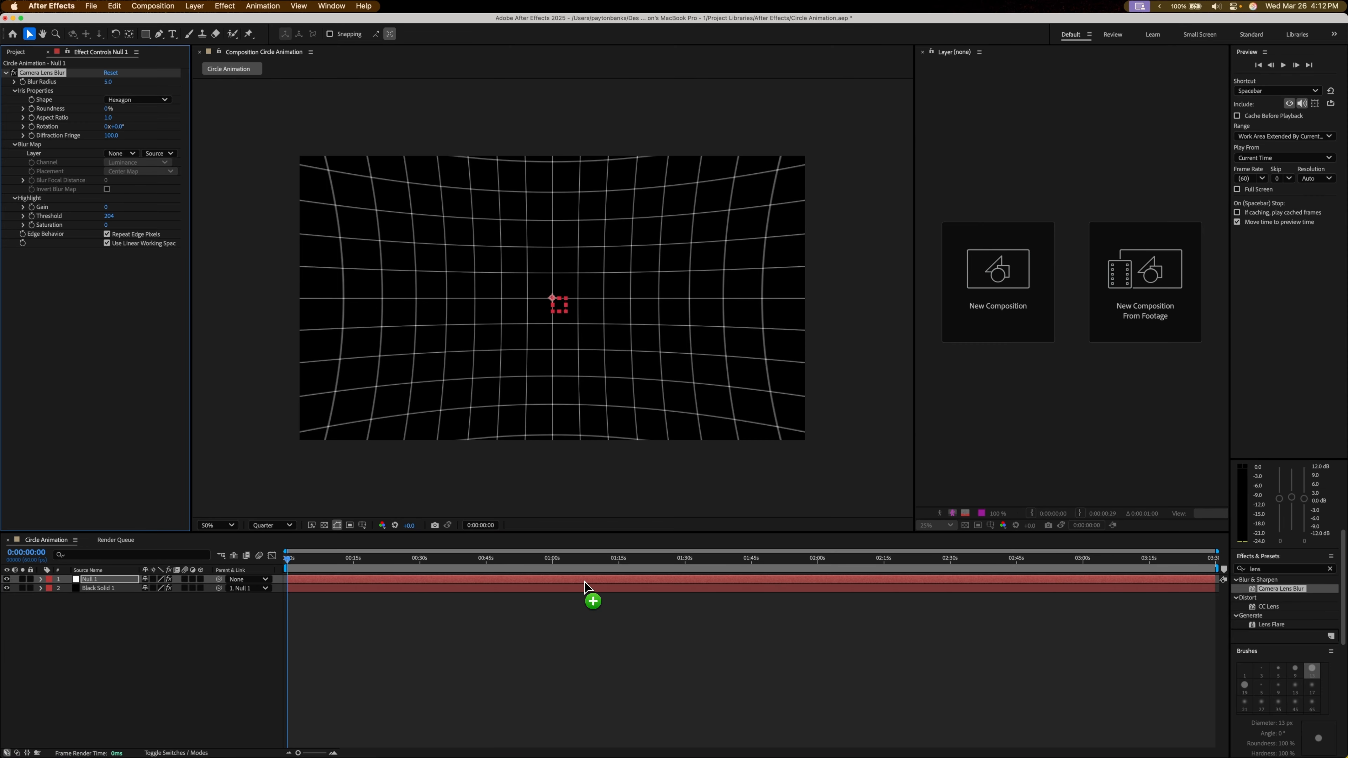
pyautogui.moveTo(592, 592); pyautogui.dragTo(116, 81)
pyautogui.scroll(10, 557, 369)
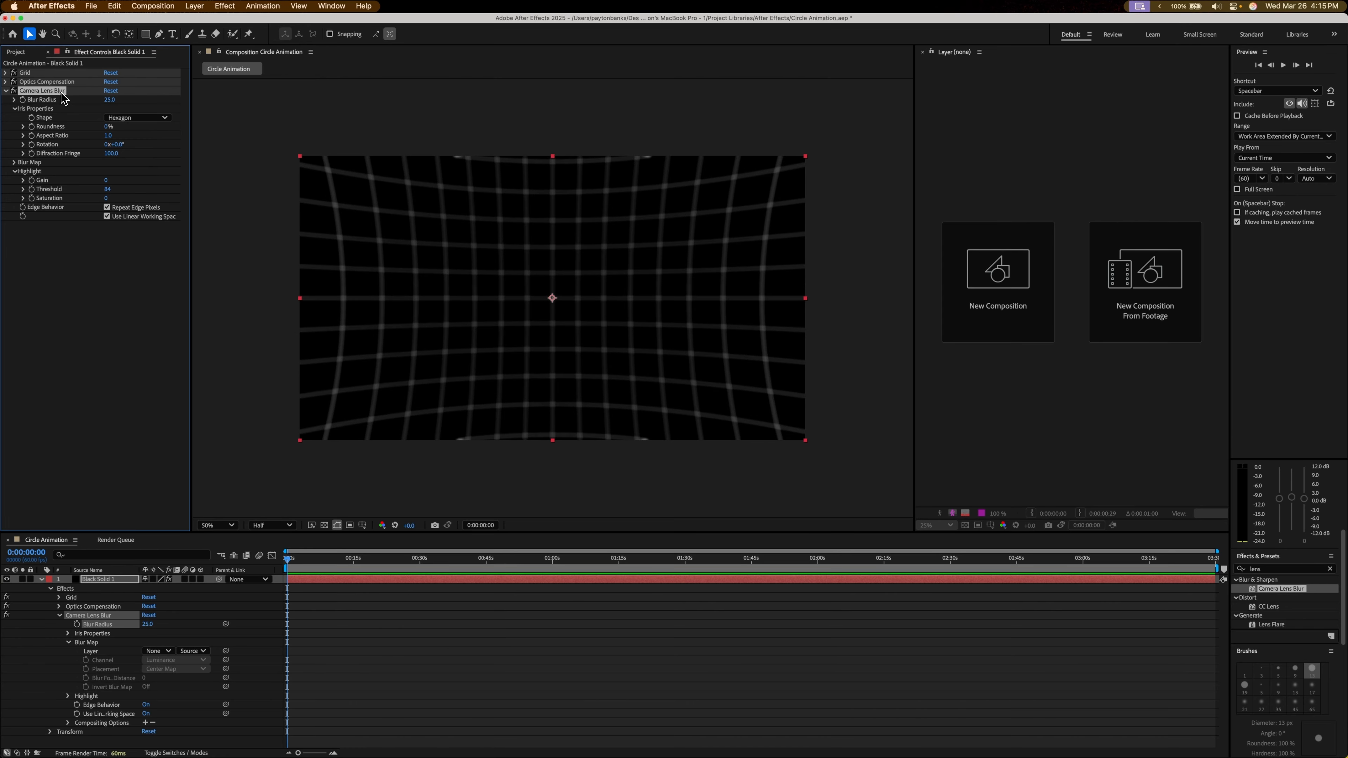
# - Try Camera Lens Blur above the Grid effect, and return it to the end of the black solid's effect stack
pyautogui.moveTo(61, 91); pyautogui.dragTo(60, 74)
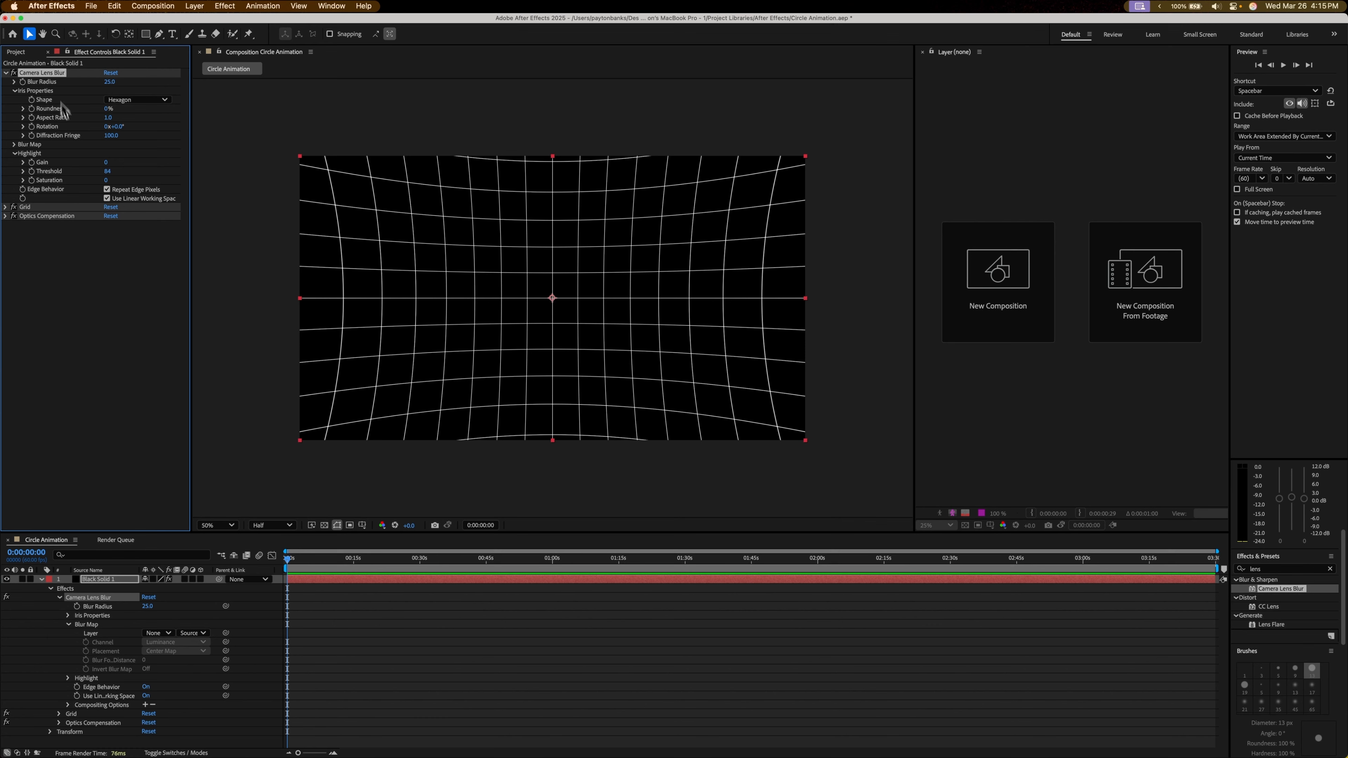
pyautogui.moveTo(53, 73); pyautogui.dragTo(72, 239)
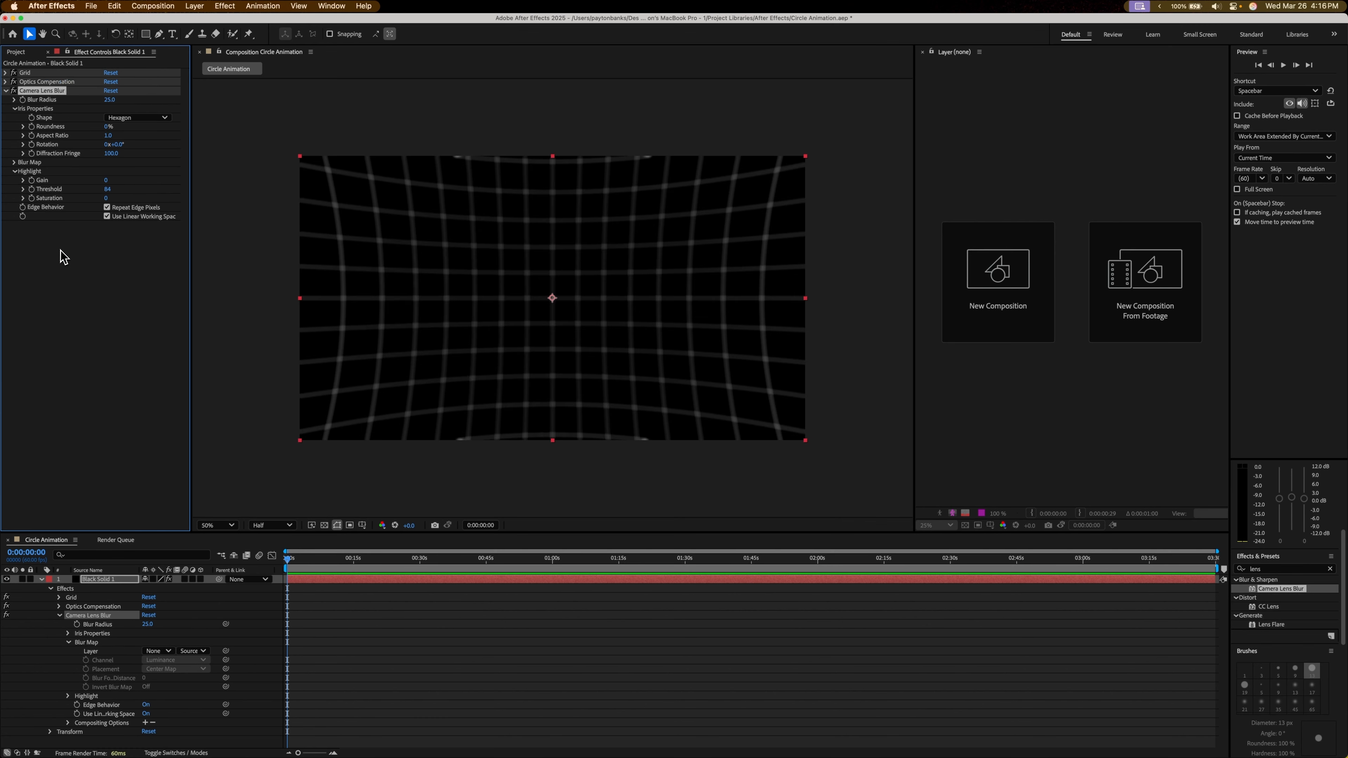
# - Set the Camera Lens Blur highlight gain to 100 and its threshold to 255
pyautogui.moveTo(106, 181); pyautogui.dragTo(272, 204)
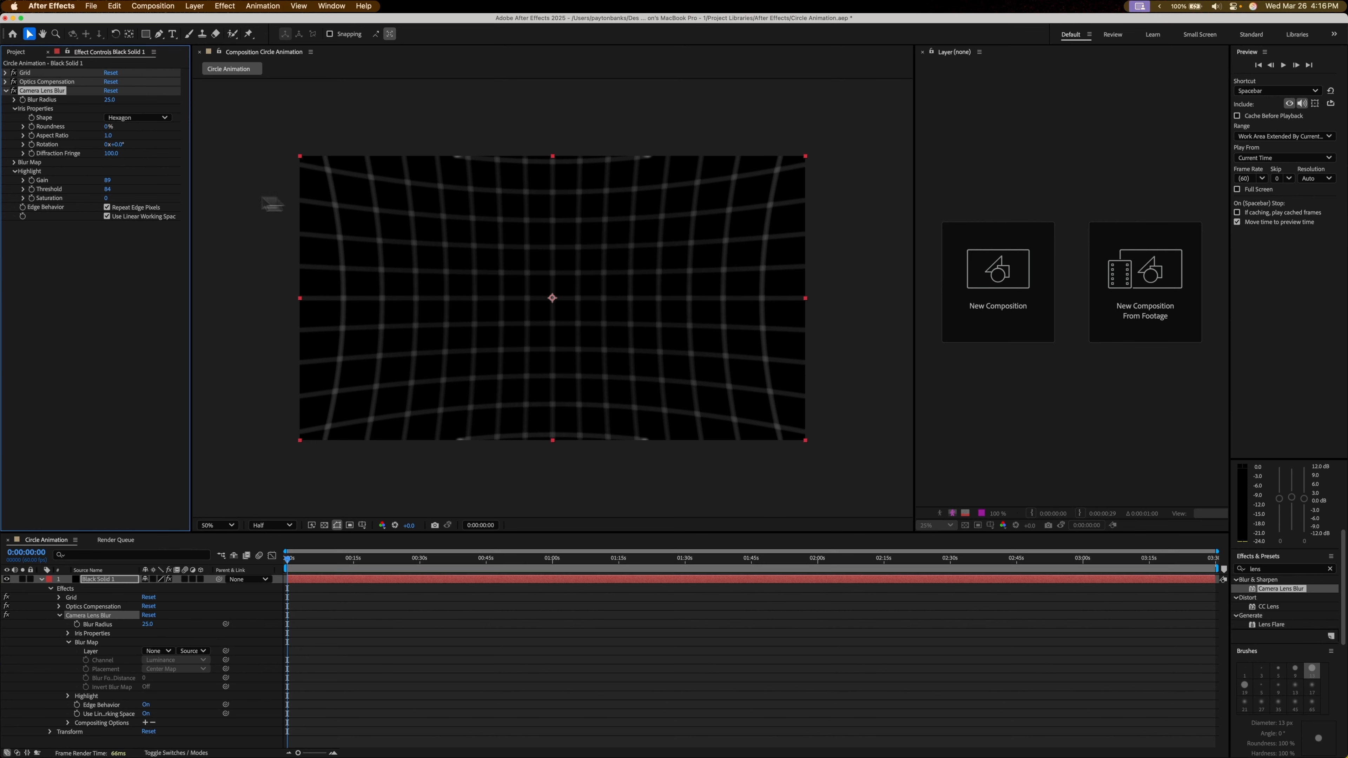
pyautogui.moveTo(107, 188); pyautogui.dragTo(221, 196)
pyautogui.moveTo(107, 180); pyautogui.dragTo(69, 173)
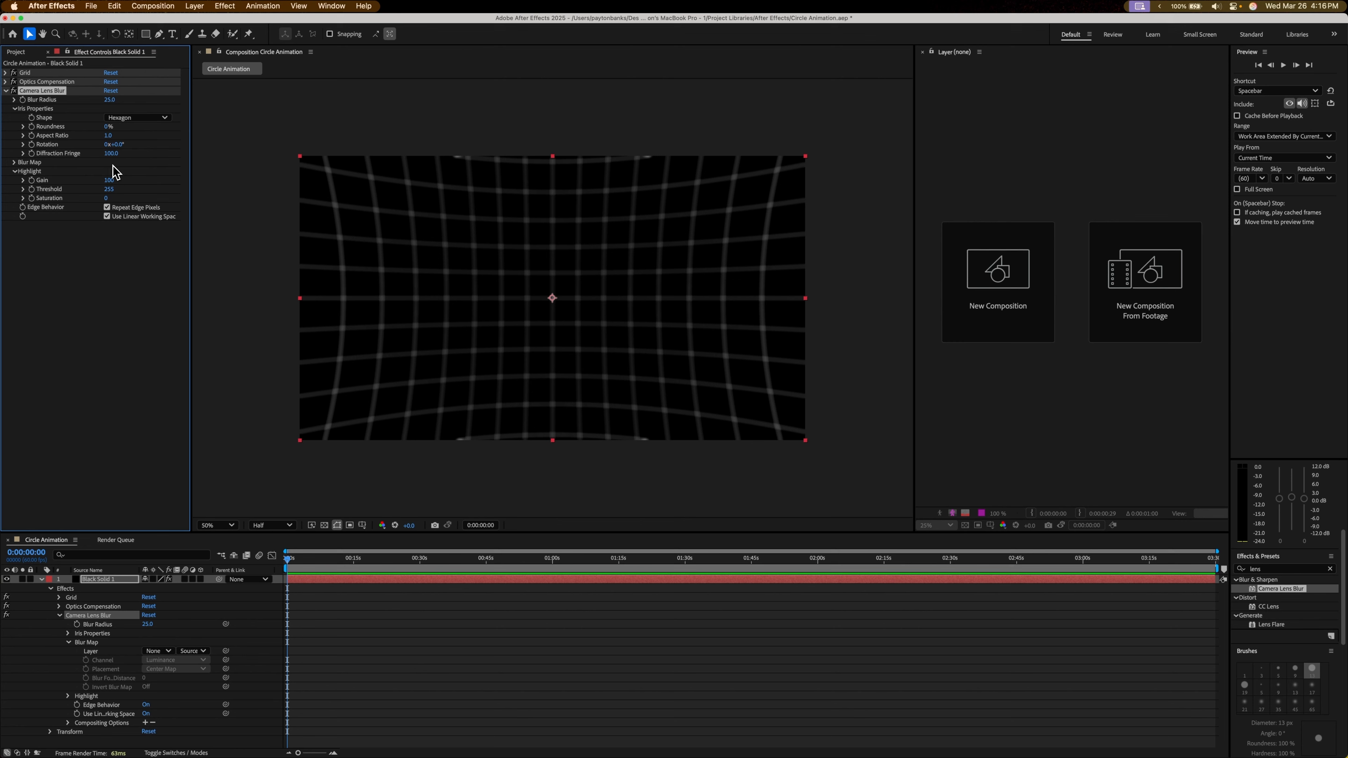
# - Set the Camera Lens Blur iris shape to Pentagon and its blur radius to about 32
pyautogui.click(121, 118)
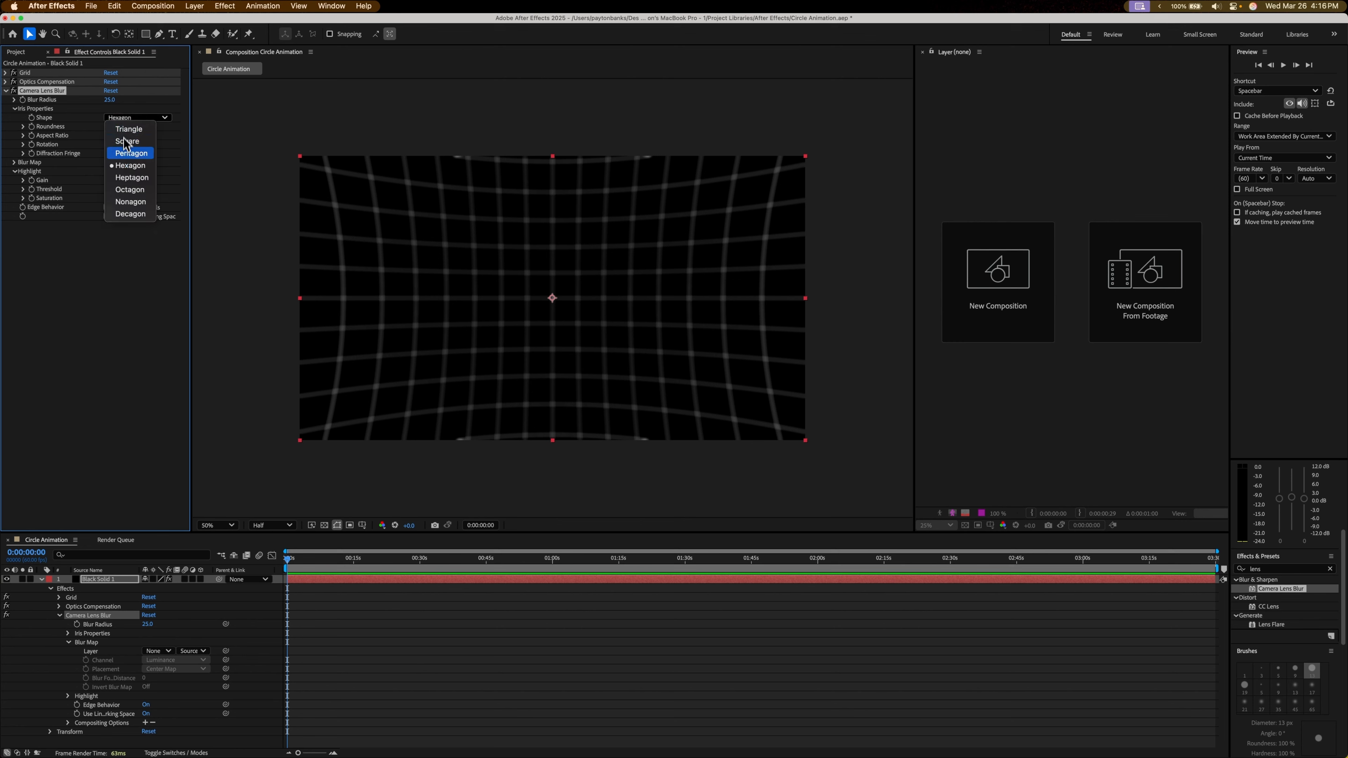
pyautogui.click(122, 154)
pyautogui.moveTo(108, 100); pyautogui.dragTo(144, 154)
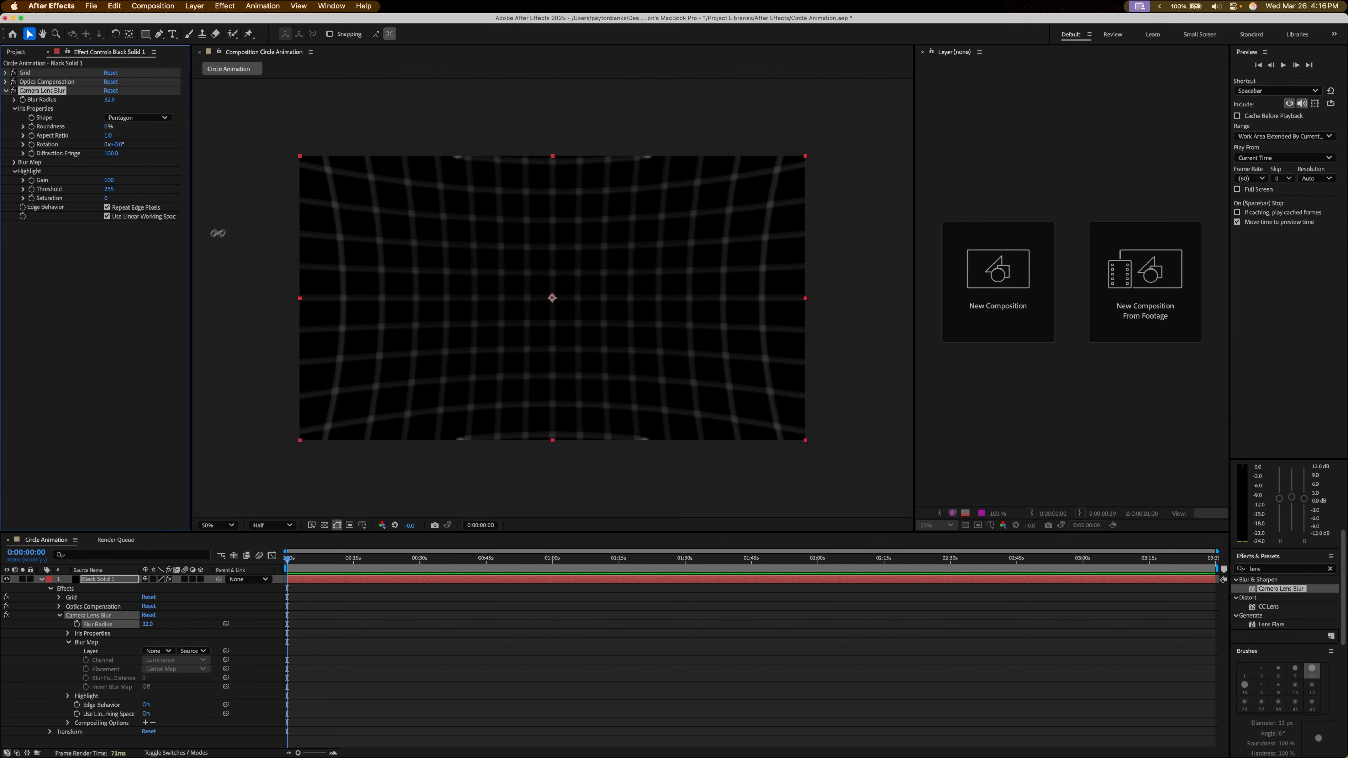
# - Collapse the black solid's properties and create a wide paragraph text box across the composition containing the word "Circle"
pyautogui.click(42, 580)
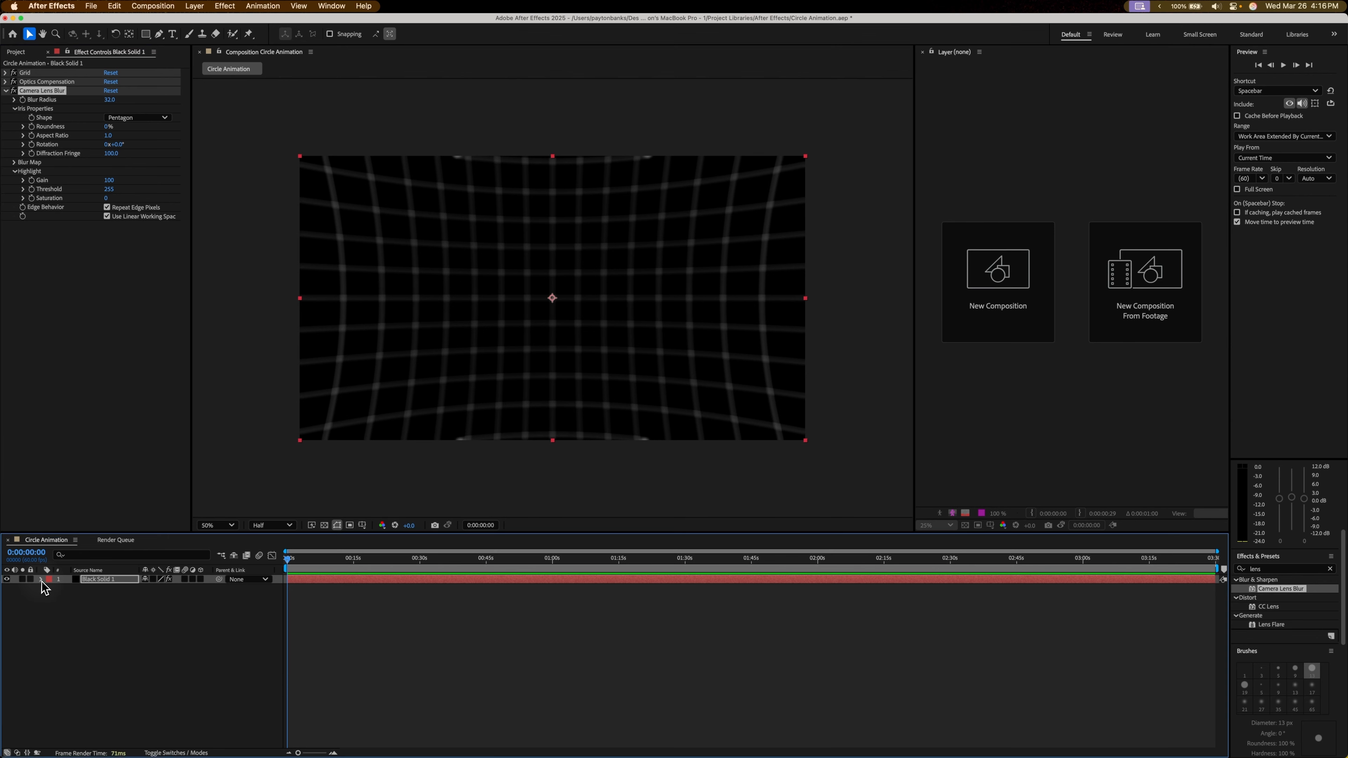
pyautogui.click(95, 597)
pyautogui.press('t')
pyautogui.click(448, 330)
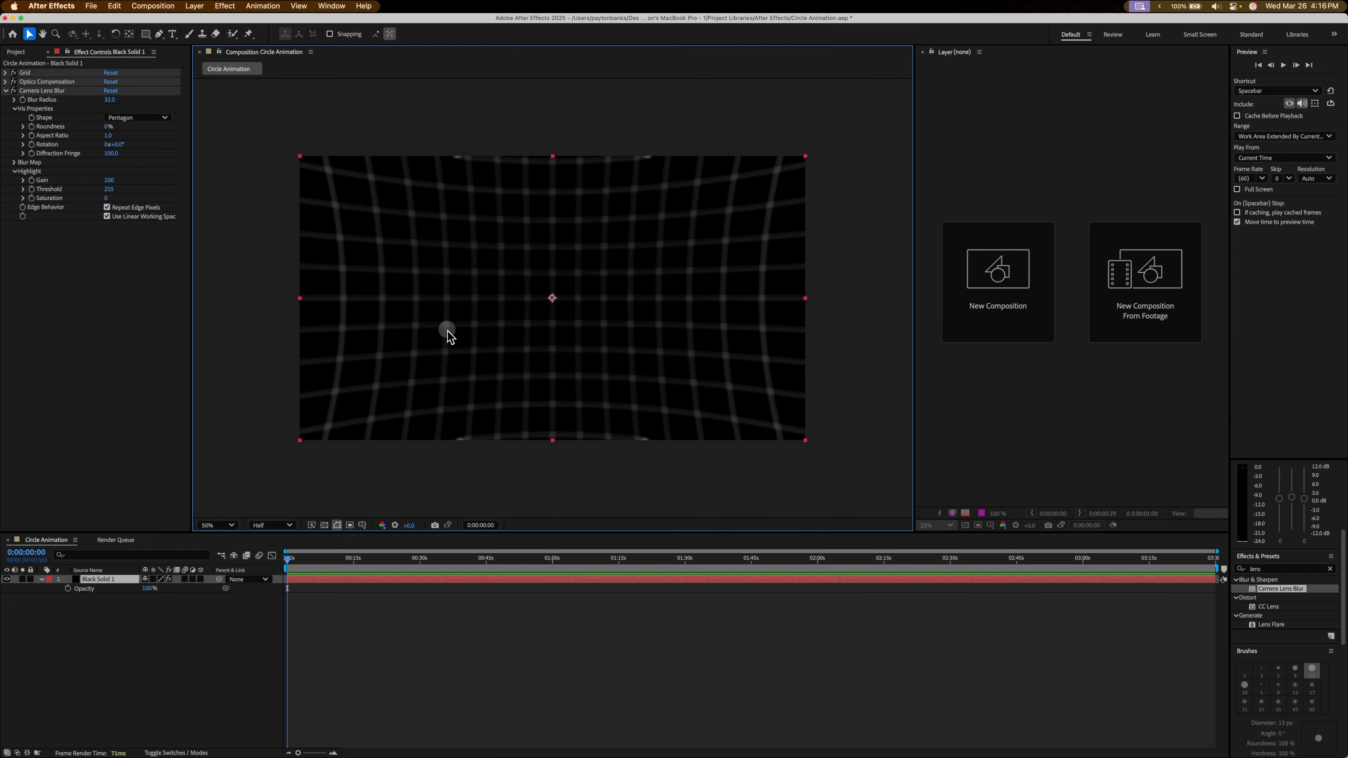
pyautogui.press('r')
pyautogui.press('t')
pyautogui.press('super+t')
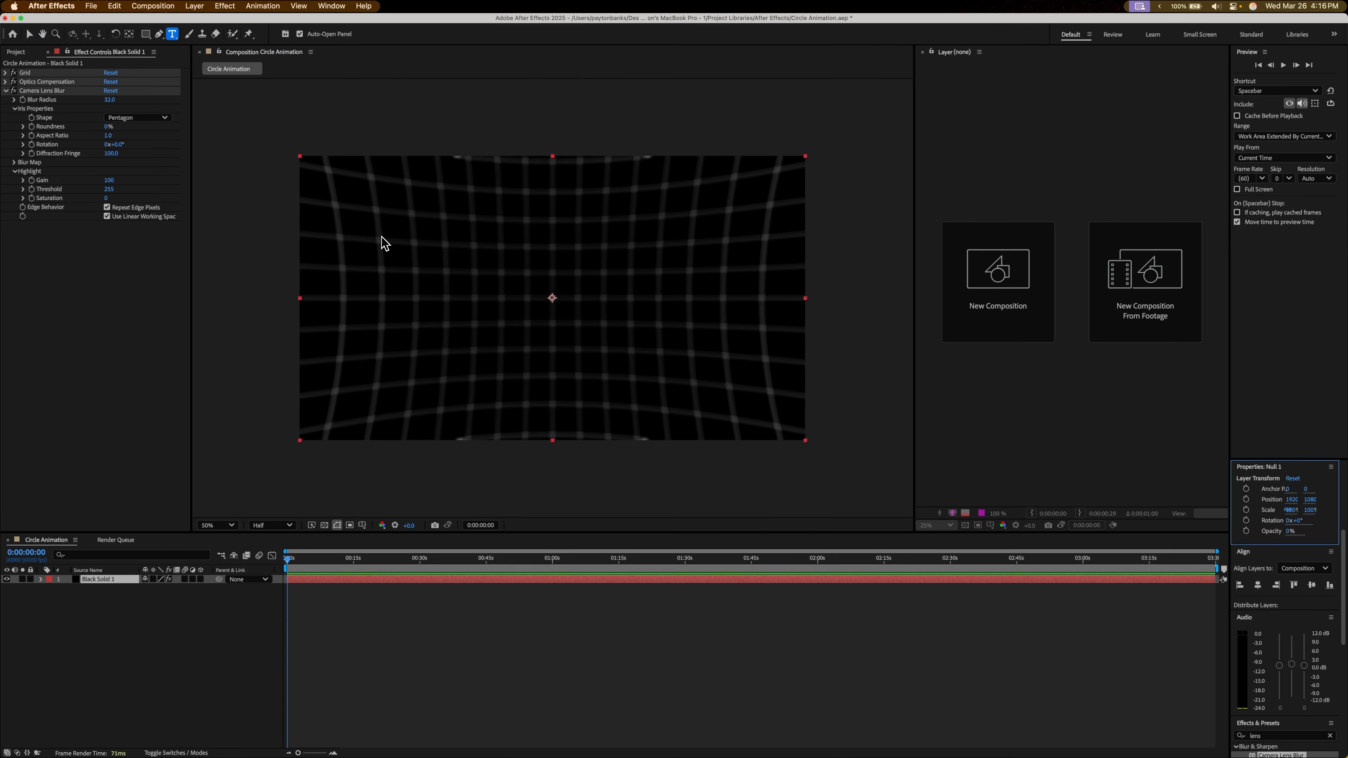
pyautogui.moveTo(386, 227); pyautogui.dragTo(730, 372)
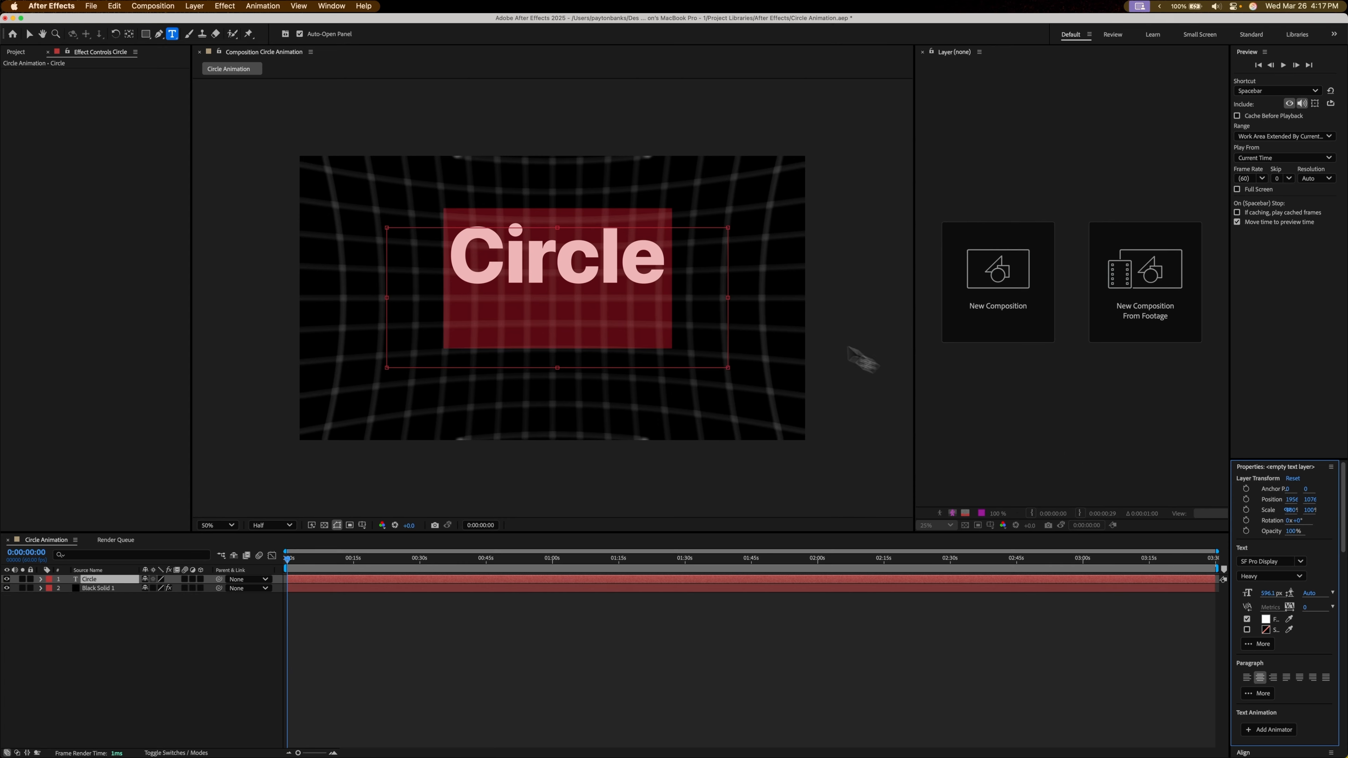
# - Shrink the text box's height and width to fit tightly around the word Circle
pyautogui.click(574, 246)
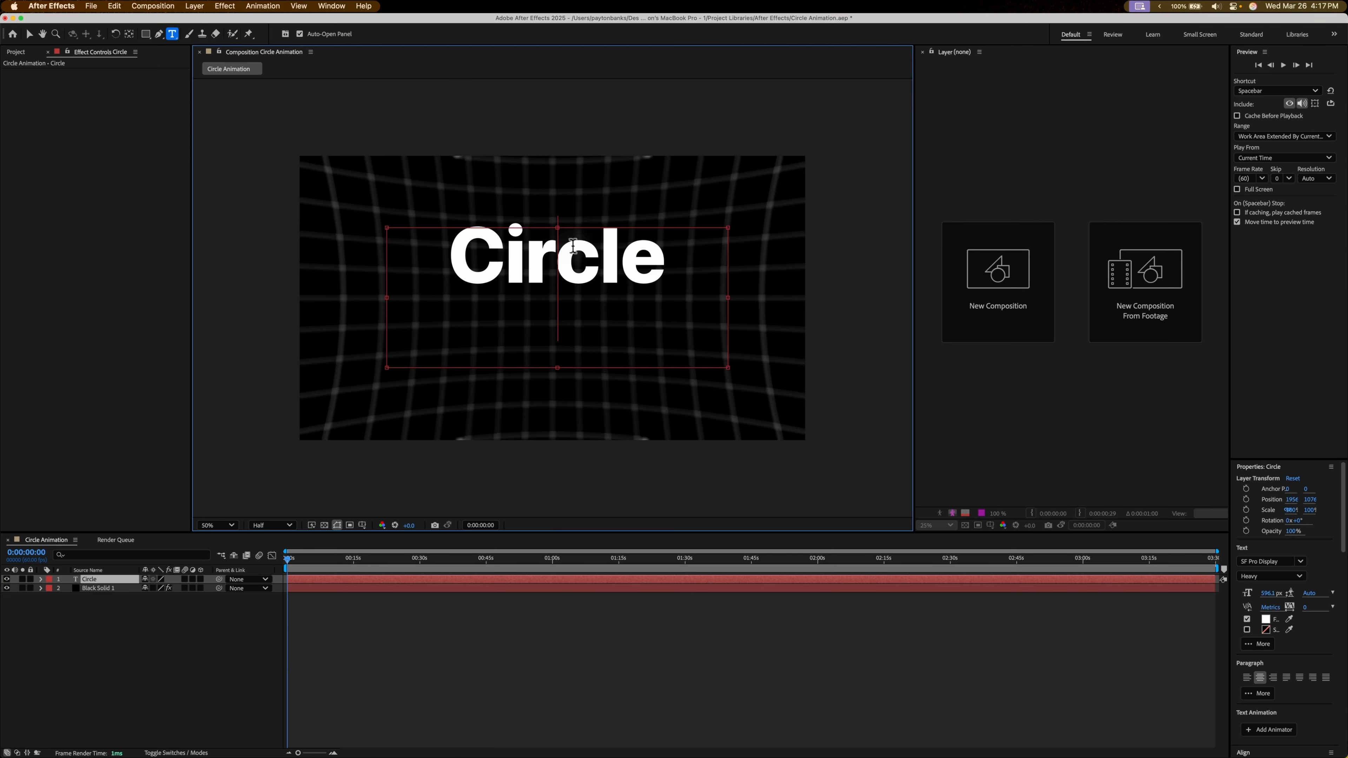
pyautogui.moveTo(556, 362); pyautogui.dragTo(569, 287)
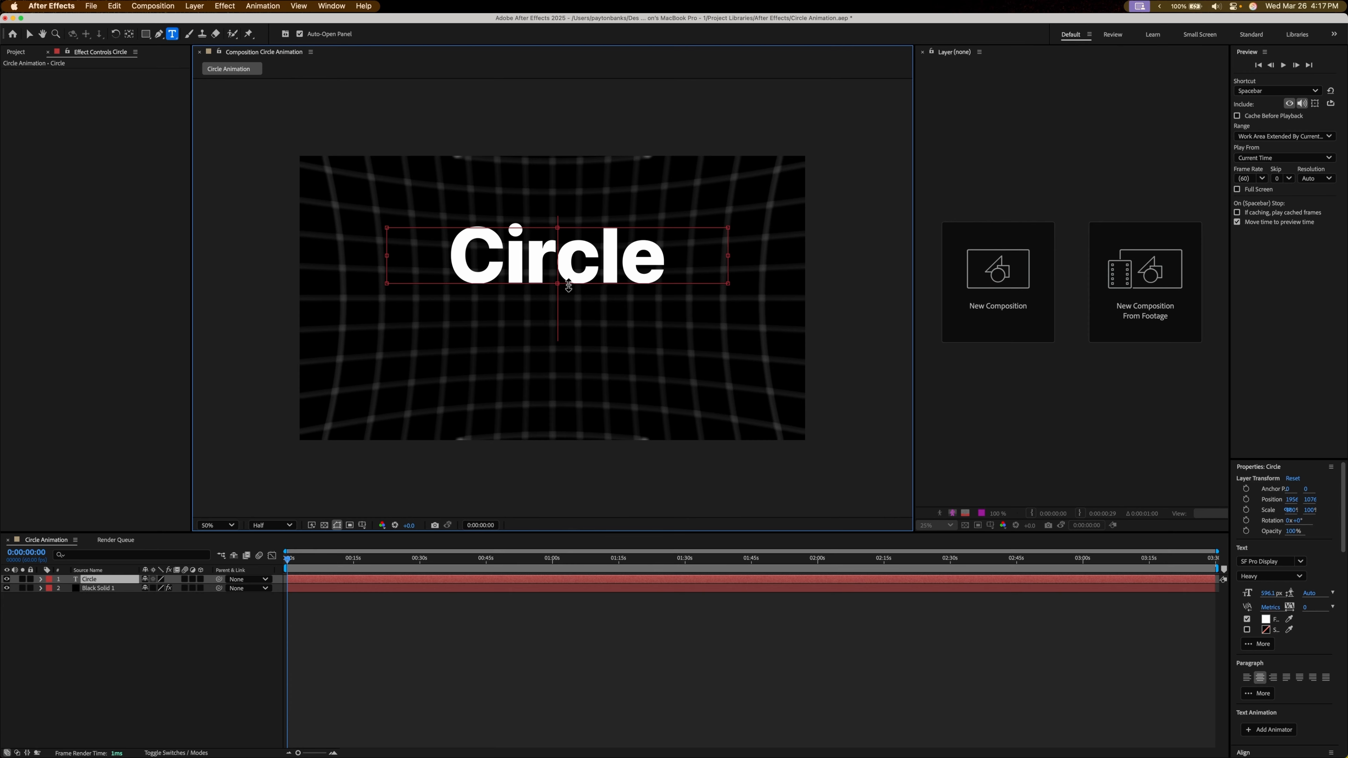
pyautogui.moveTo(728, 257); pyautogui.dragTo(604, 251)
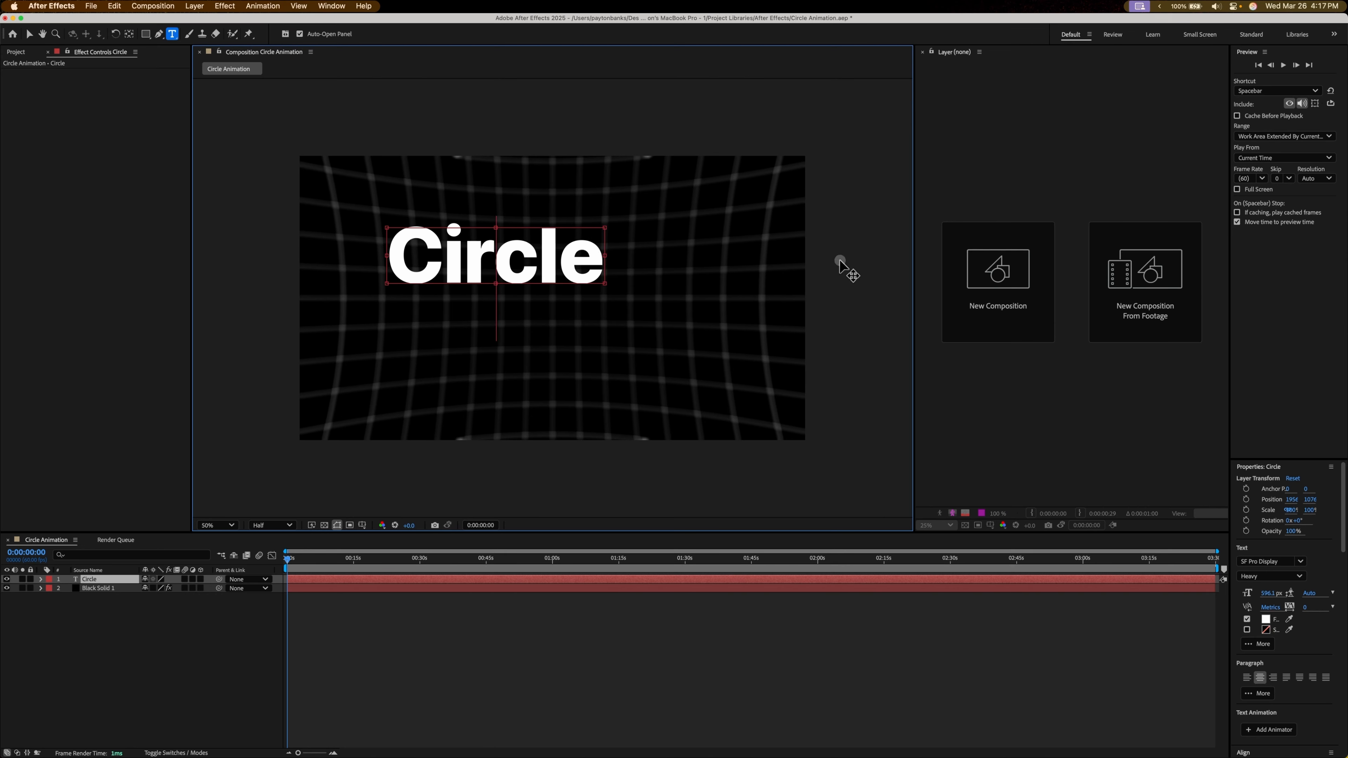
# - Move the anchor point to the middle of the Circle text and place the text at the composition's centre, 1920, 1080
pyautogui.click(28, 35)
pyautogui.press('y')
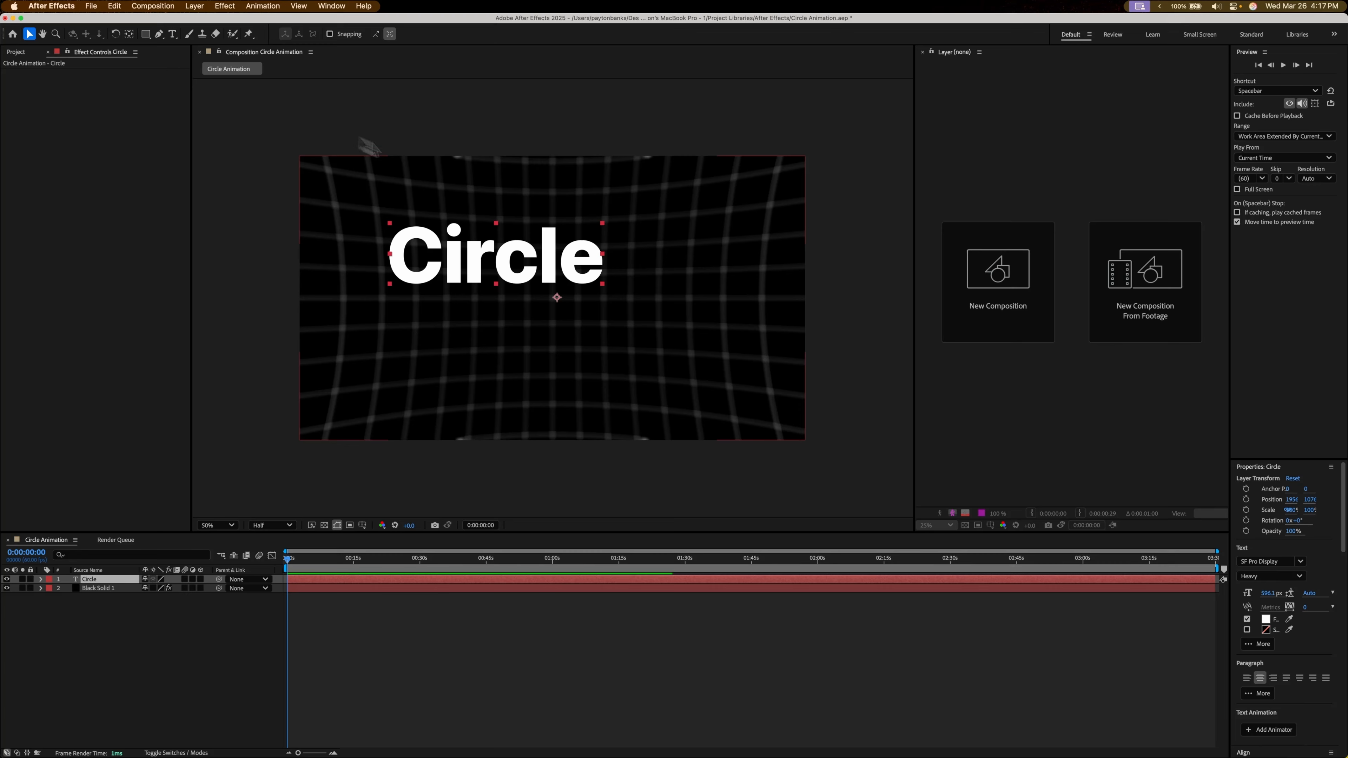
pyautogui.moveTo(537, 275); pyautogui.dragTo(605, 316)
pyautogui.press('v')
pyautogui.press('y')
pyautogui.press('v')
pyautogui.press('y')
pyautogui.press('v')
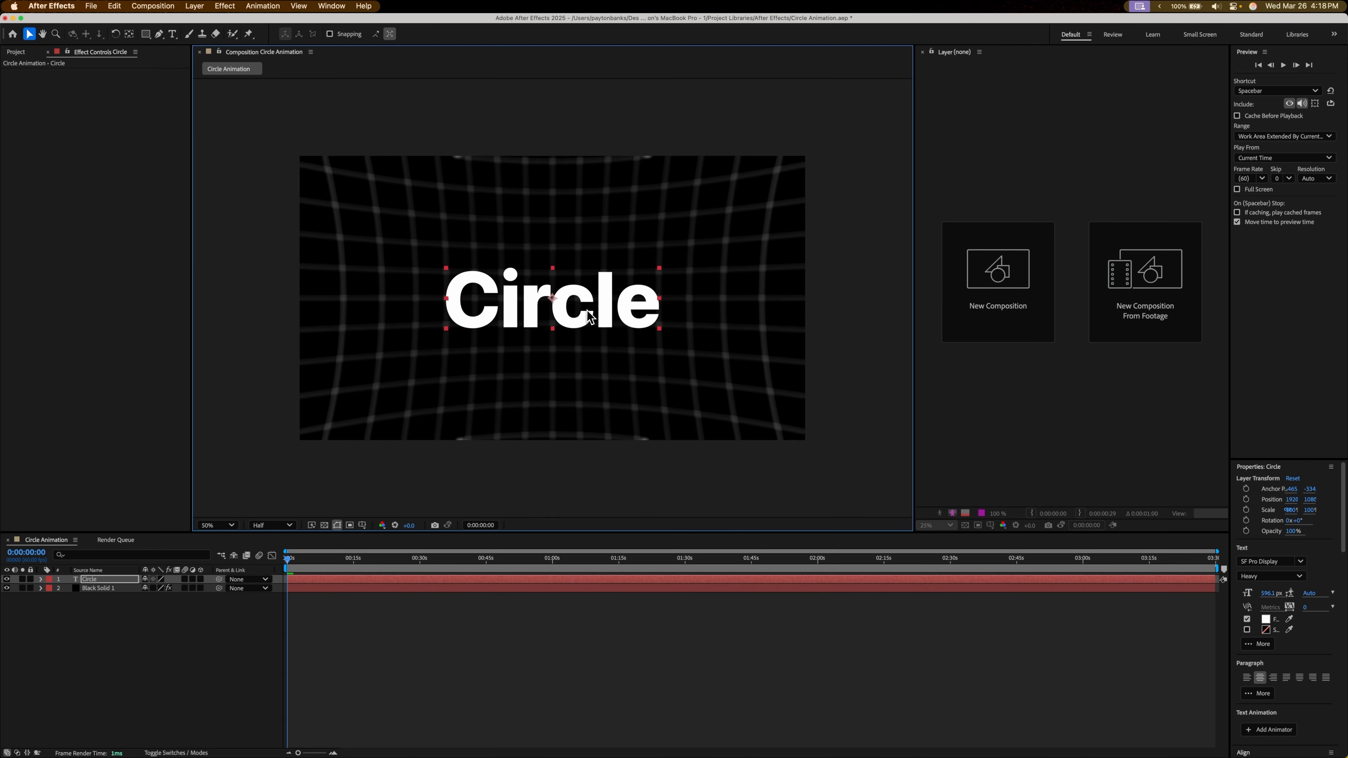
pyautogui.click(711, 314)
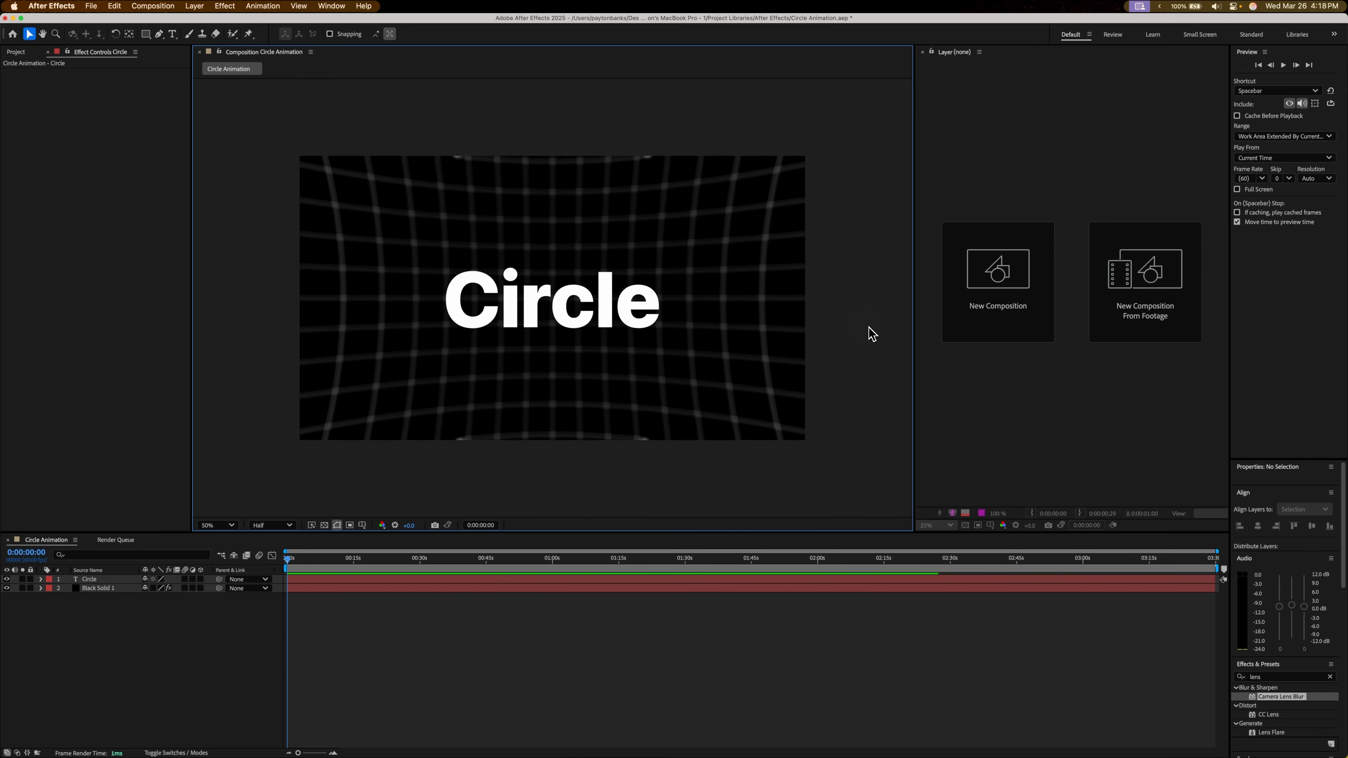
# - Examine the Circle layer's transform properties, path options and anchor point grouping choices
pyautogui.click(576, 314)
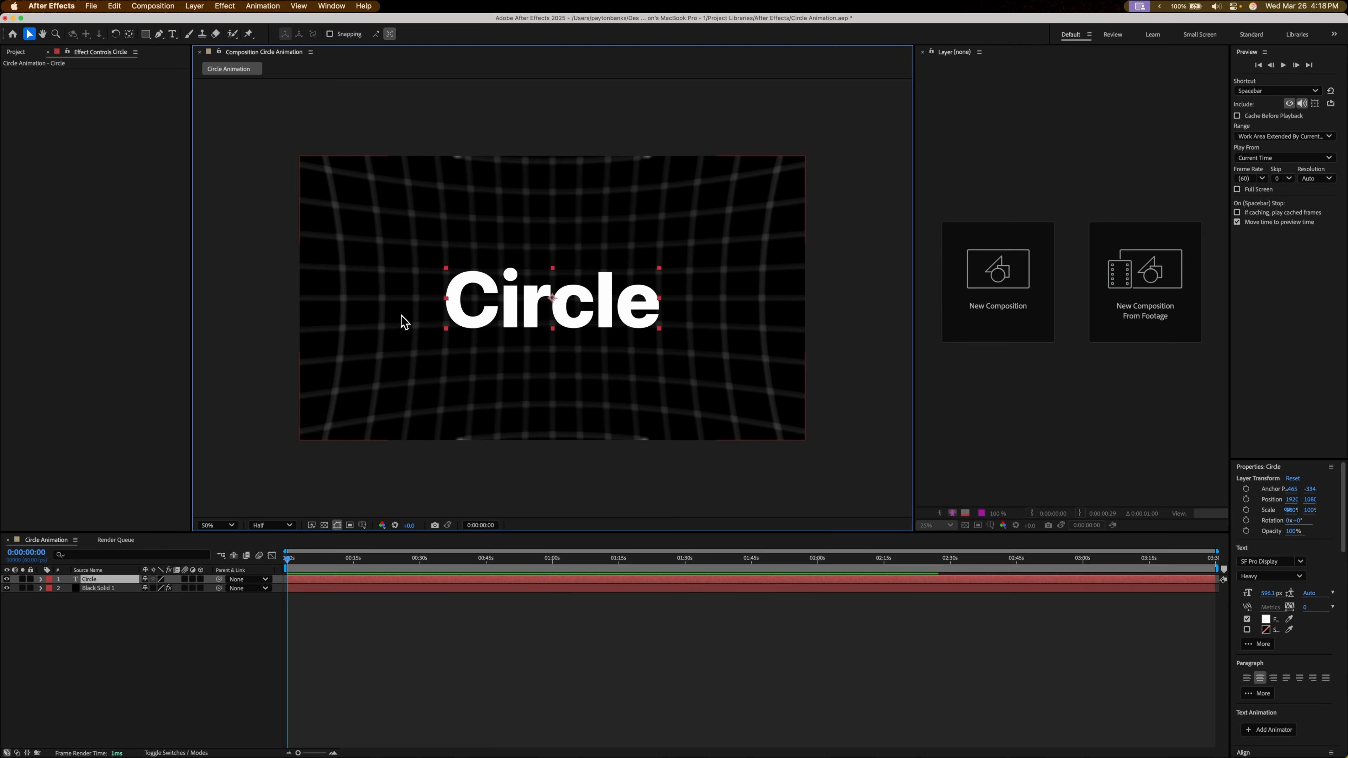
pyautogui.click(42, 580)
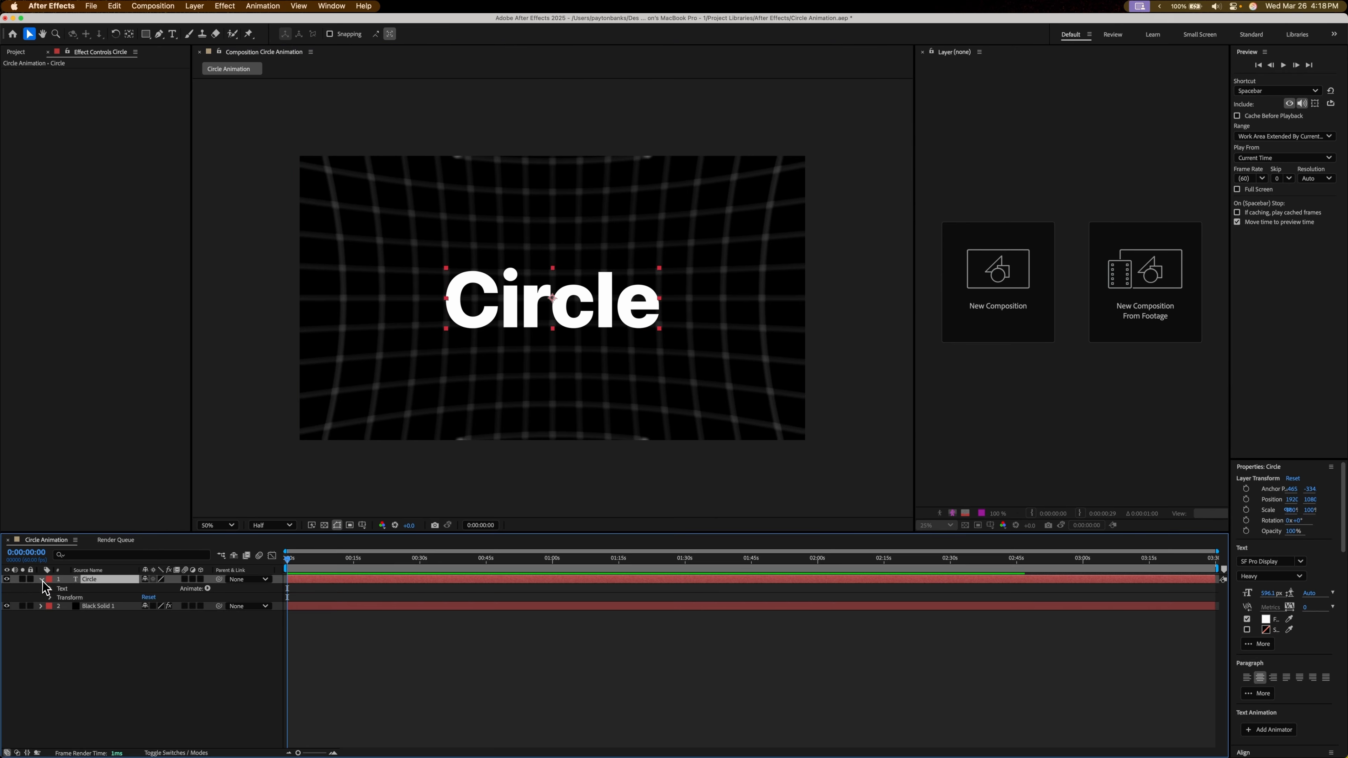
pyautogui.click(51, 597)
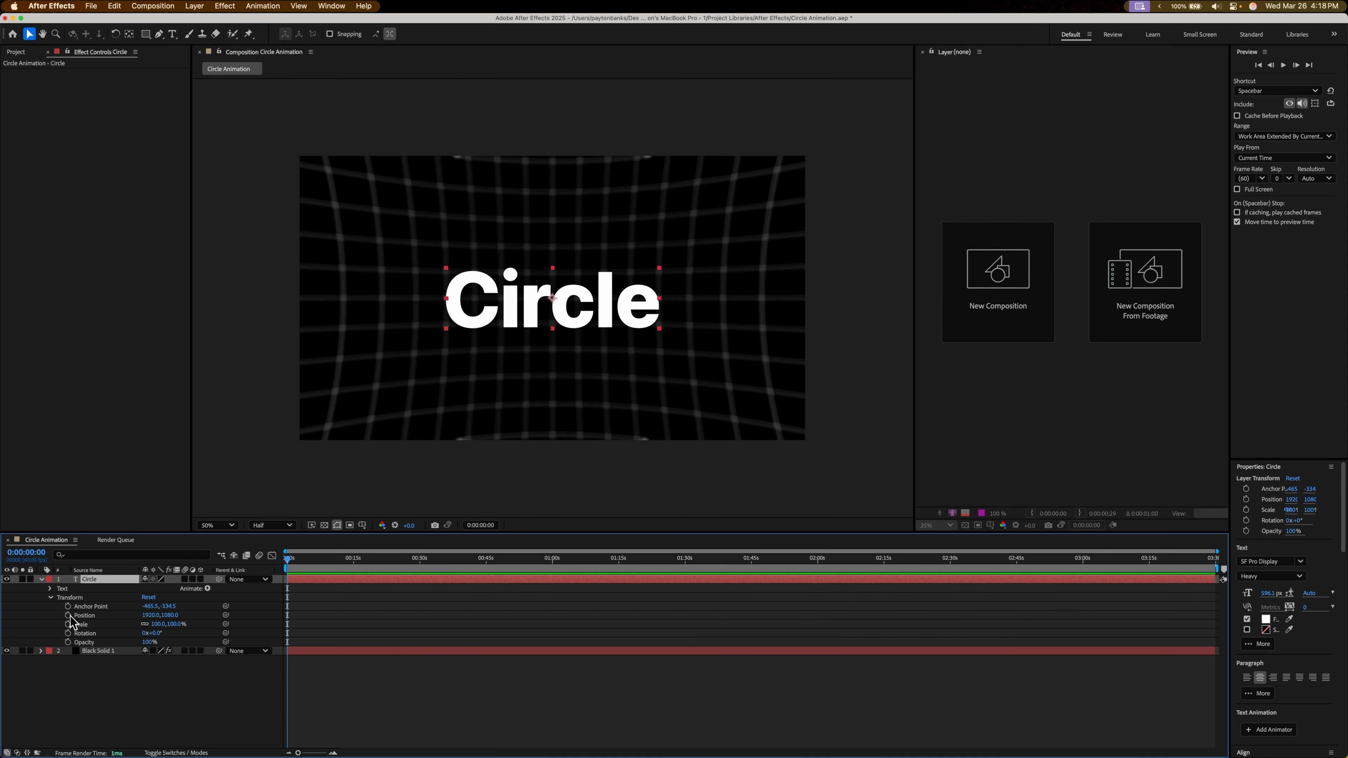
pyautogui.click(51, 598)
pyautogui.click(50, 588)
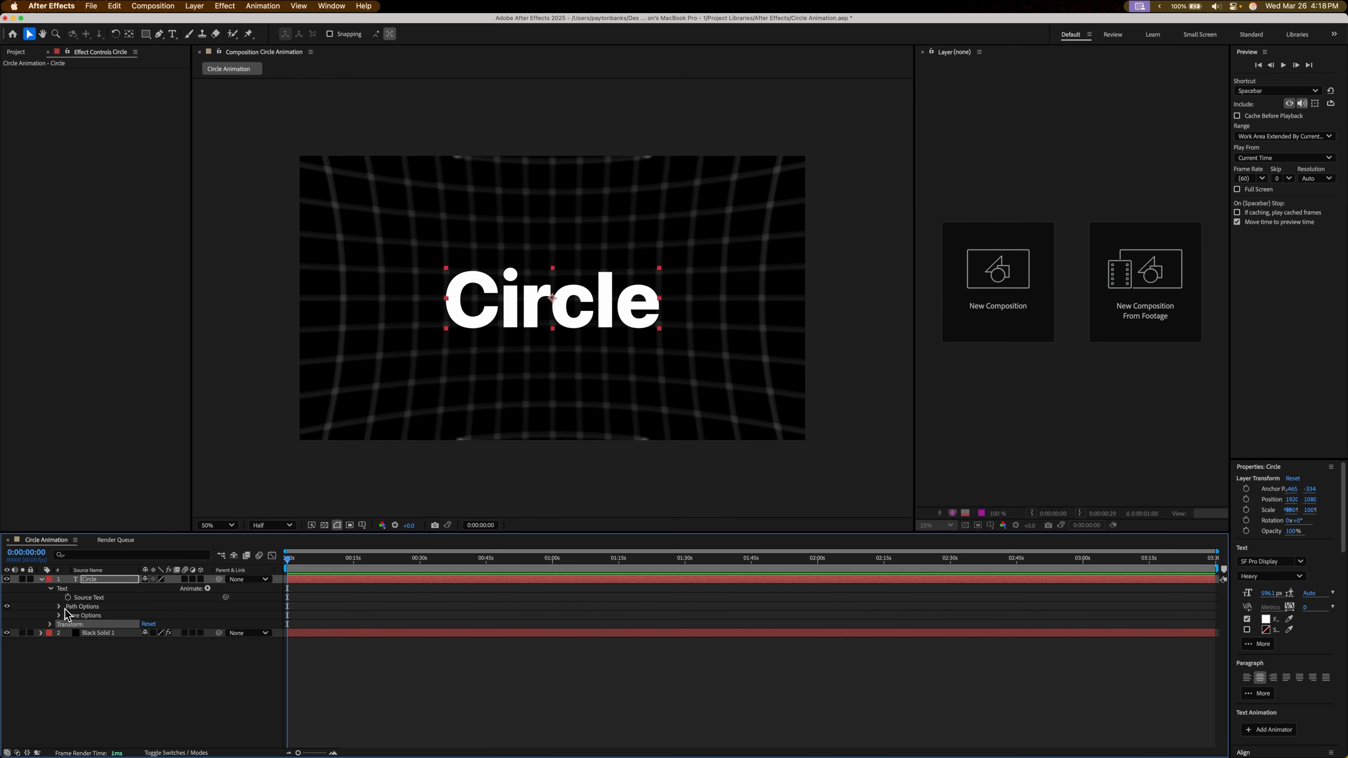
pyautogui.click(58, 606)
pyautogui.click(60, 607)
pyautogui.click(60, 615)
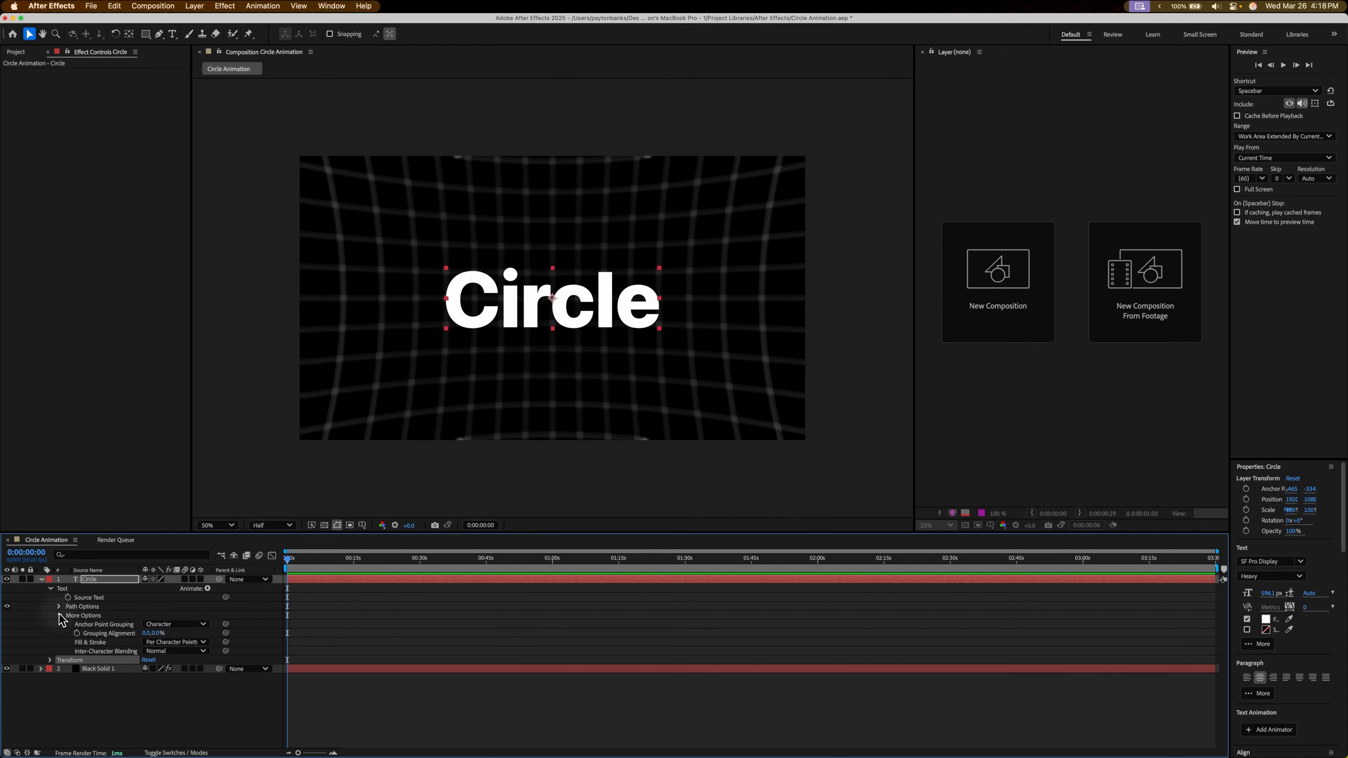
pyautogui.click(170, 625)
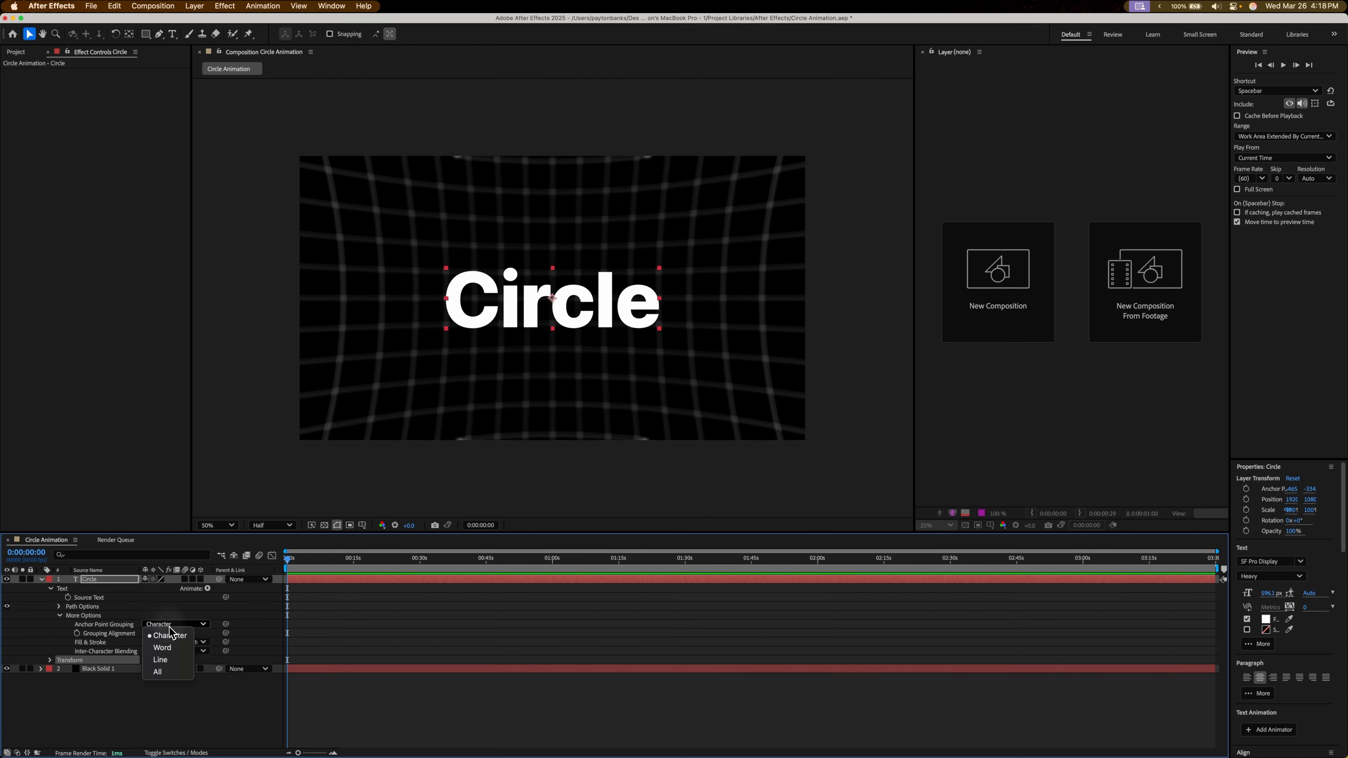
pyautogui.click(226, 623)
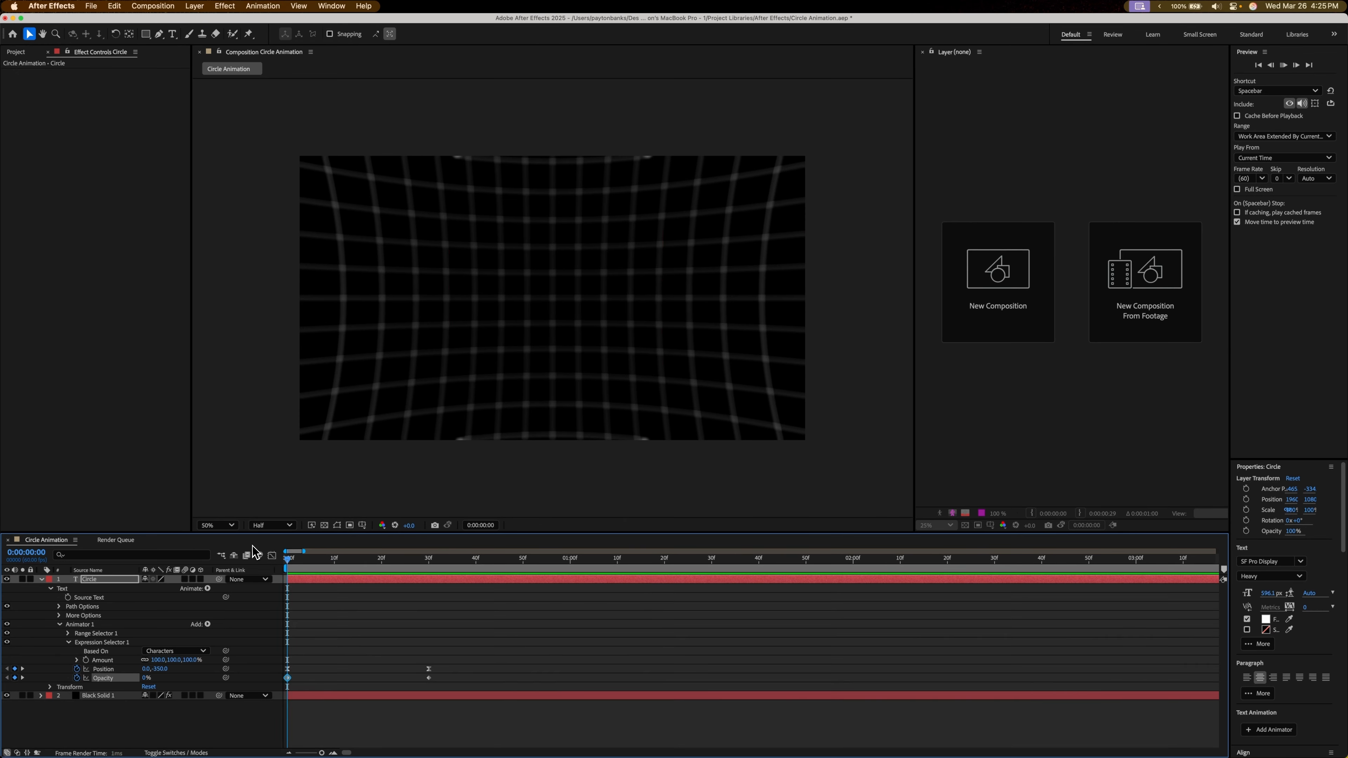
# - Preview the Circle text's entrance animation, search the effects for "glow", and apply Glow to the Circle layer
pyautogui.press('space')
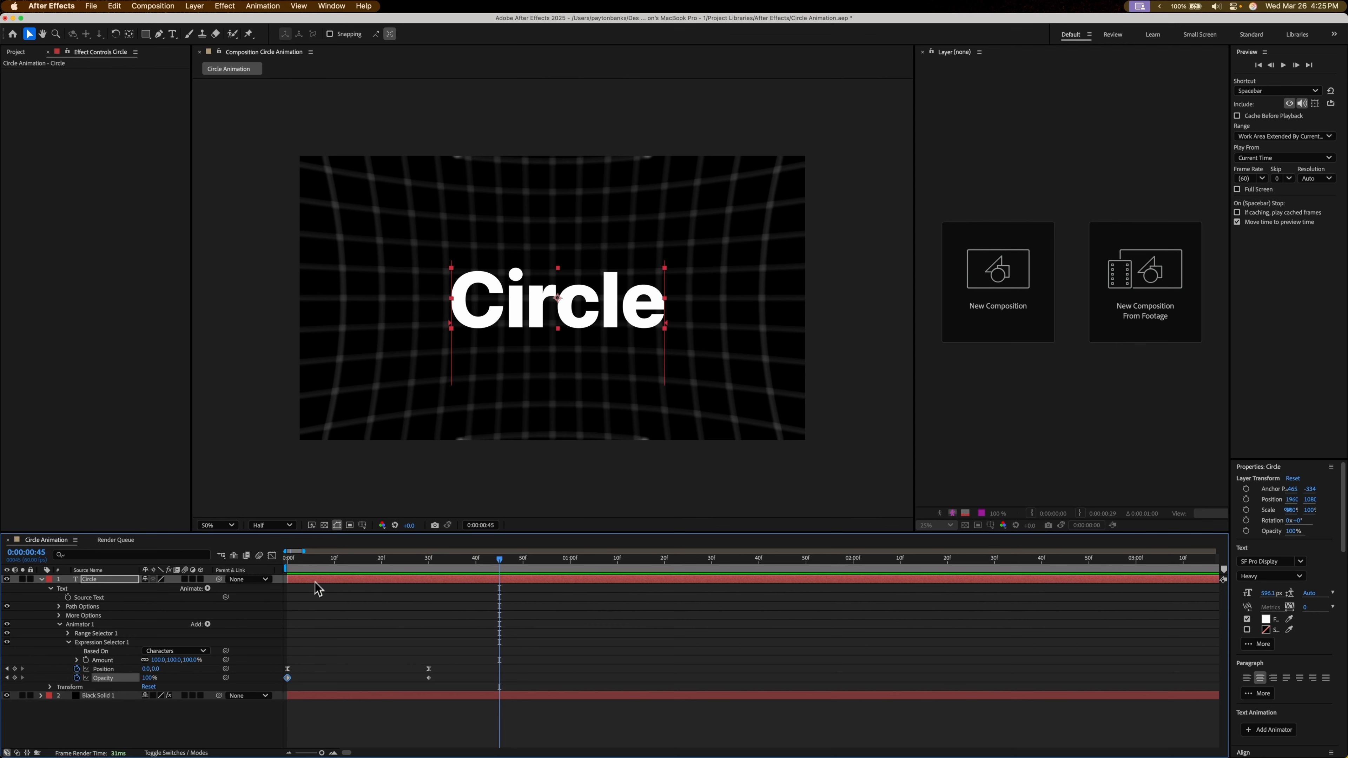
pyautogui.click(41, 579)
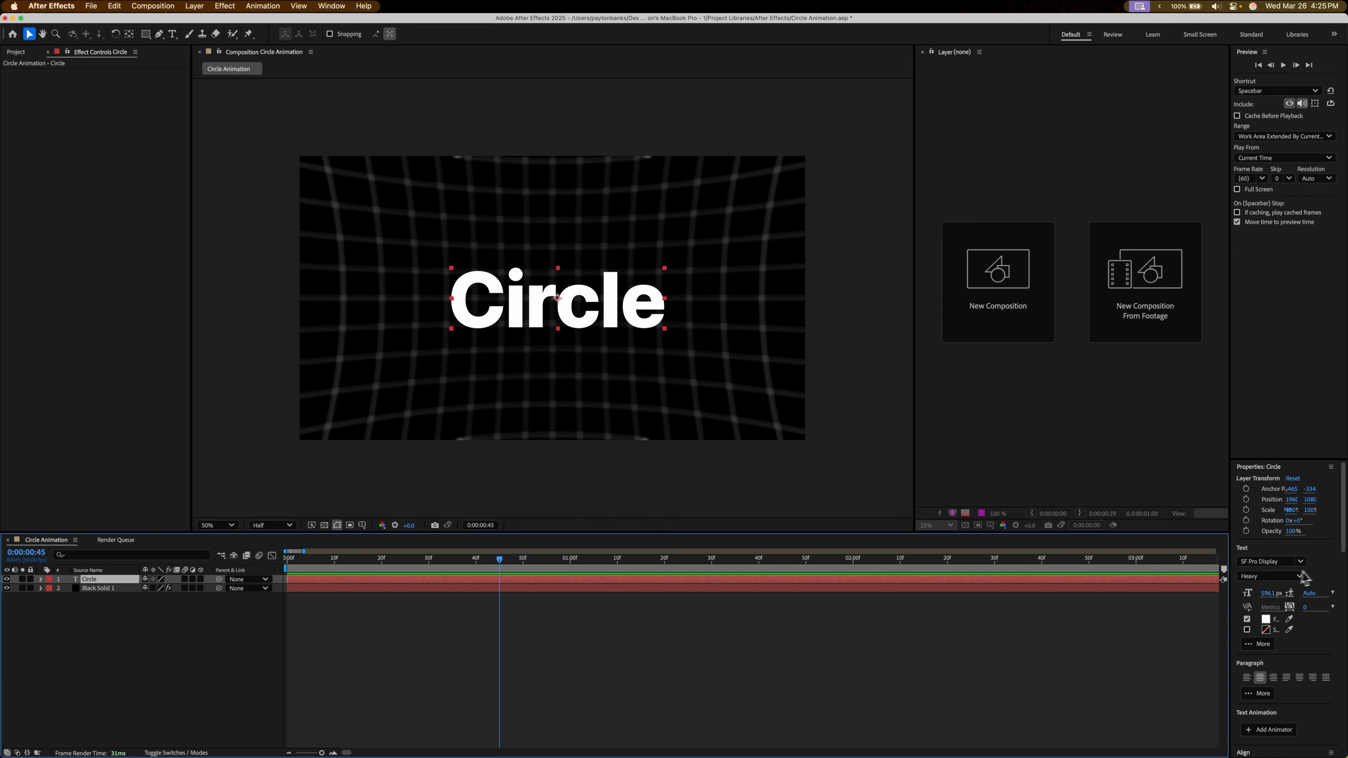
pyautogui.scroll(-10, 1319, 583)
pyautogui.scroll(5, 1295, 598)
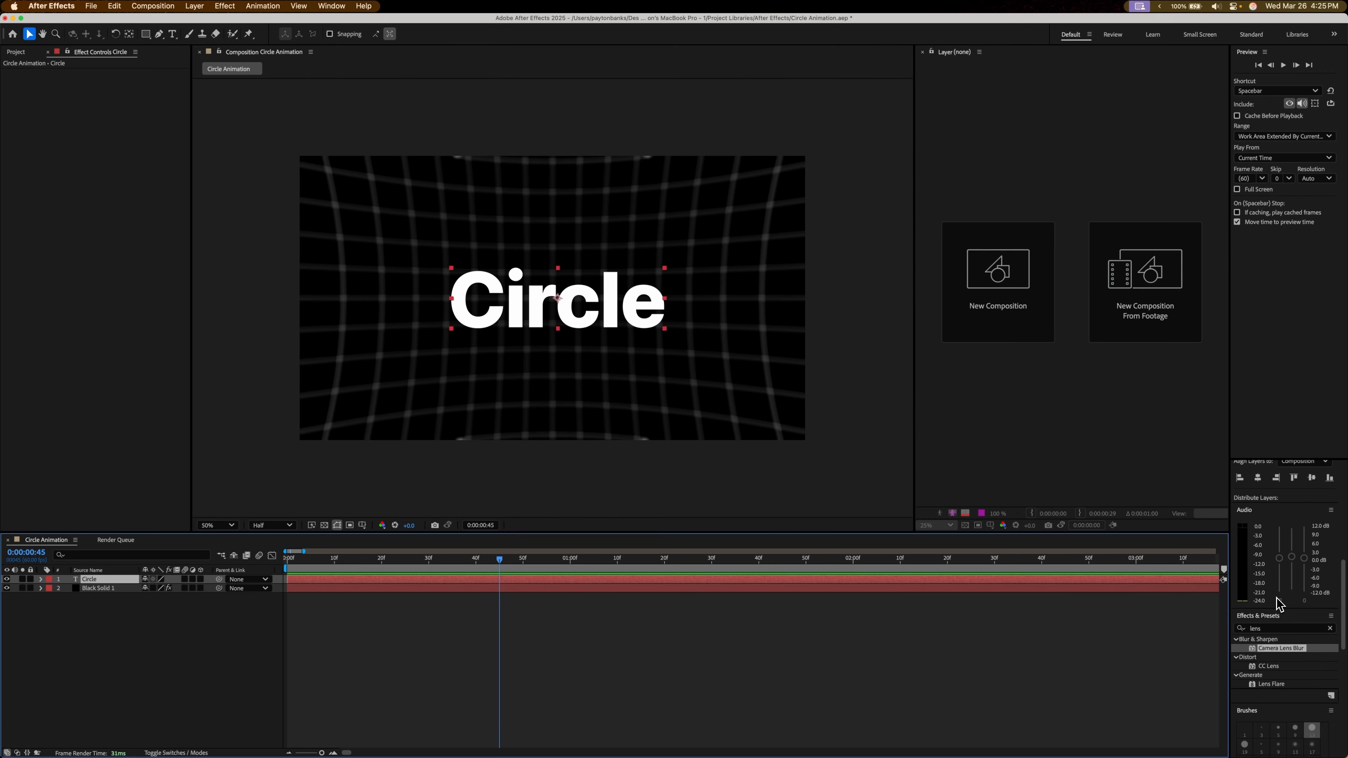
pyautogui.click(1330, 628)
pyautogui.click(1307, 632)
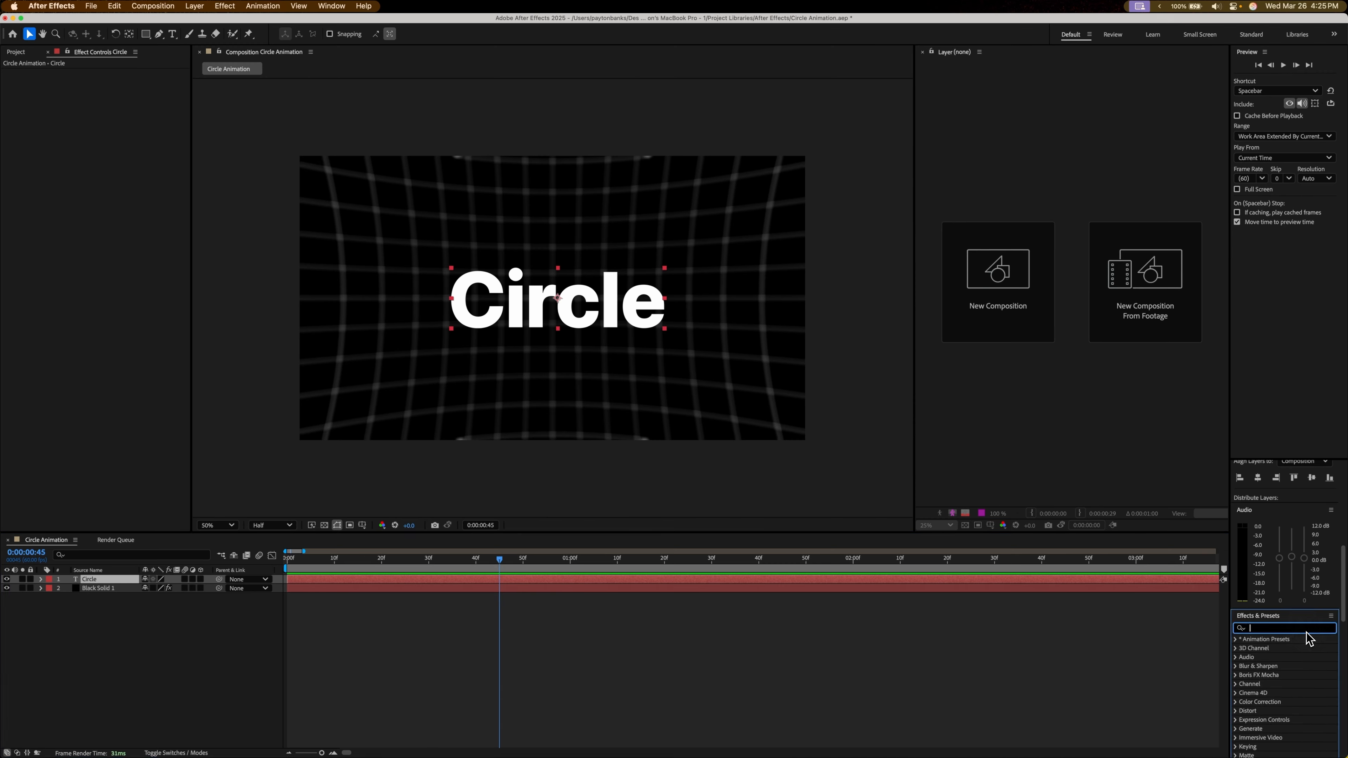
pyautogui.write('glow')
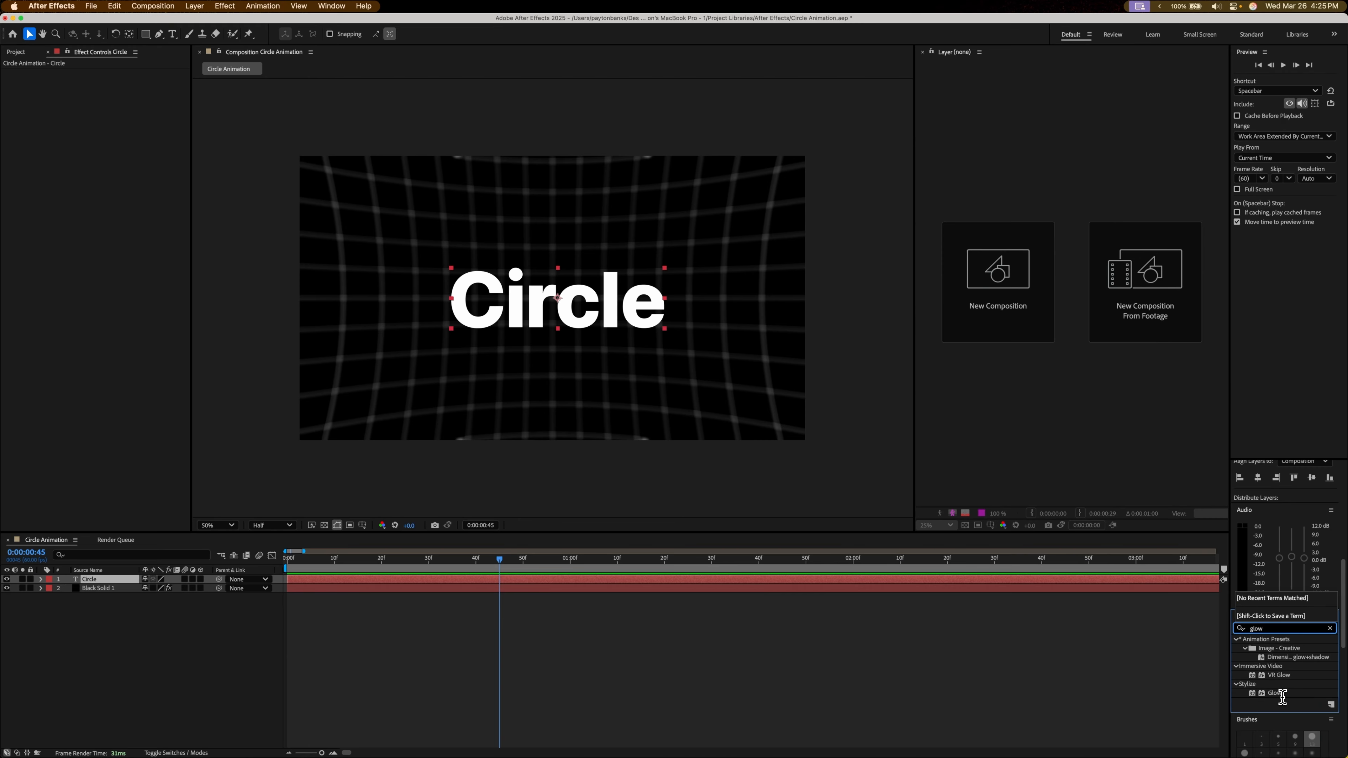
pyautogui.moveTo(1283, 696); pyautogui.dragTo(572, 580)
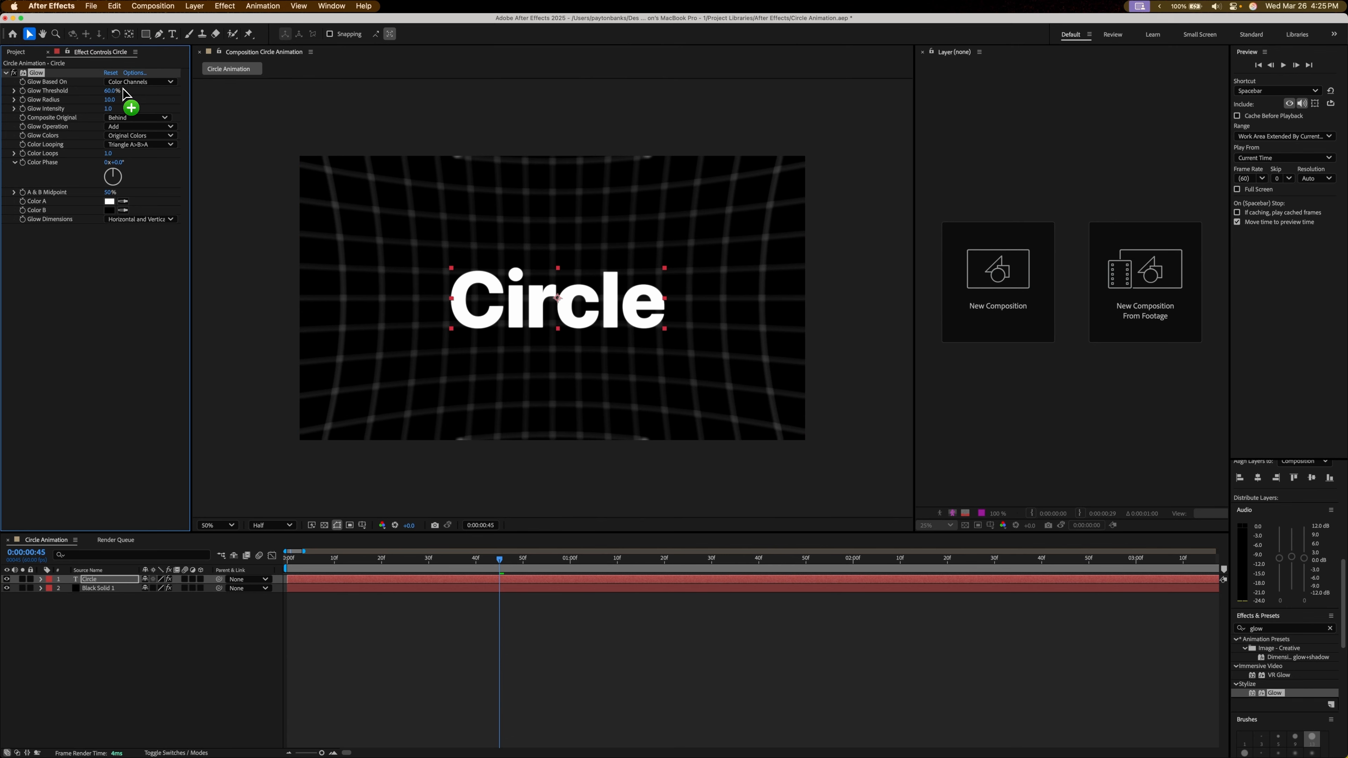
# - Set the Glow effect's threshold to 100%, its radius to 100 and its intensity to 6.6
pyautogui.moveTo(113, 91); pyautogui.dragTo(206, 103)
pyautogui.moveTo(112, 100); pyautogui.dragTo(171, 102)
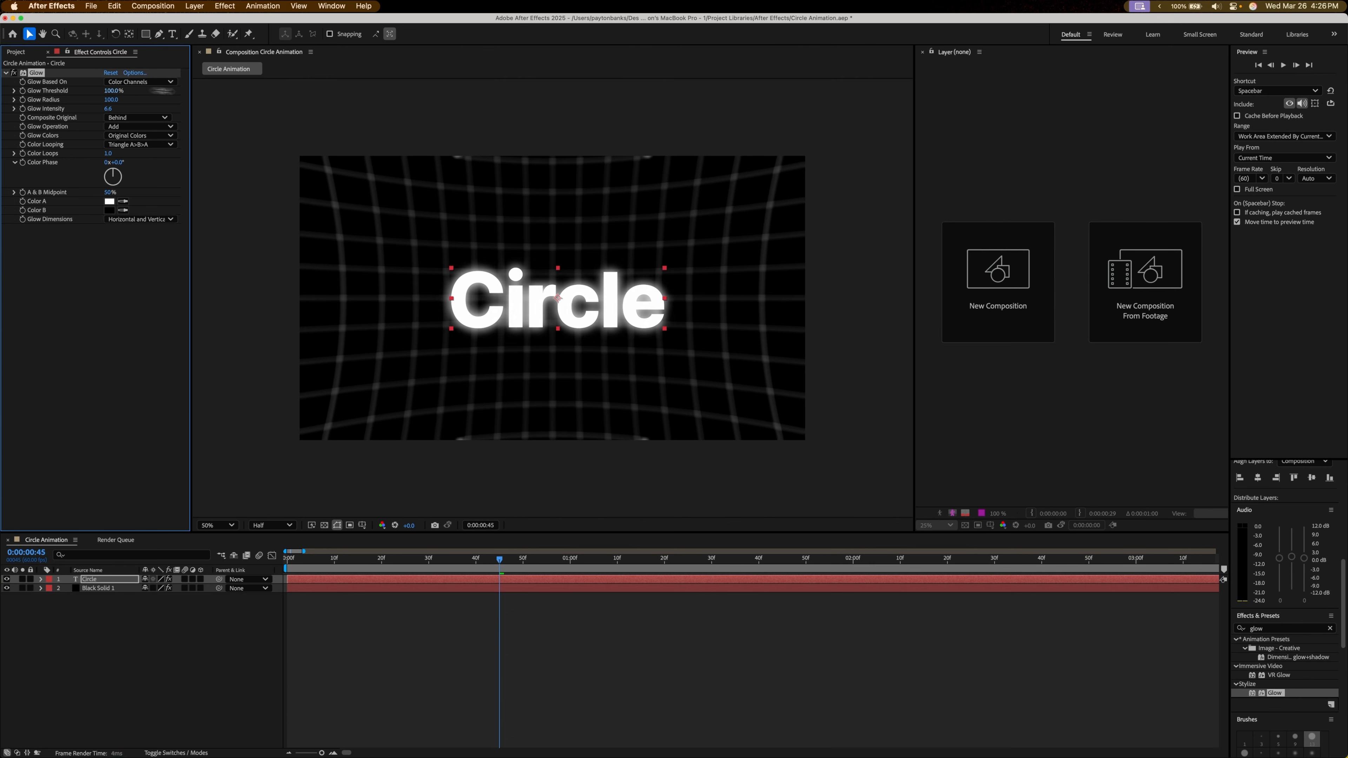
pyautogui.moveTo(161, 91); pyautogui.dragTo(40, 91)
# - Adjust the Glow color phase and set its A & B midpoint to 99%, leaving the Circle layer's properties collapsed
pyautogui.moveTo(113, 176)
pyautogui.mouseDown()
pyautogui.moveTo(88, 158)
pyautogui.moveTo(164, 169)
pyautogui.moveTo(103, 207)
pyautogui.moveTo(106, 191)
pyautogui.mouseUp()
pyautogui.moveTo(182, 134); pyautogui.dragTo(177, 135)
pyautogui.doubleClick(38, 73)
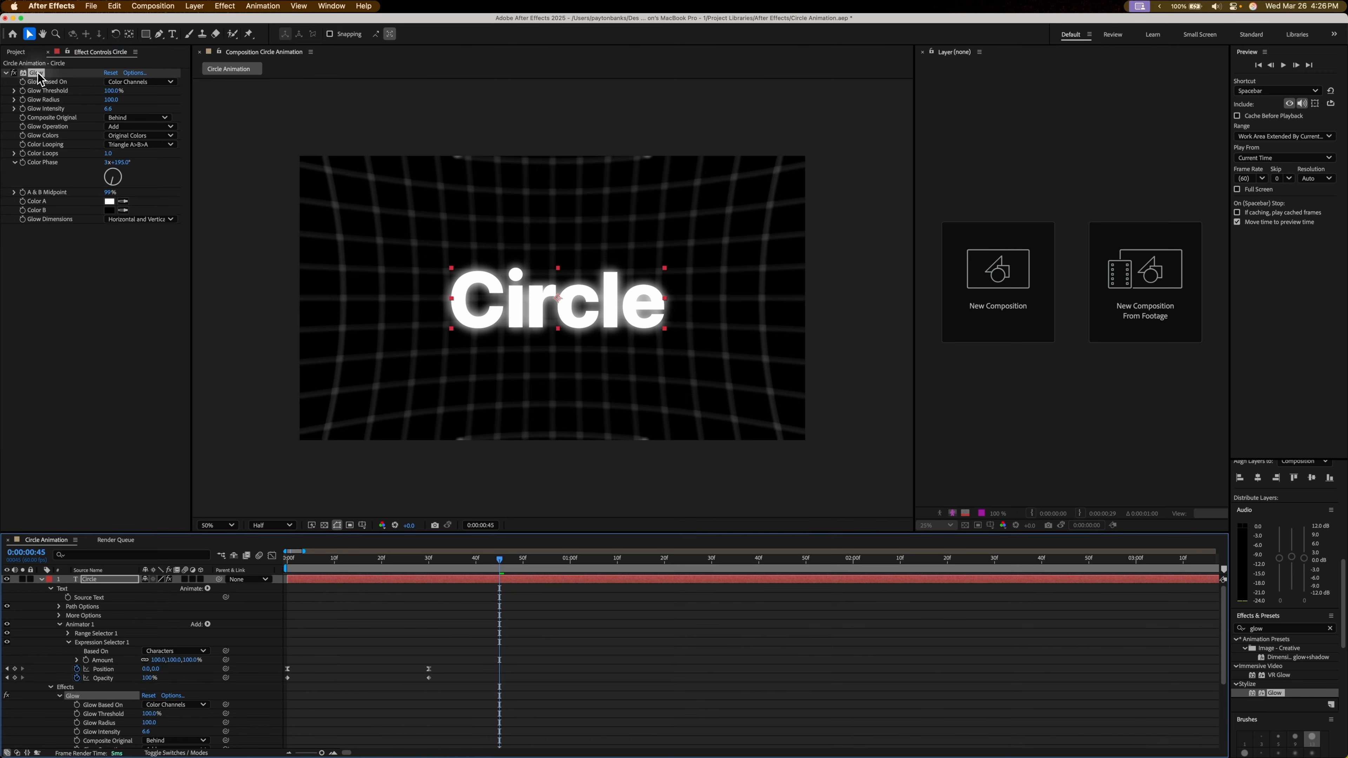
pyautogui.click(46, 580)
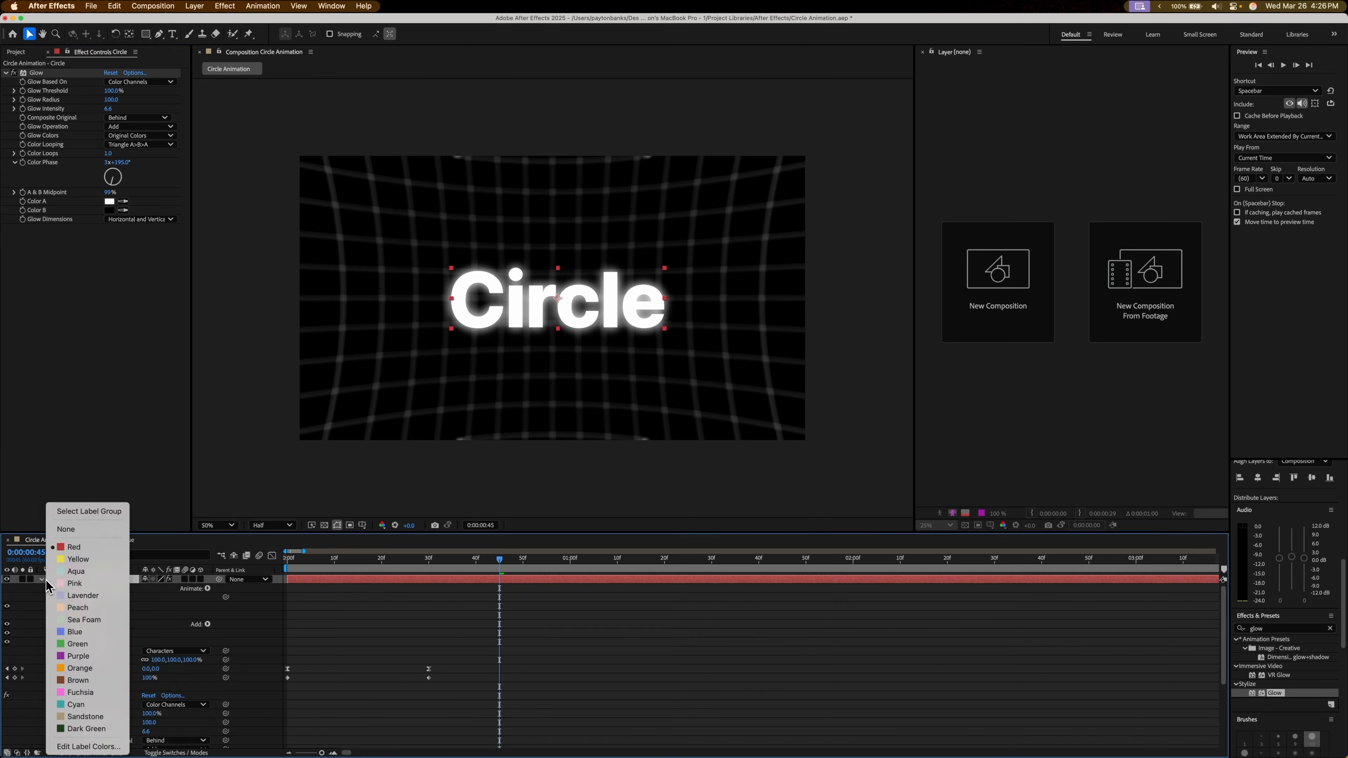
pyautogui.click(41, 580)
pyautogui.click(42, 580)
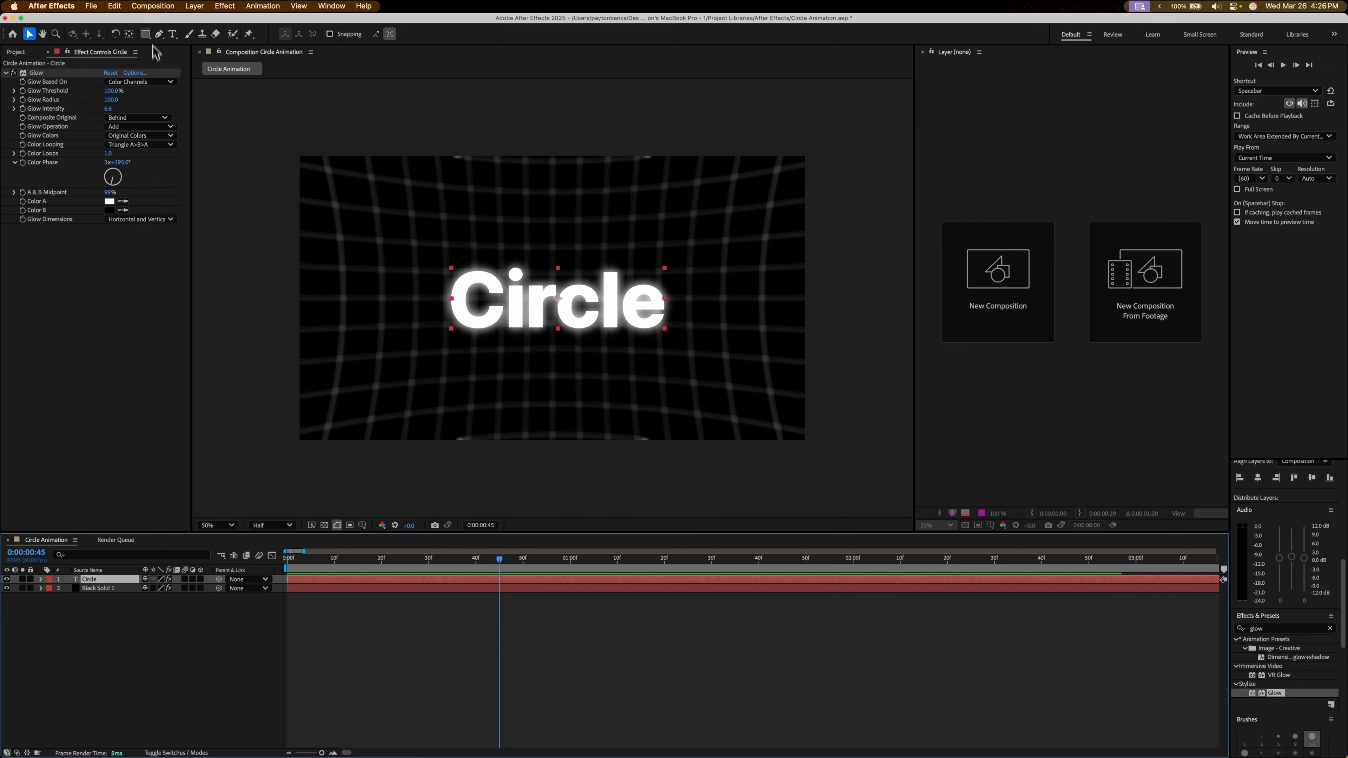
# - Draw a small circular mask on the Circle layer below the word with the Ellipse tool, undoing the larger attempt
pyautogui.click(146, 34)
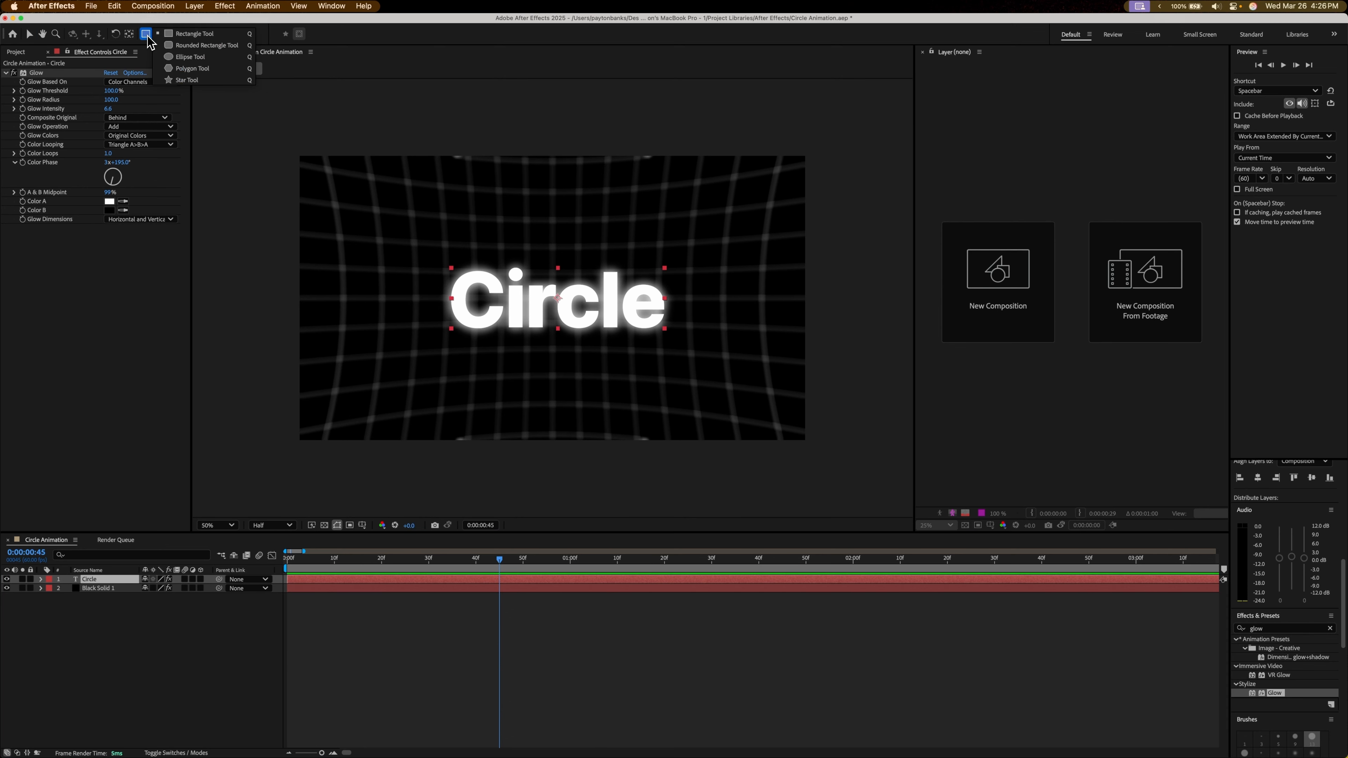
pyautogui.click(219, 56)
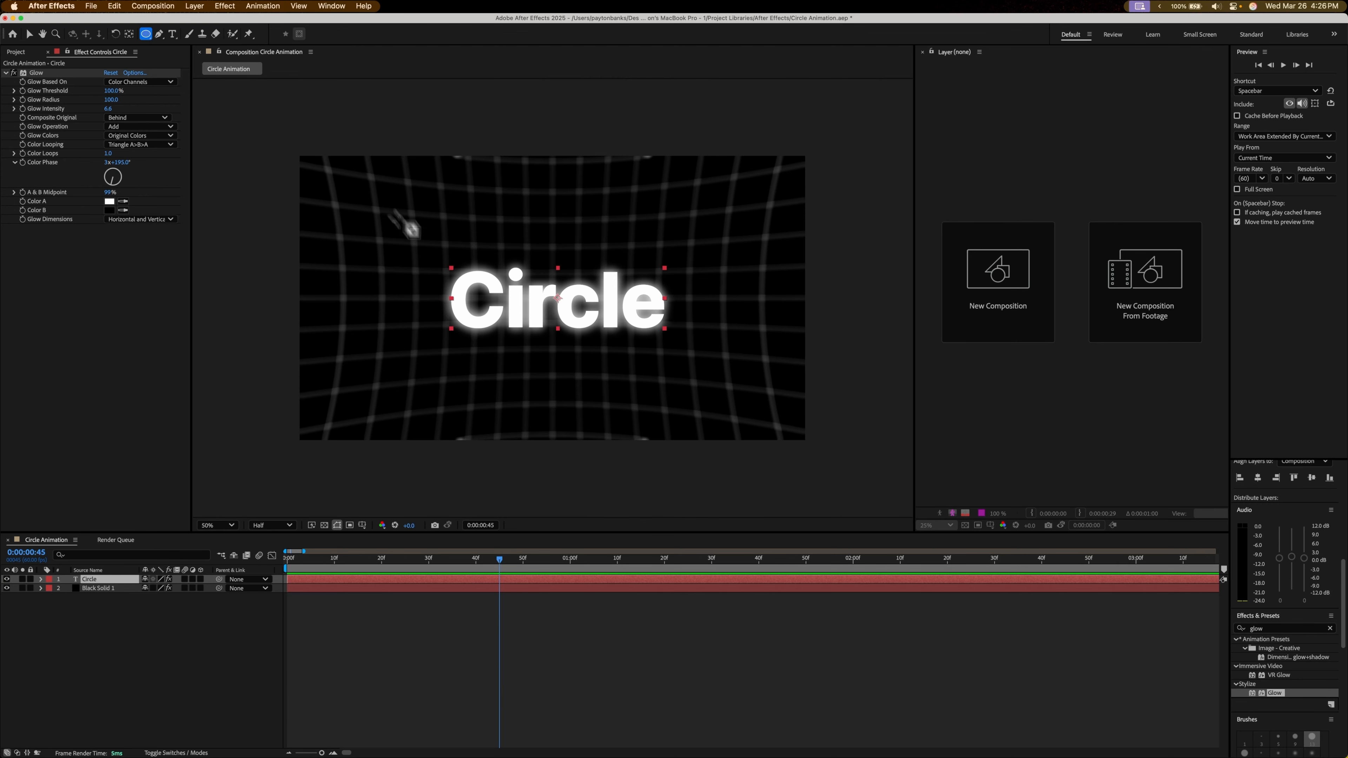
pyautogui.moveTo(507, 359); pyautogui.dragTo(599, 437)
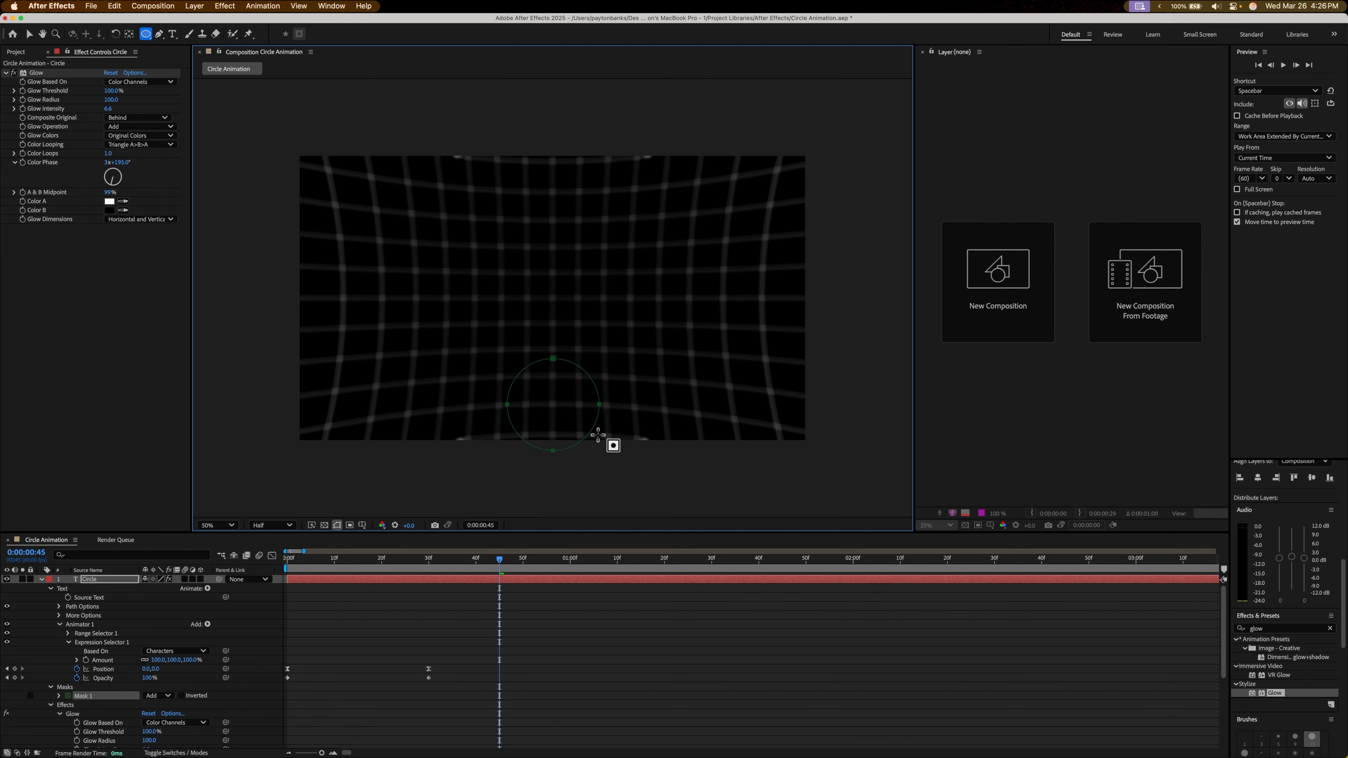
pyautogui.press('super+z')
pyautogui.moveTo(518, 365); pyautogui.dragTo(585, 424)
pyautogui.press('super+z')
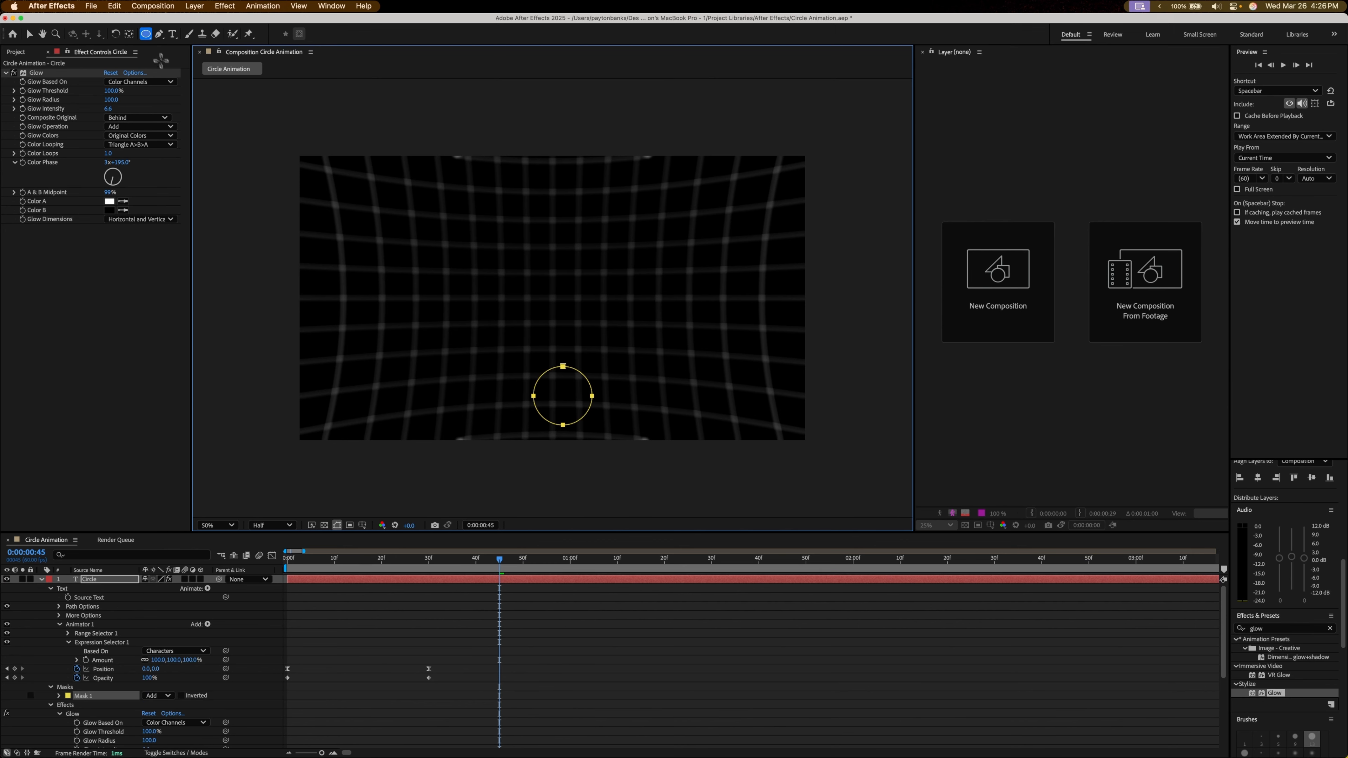
pyautogui.click(51, 687)
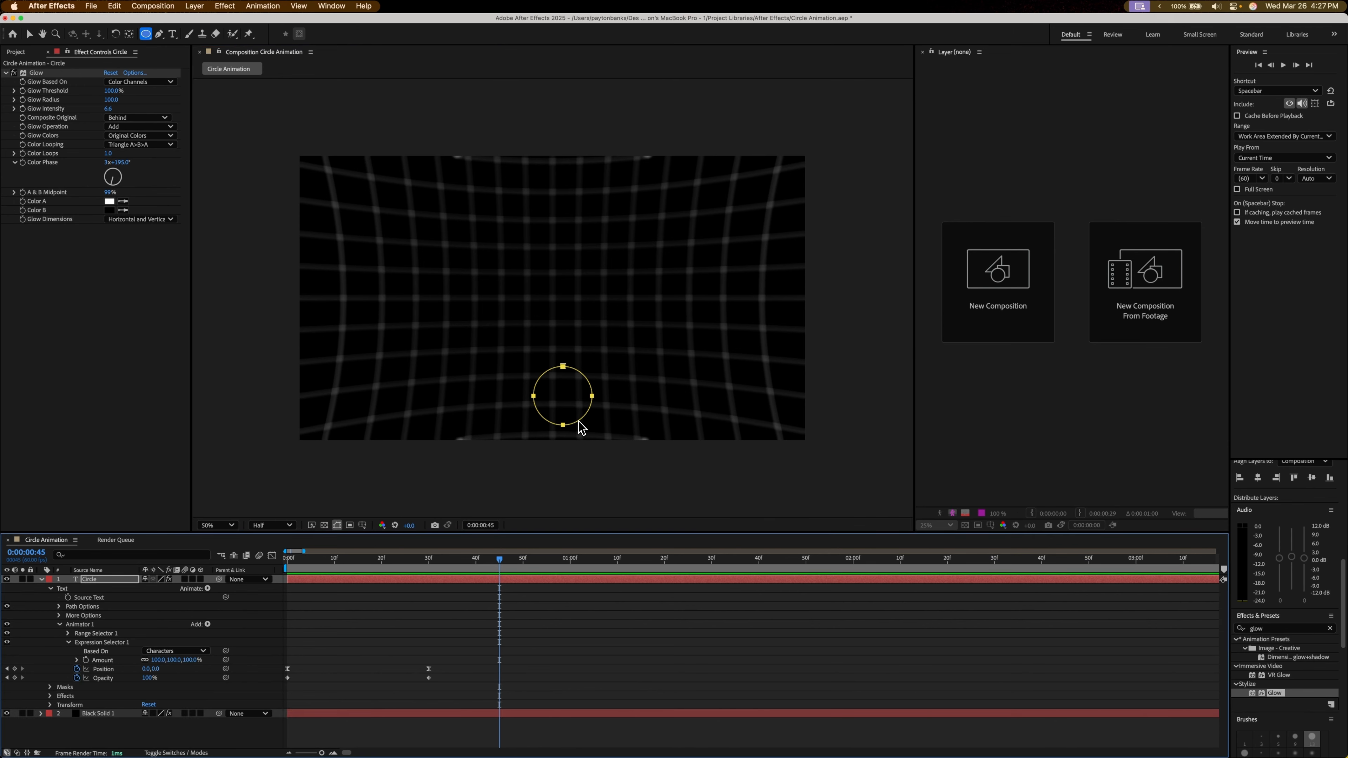
# - Search the effects for "gradient ra" and apply Gradient Ramp to the Circle layer
pyautogui.click(1330, 628)
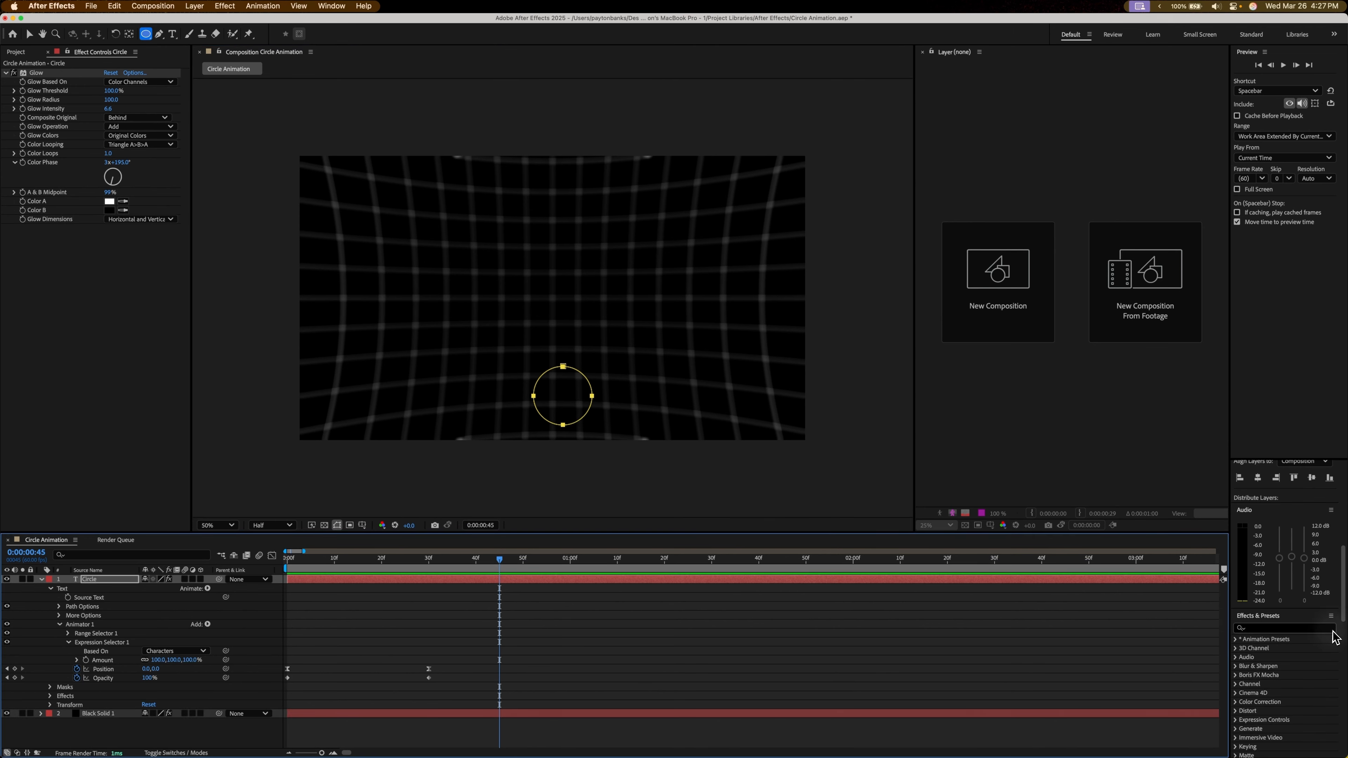
pyautogui.click(1312, 631)
pyautogui.write('gradient ra')
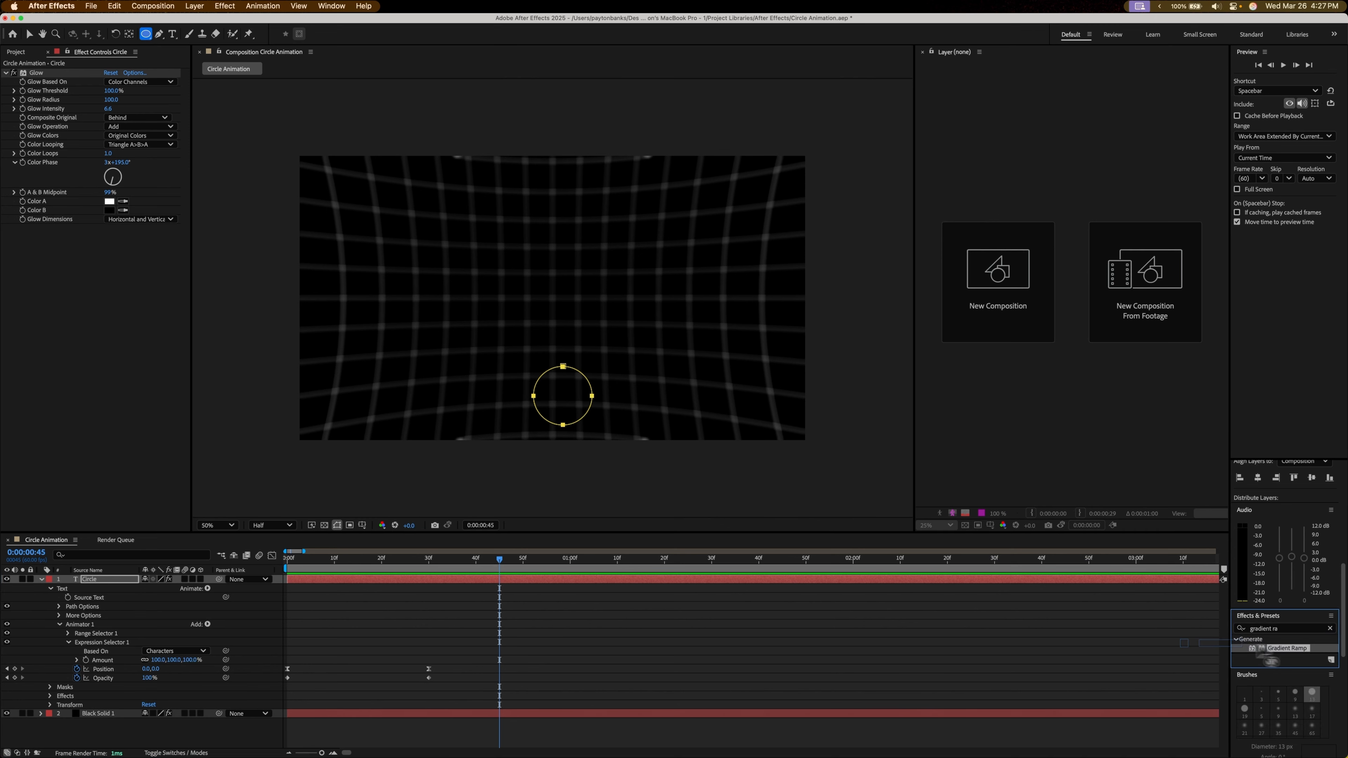
pyautogui.moveTo(1274, 648); pyautogui.dragTo(589, 588)
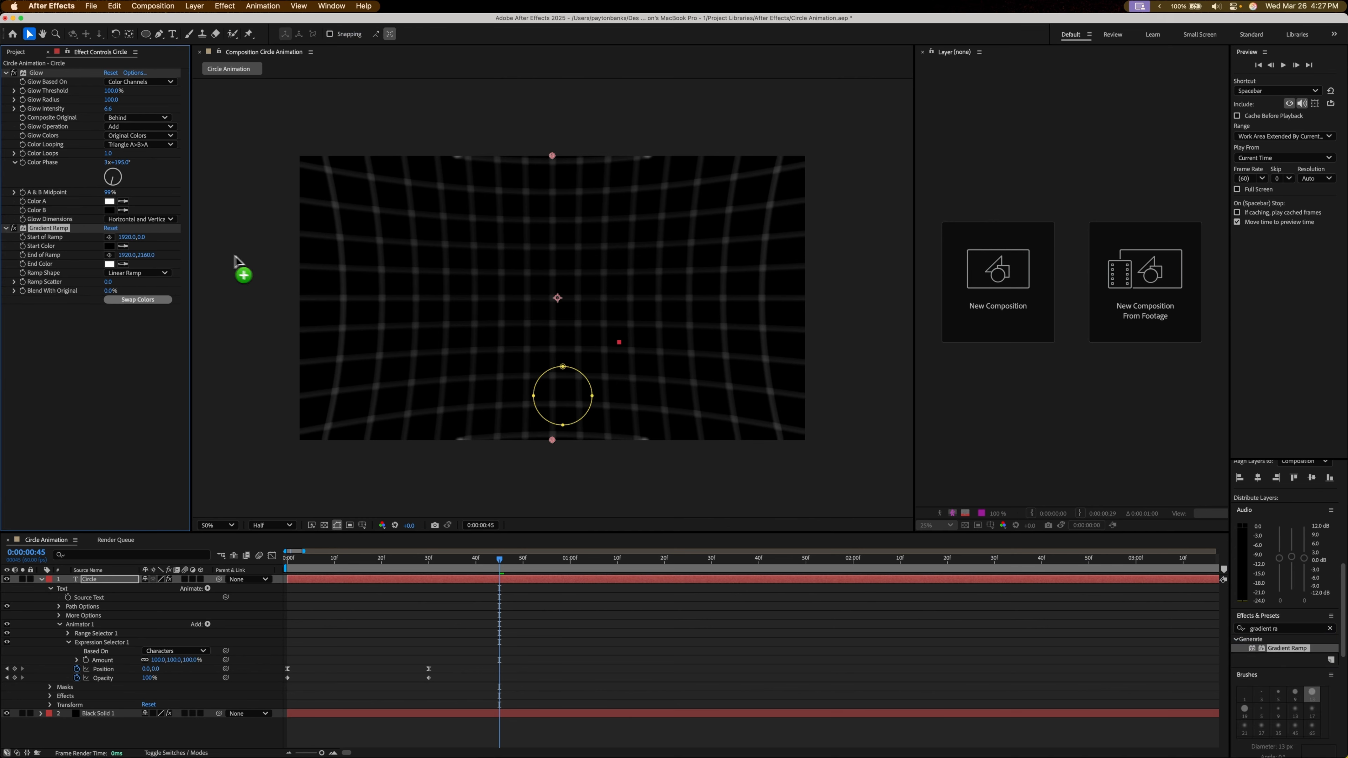
# - Remove both the Glow and the Gradient Ramp effects from the Circle layer
pyautogui.moveTo(37, 237); pyautogui.dragTo(42, 77)
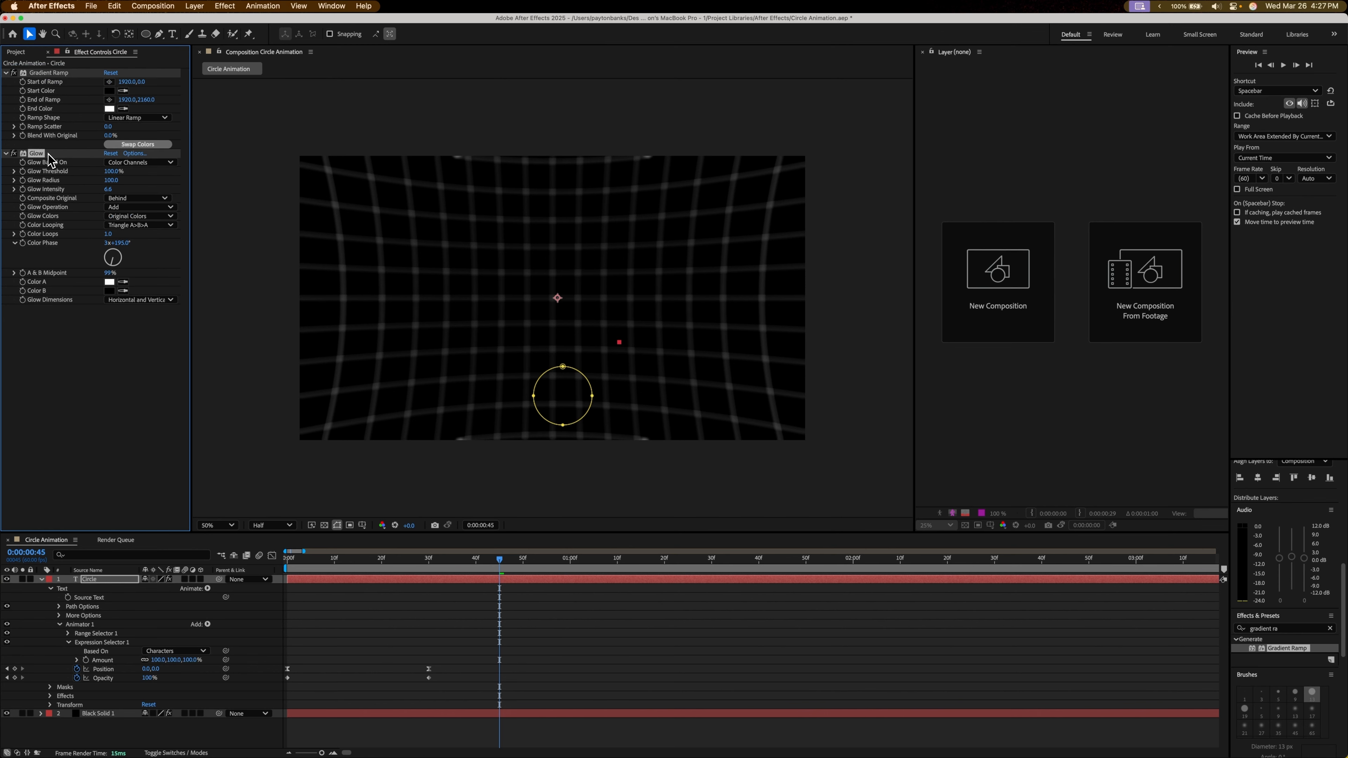
pyautogui.press('Delete')
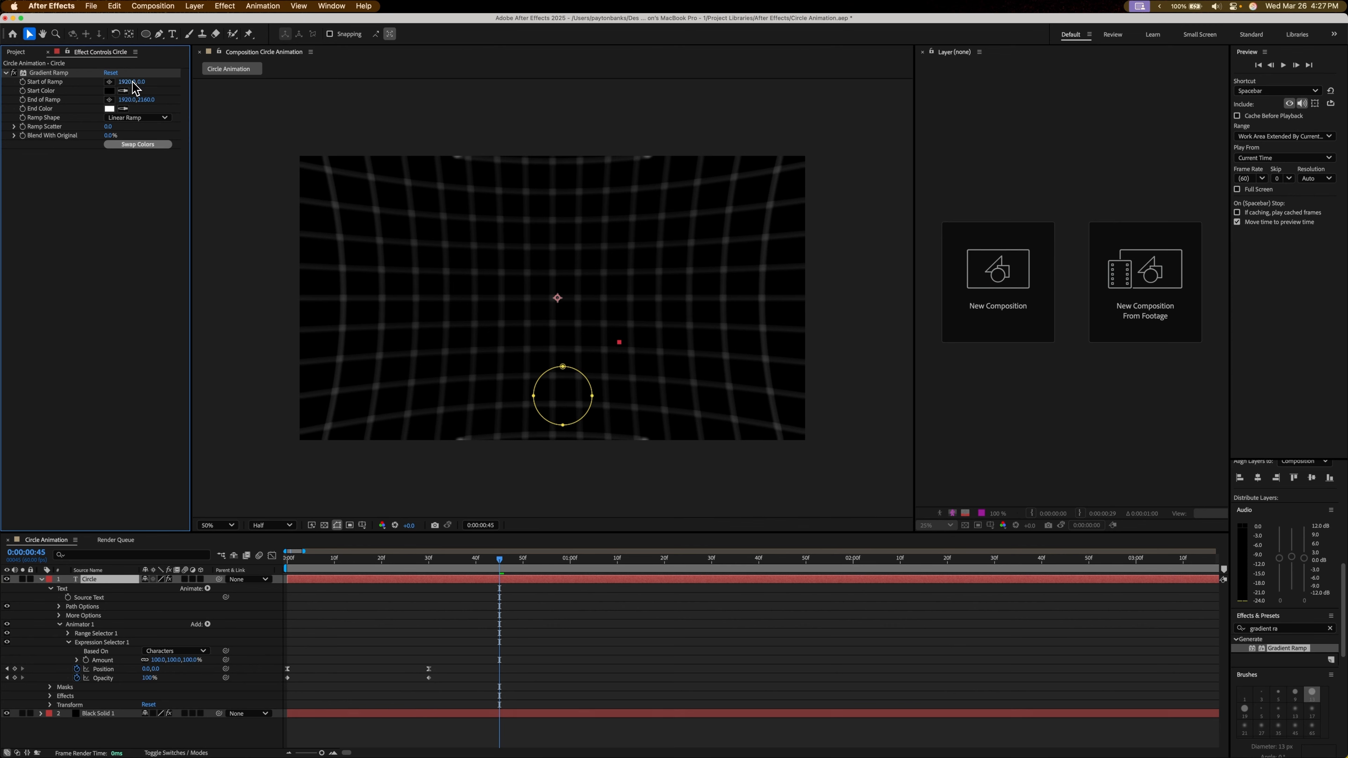
pyautogui.press('space')
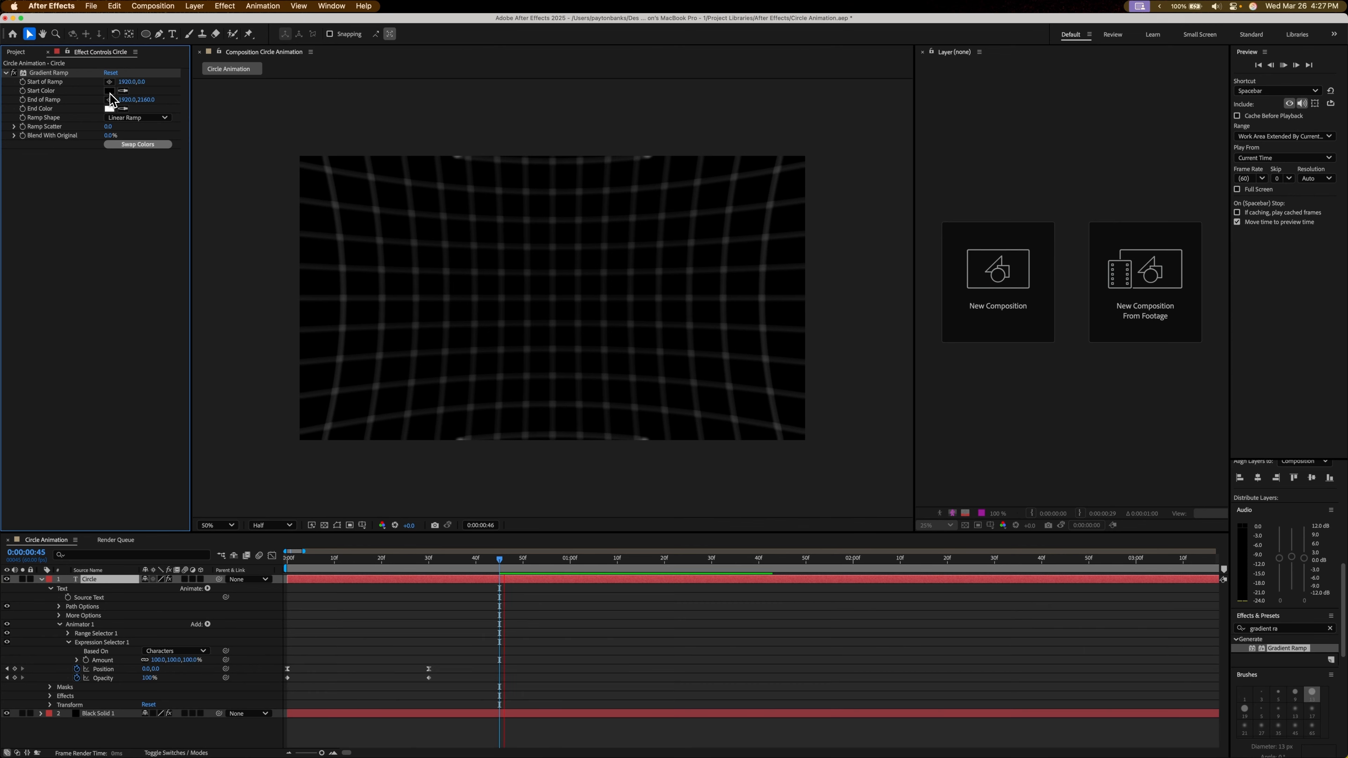
pyautogui.press('space')
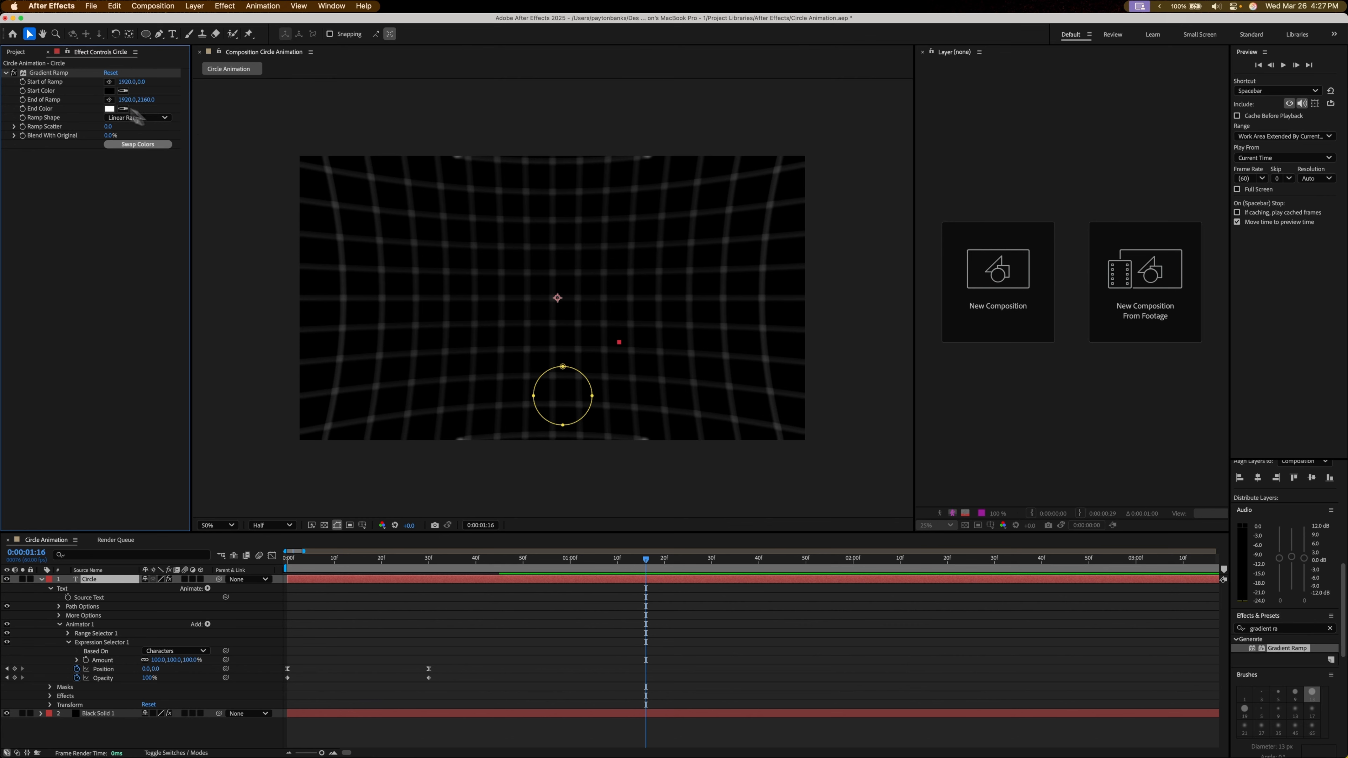
pyautogui.click(109, 90)
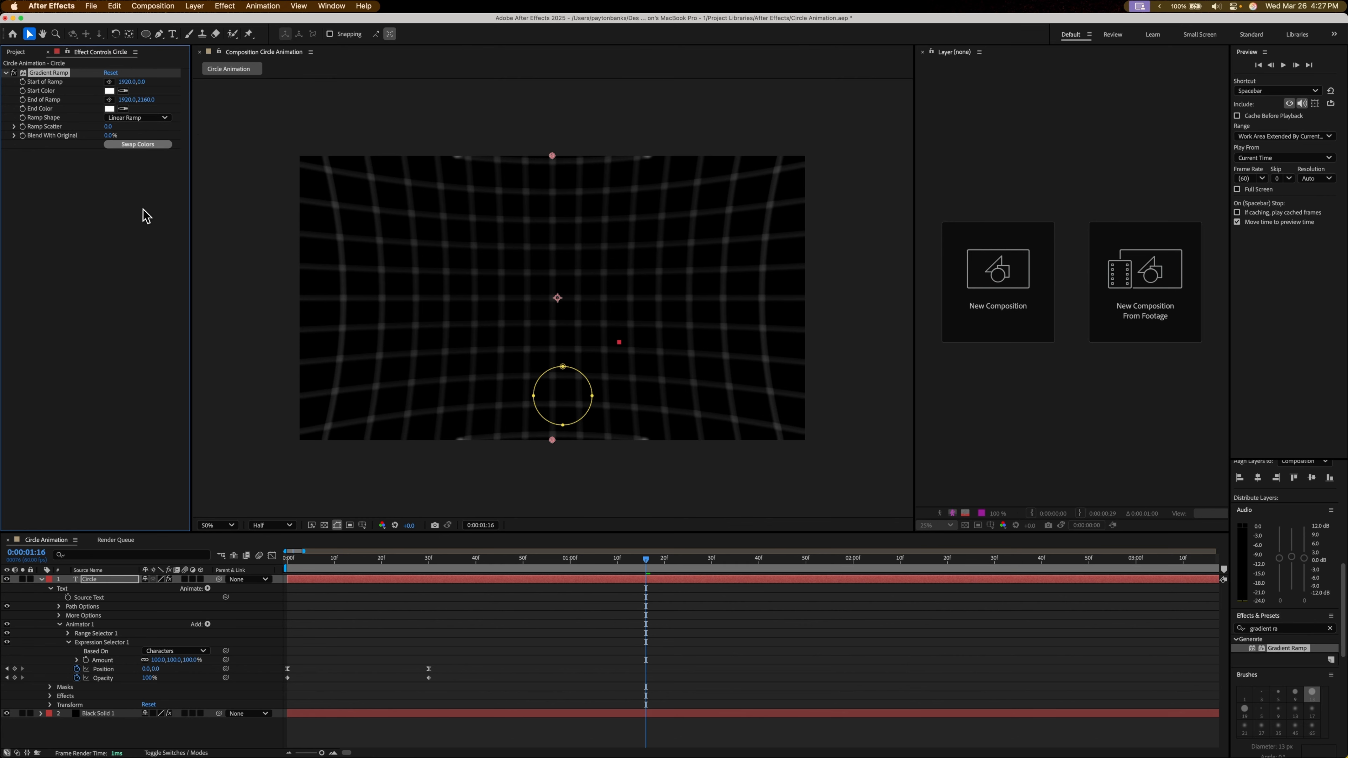
pyautogui.press('Delete')
# - Delete the circular mask from the Circle layer, undoing the mistaken deletion of the whole layer
pyautogui.click(145, 34)
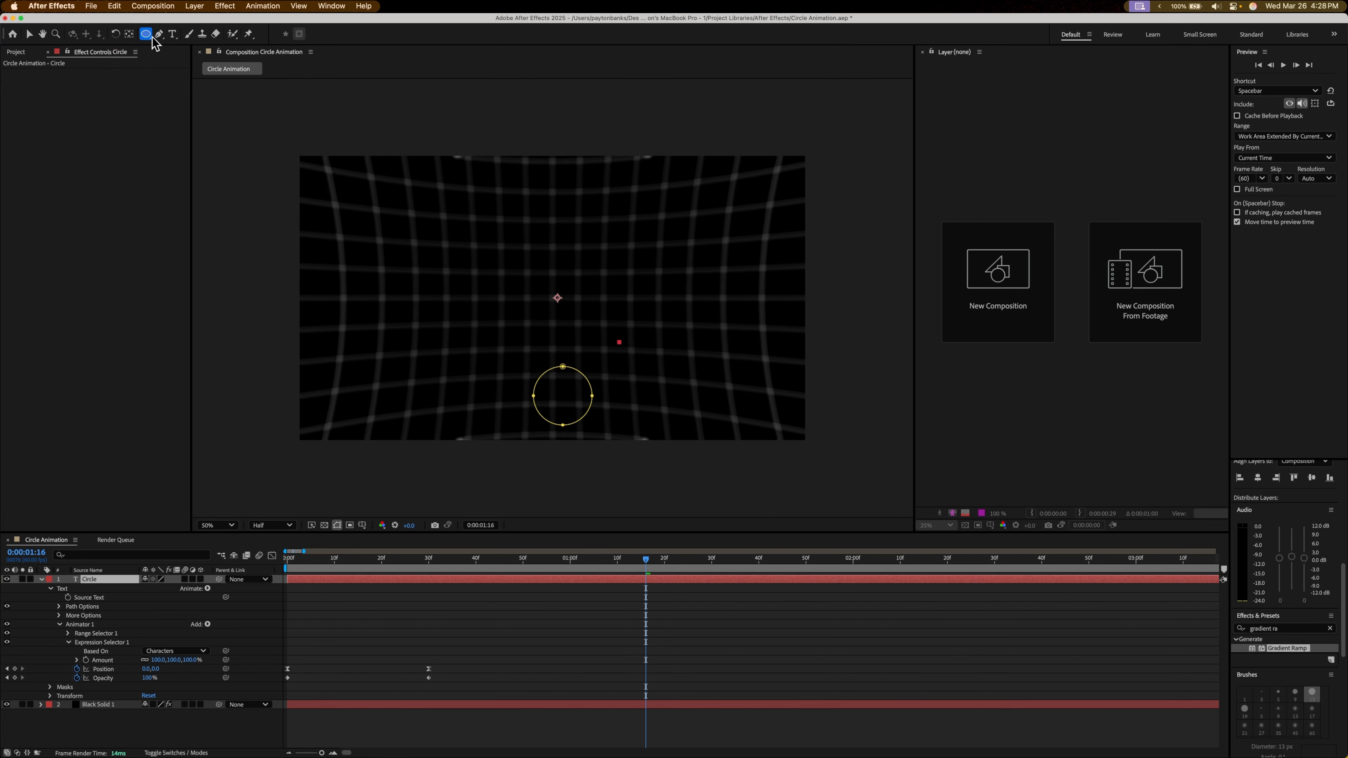
pyautogui.press('Delete')
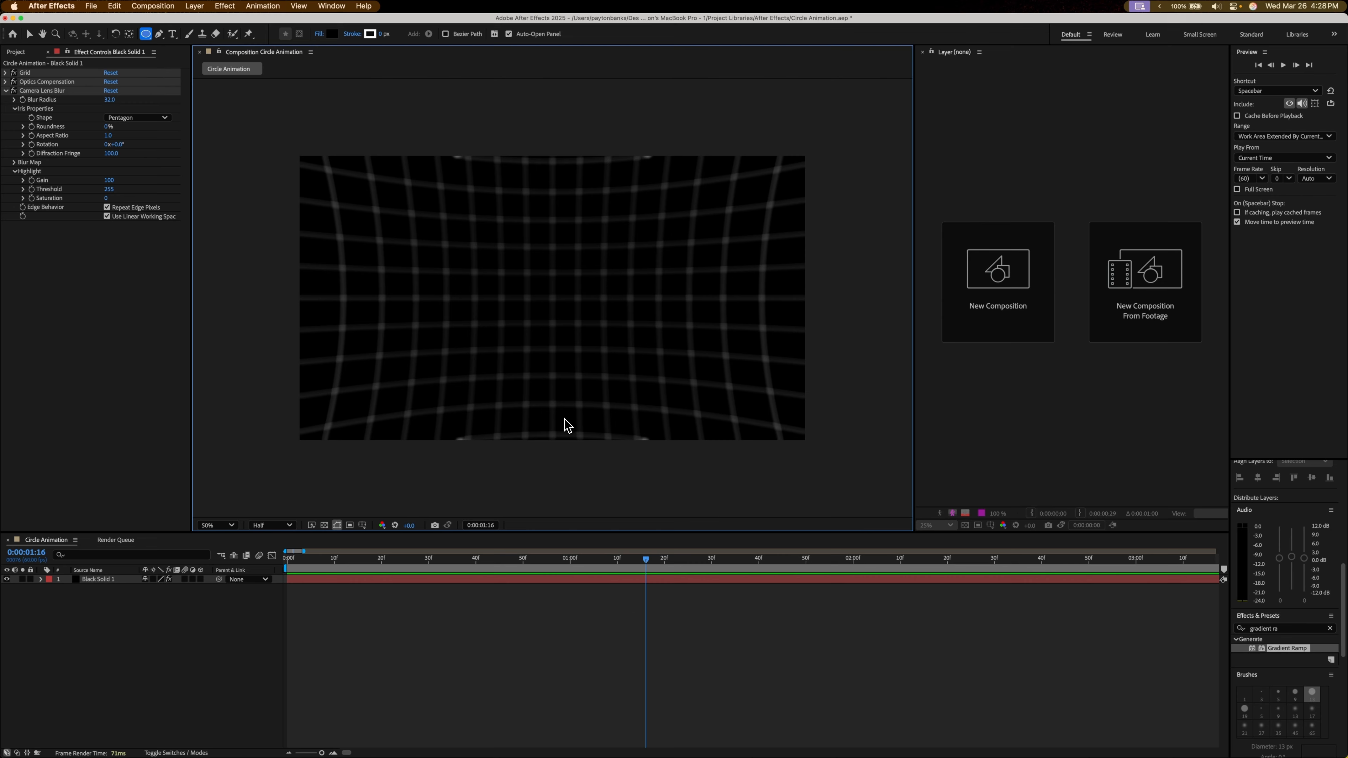
pyautogui.press('super+z')
pyautogui.click(41, 580)
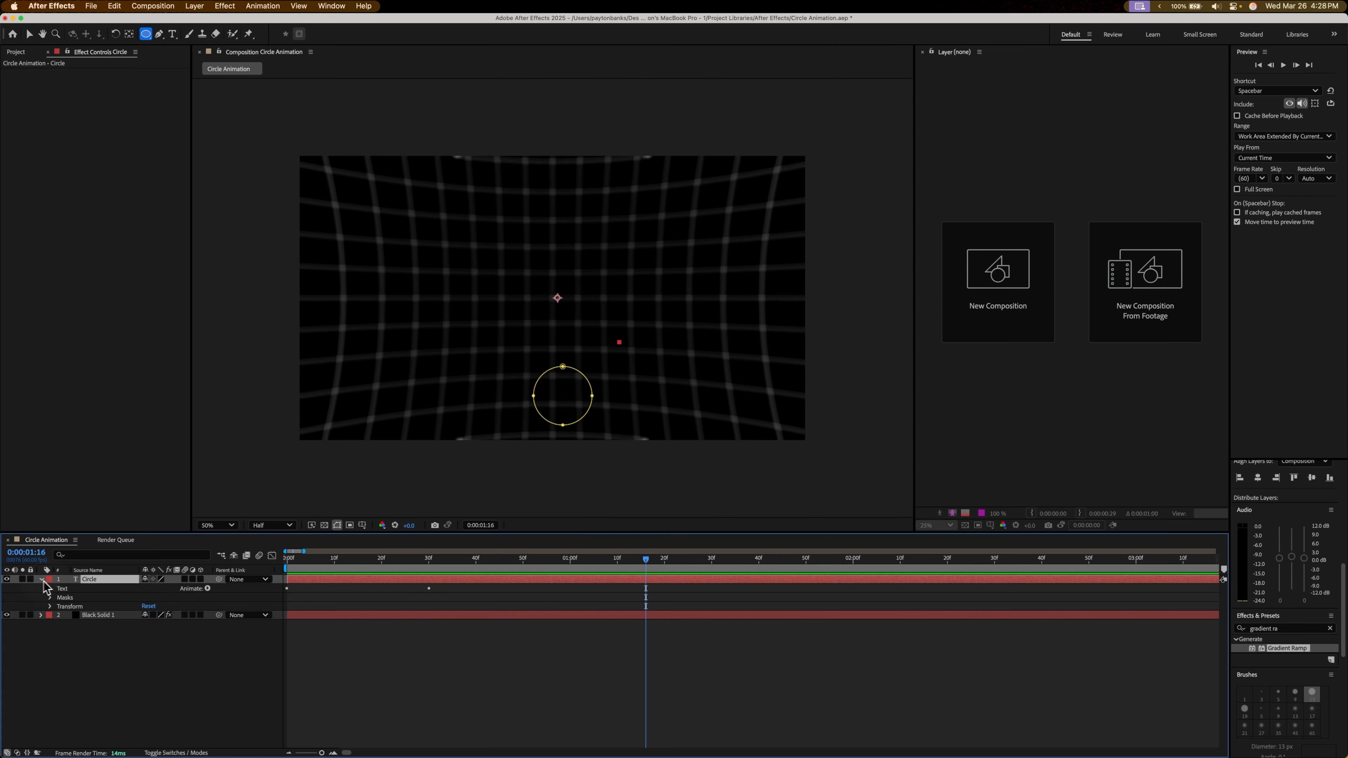
pyautogui.click(51, 599)
pyautogui.click(83, 608)
pyautogui.press('Delete')
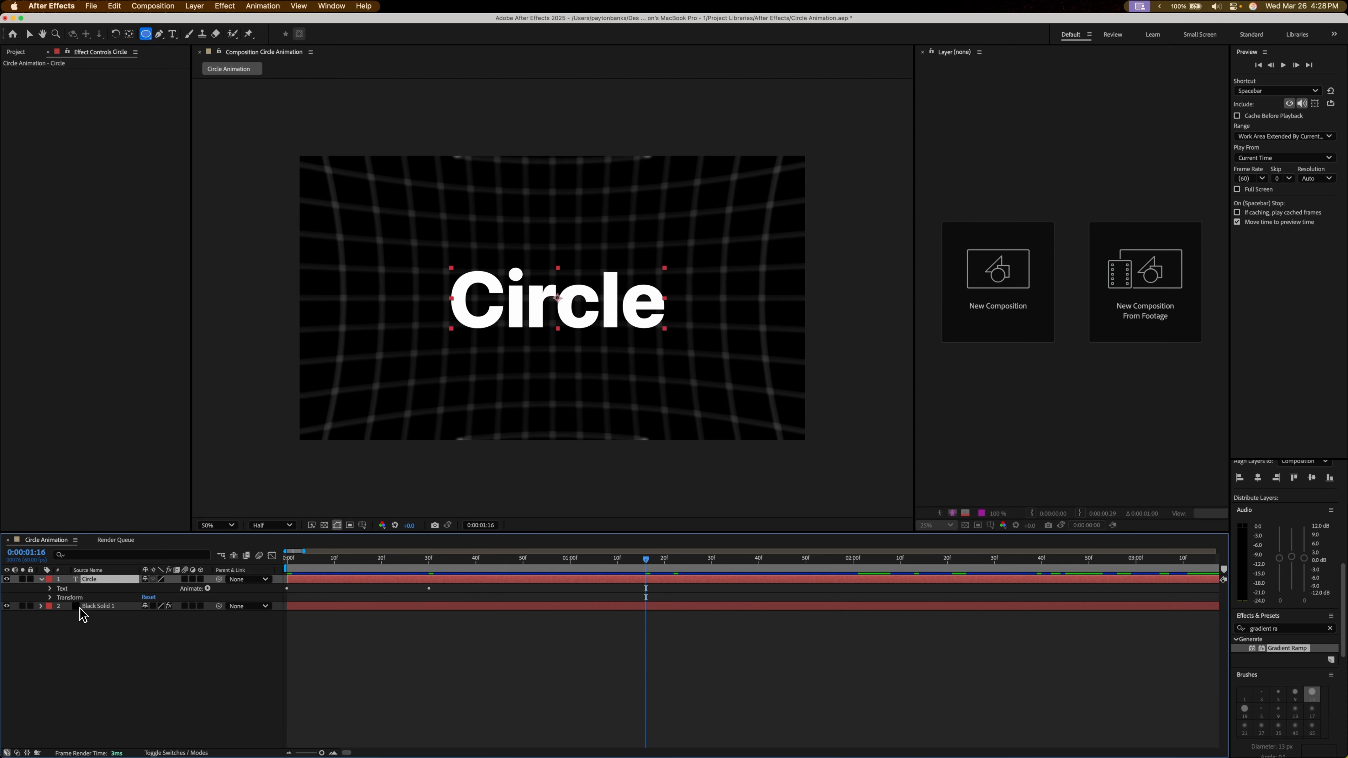
# - Draw a circle about 594 px in diameter on a new shape layer below the word Circle
pyautogui.click(42, 579)
pyautogui.rightClick(51, 584)
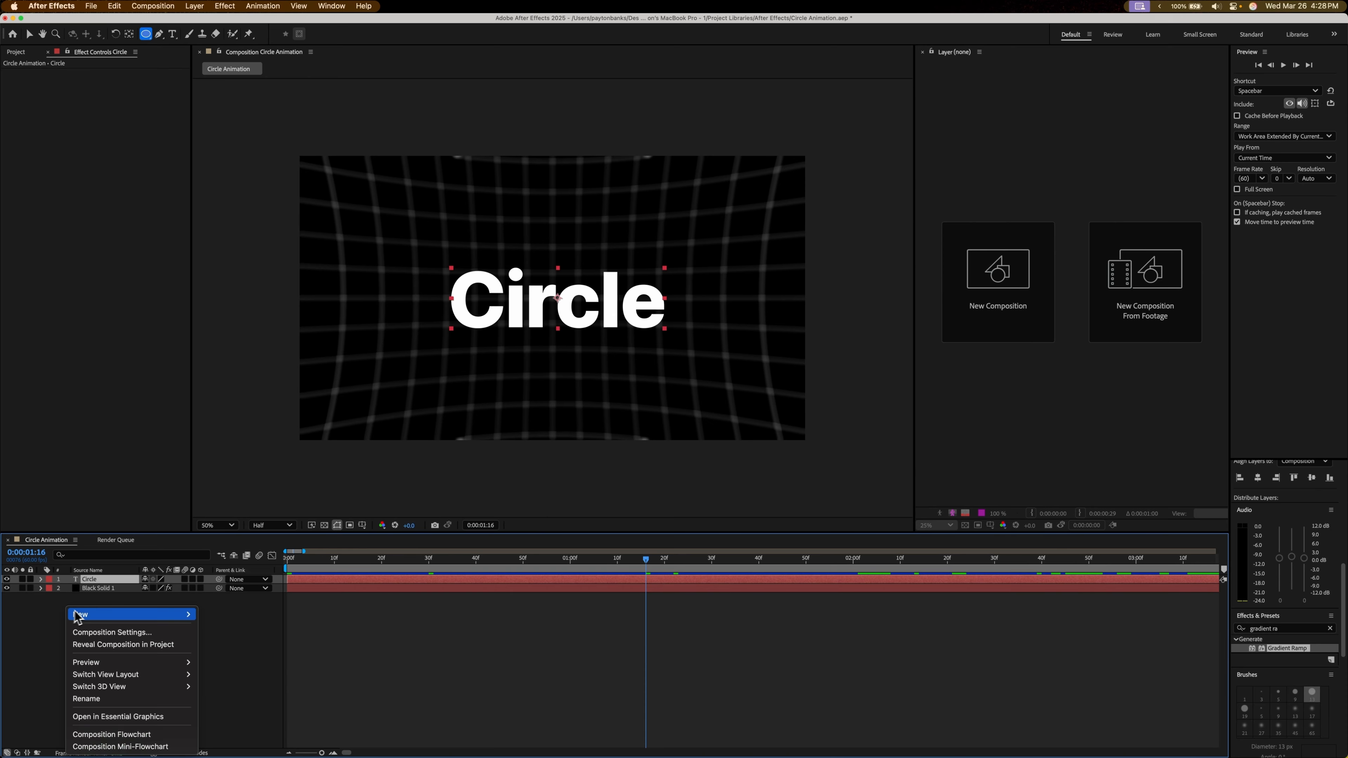
pyautogui.click(85, 615)
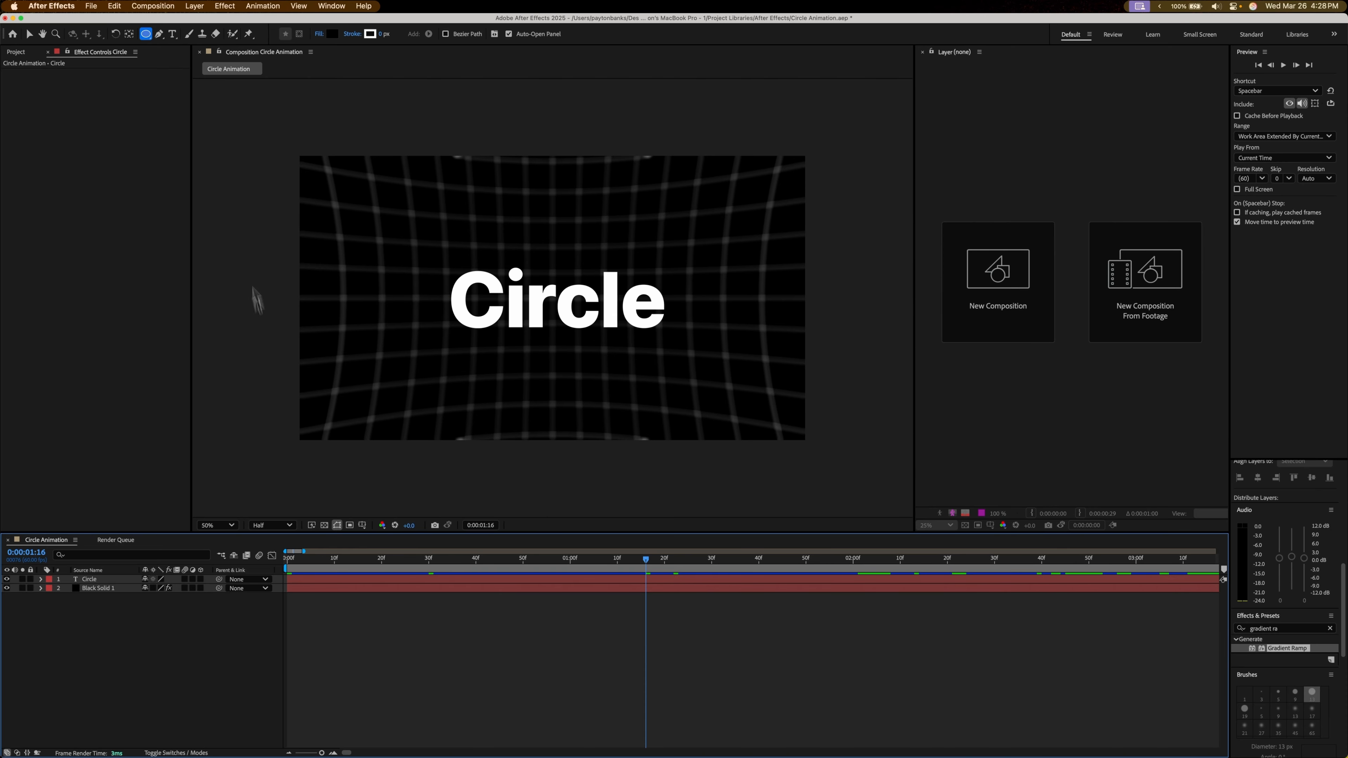
pyautogui.moveTo(488, 366)
pyautogui.mouseDown()
pyautogui.moveTo(616, 440)
pyautogui.moveTo(557, 425)
pyautogui.moveTo(578, 430)
pyautogui.moveTo(563, 420)
pyautogui.moveTo(569, 404)
pyautogui.moveTo(540, 398)
pyautogui.moveTo(609, 408)
pyautogui.moveTo(527, 361)
pyautogui.moveTo(593, 382)
pyautogui.moveTo(560, 397)
pyautogui.mouseUp()
pyautogui.press('v')
# - Set the new ellipse's fill color to the blue 7AA6E1
pyautogui.click(59, 598)
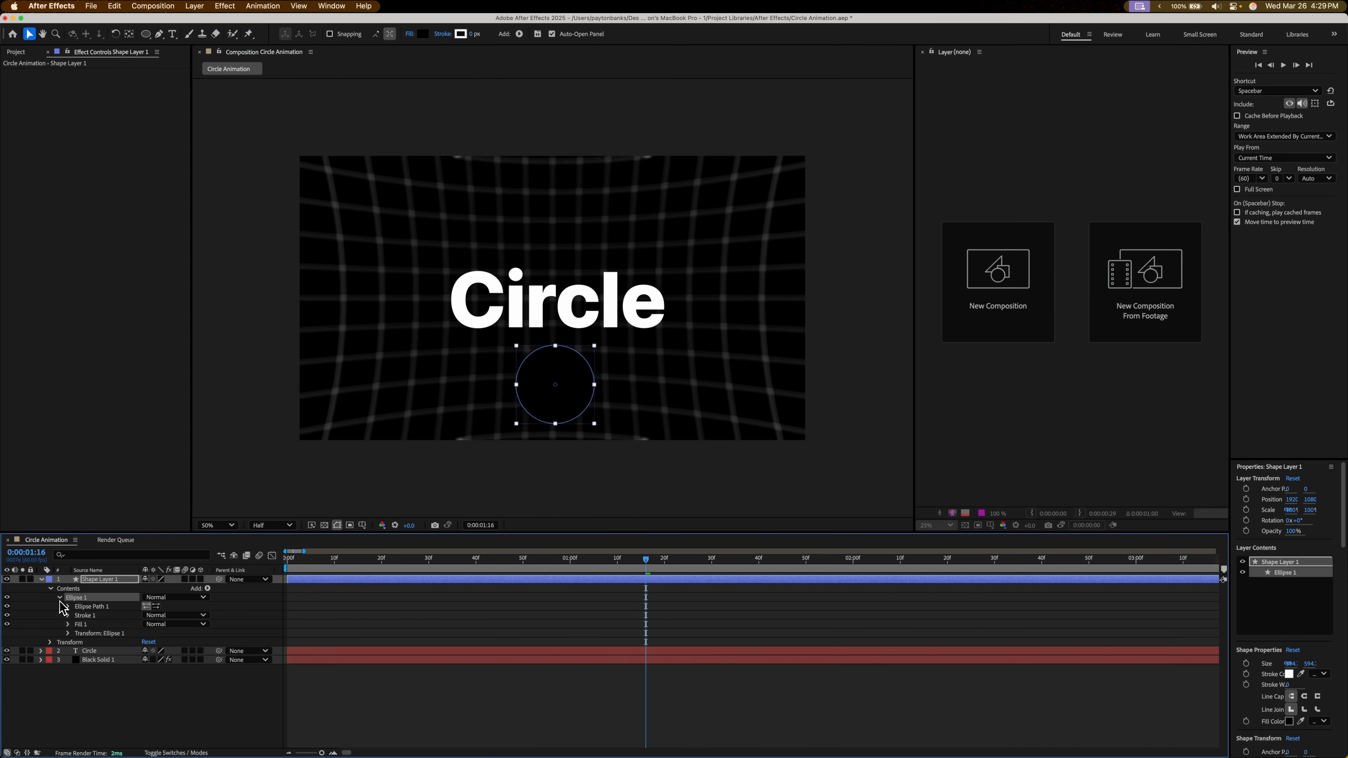
pyautogui.click(60, 598)
pyautogui.click(60, 598)
pyautogui.click(68, 624)
pyautogui.click(148, 651)
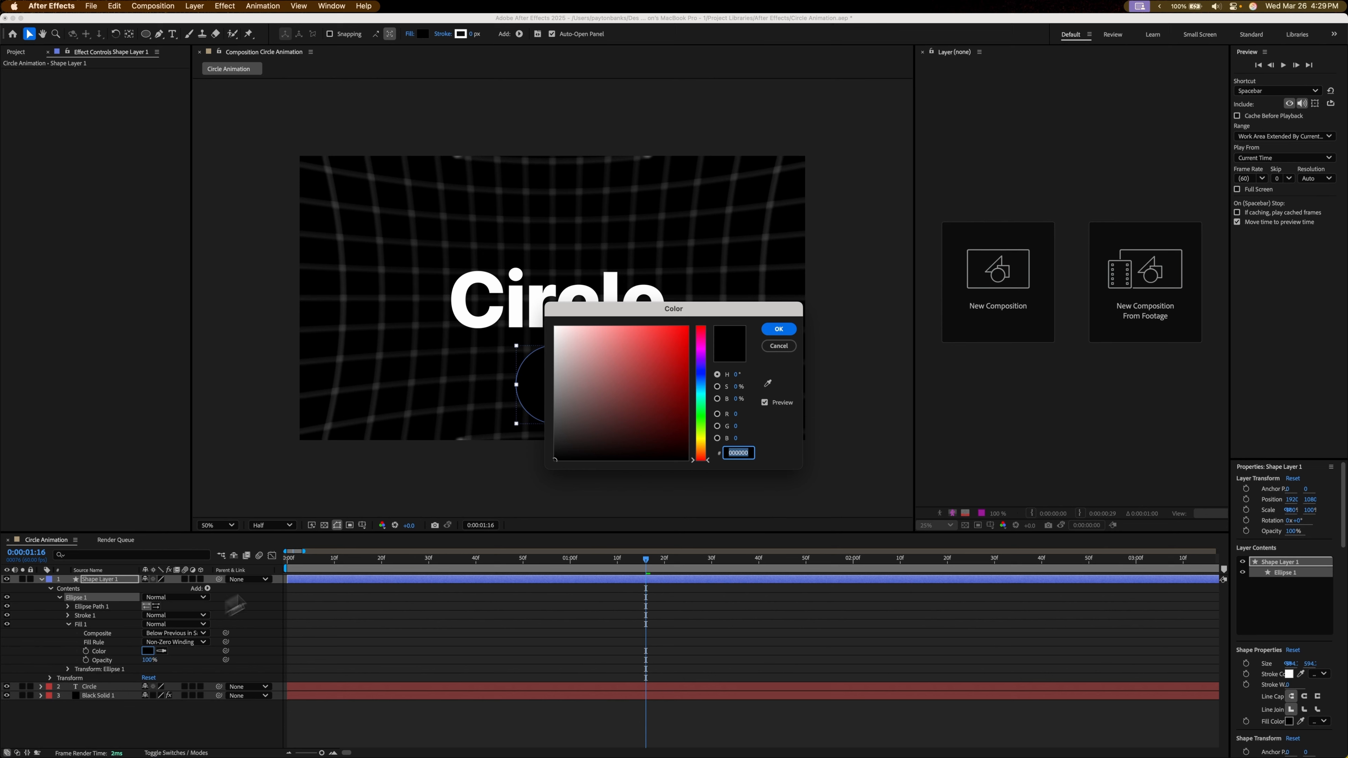
pyautogui.moveTo(702, 406); pyautogui.dragTo(706, 391)
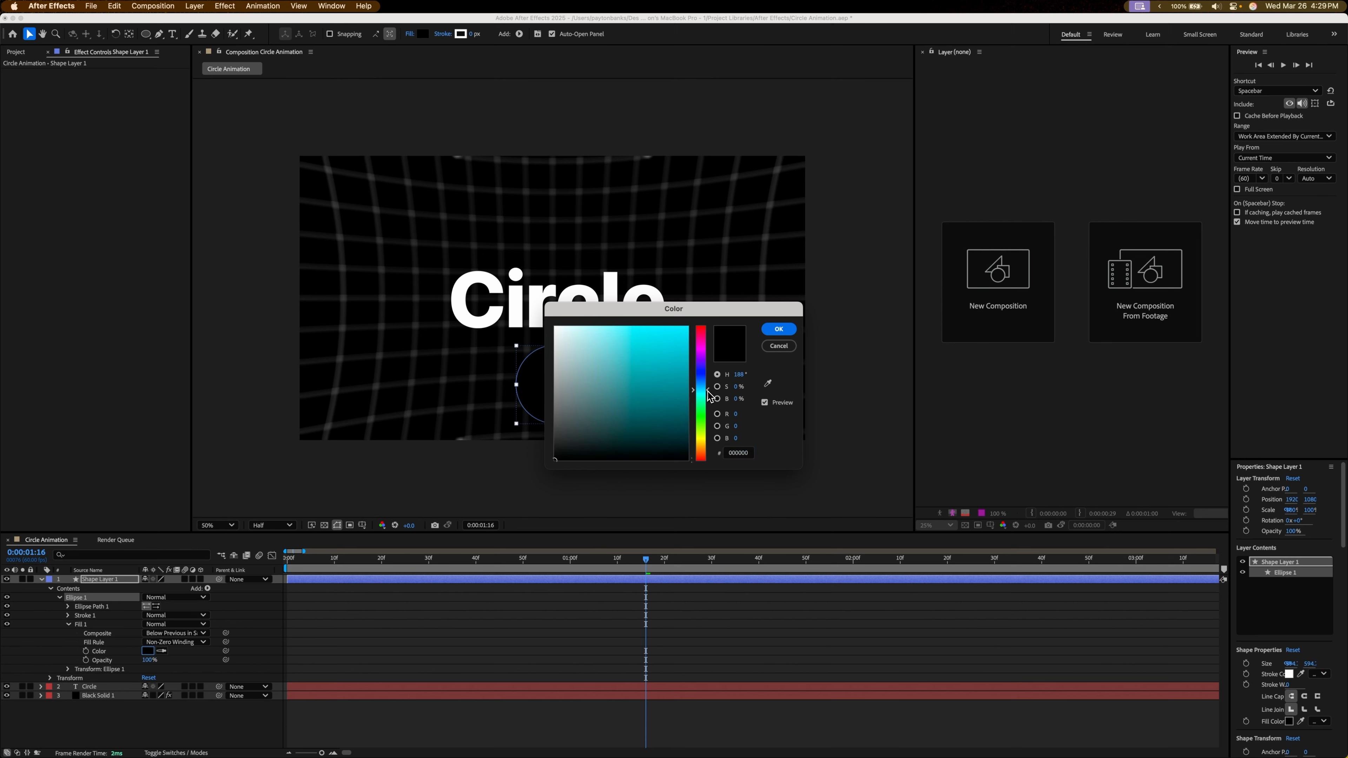
pyautogui.click(635, 349)
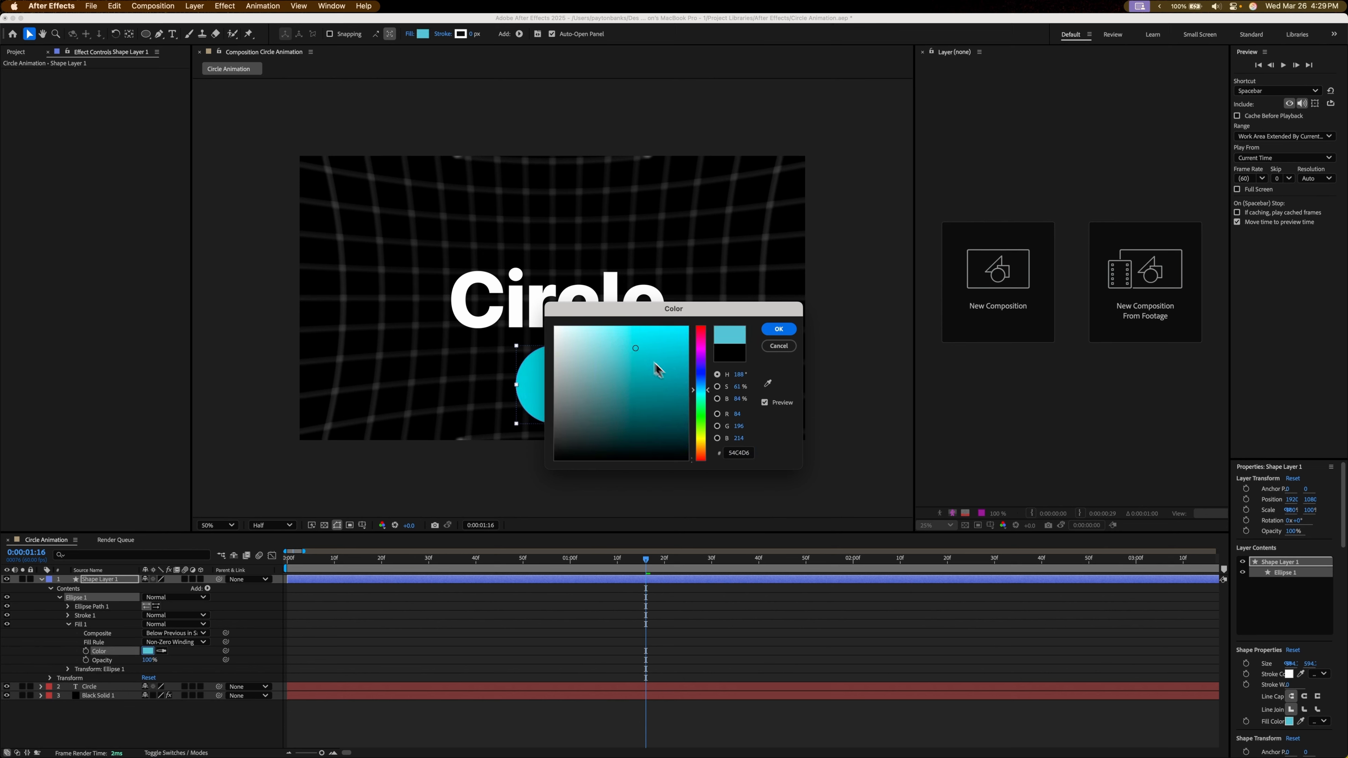
pyautogui.click(706, 382)
pyautogui.click(626, 342)
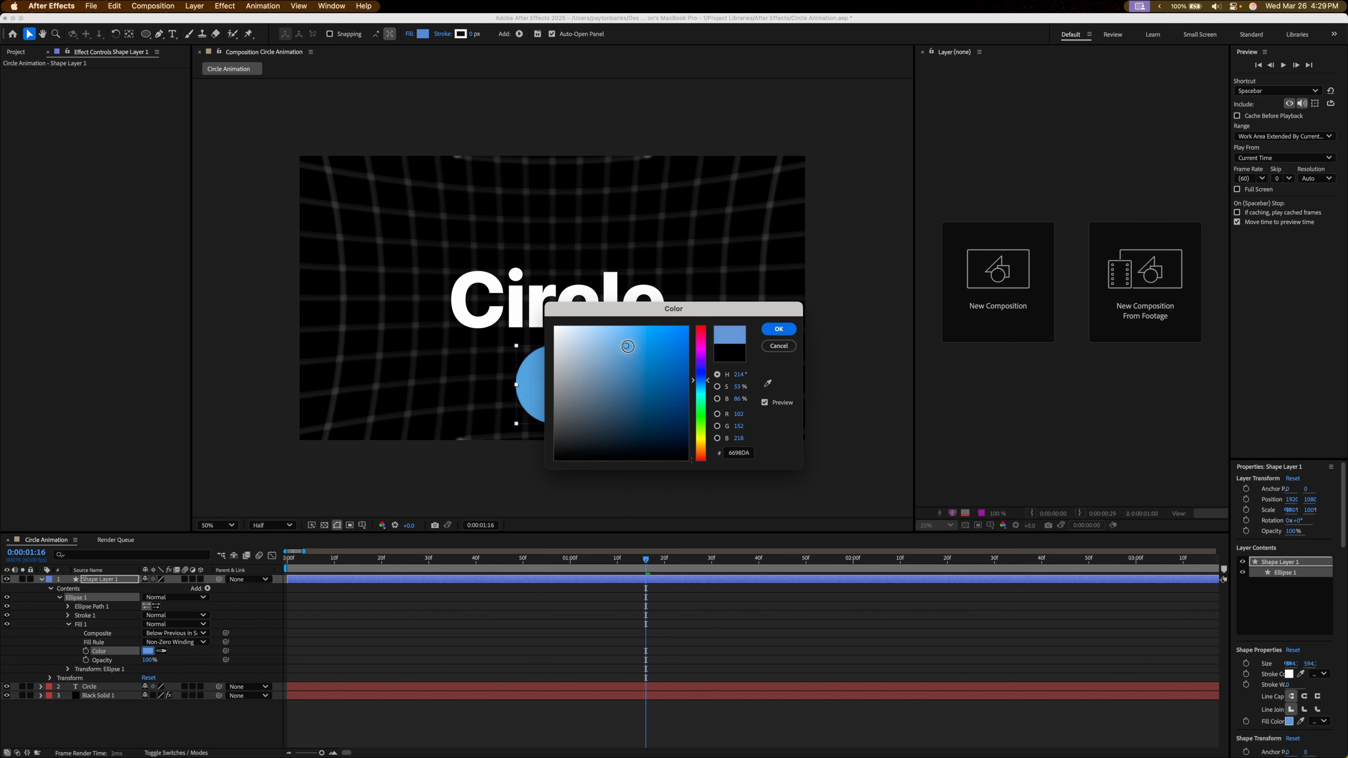
pyautogui.click(616, 339)
pyautogui.click(774, 328)
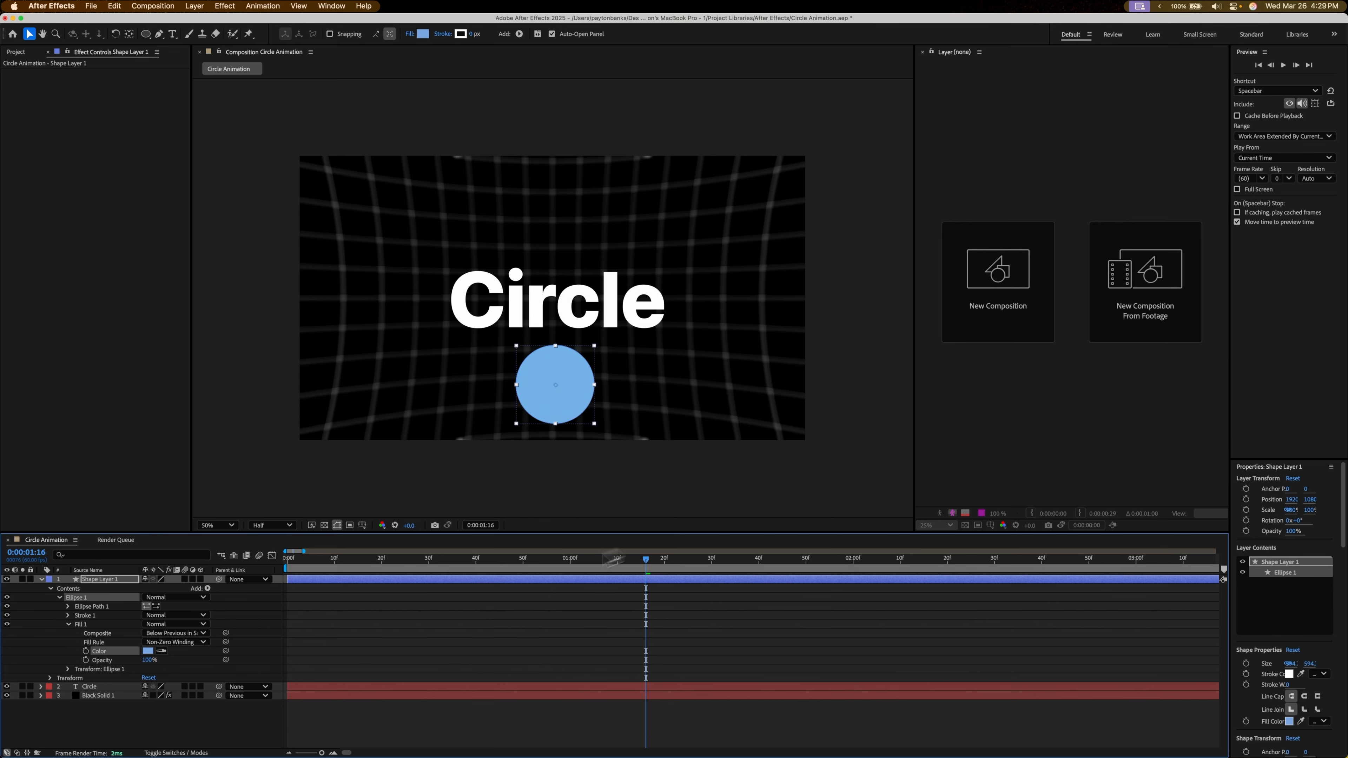
# - Lighten the ellipse's fill color to the pale blue 94B6E1
pyautogui.click(148, 651)
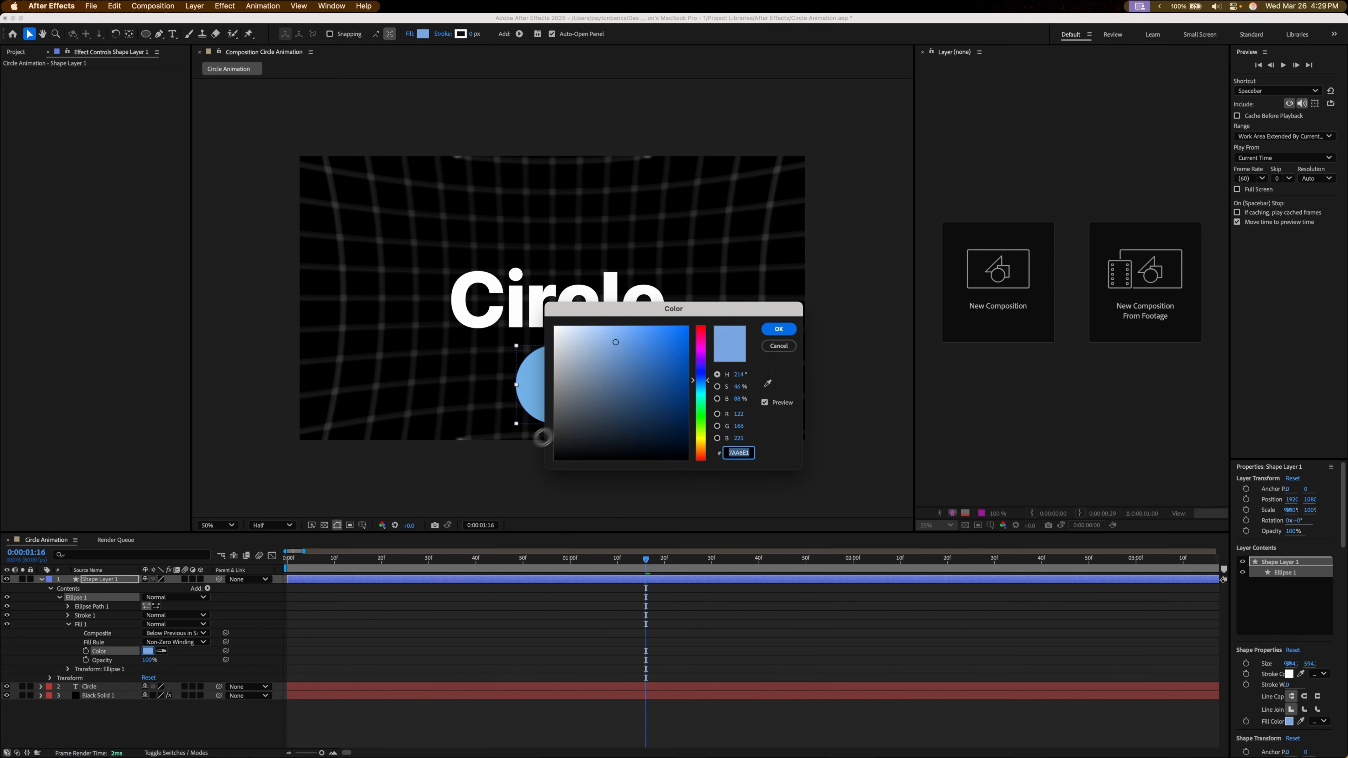
pyautogui.click(603, 342)
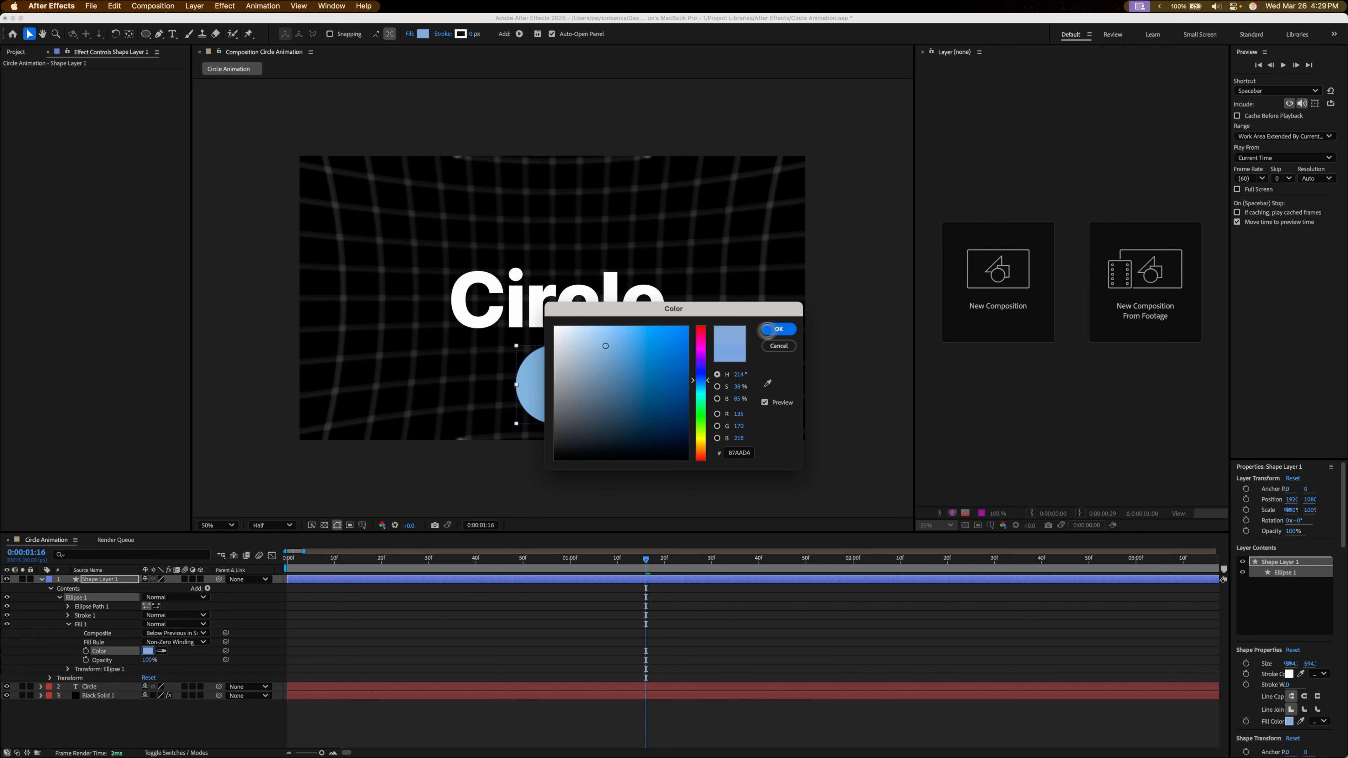
pyautogui.click(601, 348)
pyautogui.moveTo(601, 348); pyautogui.dragTo(599, 340)
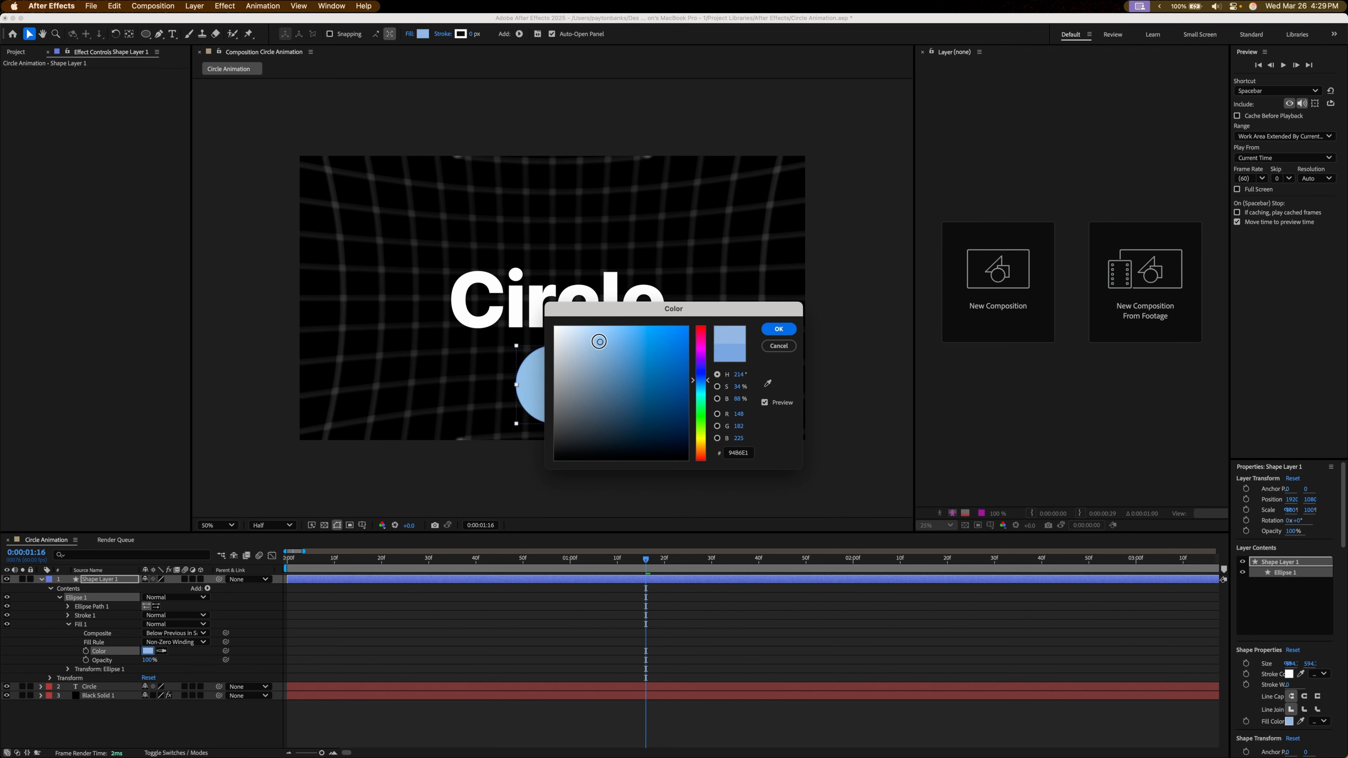
pyautogui.click(776, 330)
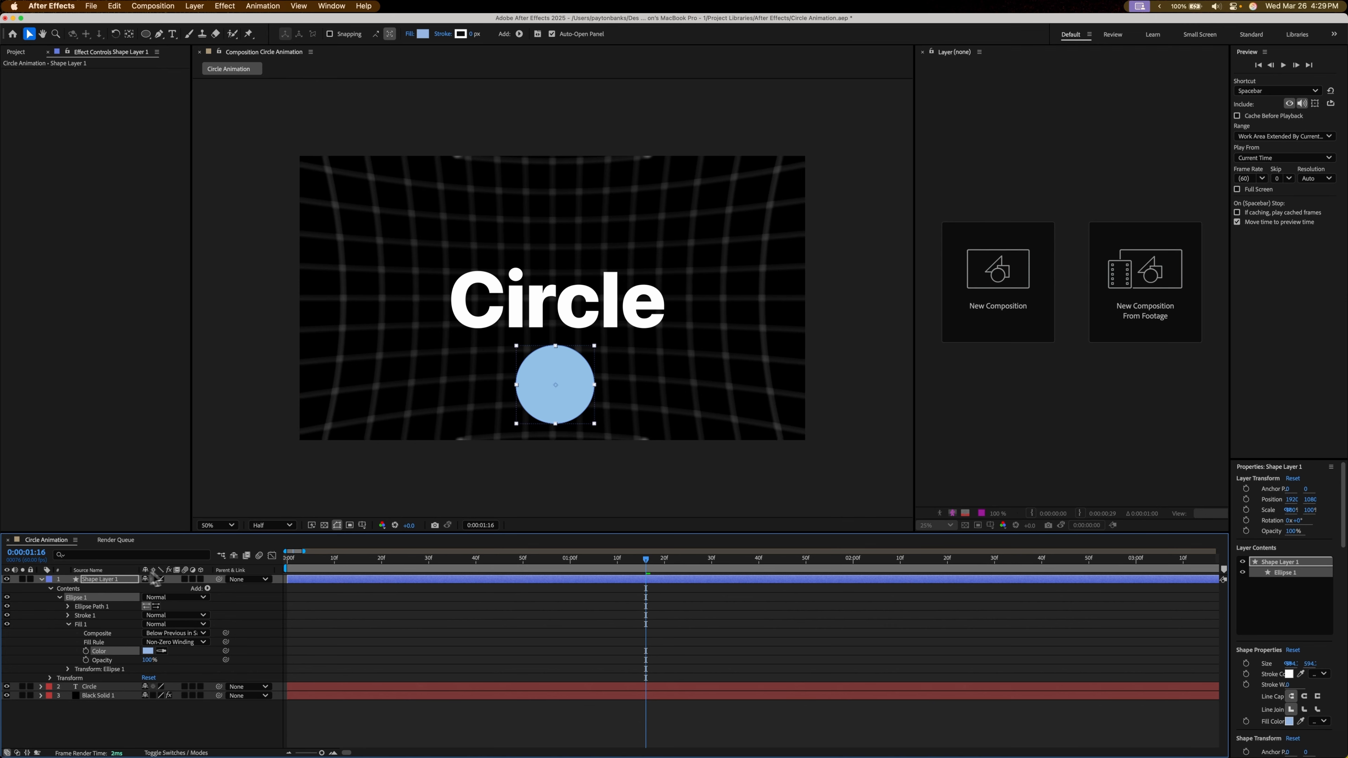
# - Move the circle's shape layer out of frame past the composition's left edge, to an X position of about -332
pyautogui.click(59, 597)
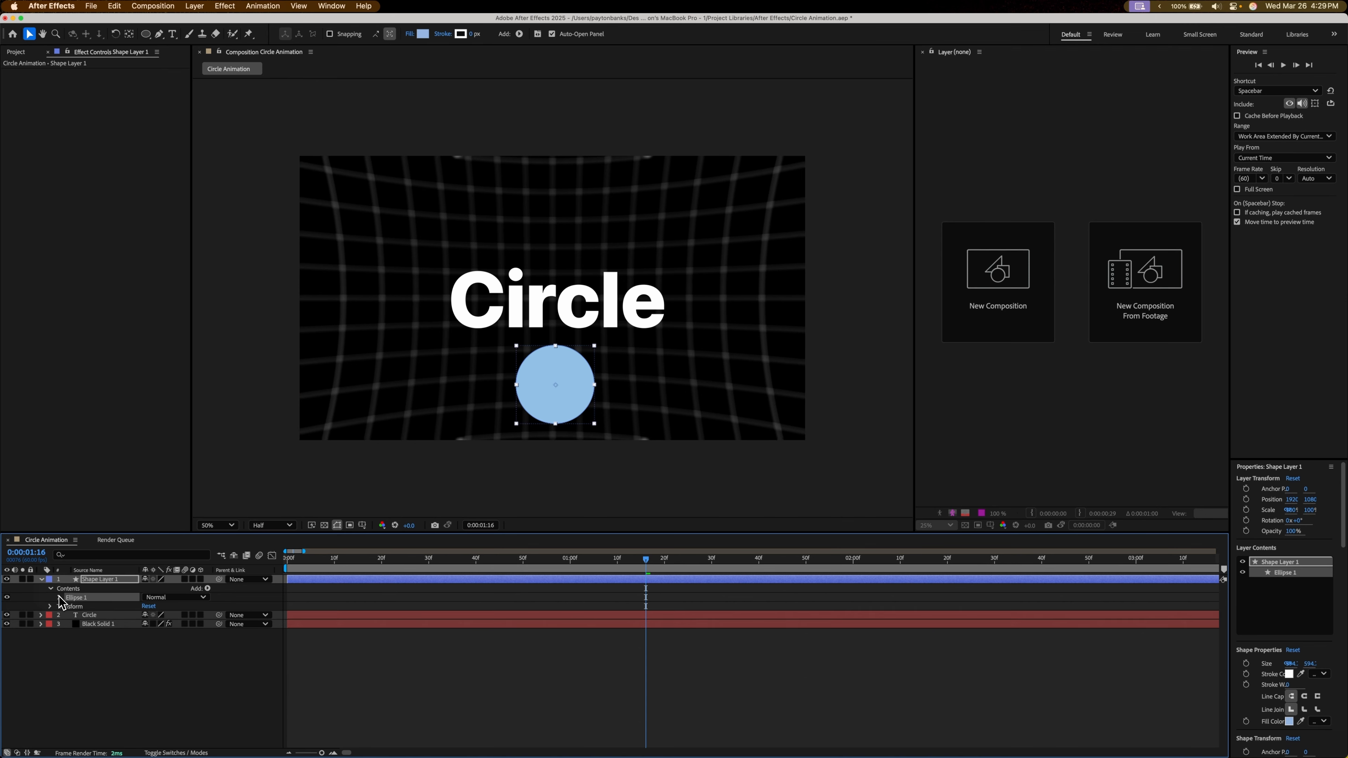
pyautogui.click(52, 607)
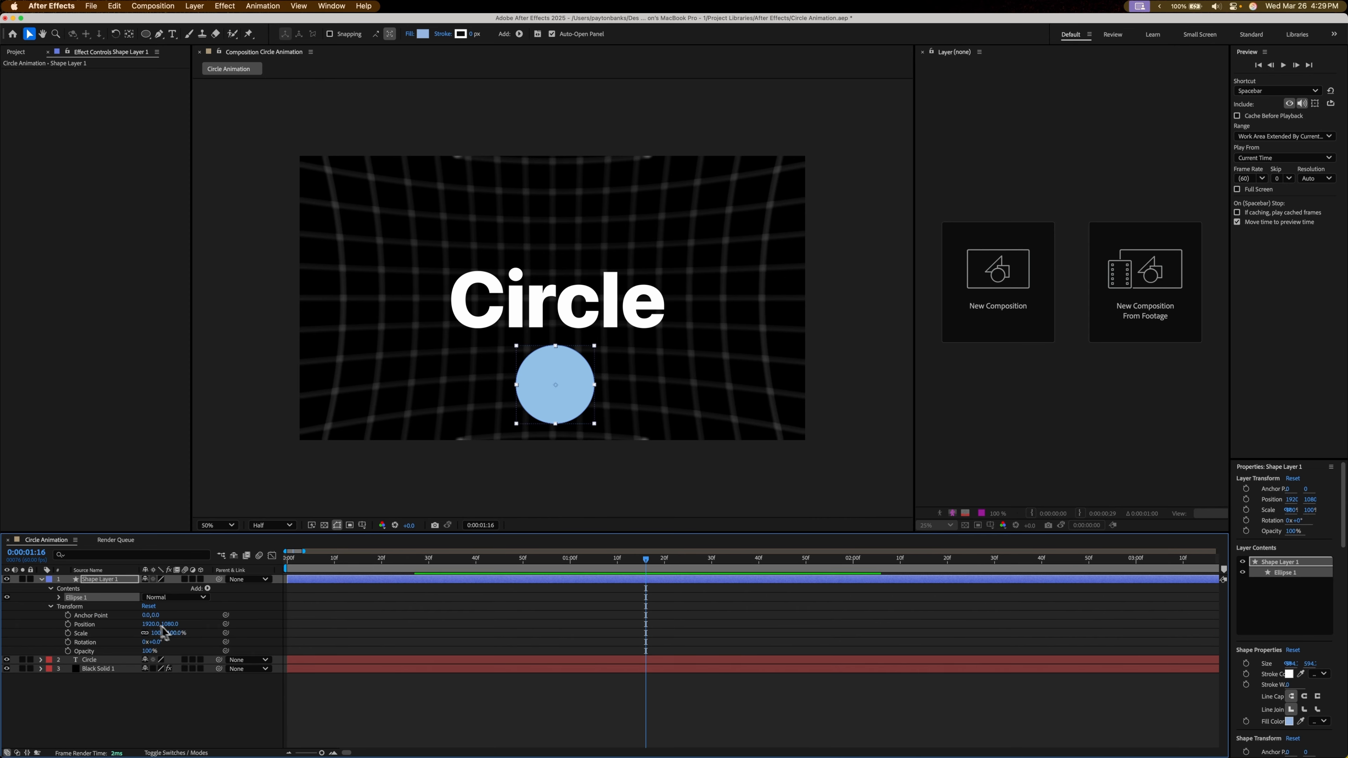
pyautogui.moveTo(176, 624); pyautogui.dragTo(1213, 575)
pyautogui.press('super+z')
pyautogui.press('super+z')
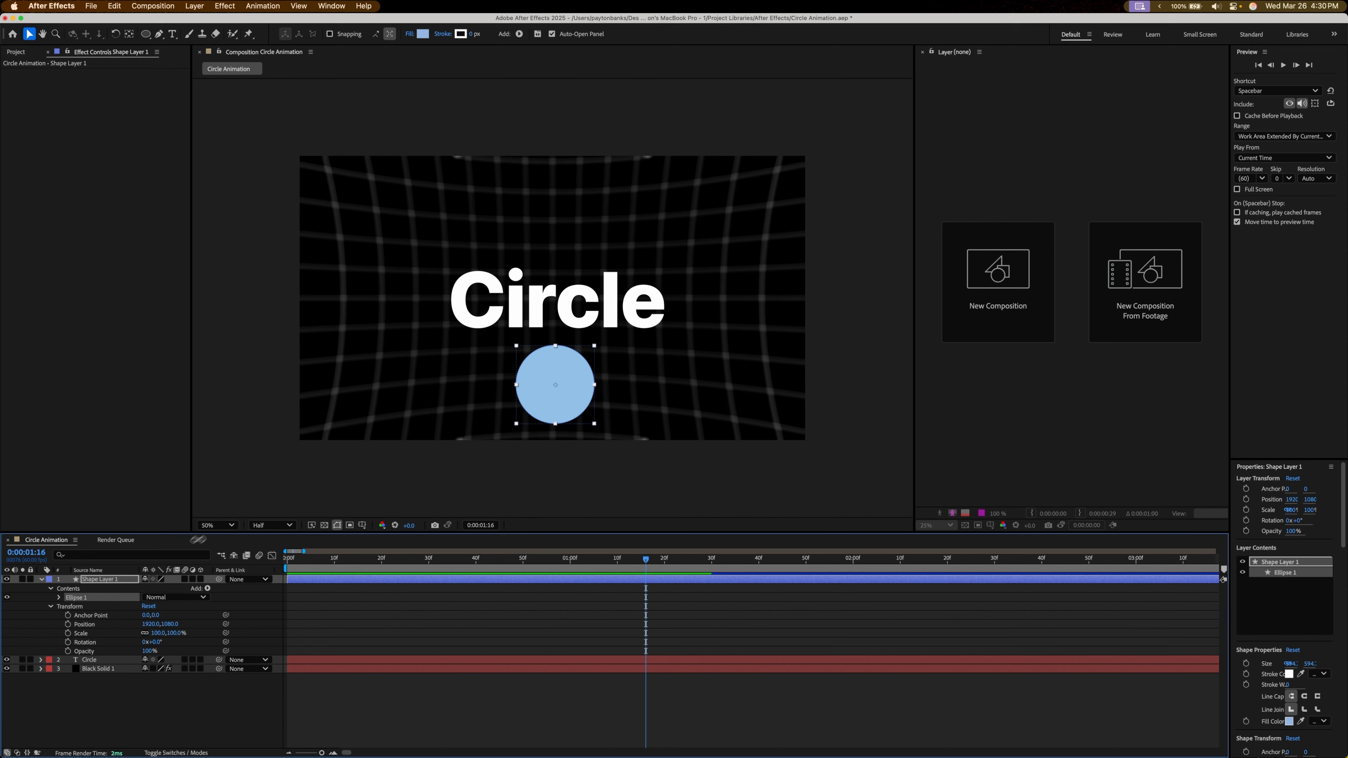
pyautogui.moveTo(150, 624); pyautogui.dragTo(4, 584)
pyautogui.moveTo(4, 578); pyautogui.dragTo(24, 579)
pyautogui.moveTo(153, 623); pyautogui.dragTo(96, 623)
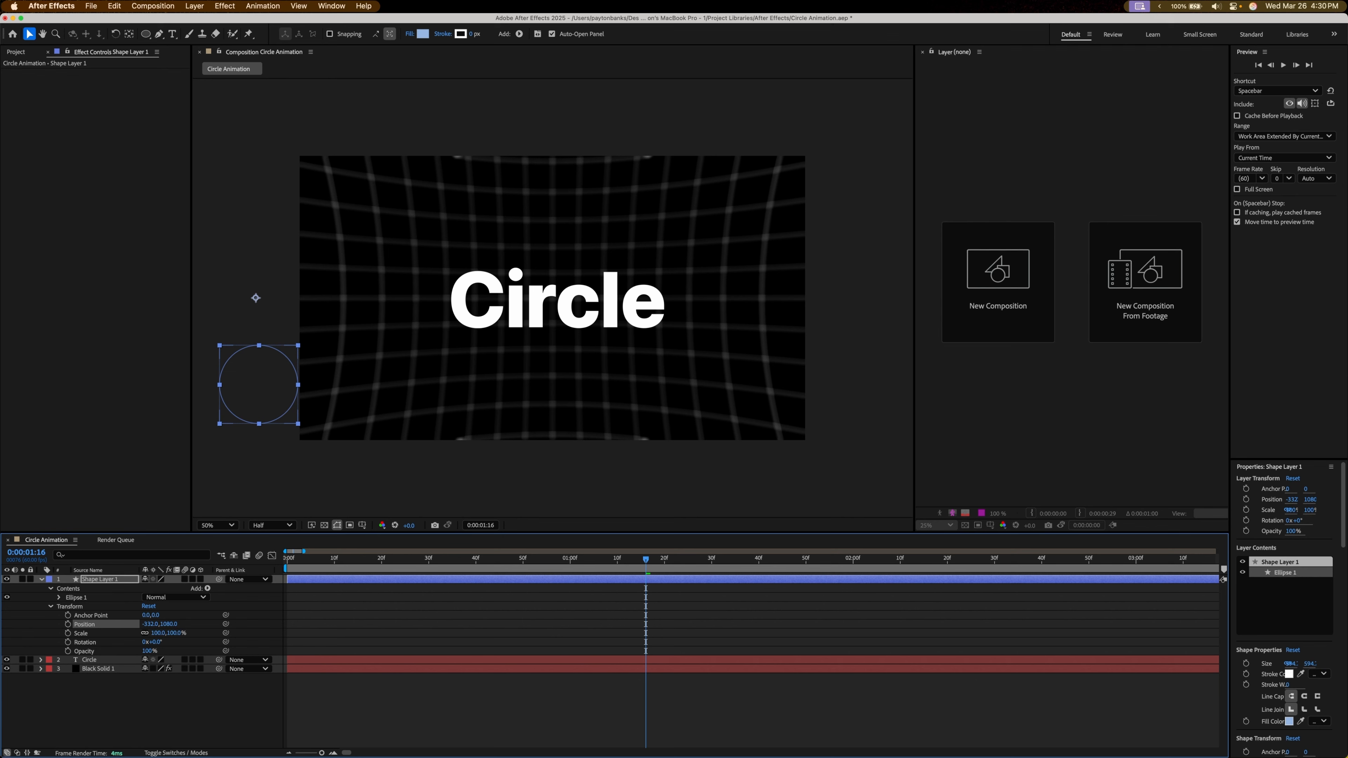
# - Add a Position keyframe to the circle's shape layer at the 2-second mark
pyautogui.moveTo(308, 558); pyautogui.dragTo(261, 555)
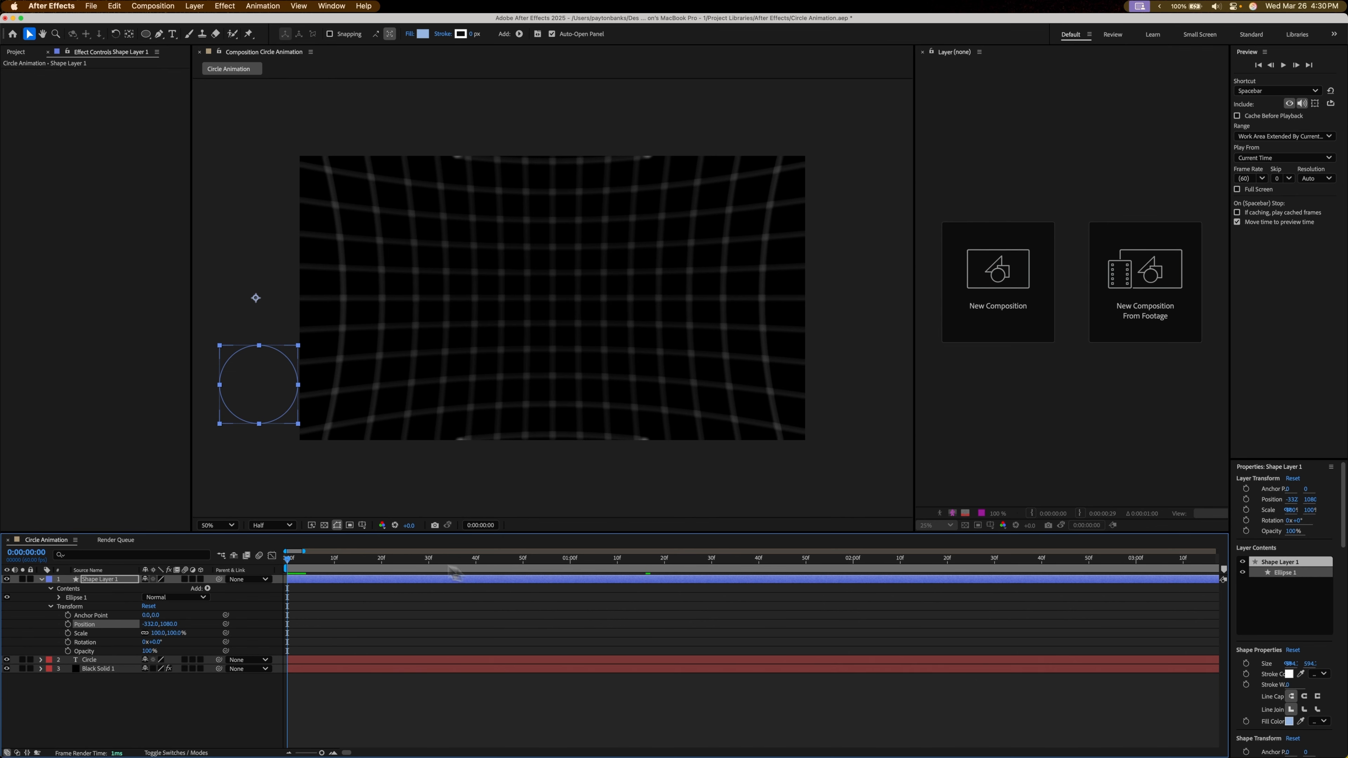
pyautogui.moveTo(307, 550); pyautogui.dragTo(348, 550)
pyautogui.moveTo(429, 558)
pyautogui.mouseDown()
pyautogui.moveTo(452, 565)
pyautogui.moveTo(429, 573)
pyautogui.mouseUp()
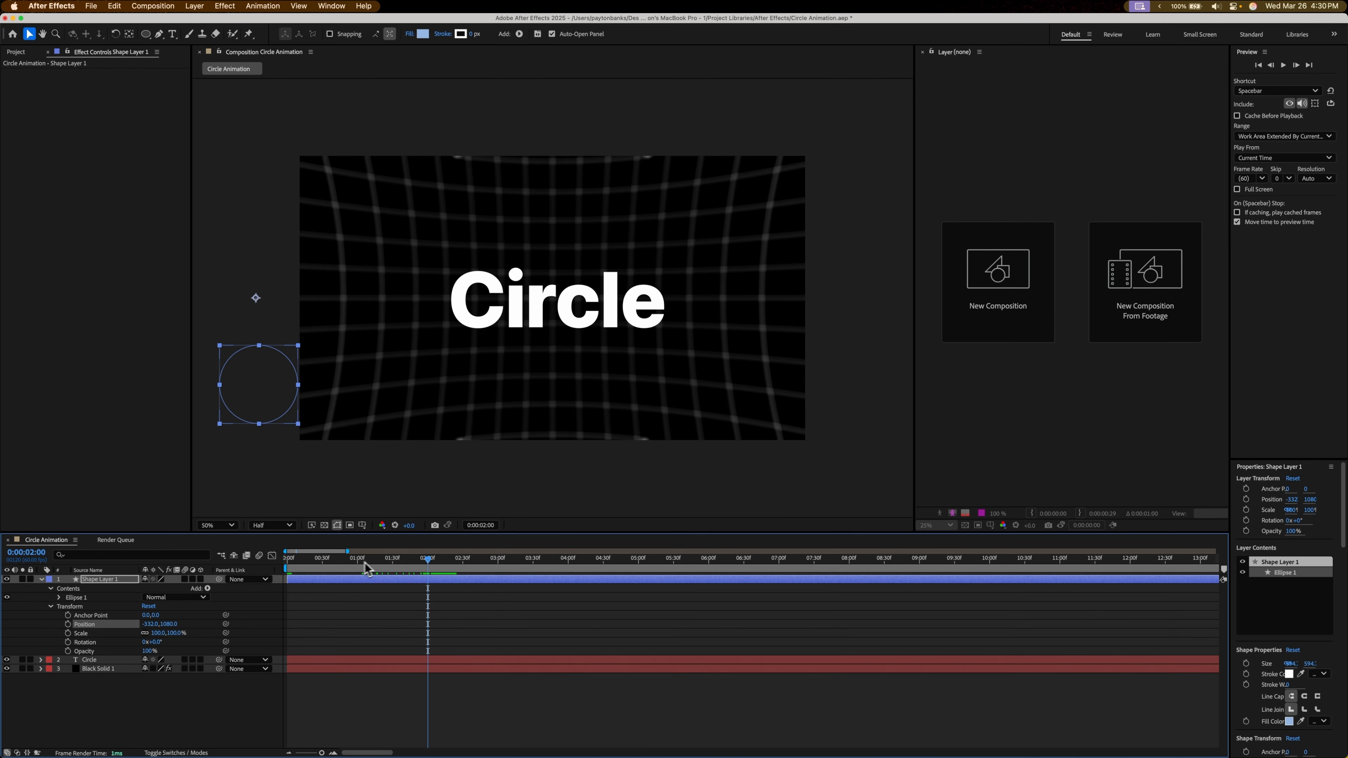
pyautogui.moveTo(348, 552); pyautogui.dragTo(315, 559)
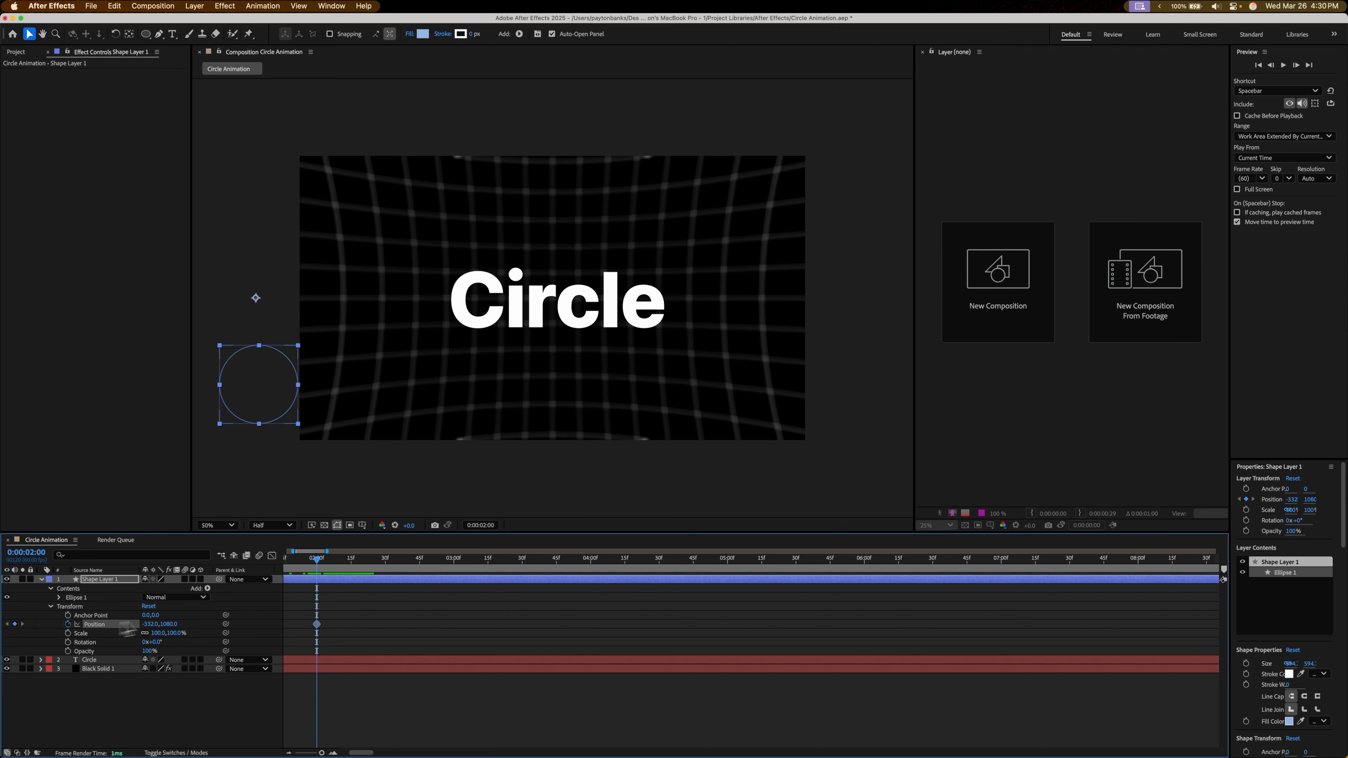
# - Set the shape layer's X position to 4131 at the 3-second mark, past the composition's right edge
pyautogui.moveTo(325, 564); pyautogui.dragTo(454, 574)
pyautogui.moveTo(327, 552); pyautogui.dragTo(304, 552)
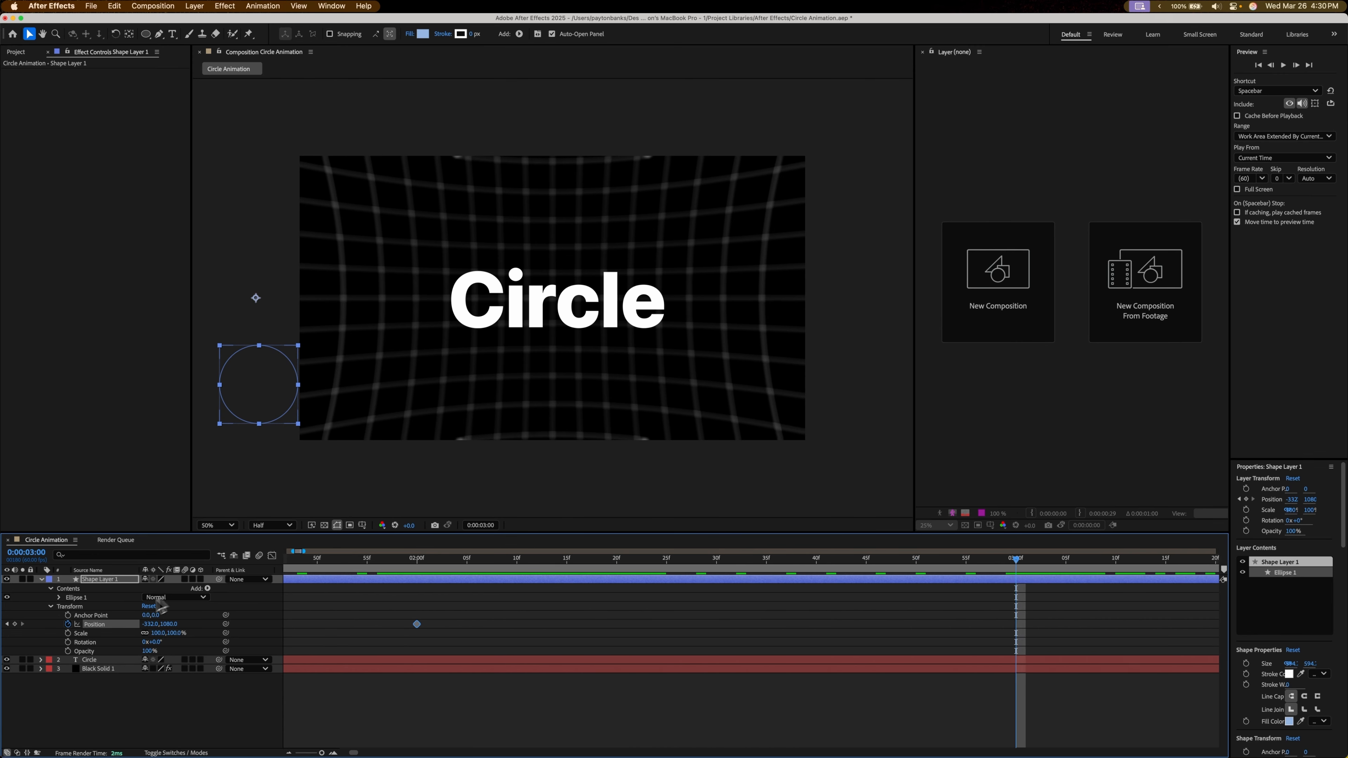
pyautogui.moveTo(150, 624); pyautogui.dragTo(1340, 376)
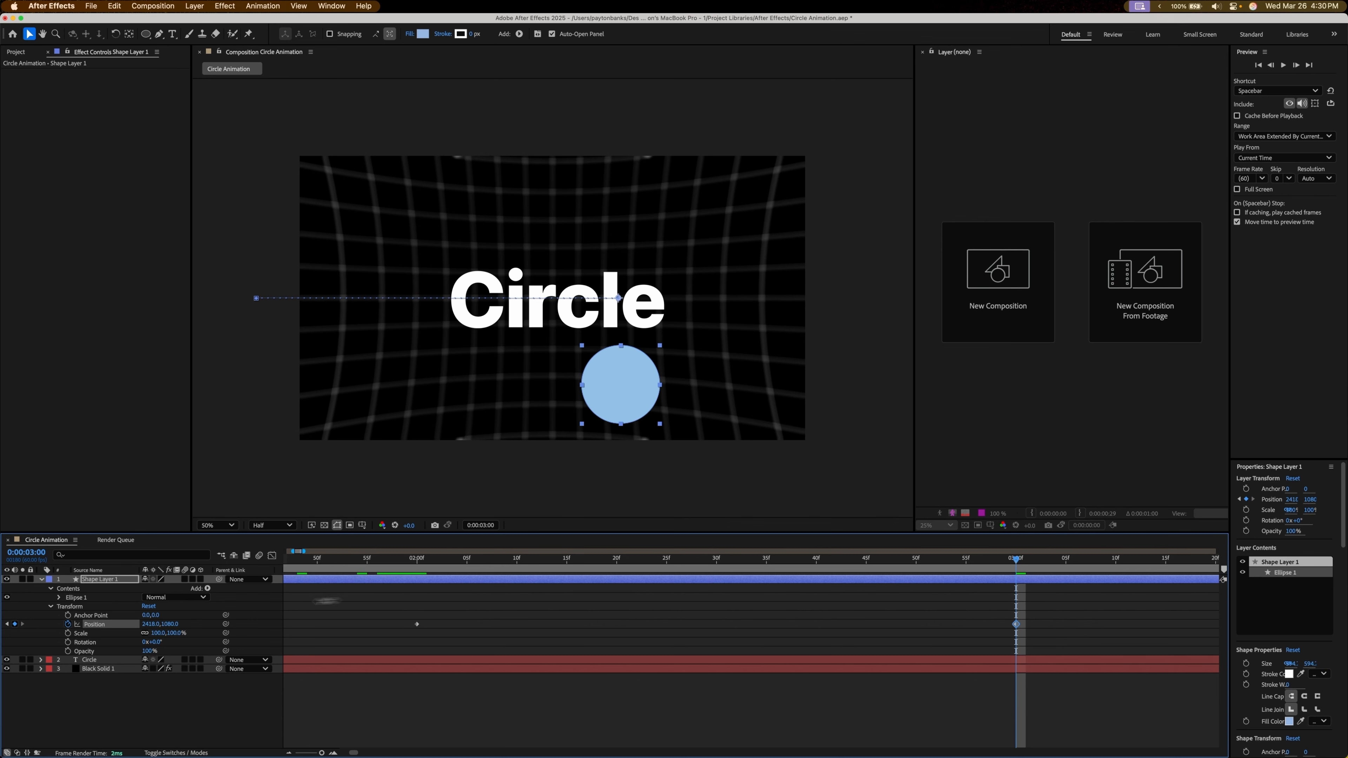
pyautogui.moveTo(151, 624); pyautogui.dragTo(938, 514)
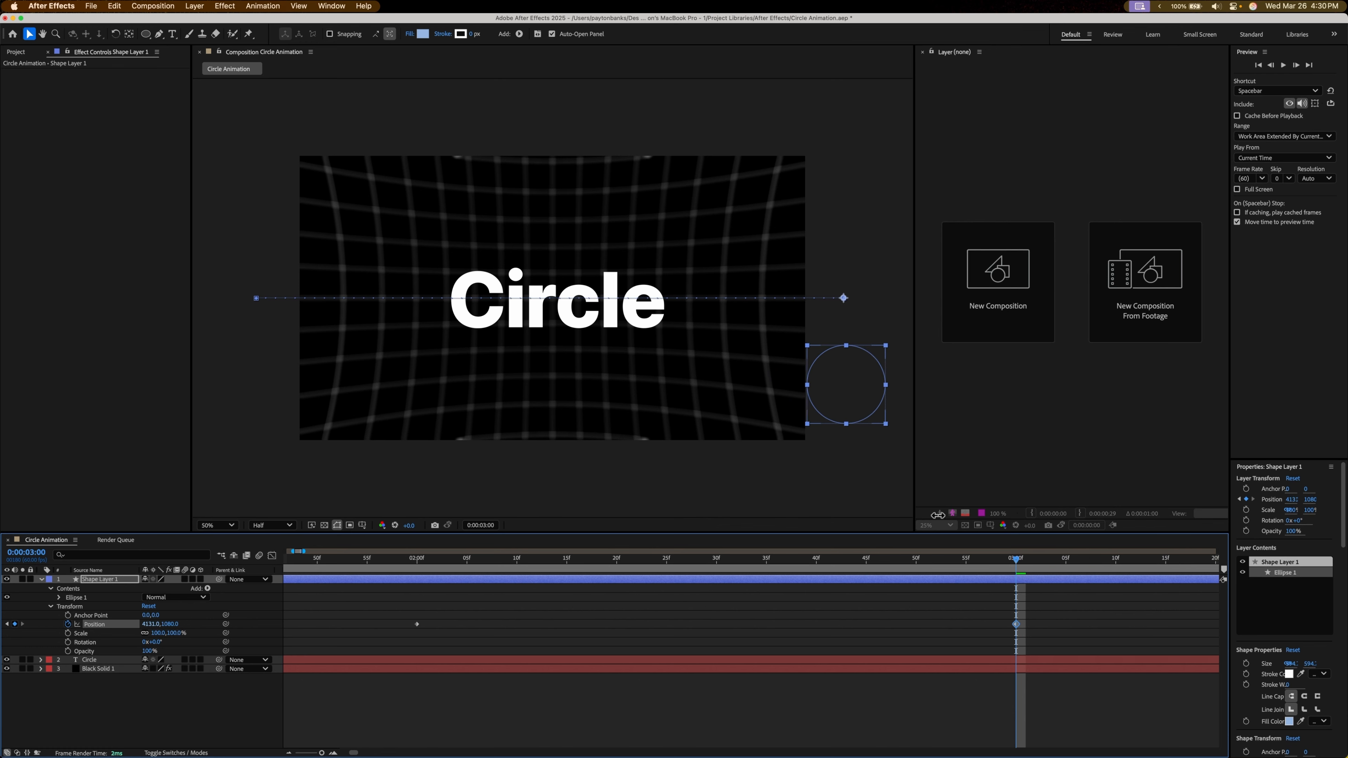
pyautogui.click(840, 508)
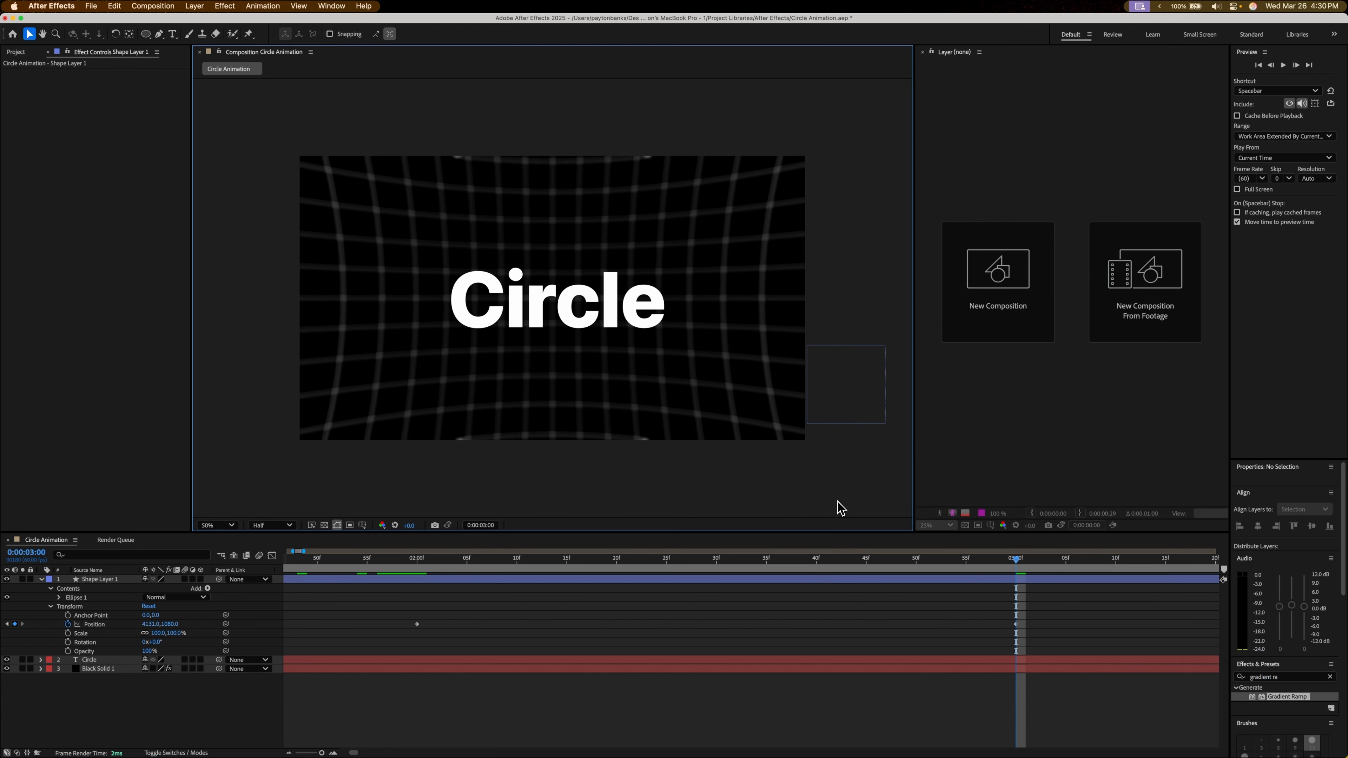
# - Preview the circle's movement and apply Easy Ease to both of its Position keyframes
pyautogui.moveTo(886, 557); pyautogui.dragTo(397, 574)
pyautogui.press('space')
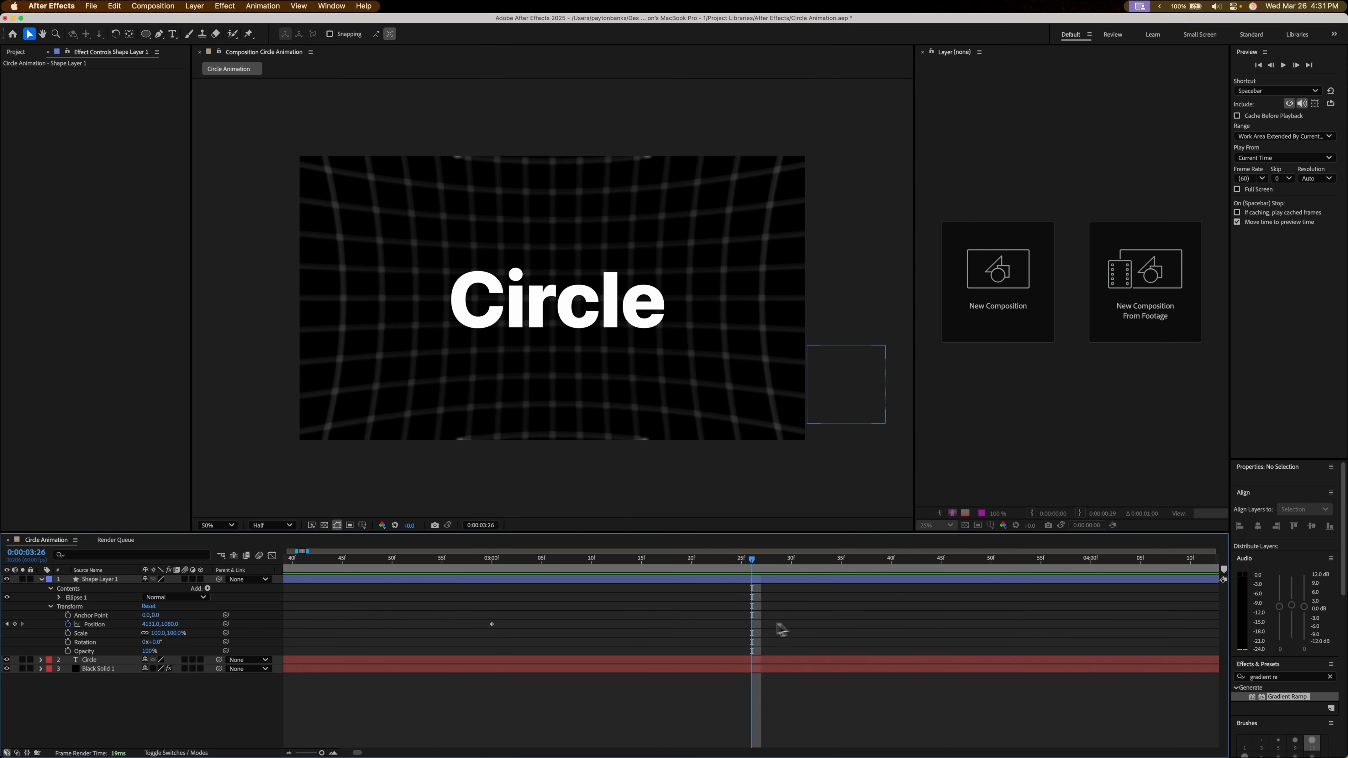
pyautogui.moveTo(752, 627); pyautogui.dragTo(991, 623)
pyautogui.moveTo(865, 623)
pyautogui.mouseDown()
pyautogui.moveTo(1000, 618)
pyautogui.moveTo(647, 584)
pyautogui.moveTo(295, 601)
pyautogui.mouseUp()
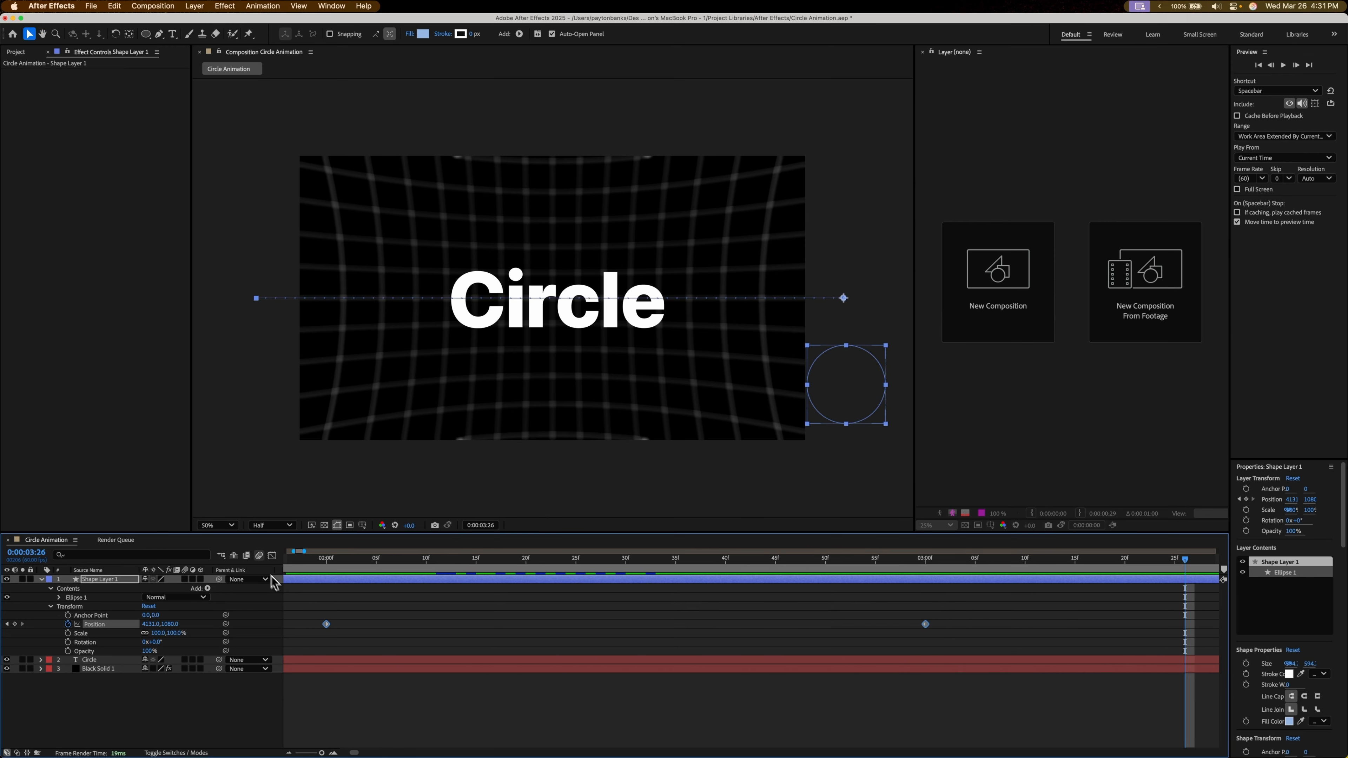
pyautogui.press('F9')
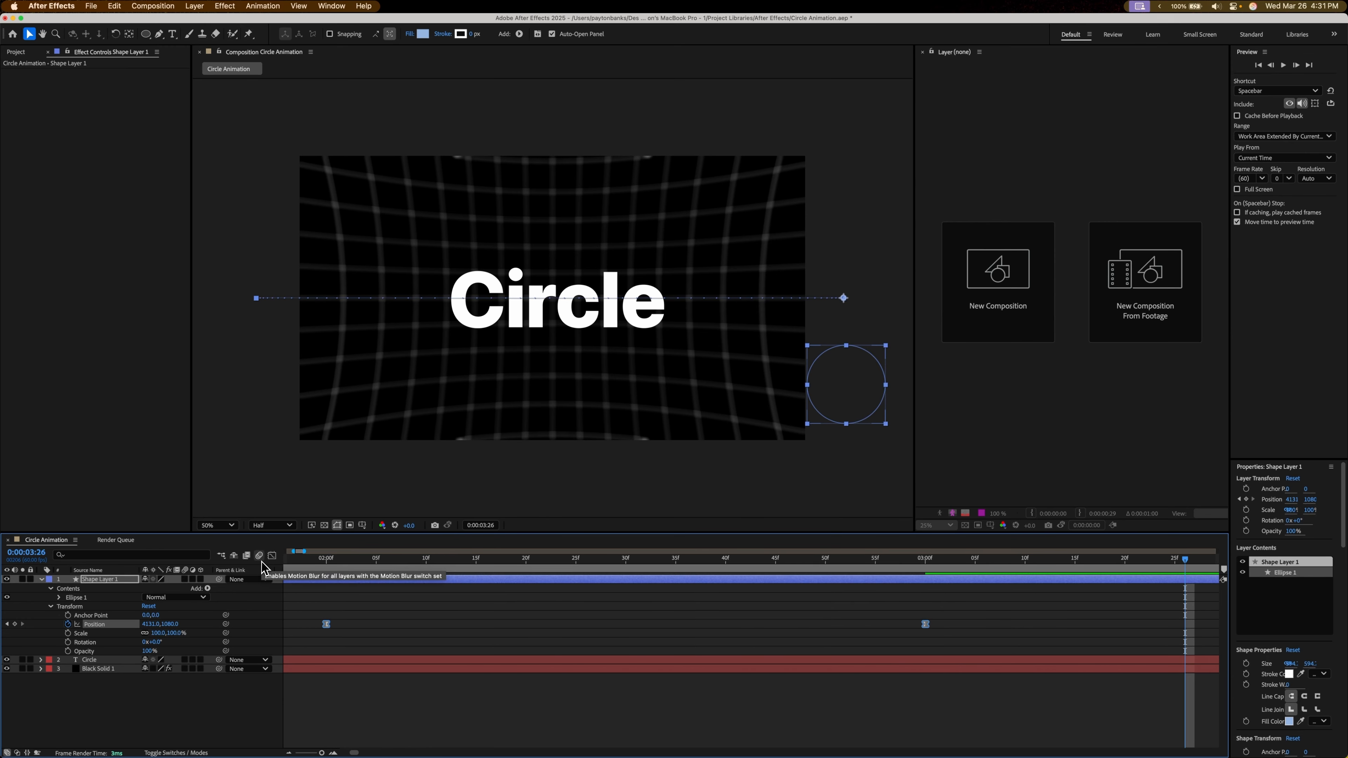
# - Preview the circle's motion and stretch both Position ease handles inward in the speed graph for a steeper mid-move peak
pyautogui.click(319, 567)
pyautogui.press('space')
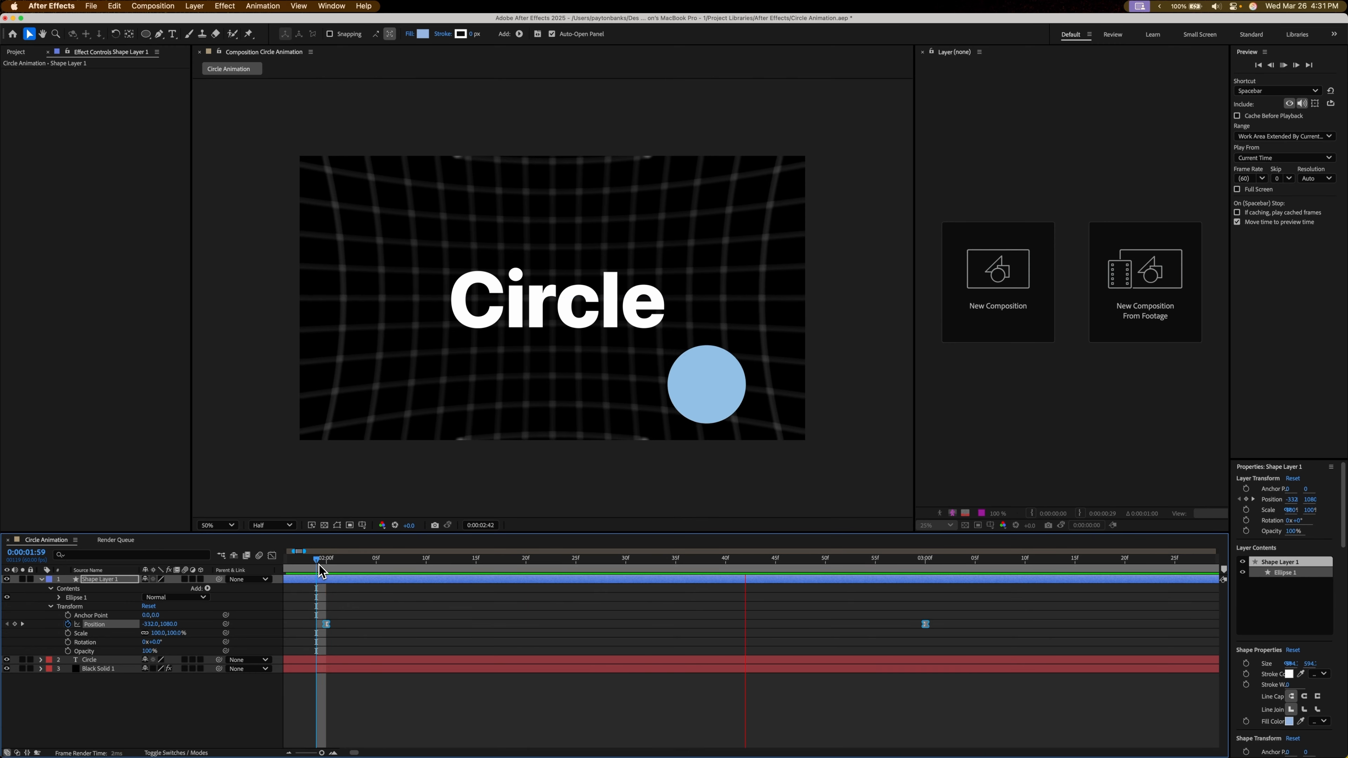
pyautogui.press('space')
pyautogui.click(272, 555)
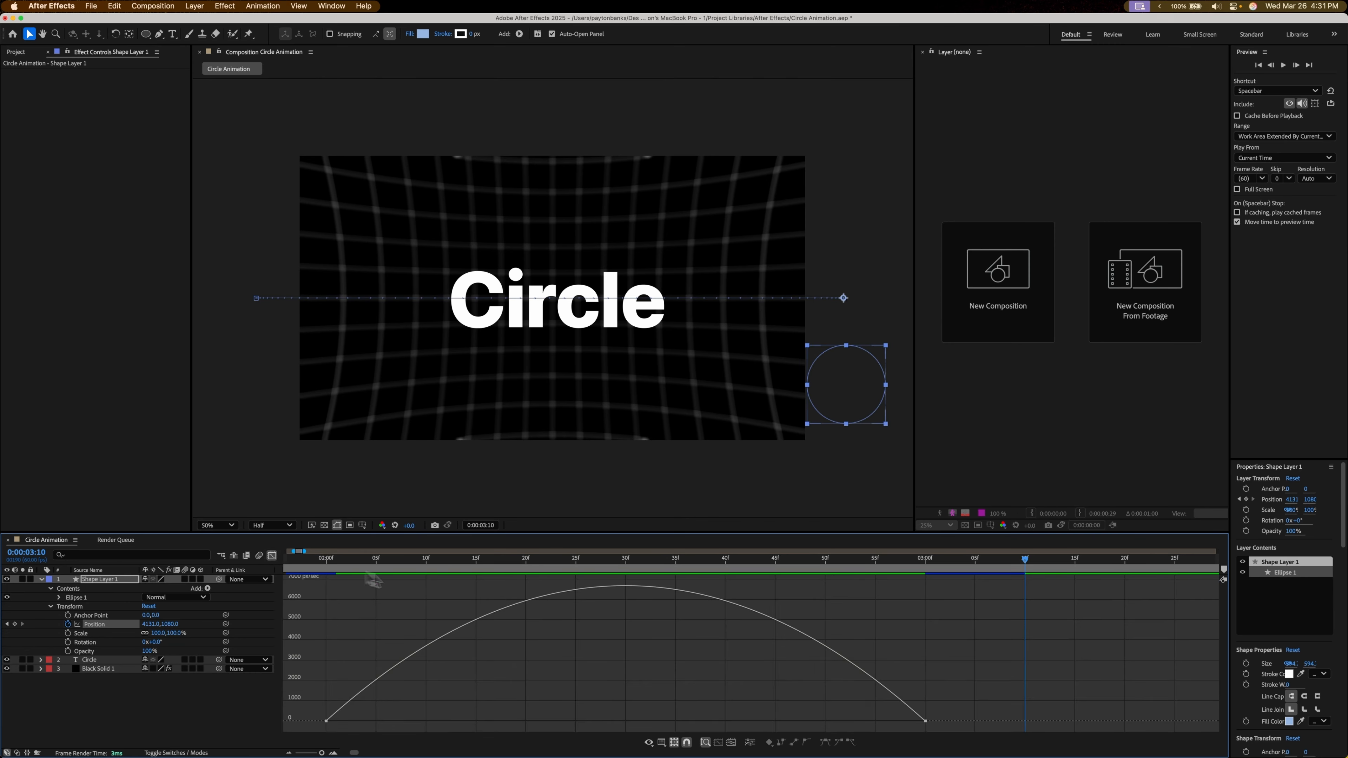
pyautogui.click(327, 722)
pyautogui.moveTo(425, 721); pyautogui.dragTo(529, 737)
pyautogui.moveTo(825, 722); pyautogui.dragTo(710, 724)
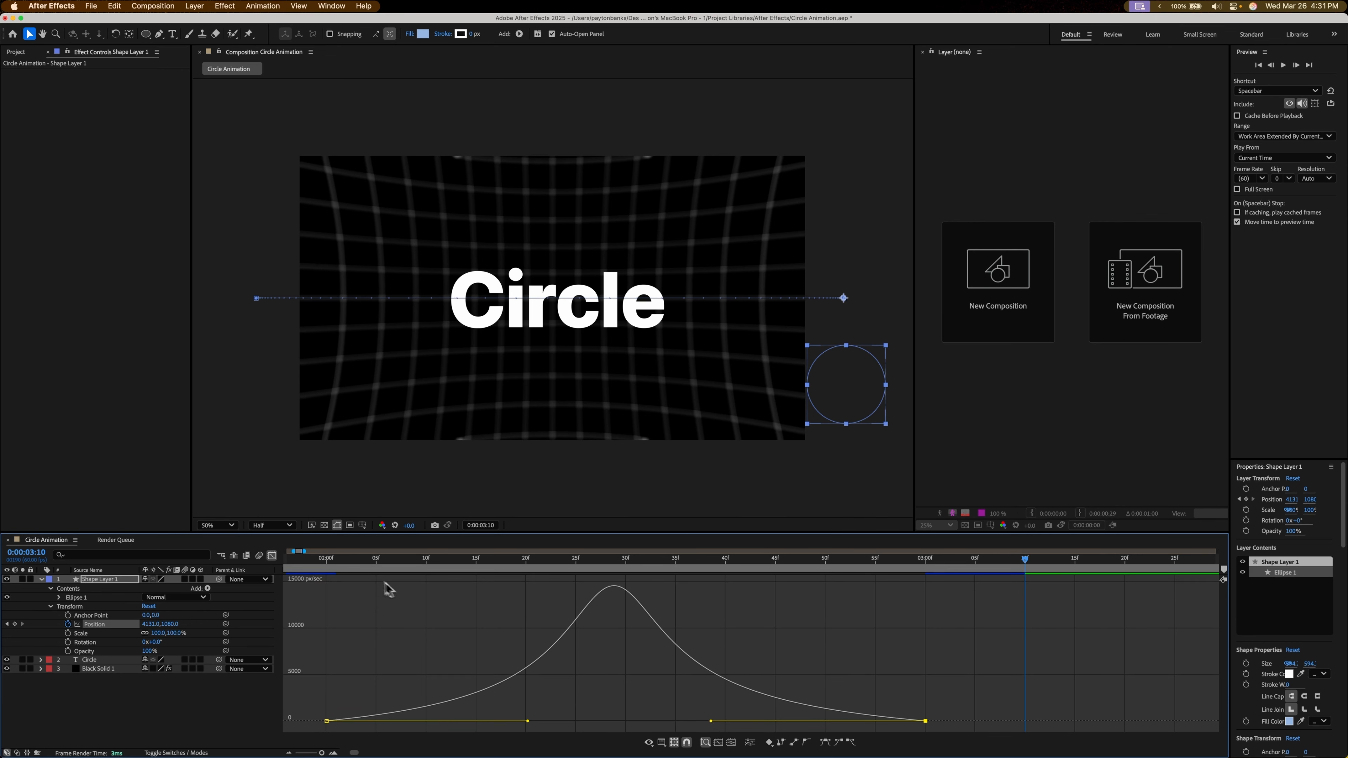
# - Check the circle's playback and pull both speed-graph ease handles even closer together, forming a sharper, narrower speed peak
pyautogui.click(326, 560)
pyautogui.press('space')
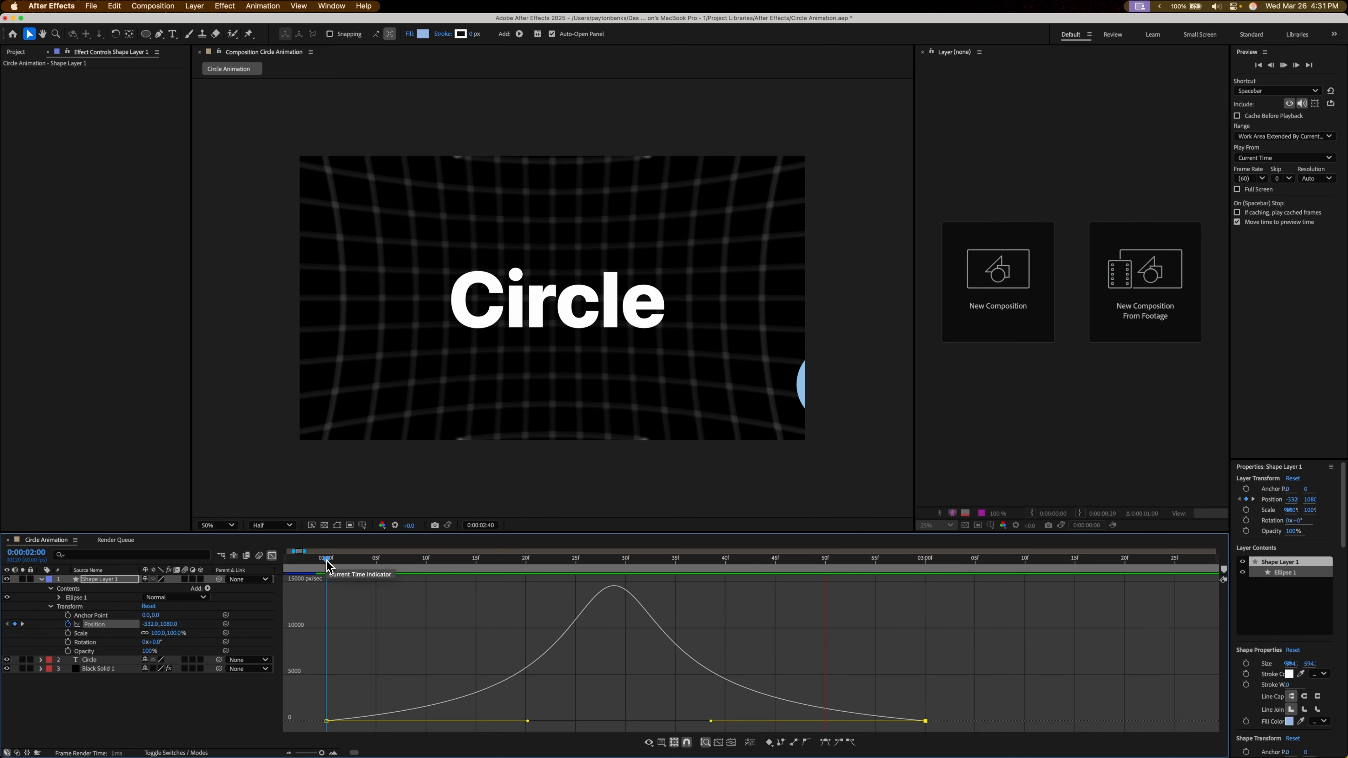
pyautogui.press('space')
pyautogui.click(541, 723)
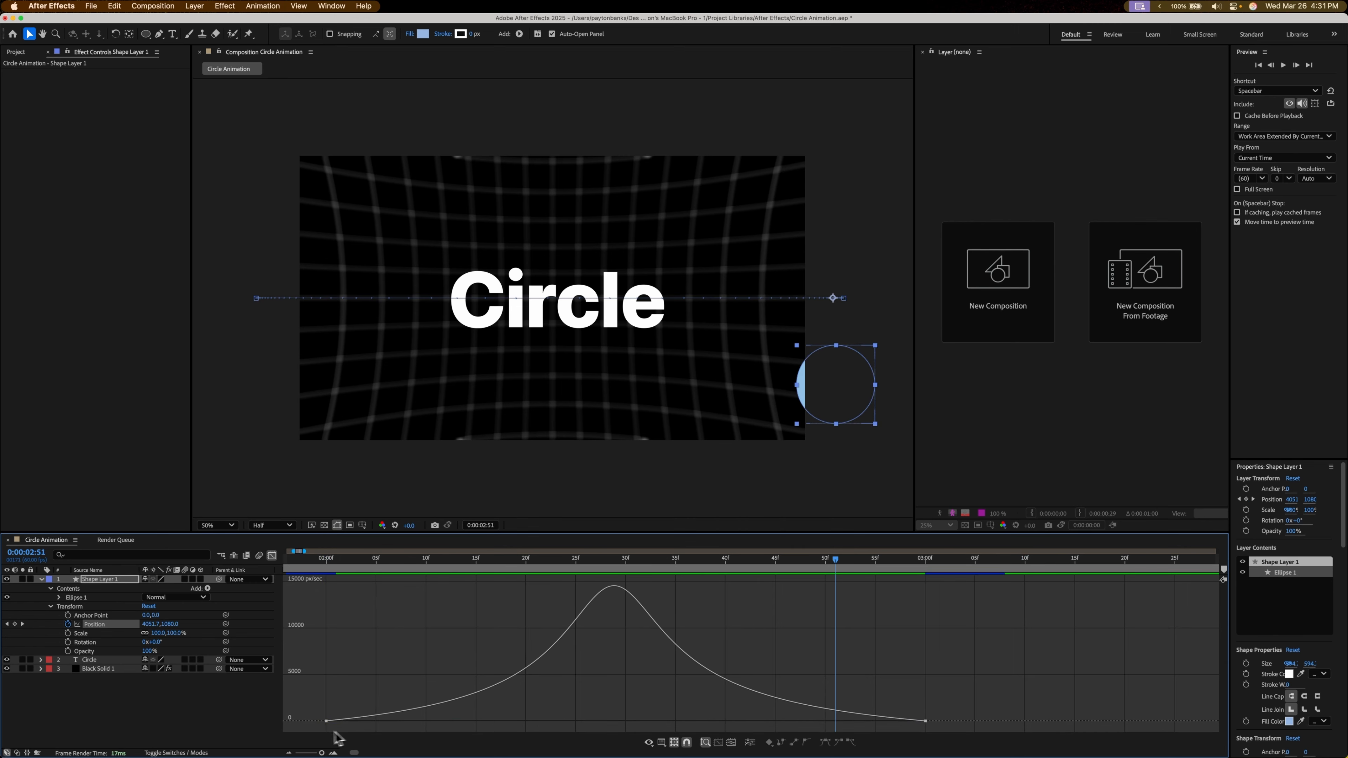
pyautogui.moveTo(318, 733); pyautogui.dragTo(934, 714)
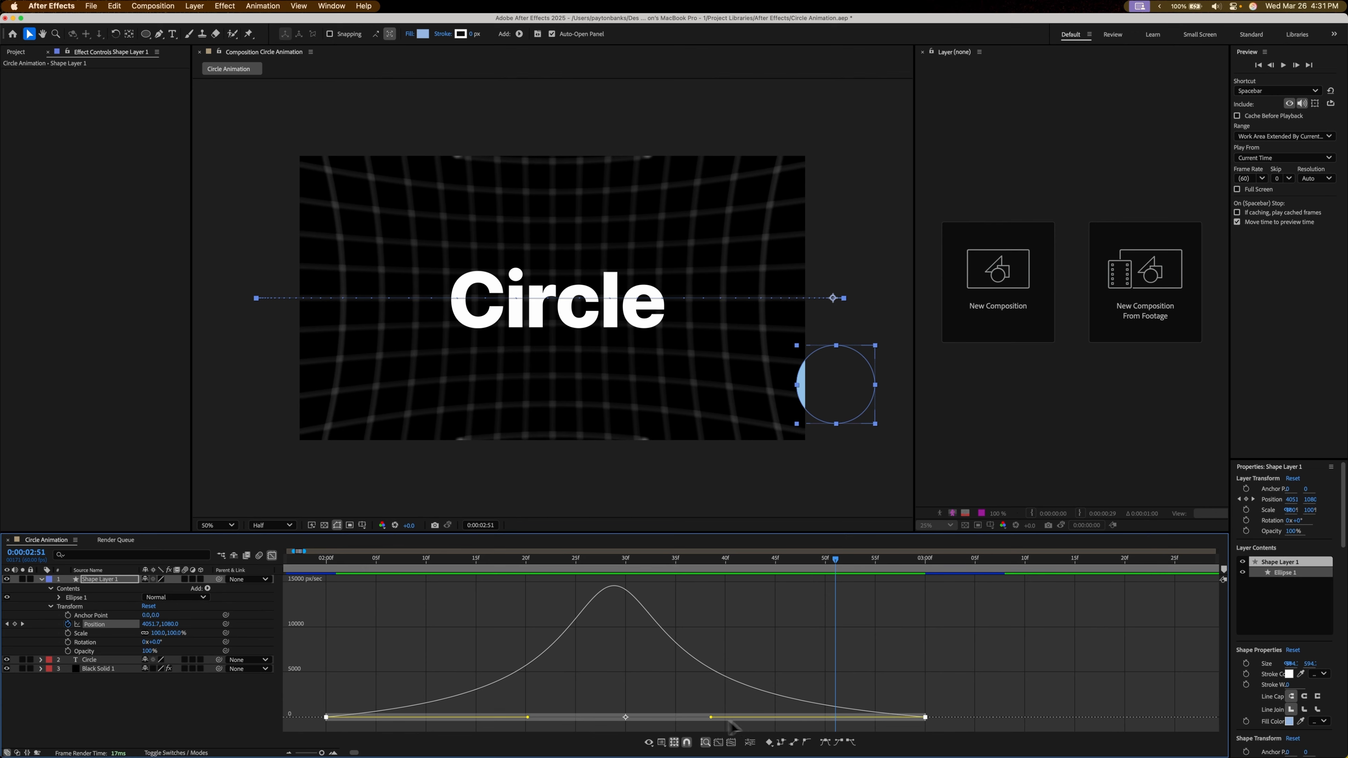
pyautogui.moveTo(711, 718); pyautogui.dragTo(668, 717)
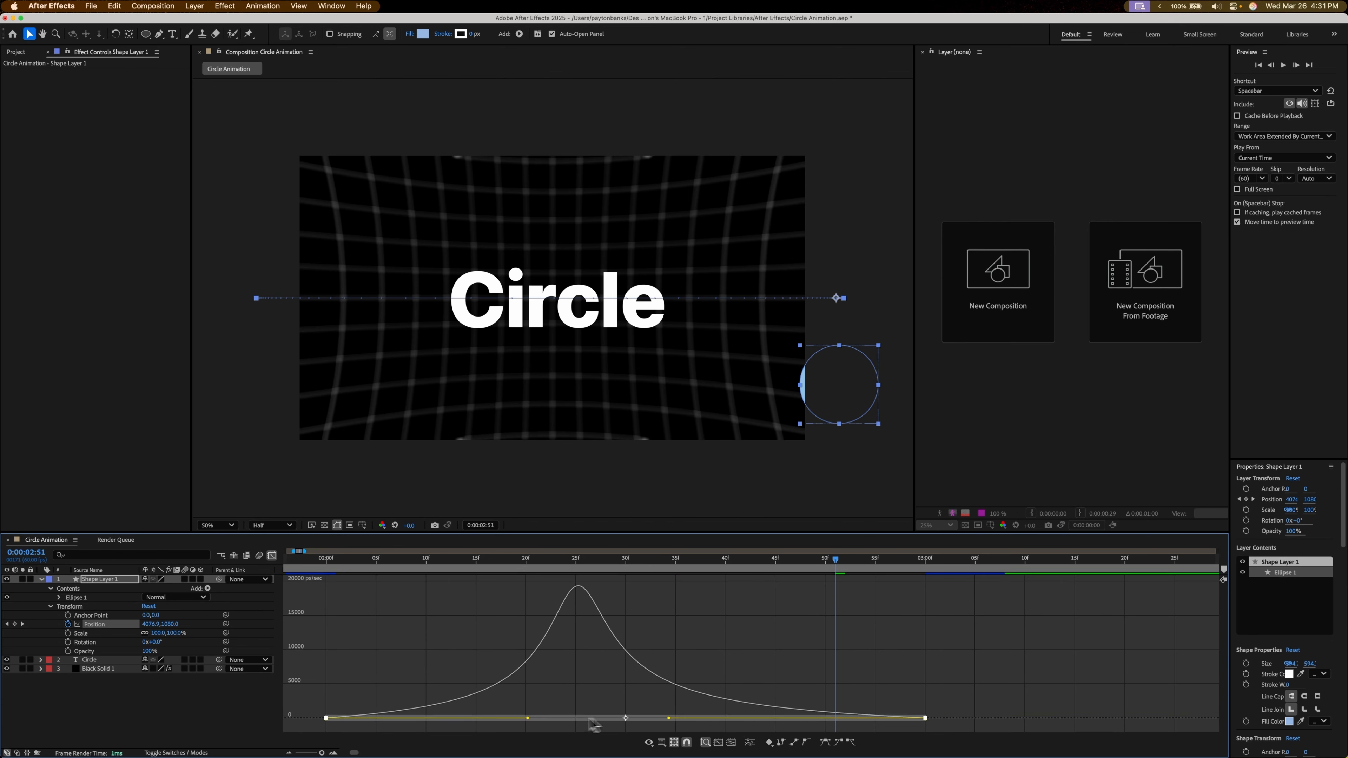
pyautogui.moveTo(528, 718); pyautogui.dragTo(576, 718)
# - Inspect the circle's Position curves as a value graph, and return to the speed graph
pyautogui.rightClick(653, 702)
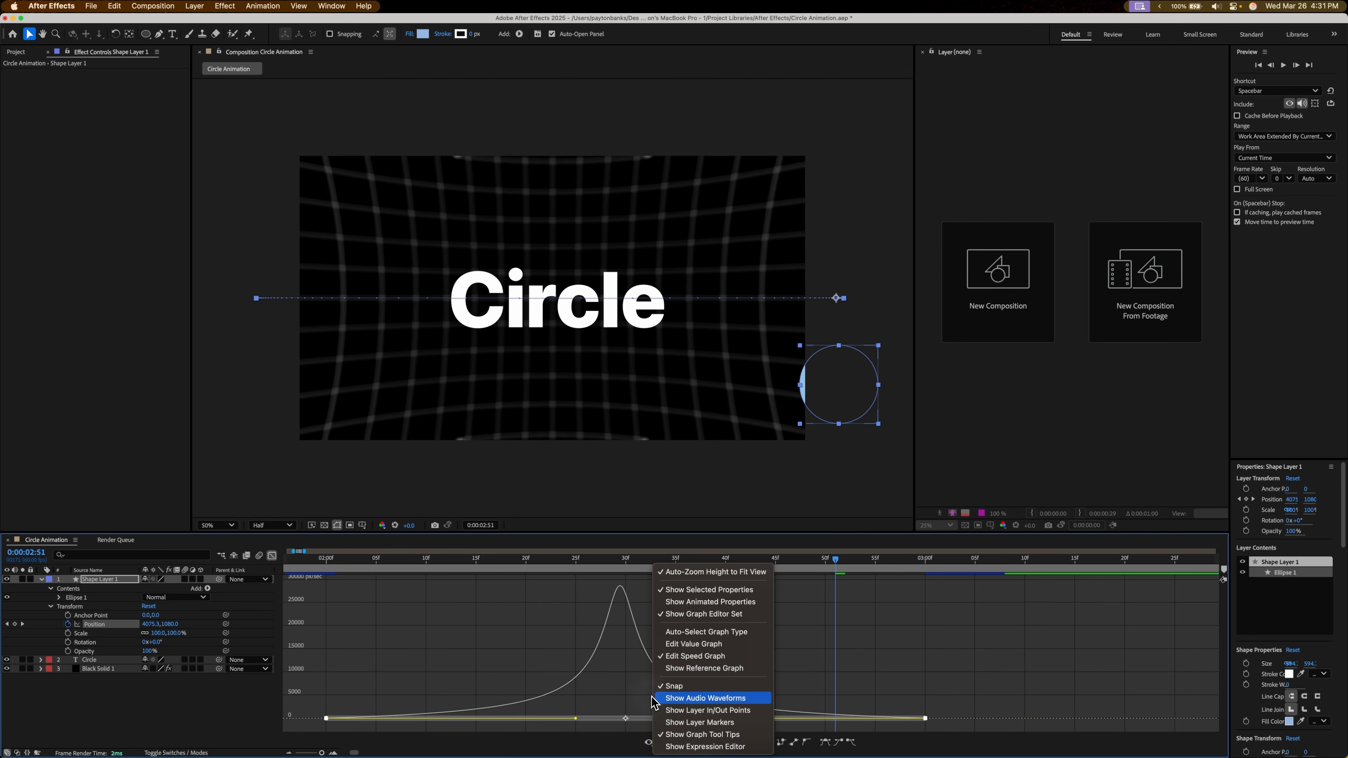
pyautogui.click(690, 644)
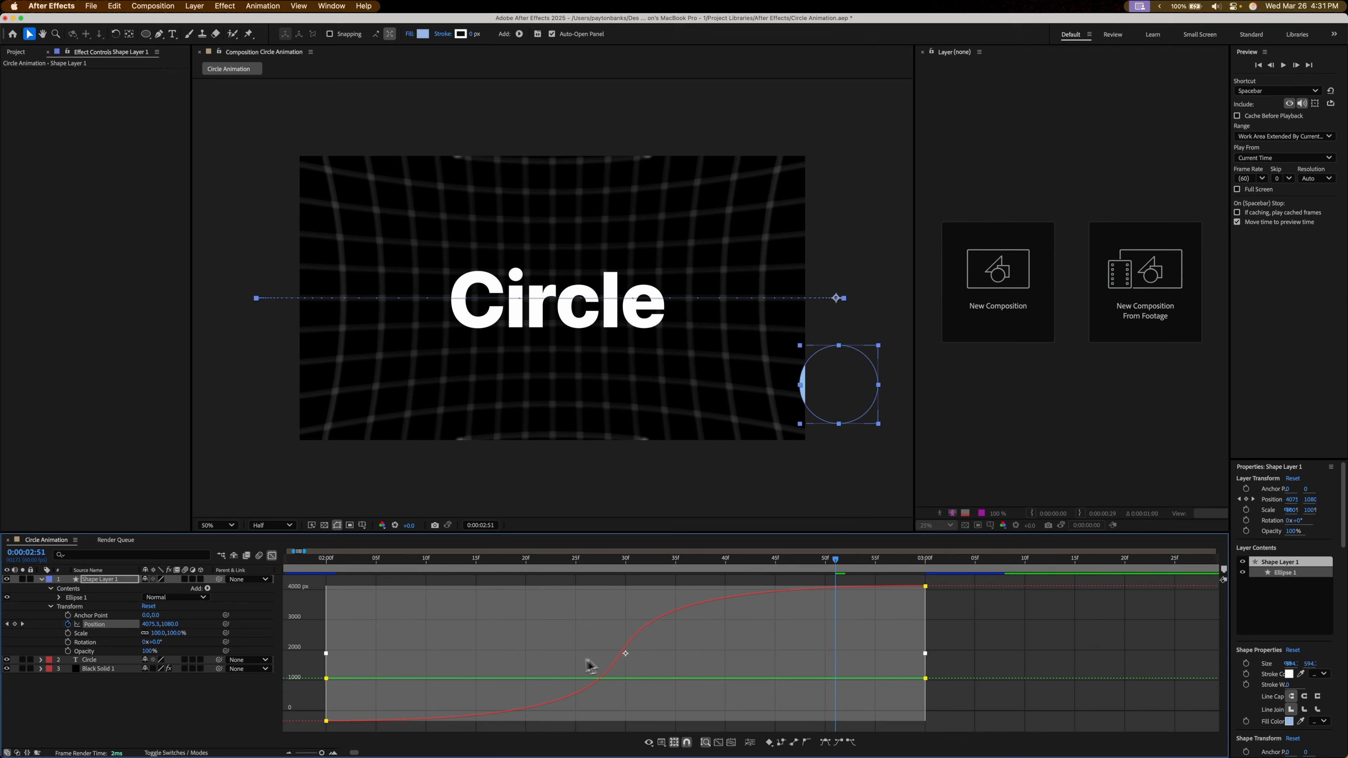
pyautogui.click(341, 726)
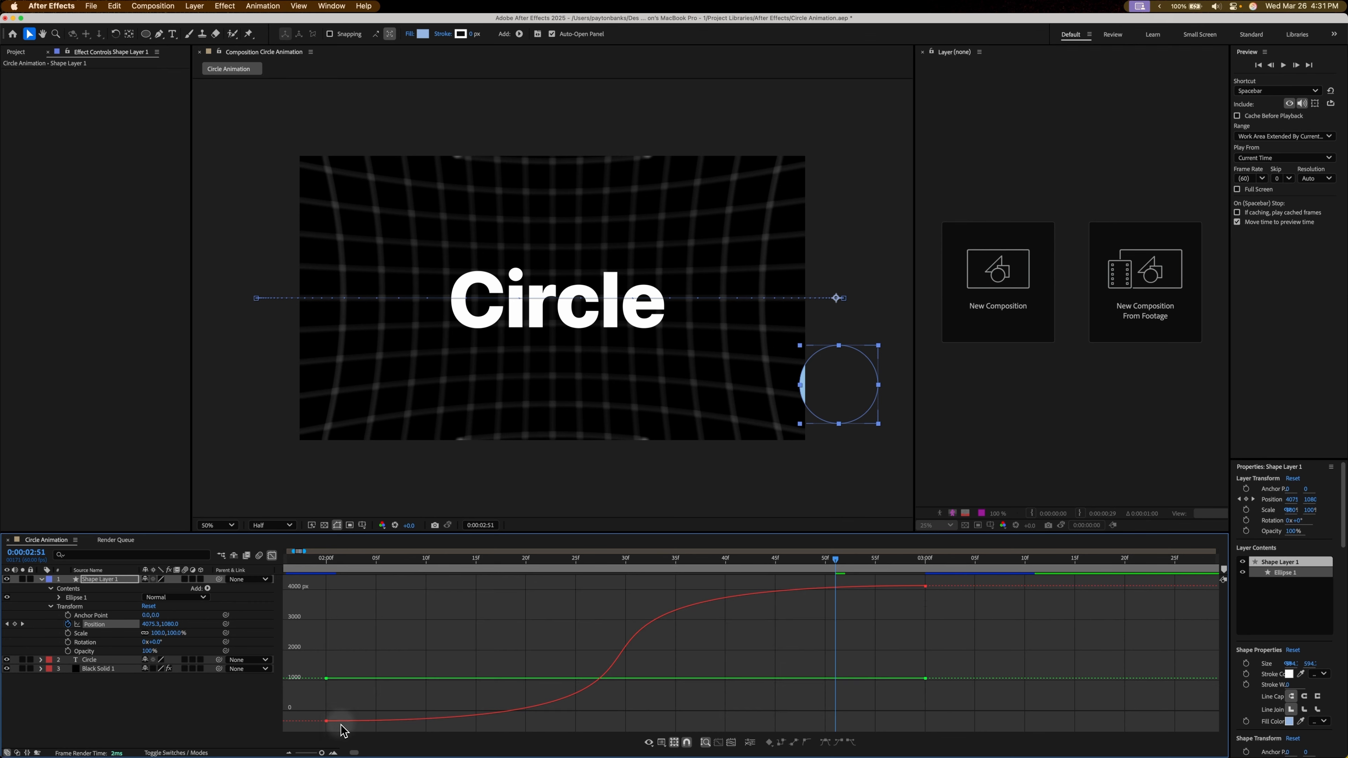
pyautogui.click(326, 722)
pyautogui.rightClick(679, 654)
pyautogui.click(697, 648)
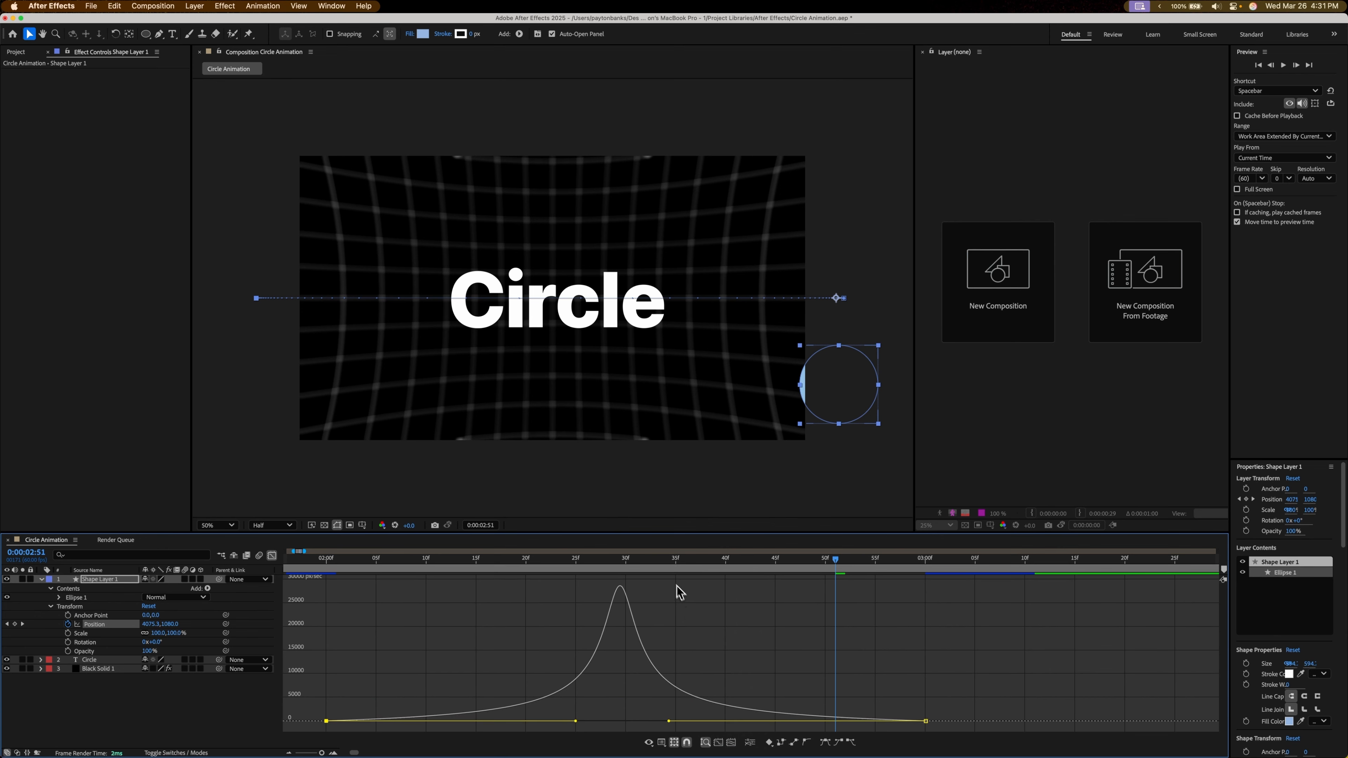
# - Preview the circle's sharpened movement from the 2-second mark and close the Graph Editor
pyautogui.moveTo(629, 563); pyautogui.dragTo(321, 579)
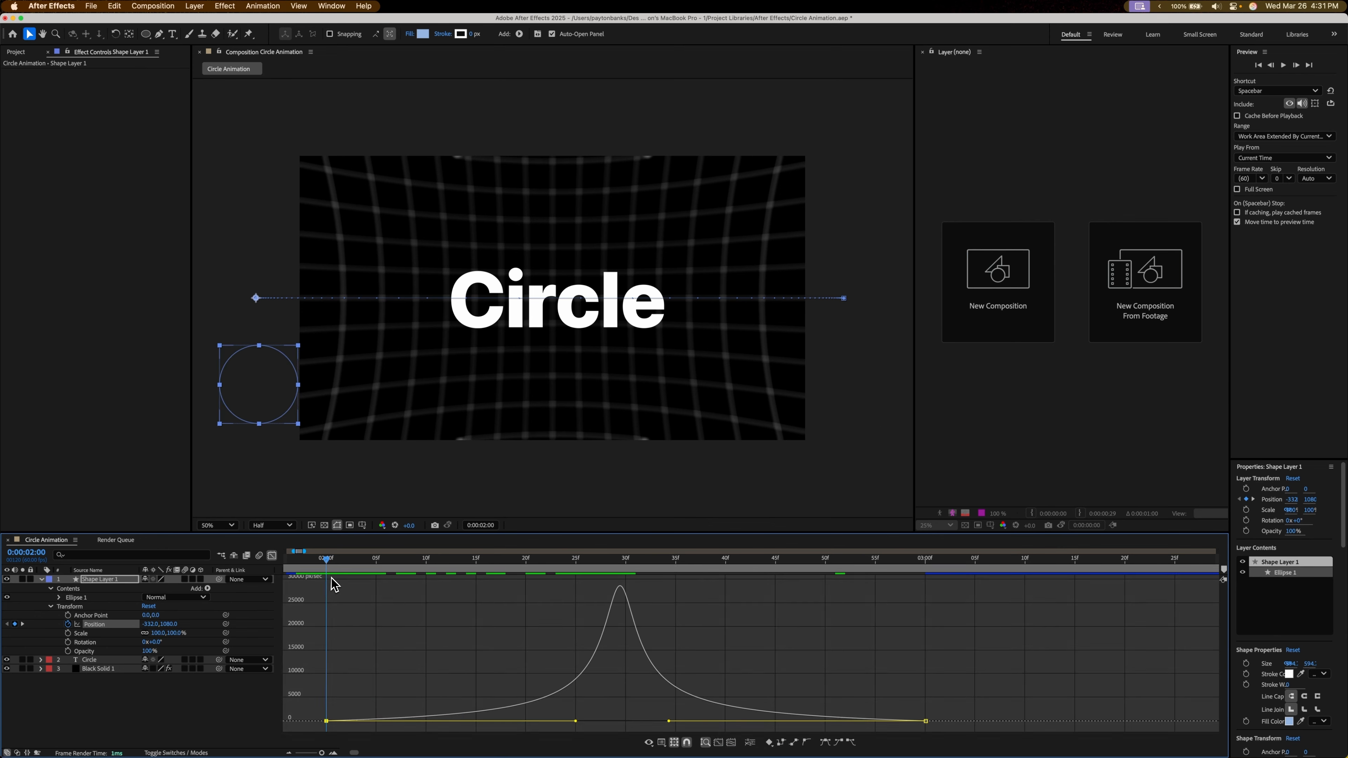
pyautogui.press('space')
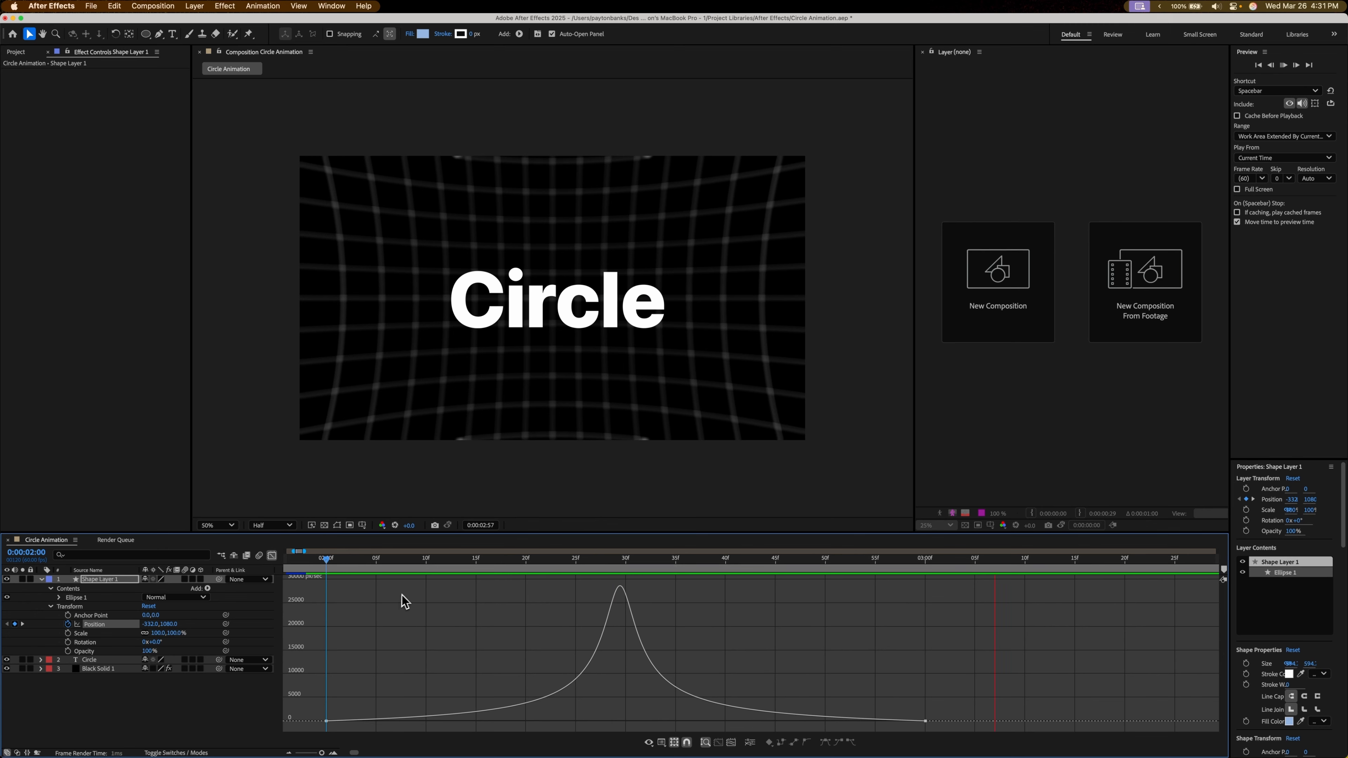
pyautogui.press('space')
pyautogui.press('space')
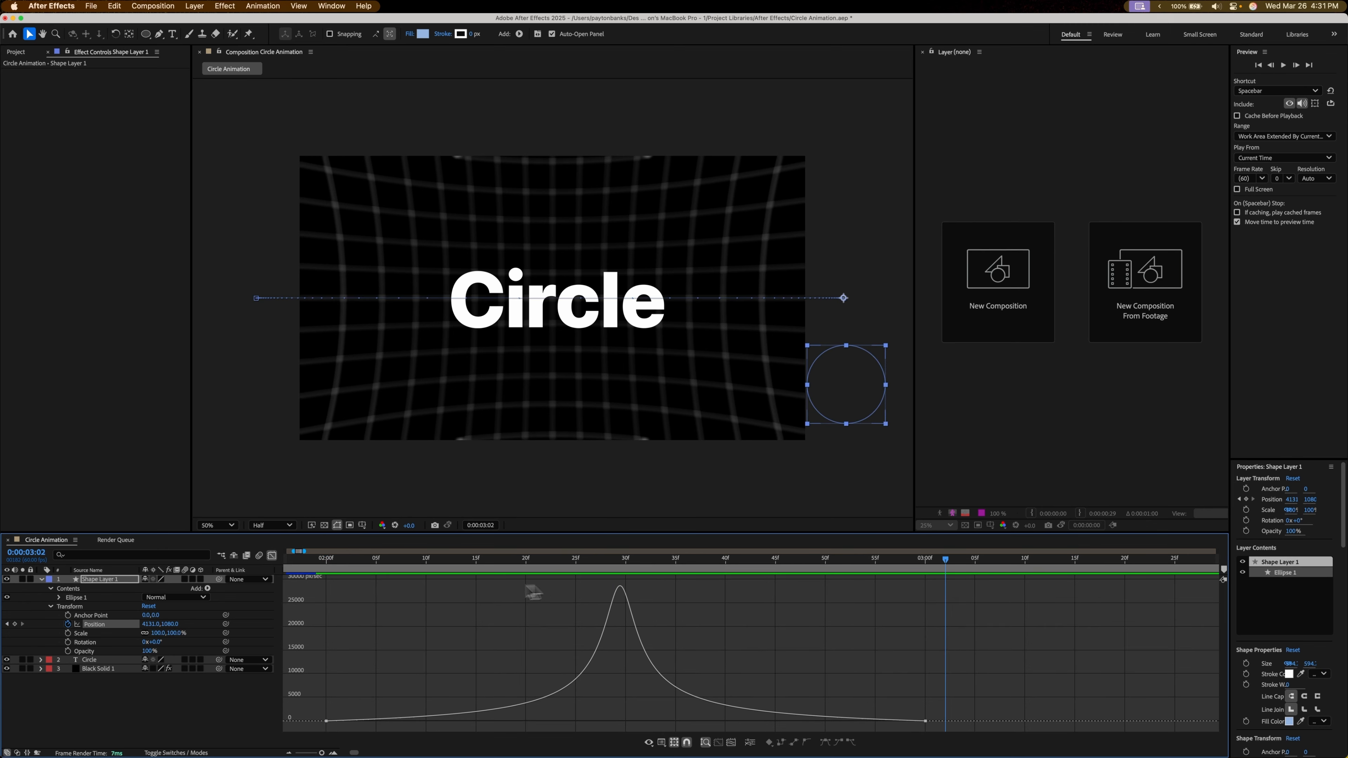
pyautogui.click(272, 556)
# - Collapse the shape layer's properties and preview the whole animation from the beginning of the composition
pyautogui.press('Home')
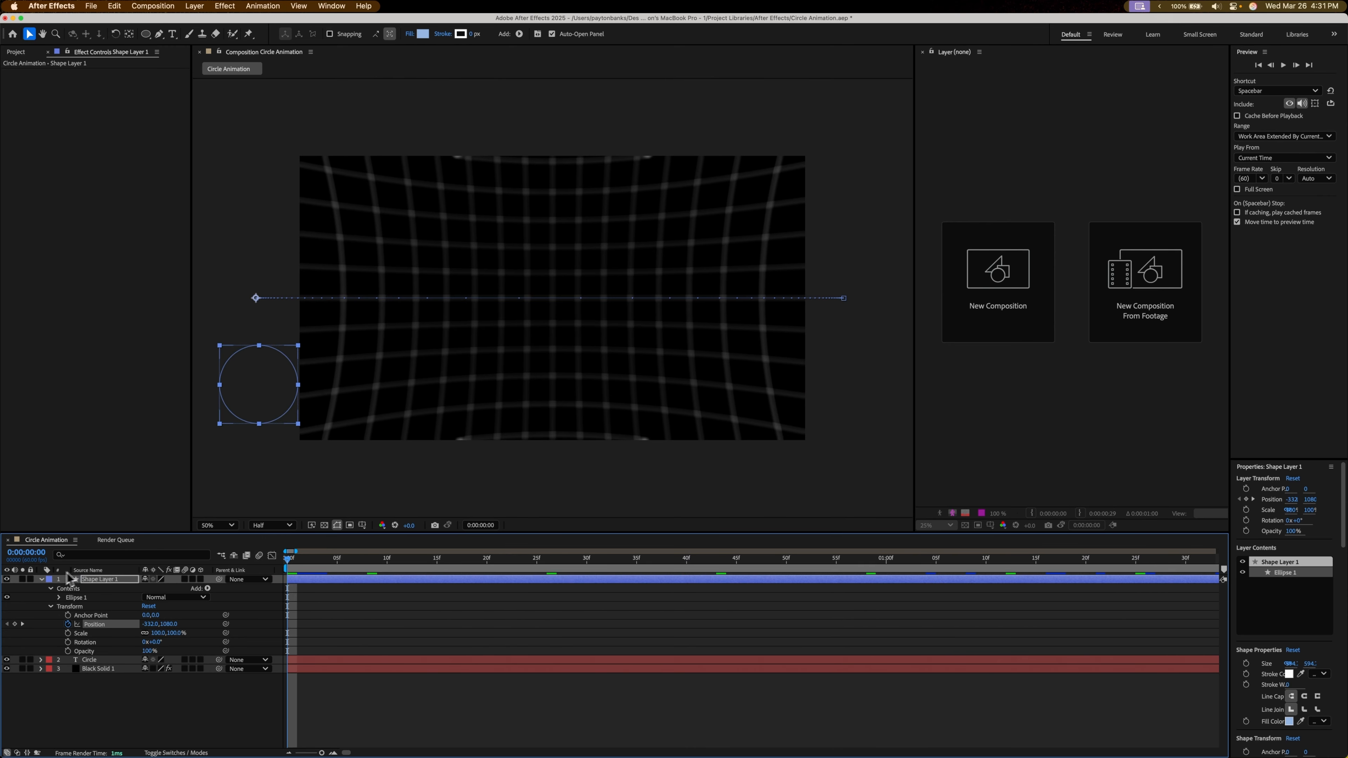
pyautogui.click(43, 579)
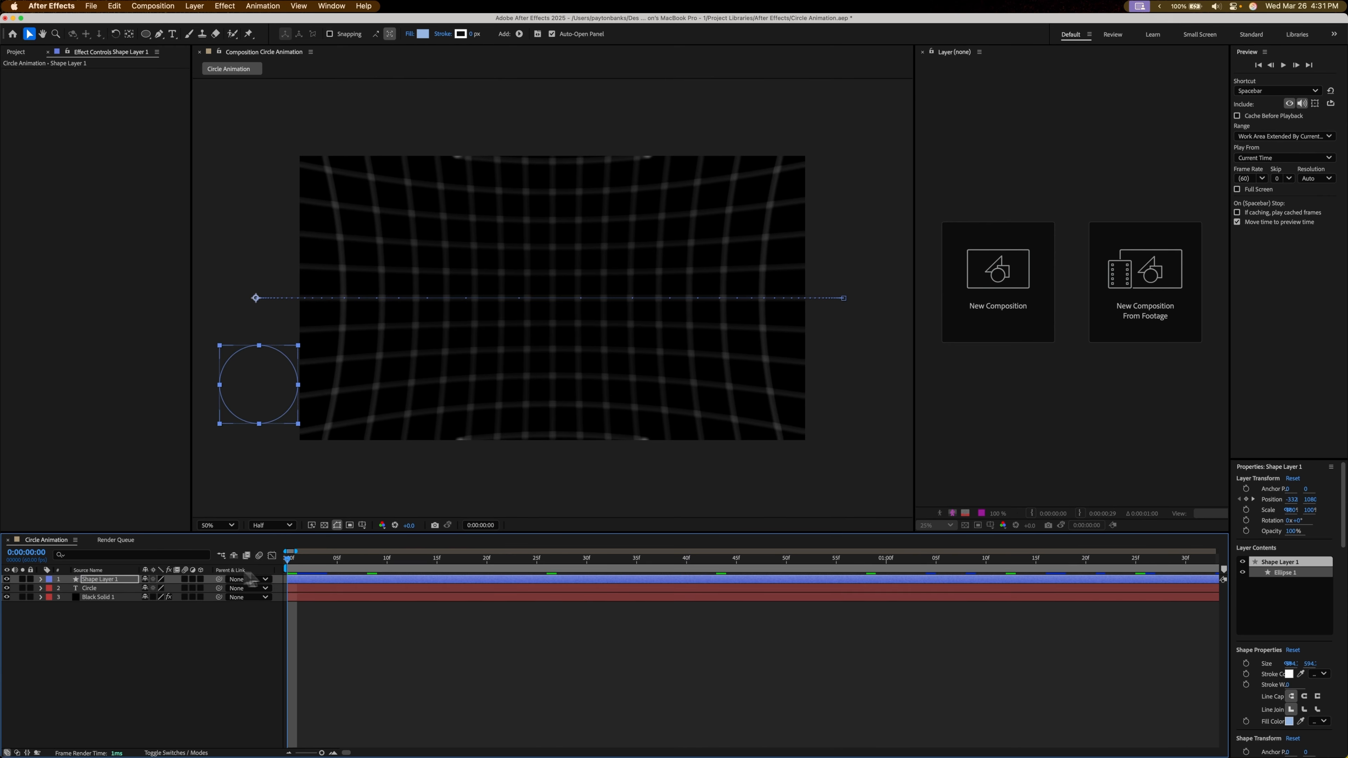
pyautogui.press('space')
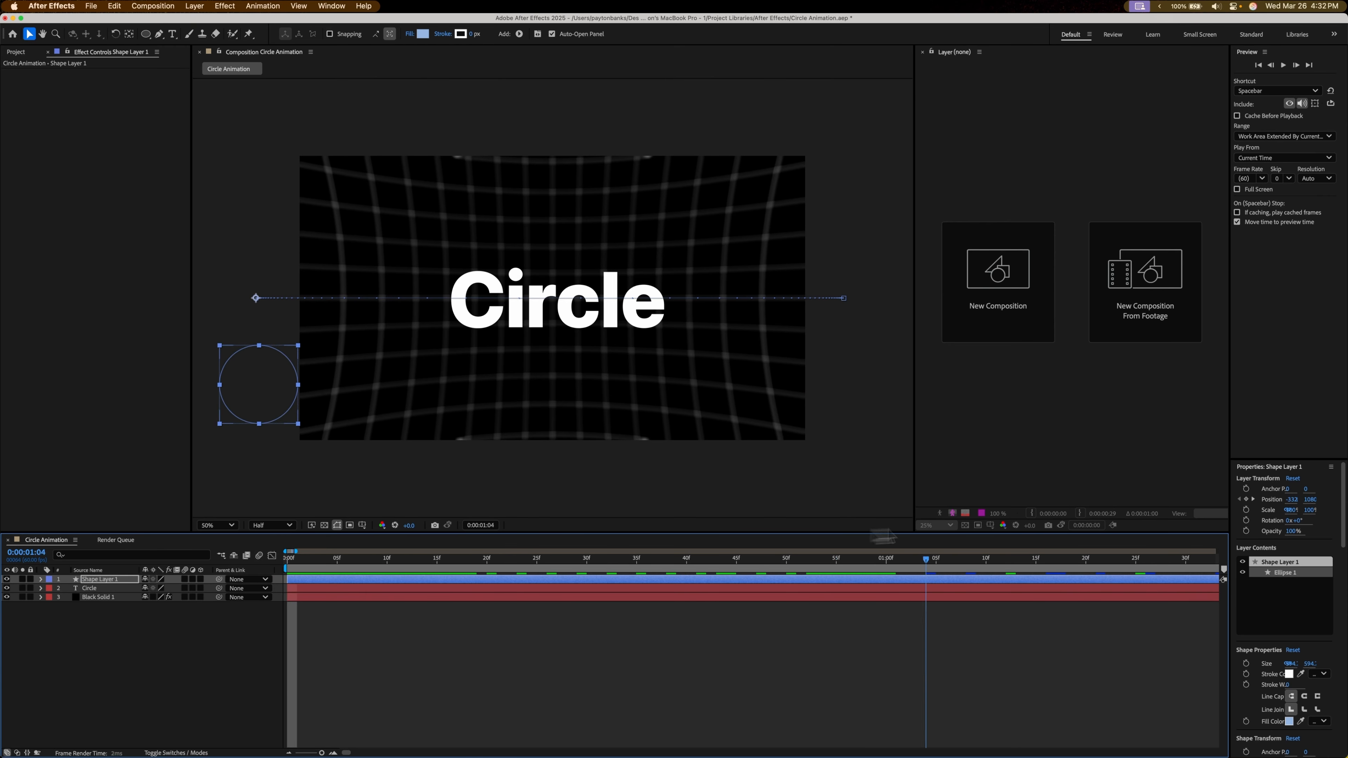
pyautogui.press('space')
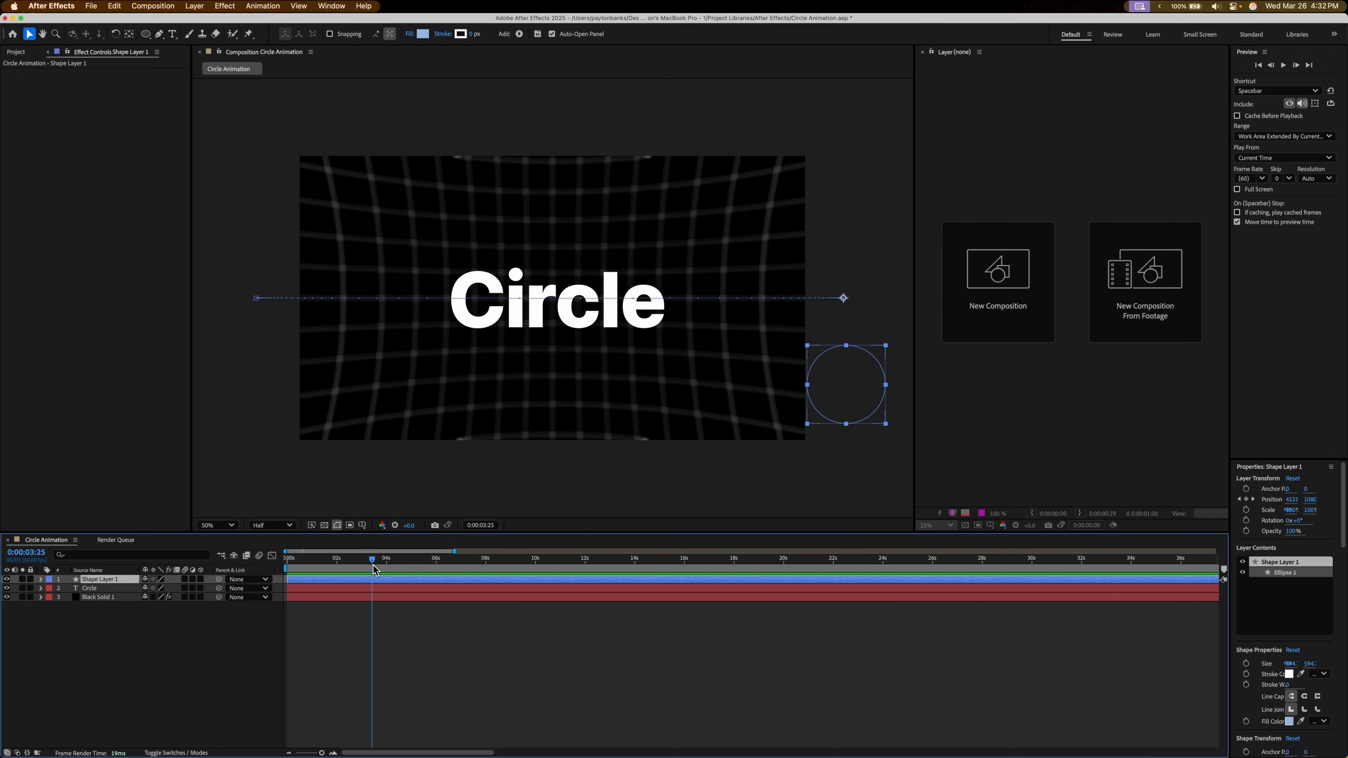
# - Trim the work area to end at 0:00:03:30 and preview the animation within that range
pyautogui.click(374, 570)
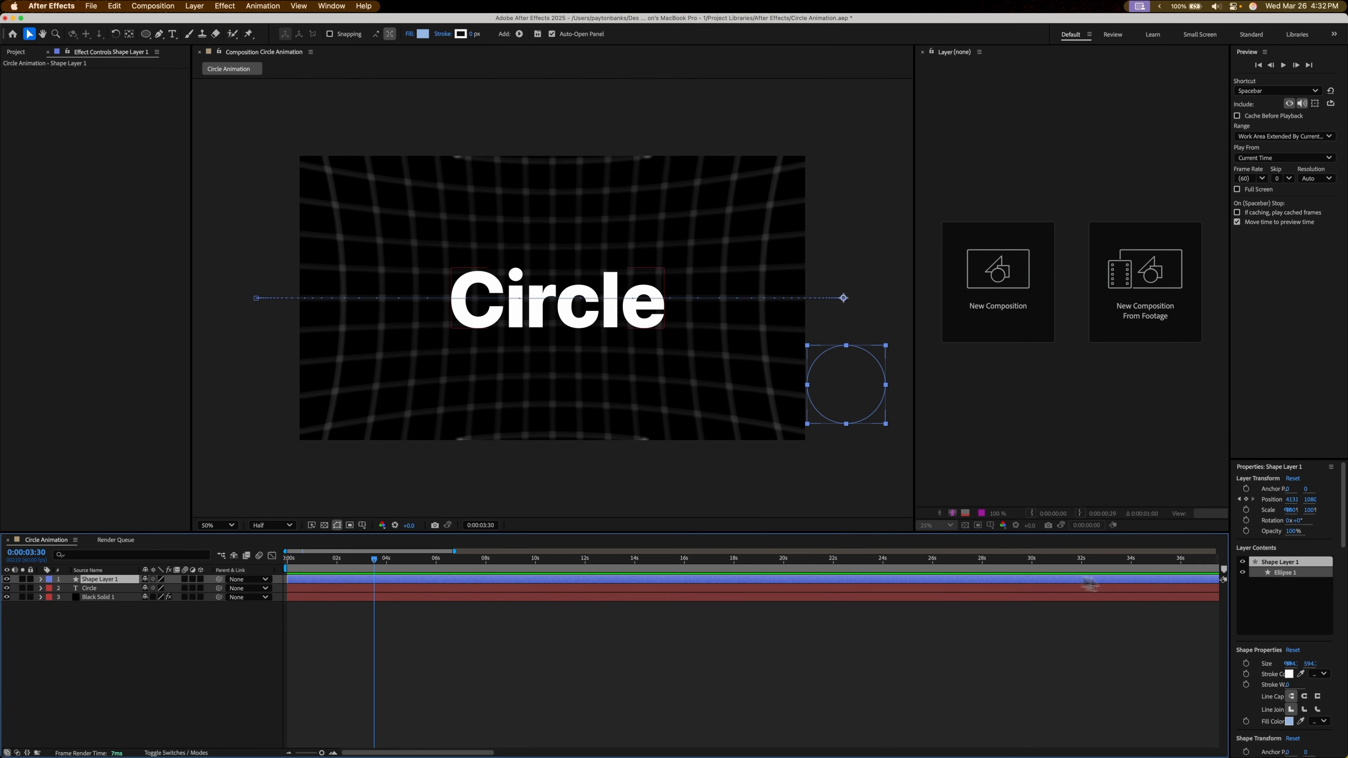
pyautogui.moveTo(454, 551); pyautogui.dragTo(301, 525)
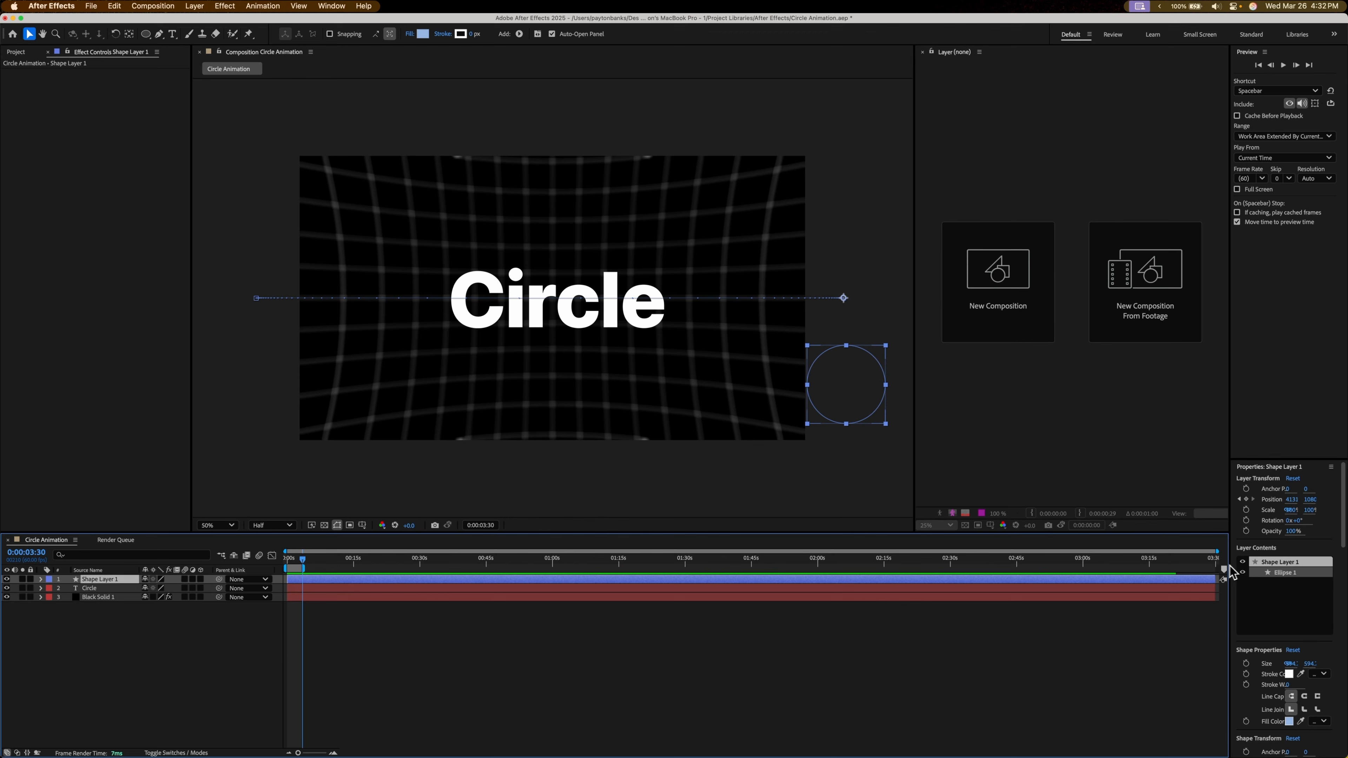
pyautogui.moveTo(1217, 551); pyautogui.dragTo(311, 511)
pyautogui.press('space')
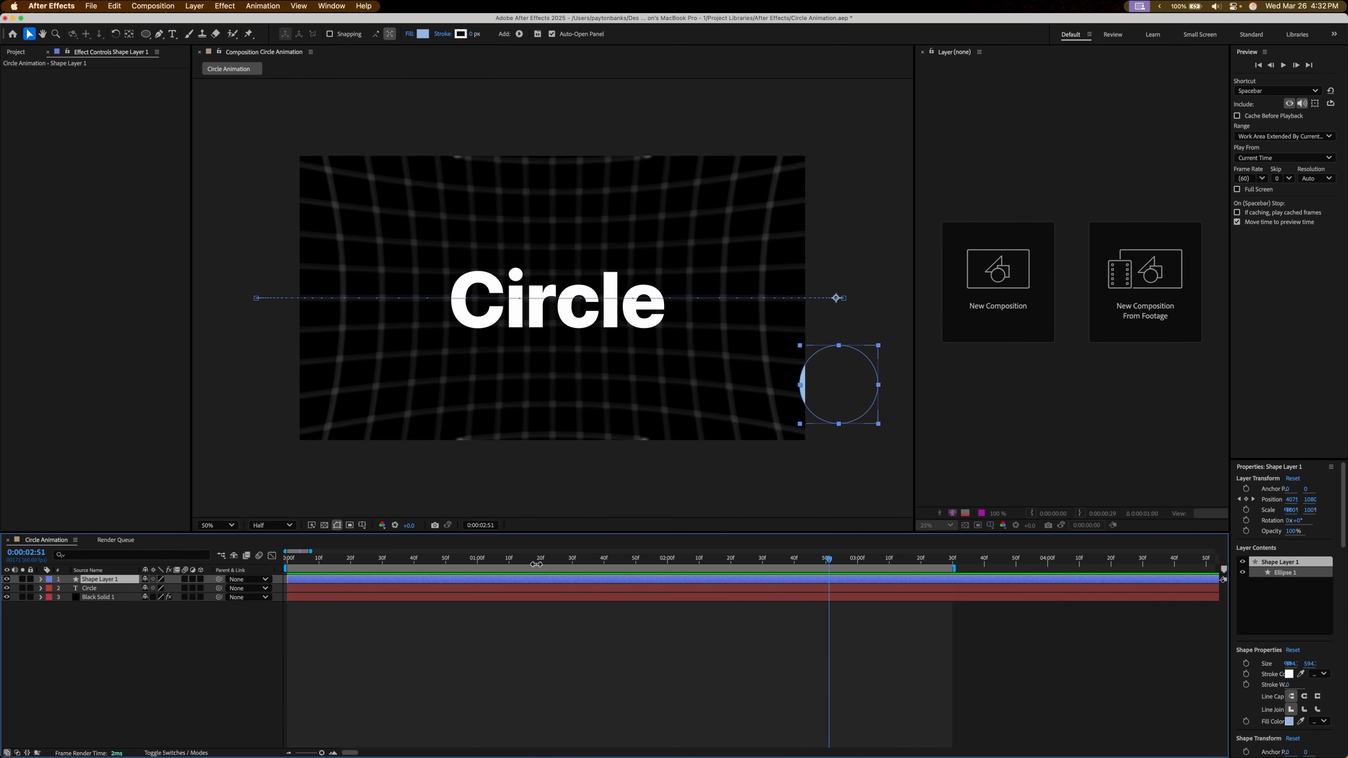
pyautogui.moveTo(536, 565)
pyautogui.mouseDown()
pyautogui.moveTo(650, 561)
pyautogui.moveTo(636, 567)
pyautogui.mouseUp()
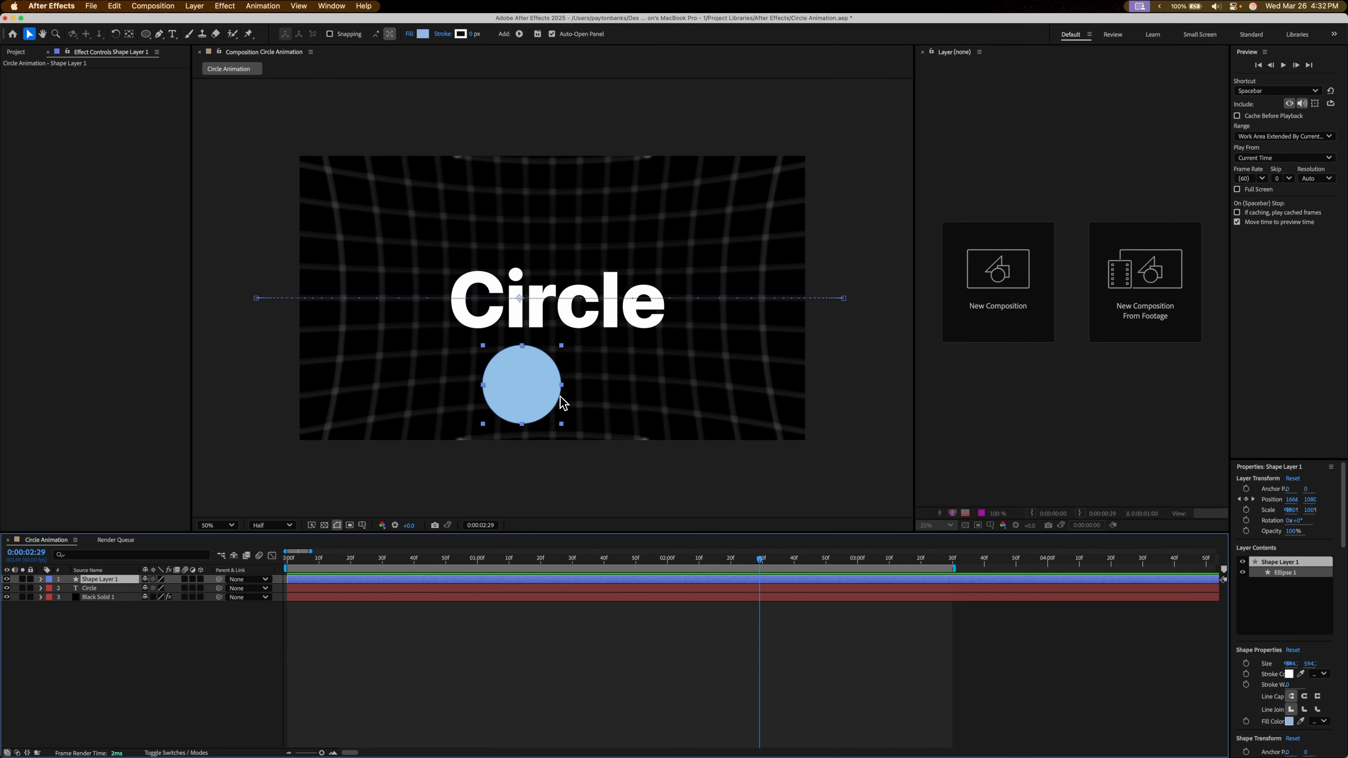
pyautogui.press('space')
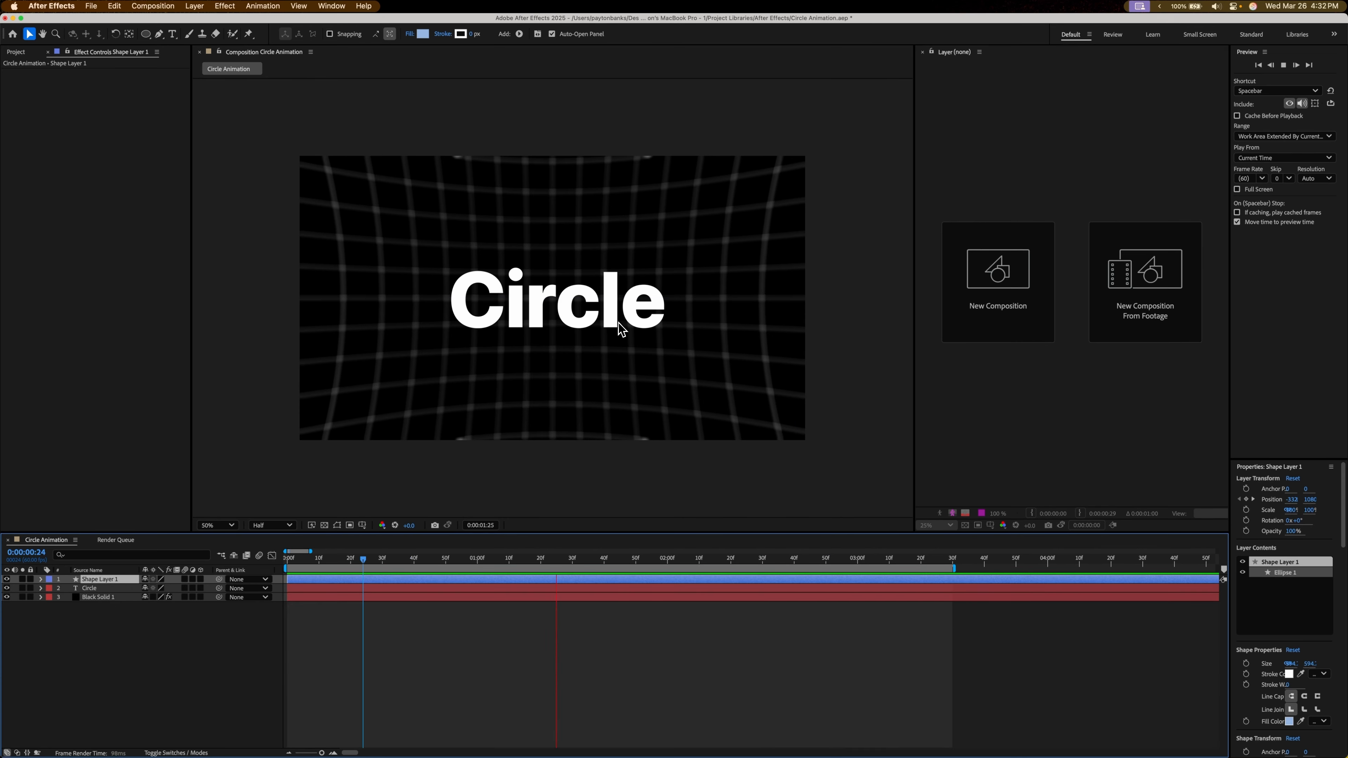
pyautogui.press('space')
# - Find the Stylize Glow effect and apply it to the Circle text layer
pyautogui.click(42, 588)
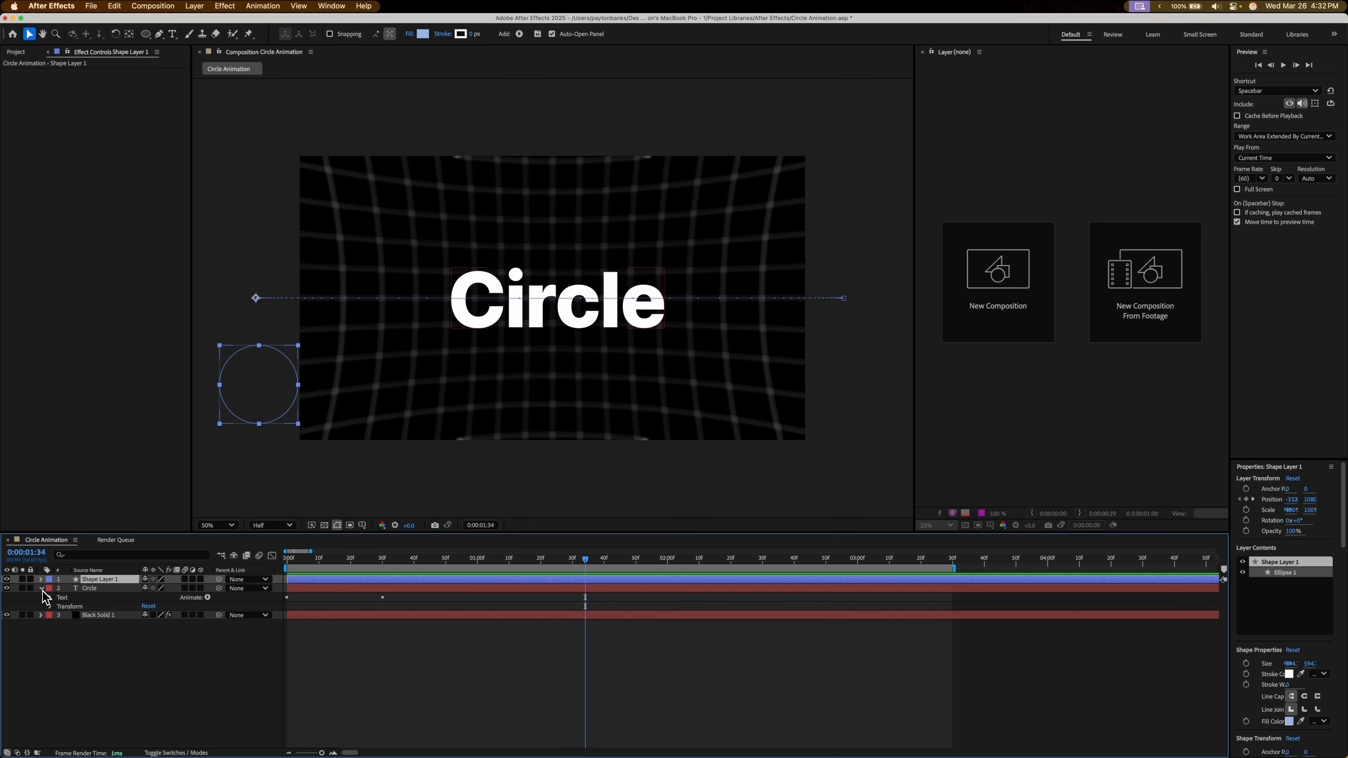
pyautogui.click(104, 589)
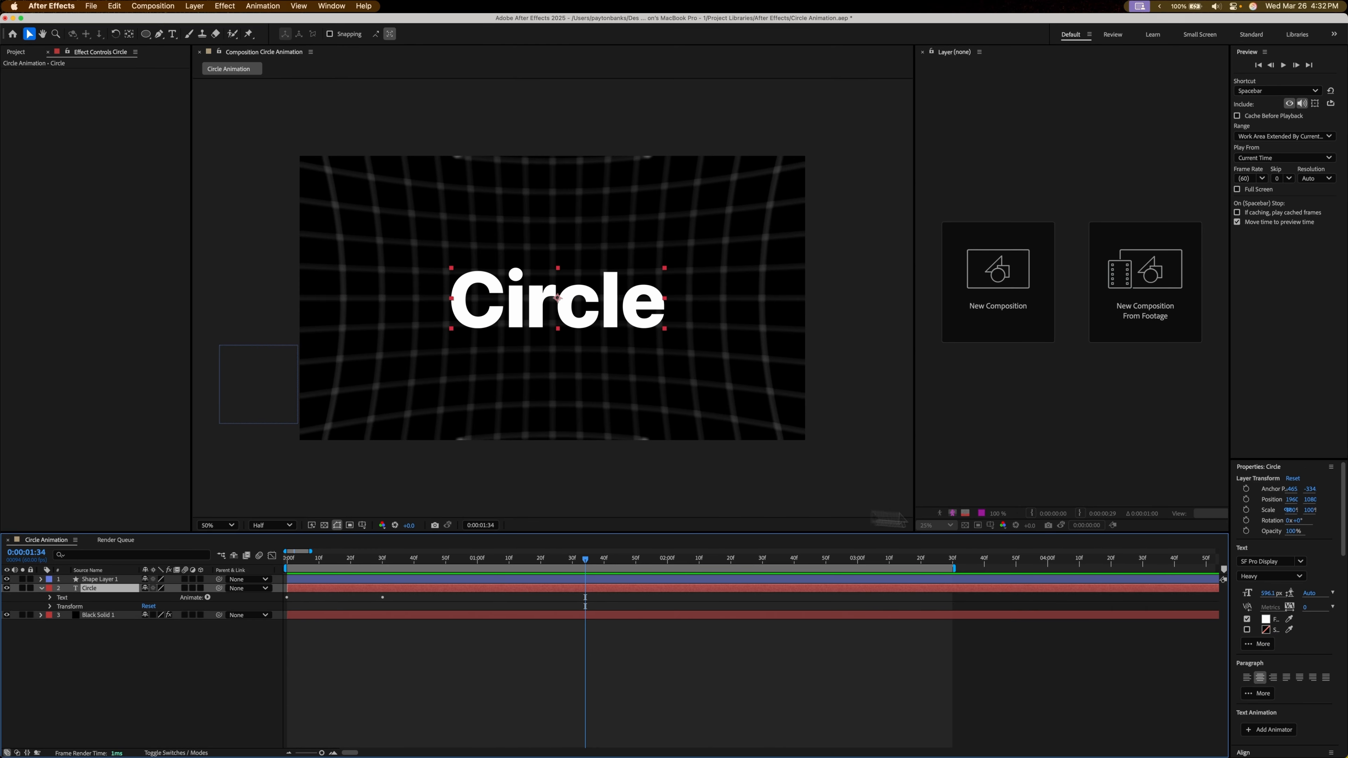
pyautogui.scroll(-6, 1273, 612)
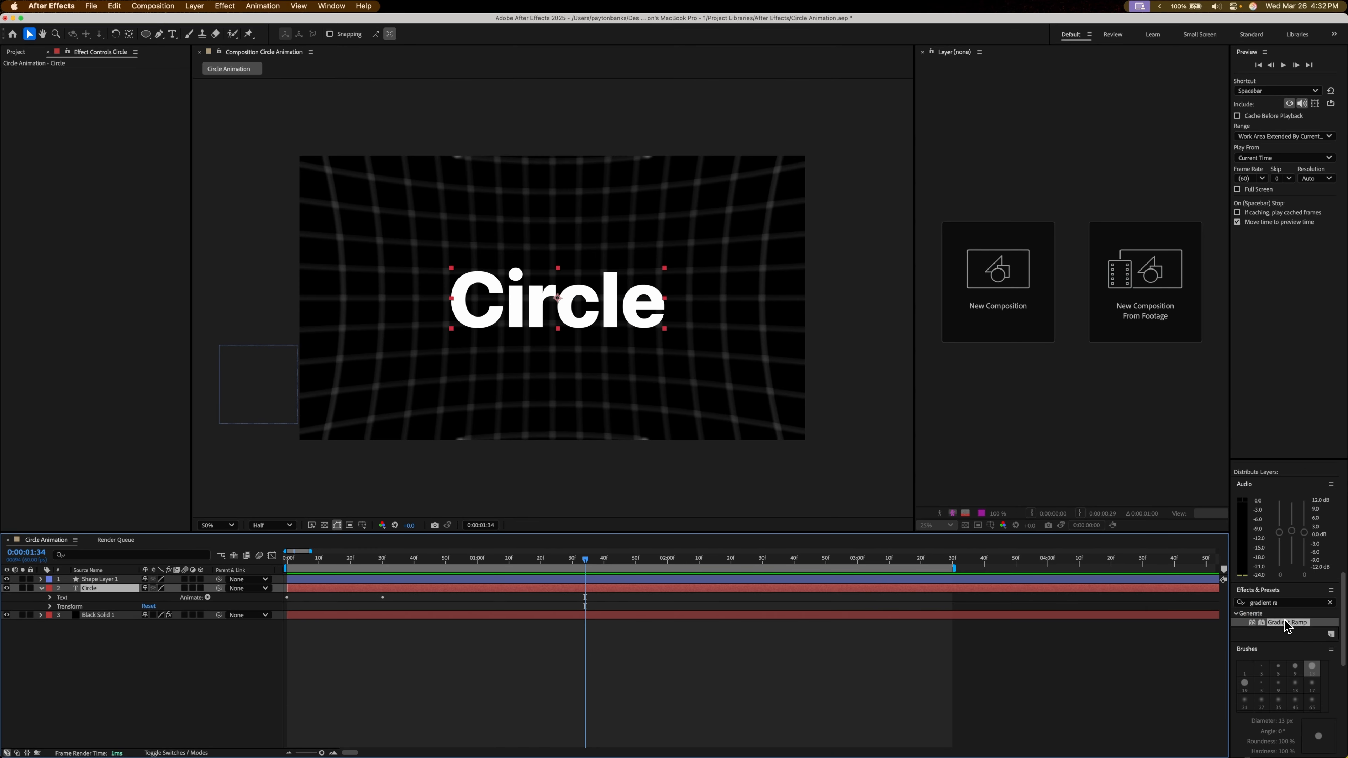
pyautogui.click(1329, 603)
pyautogui.write('glow')
pyautogui.moveTo(1297, 667); pyautogui.dragTo(427, 588)
pyautogui.press('super+z')
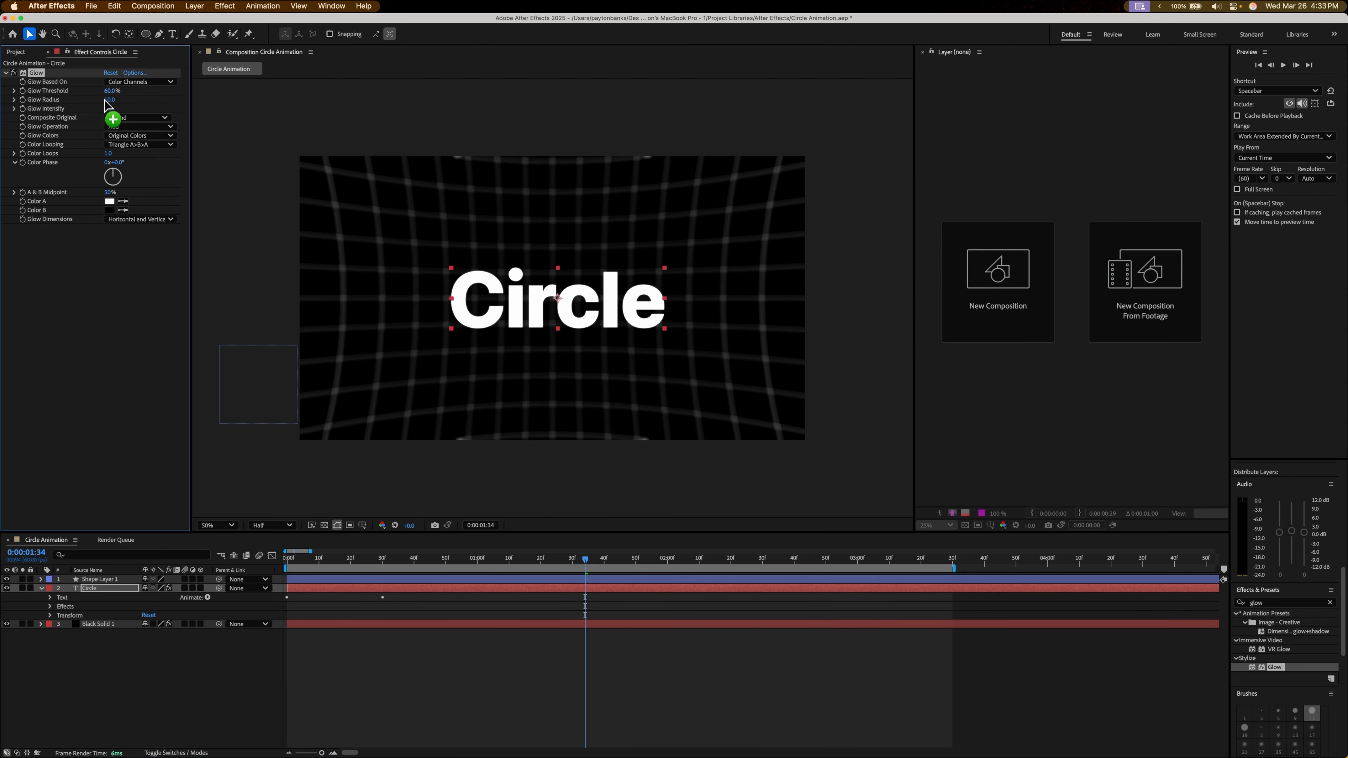
# - Set the text's Glow Radius to 183, Threshold to about 76.1%, Intensity to about 4.1, and Composite Original to On Top
pyautogui.moveTo(110, 100); pyautogui.dragTo(300, 111)
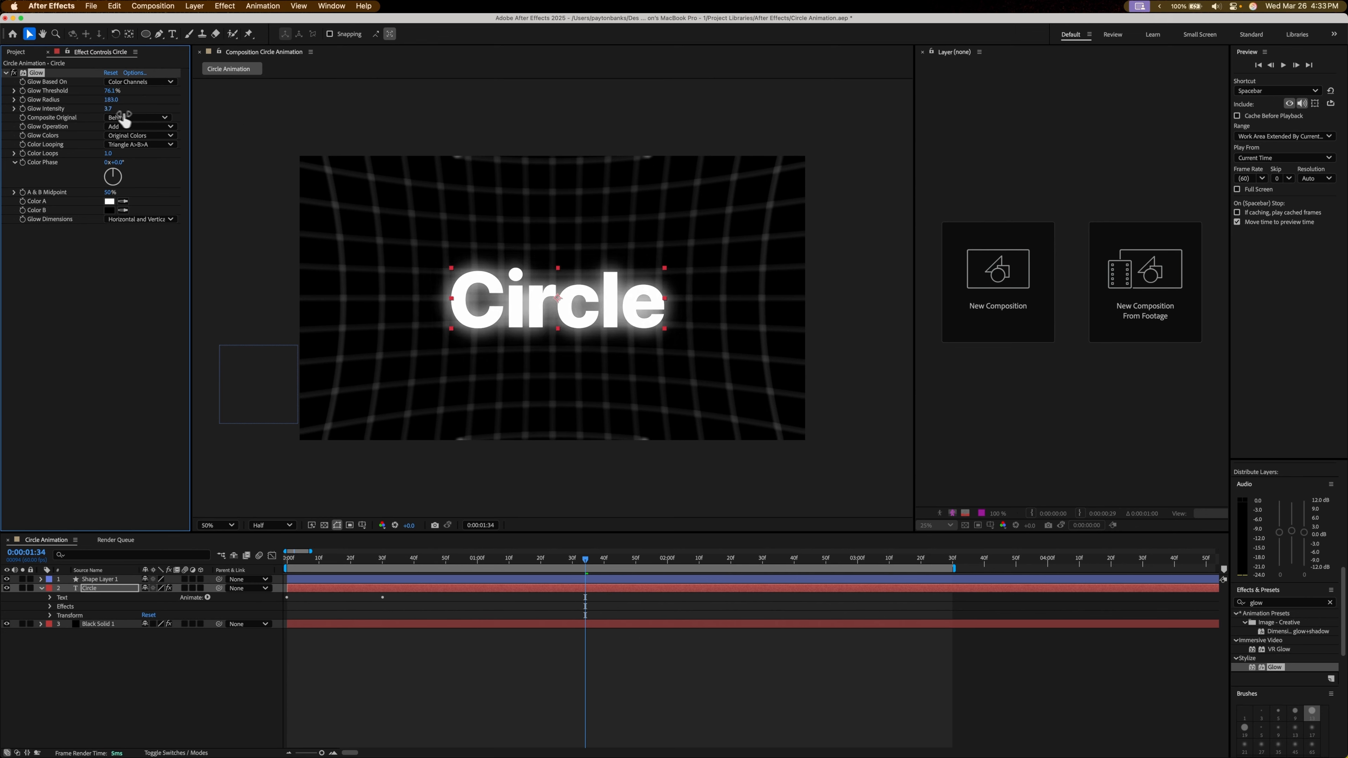
pyautogui.click(156, 117)
pyautogui.click(135, 131)
pyautogui.click(135, 128)
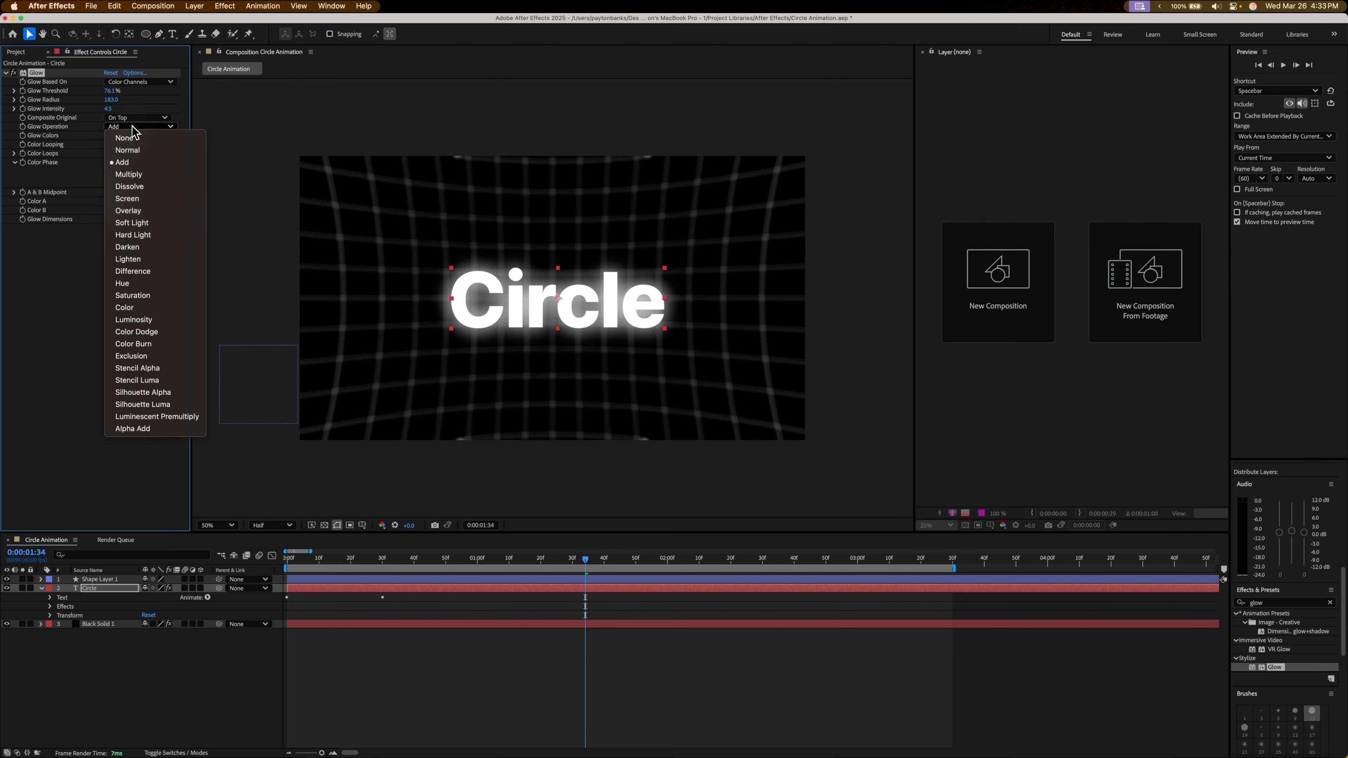
pyautogui.click(133, 128)
# - Apply the Glow effect to the circle's shape layer and move the current time to 0:00:02:30, where the circle is in frame
pyautogui.click(108, 581)
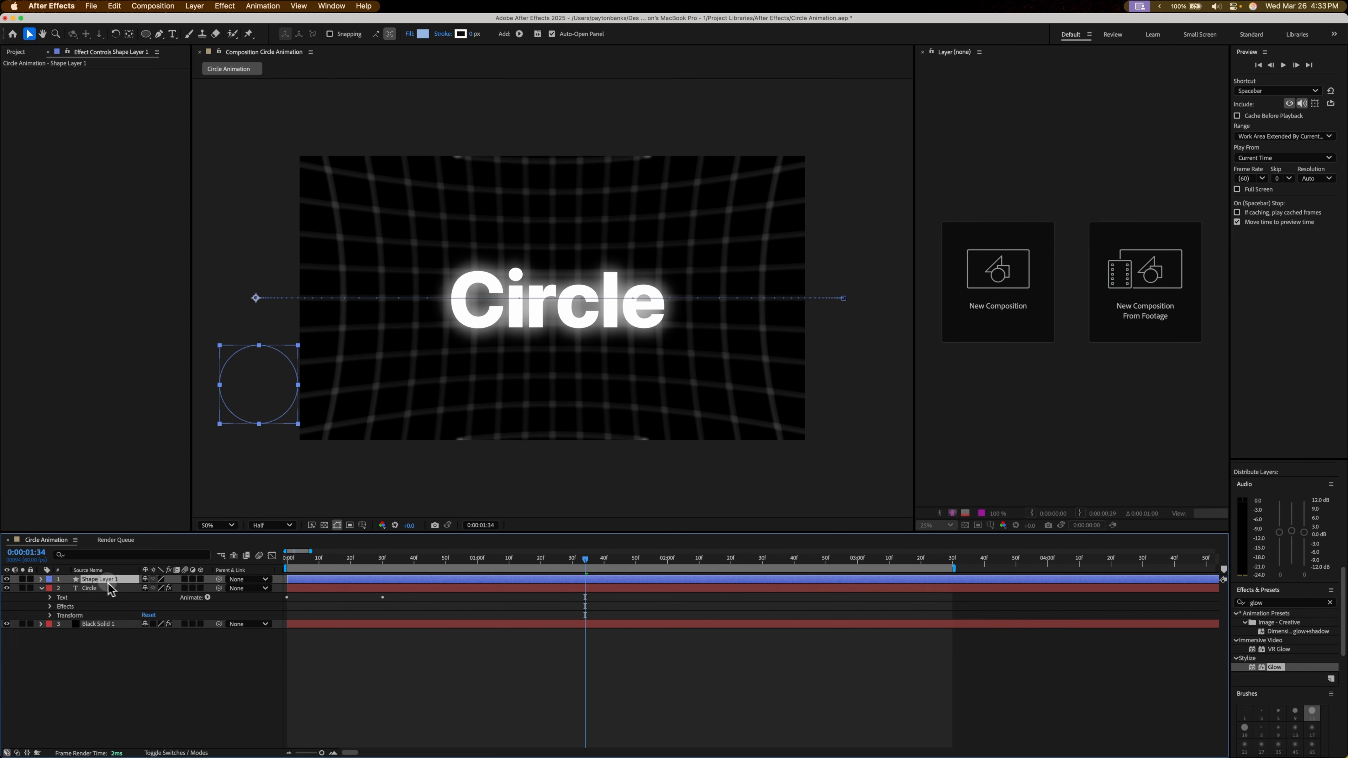
pyautogui.moveTo(1294, 666); pyautogui.dragTo(383, 579)
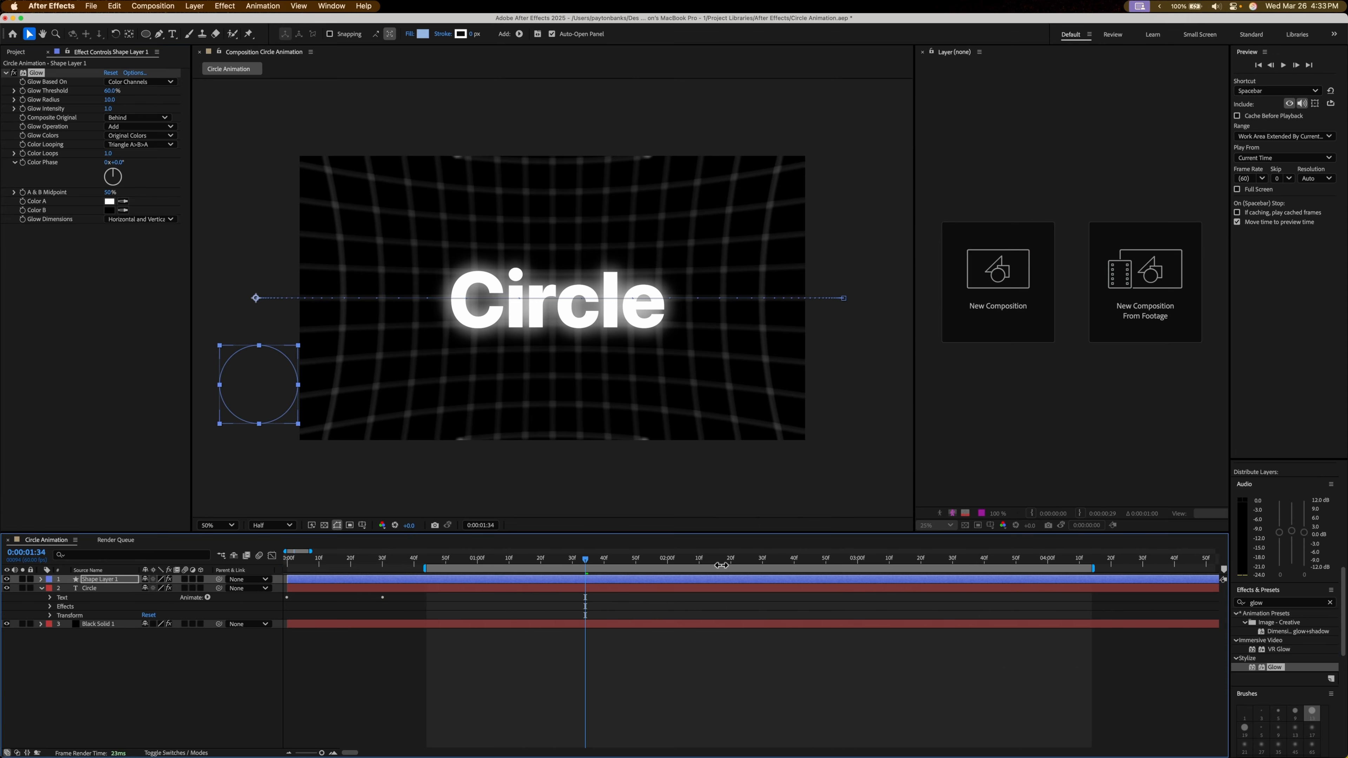
pyautogui.moveTo(614, 566); pyautogui.dragTo(762, 563)
# - Set the circle's Glow Color A to light blue 94AFE9 and its Glow Radius to 108
pyautogui.click(111, 202)
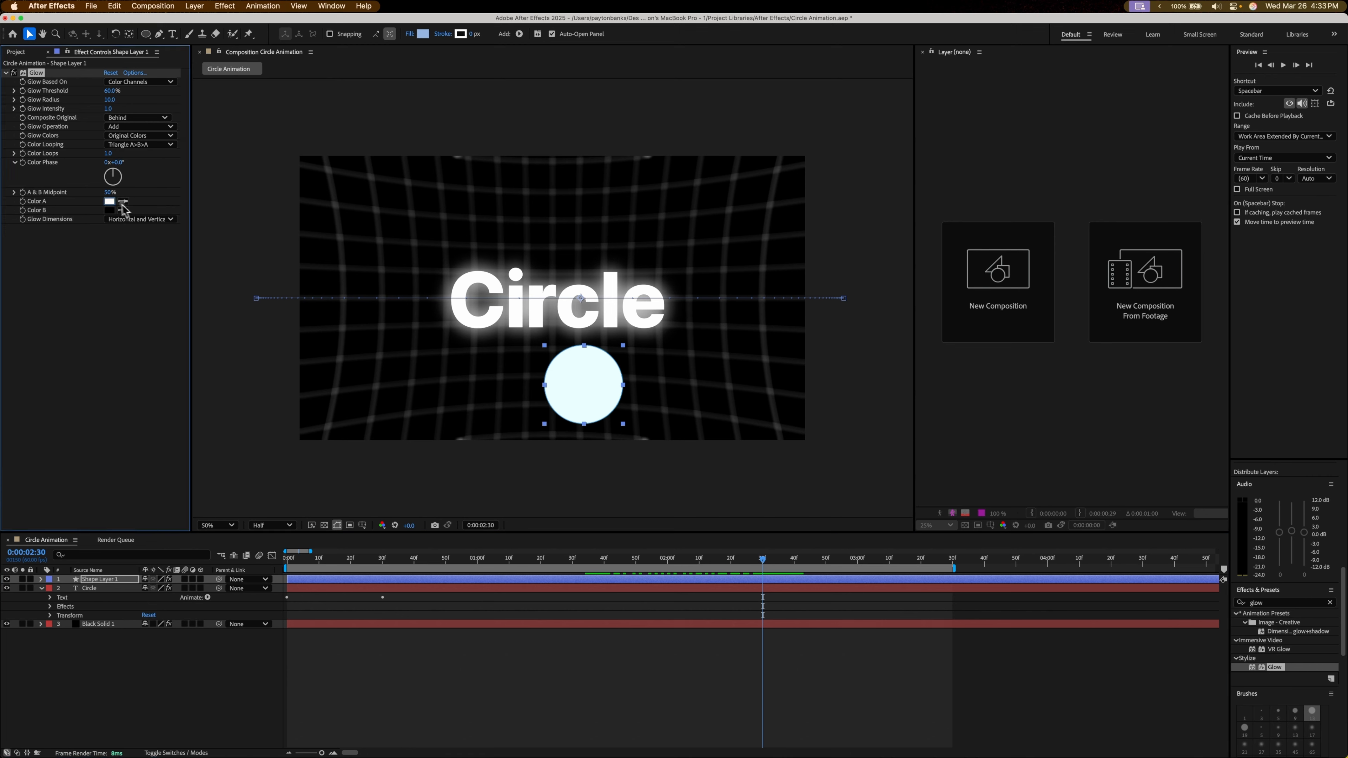
pyautogui.moveTo(701, 372); pyautogui.dragTo(605, 337)
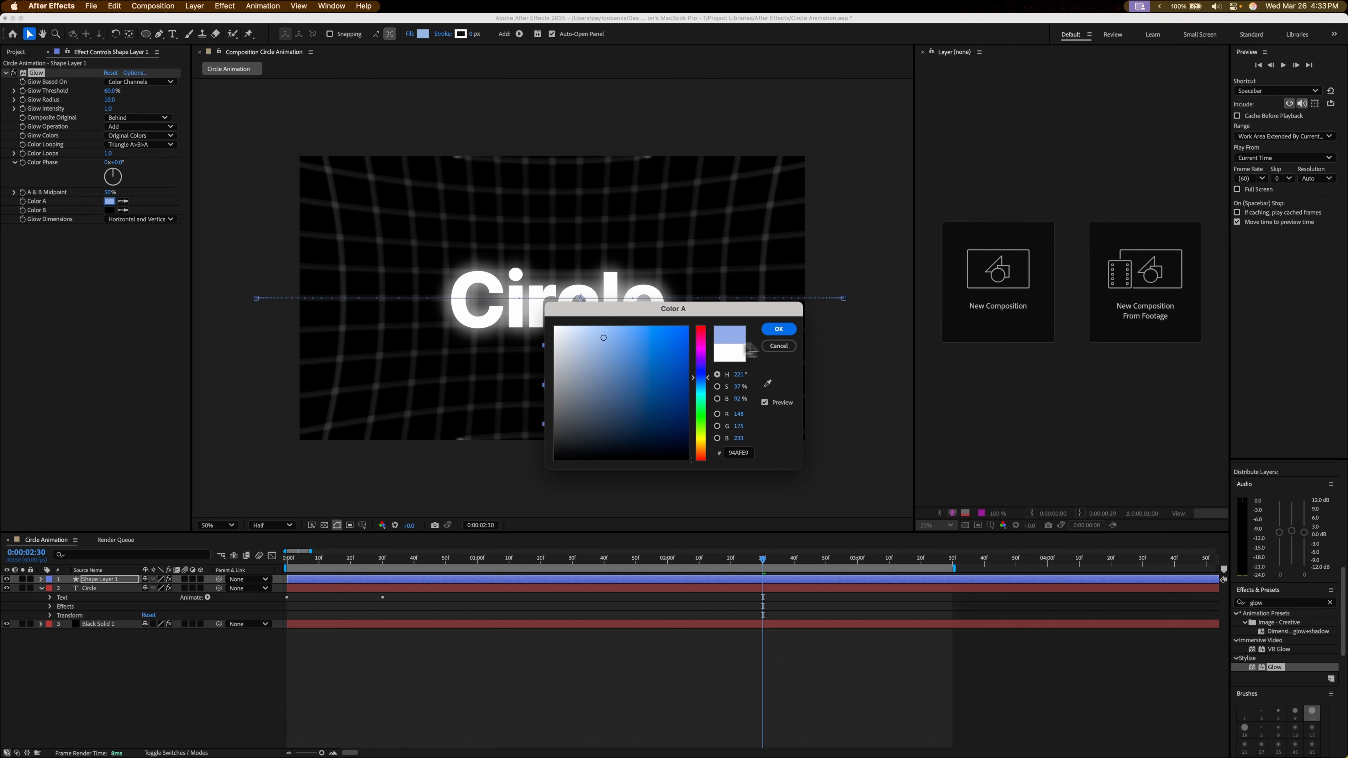
pyautogui.click(779, 328)
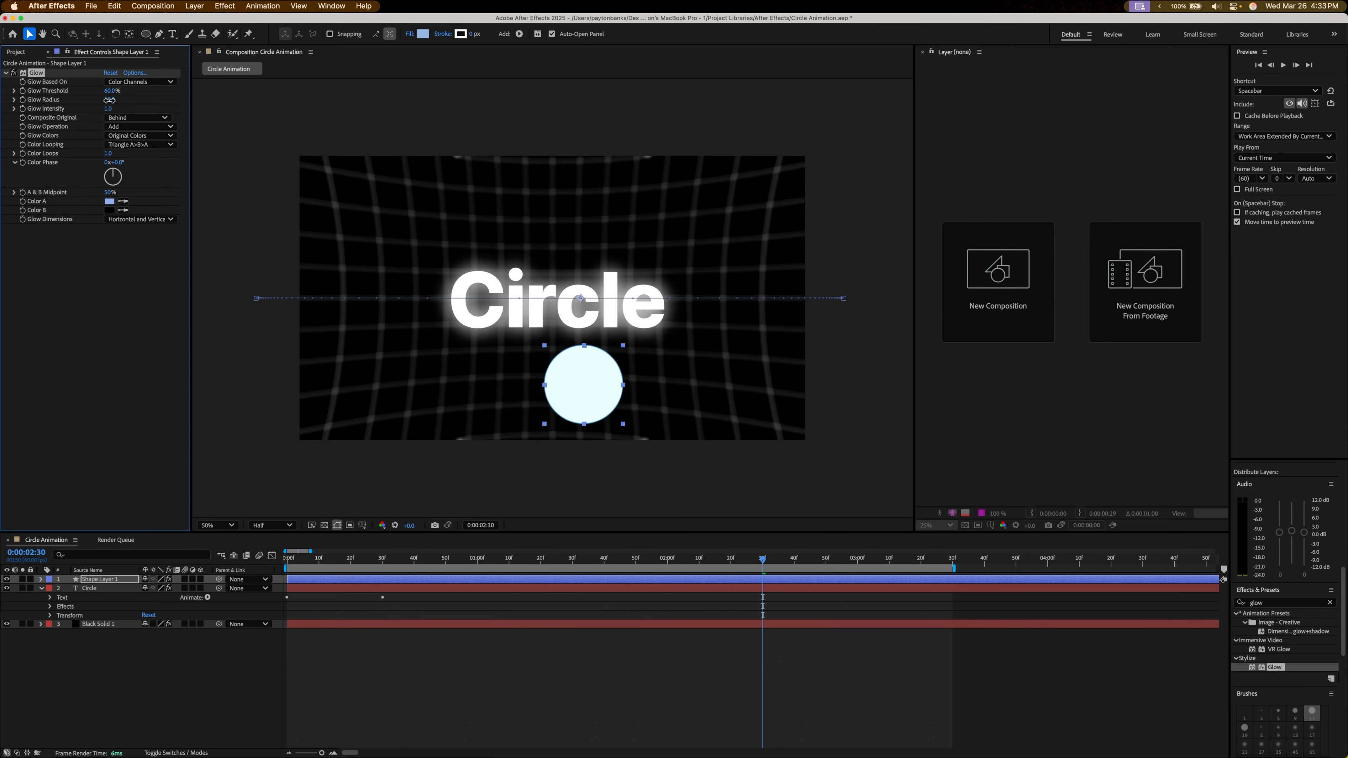
pyautogui.moveTo(111, 100); pyautogui.dragTo(169, 109)
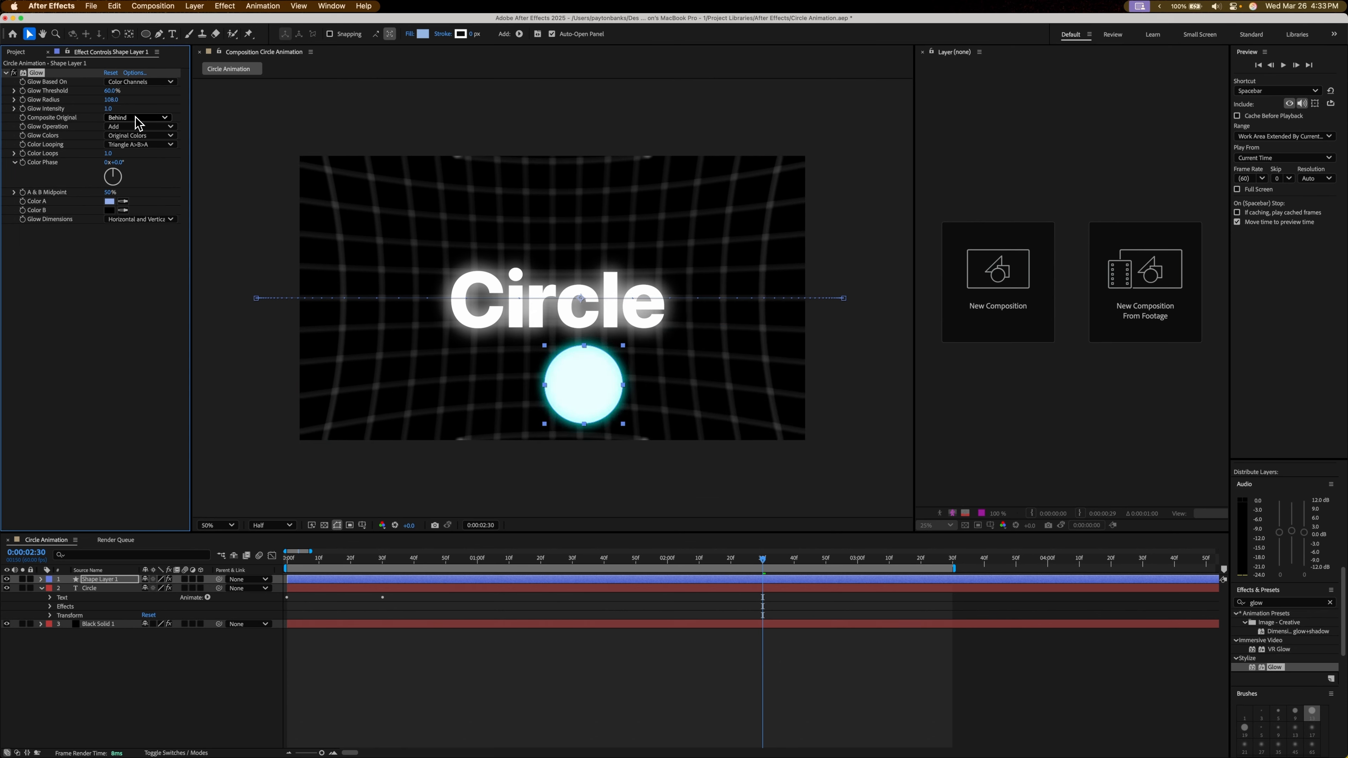
# - Set the circle's Glow Color A to saturated blue 205CDE
pyautogui.click(108, 201)
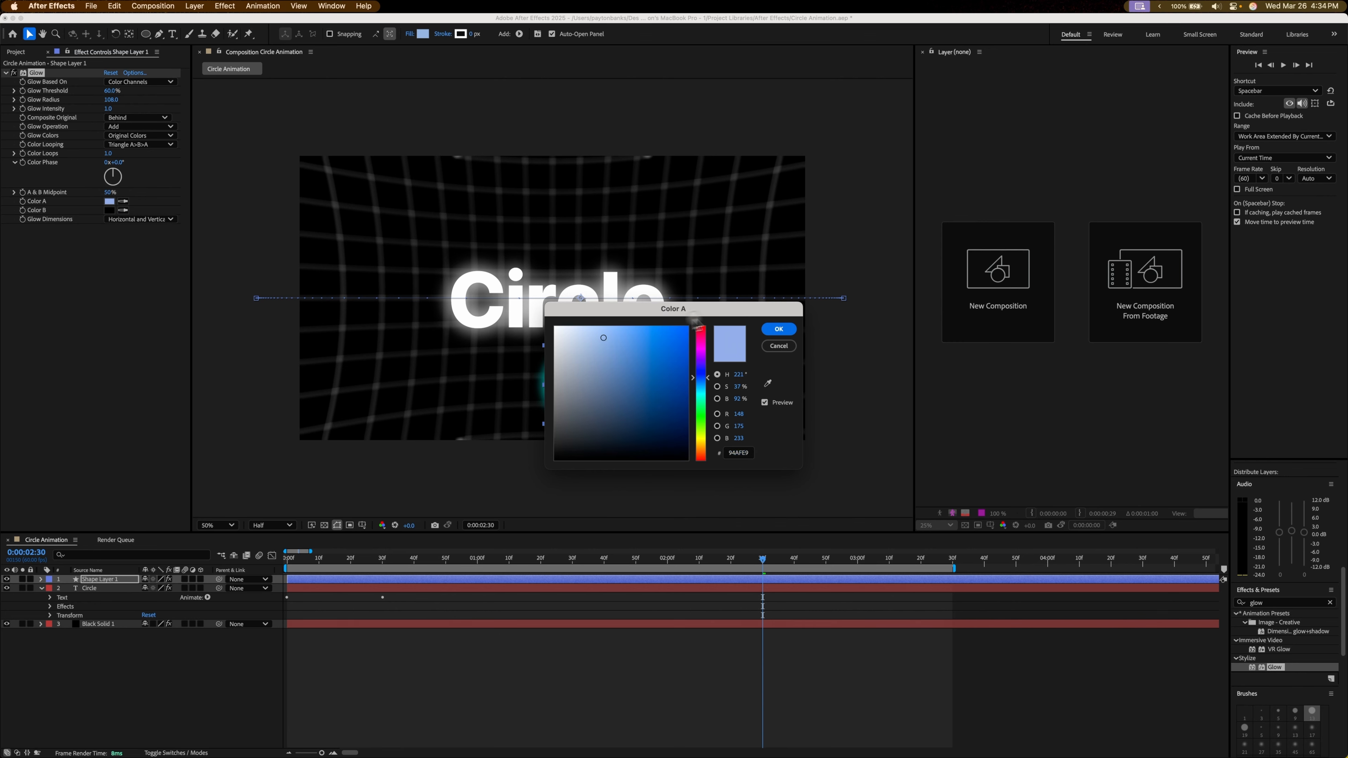
pyautogui.moveTo(705, 309); pyautogui.dragTo(910, 311)
pyautogui.click(873, 348)
pyautogui.click(982, 332)
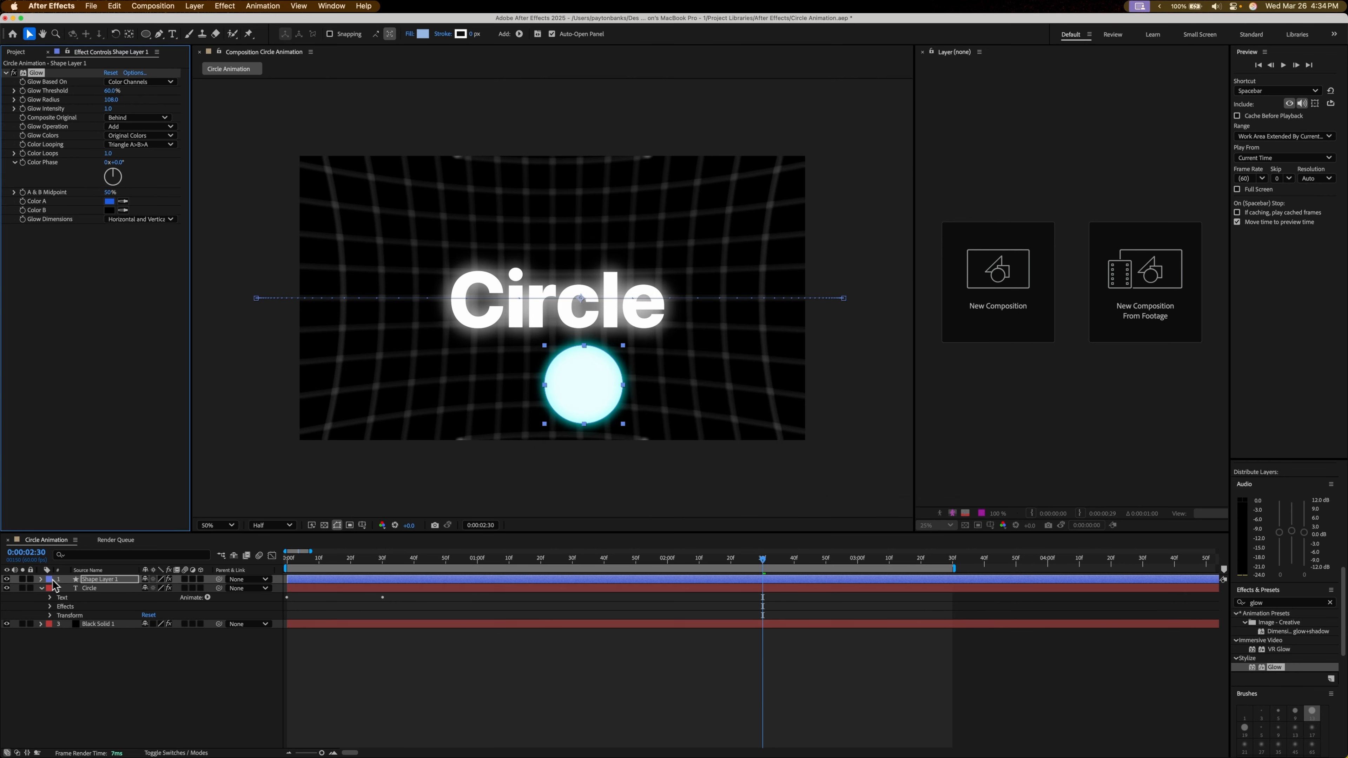
# - Change the fill color of Ellipse 1 in the shape layer to a different shade of blue
pyautogui.click(42, 579)
pyautogui.click(93, 583)
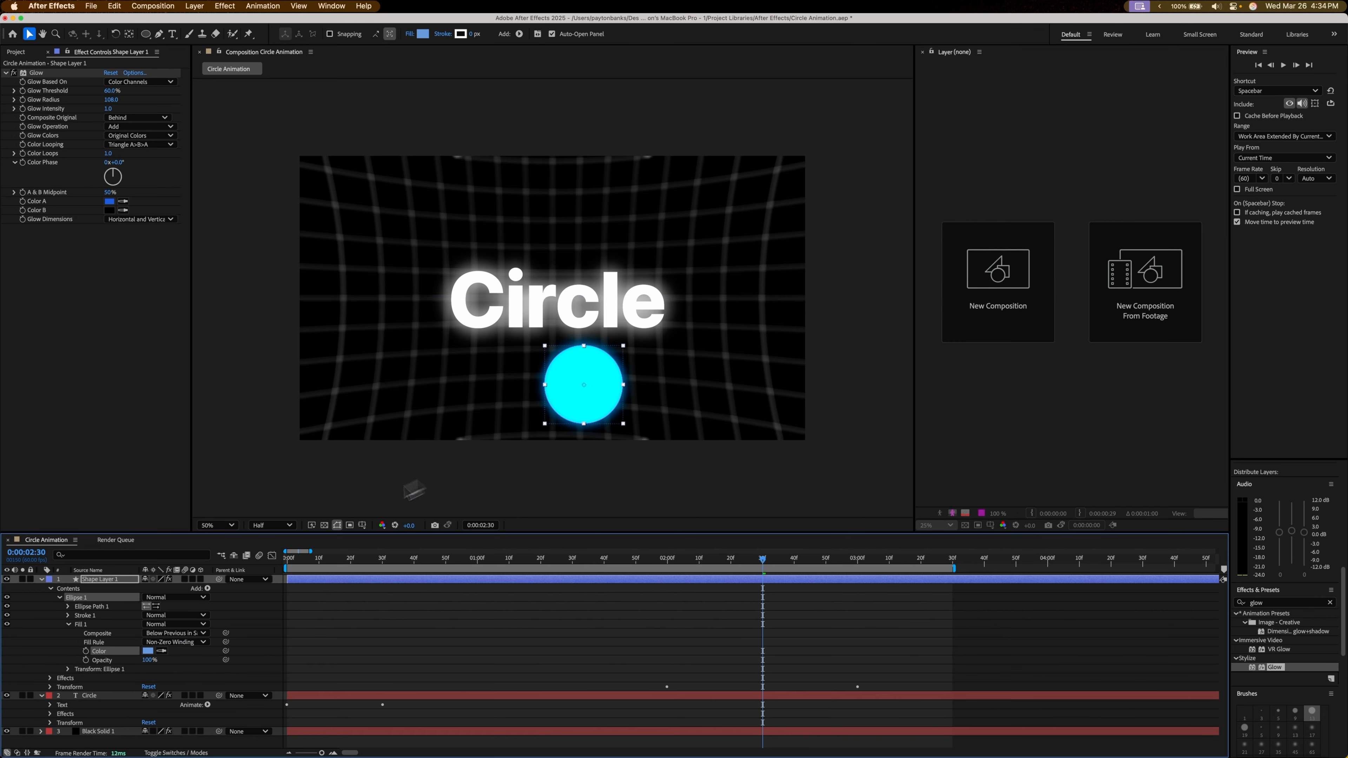
pyautogui.click(148, 651)
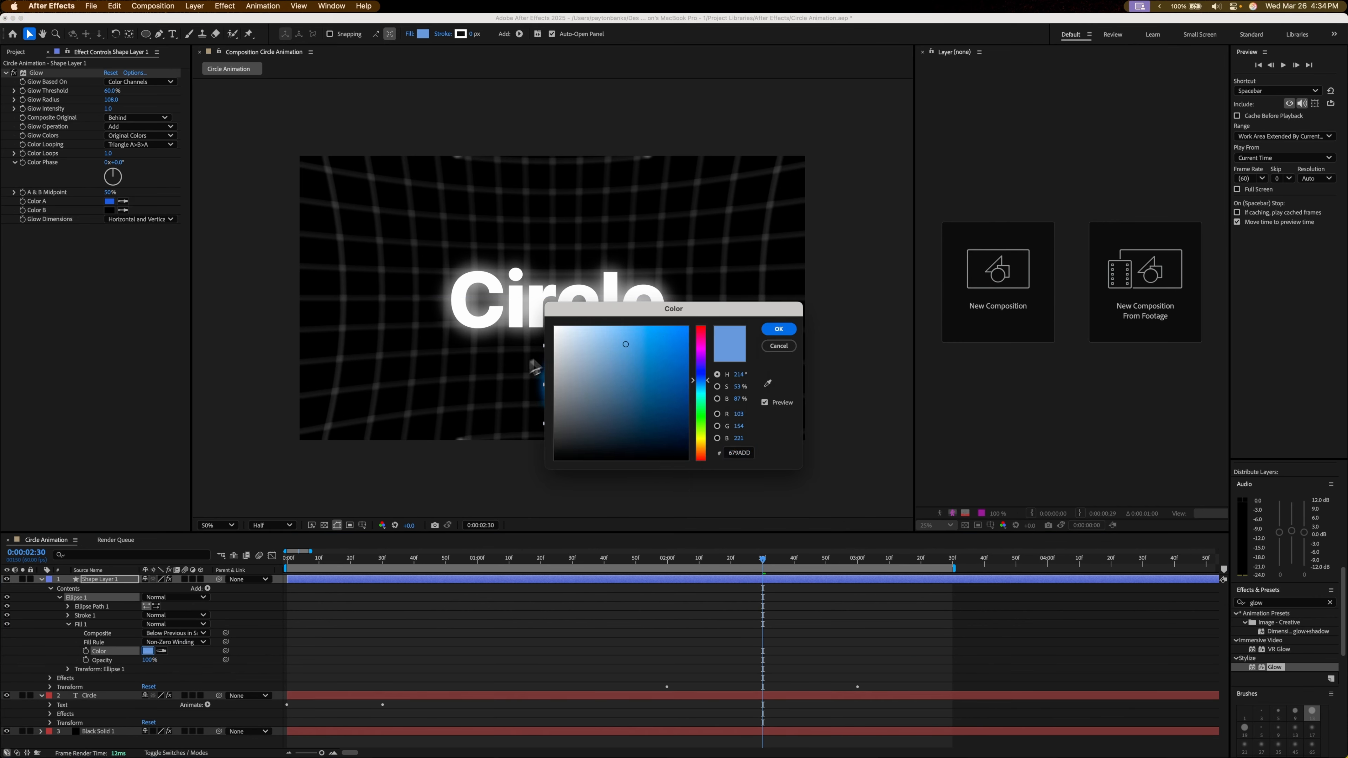
pyautogui.press('Return')
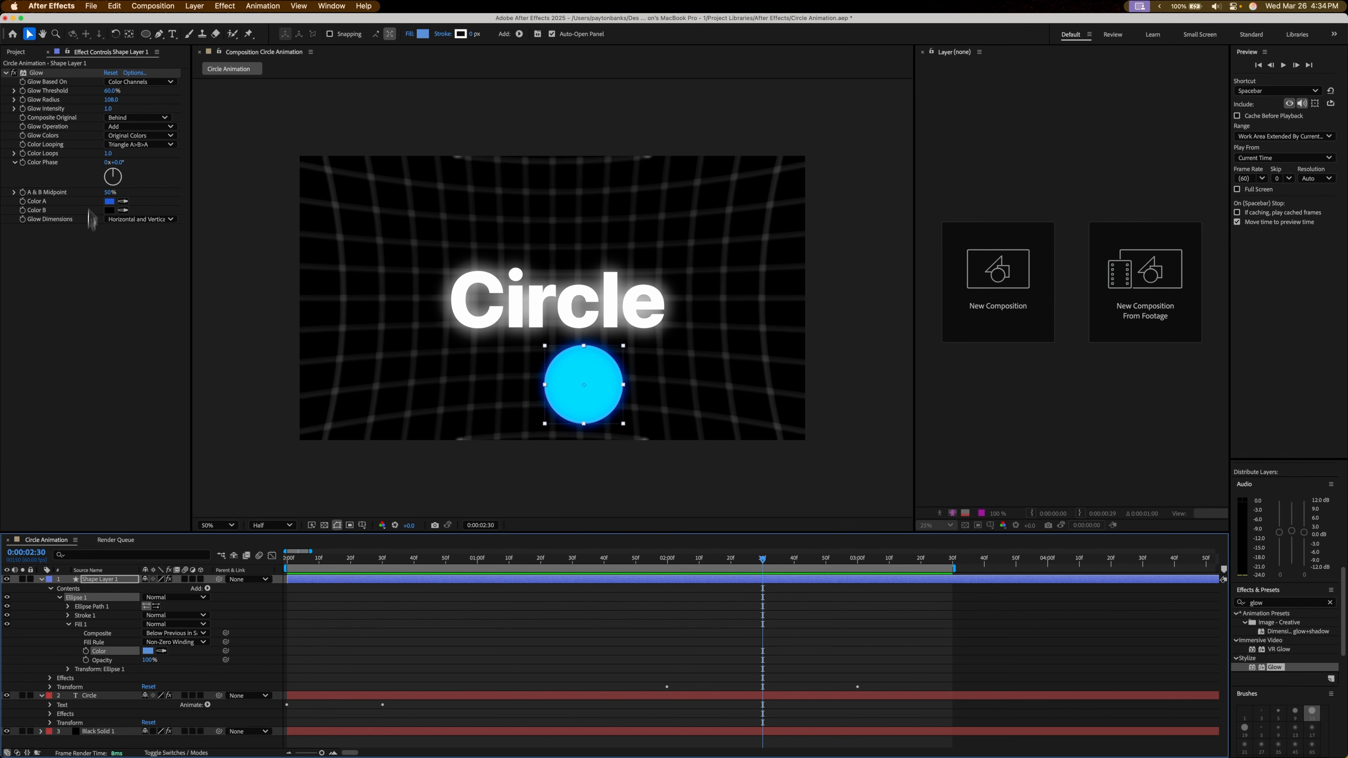
# - Change the circle's Glow Color A to a light blue and deselect the layer
pyautogui.click(109, 201)
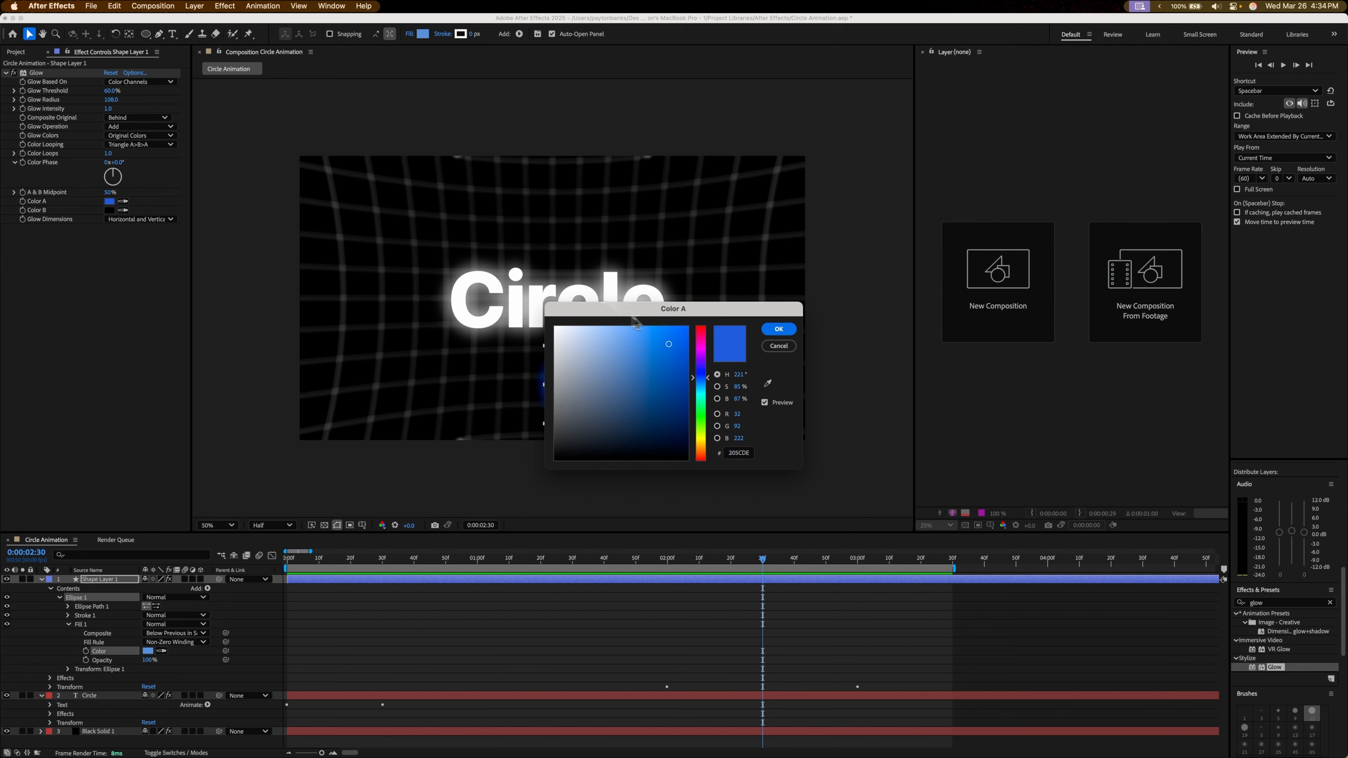
pyautogui.moveTo(631, 312)
pyautogui.mouseDown()
pyautogui.moveTo(192, 302)
pyautogui.moveTo(159, 325)
pyautogui.mouseUp()
pyautogui.press('Return')
pyautogui.click(276, 438)
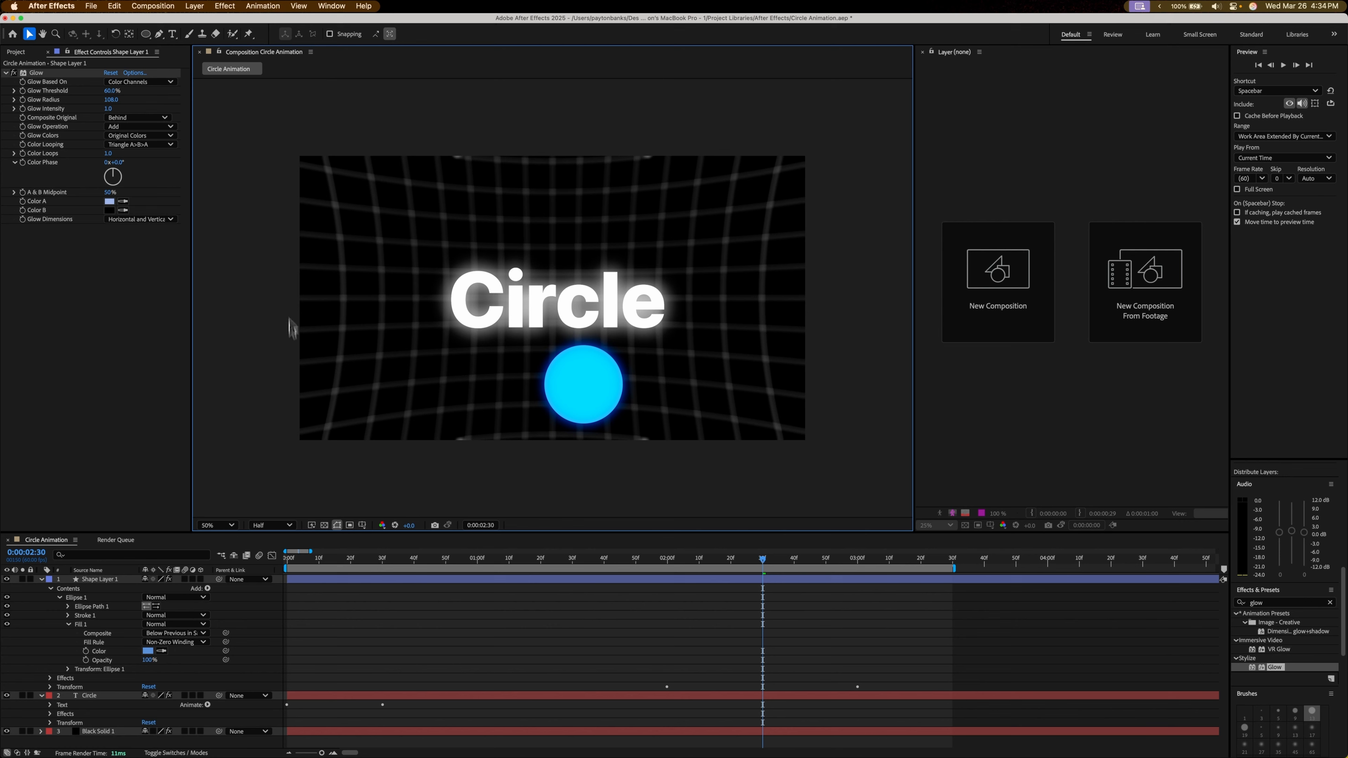
# - Set the circle's Glow Color B to a light periwinkle blue and deselect the layer
pyautogui.click(110, 210)
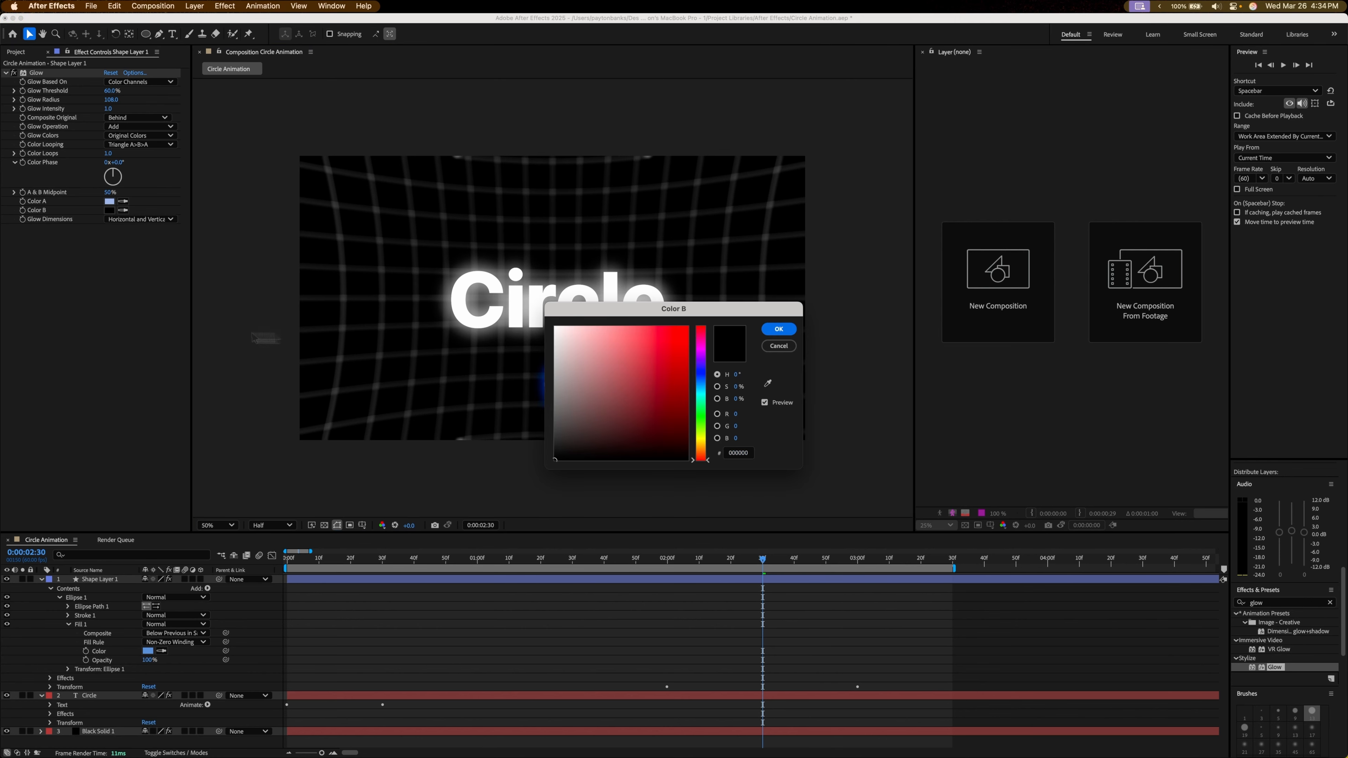
pyautogui.moveTo(765, 314); pyautogui.dragTo(312, 334)
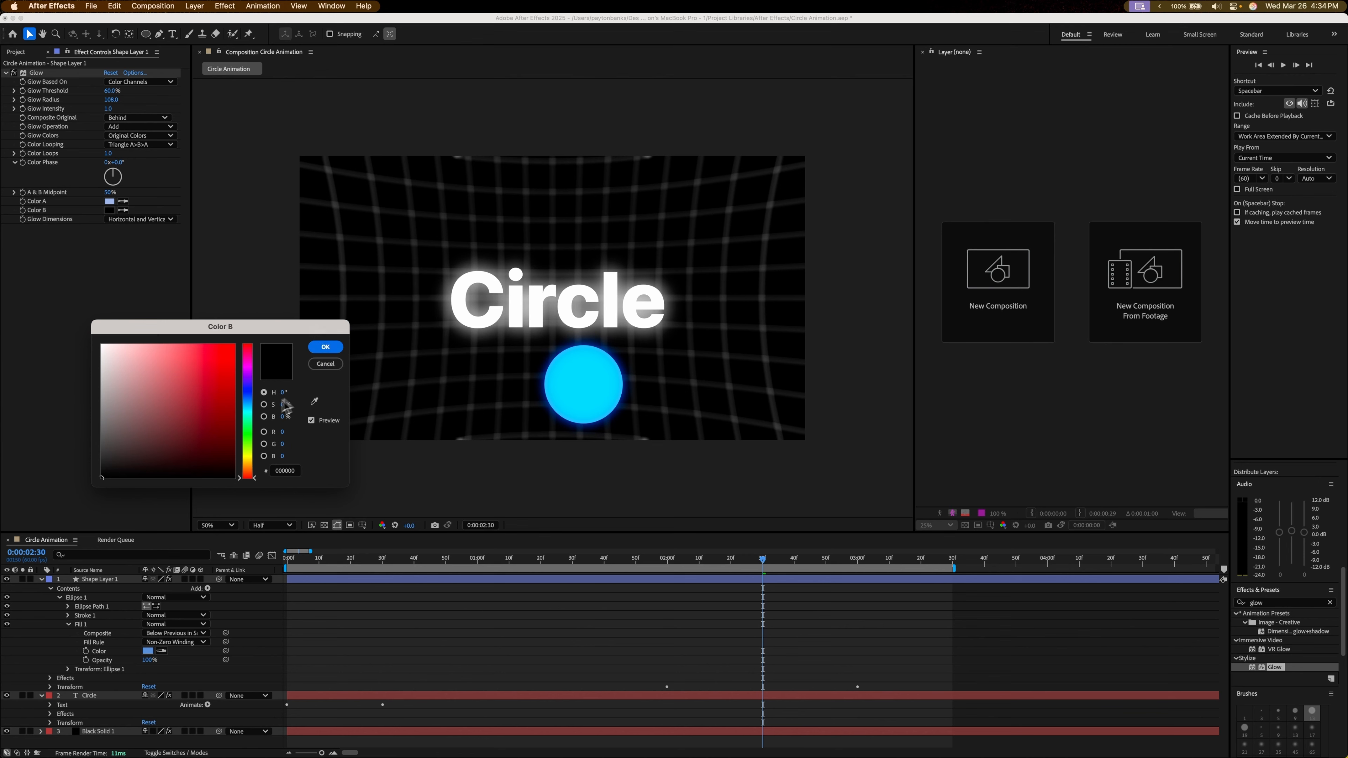
pyautogui.click(248, 391)
pyautogui.click(145, 356)
pyautogui.moveTo(123, 355); pyautogui.dragTo(147, 357)
pyautogui.click(313, 348)
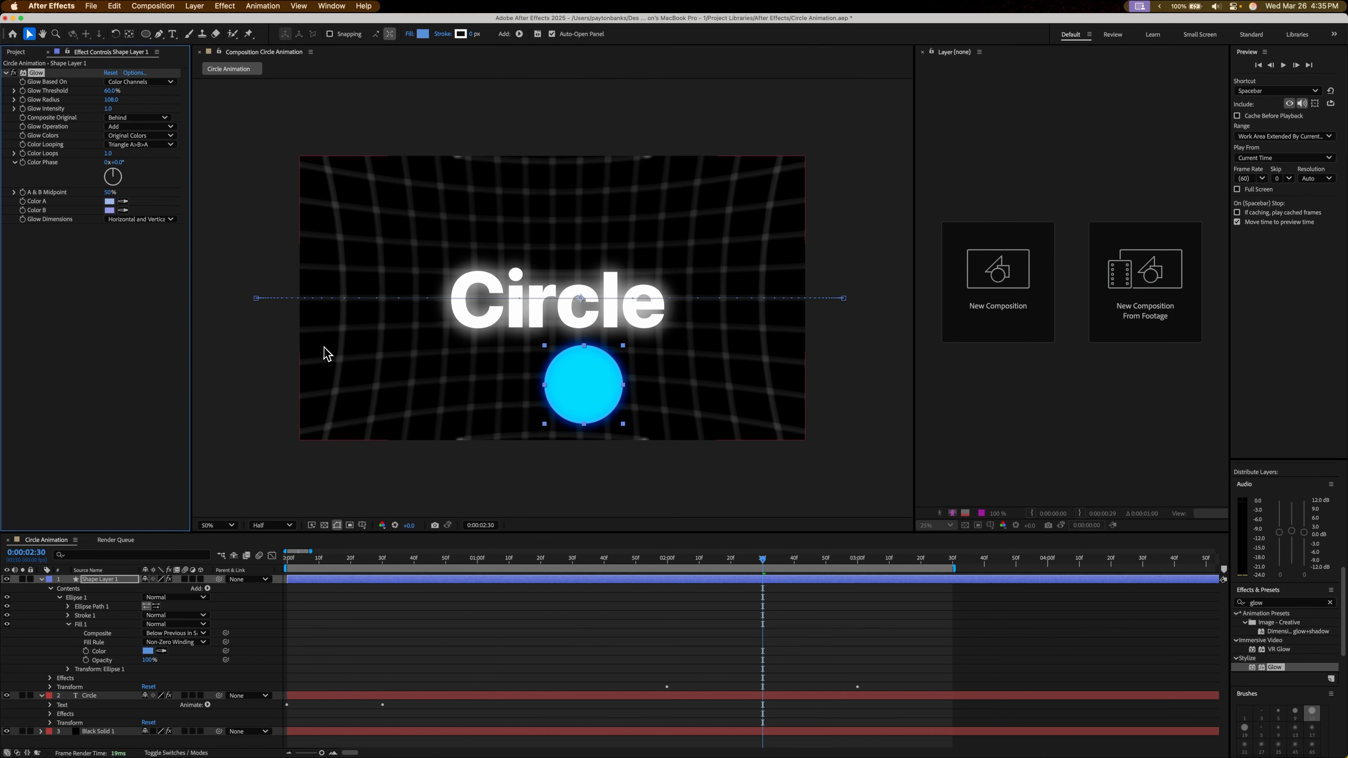
pyautogui.click(262, 363)
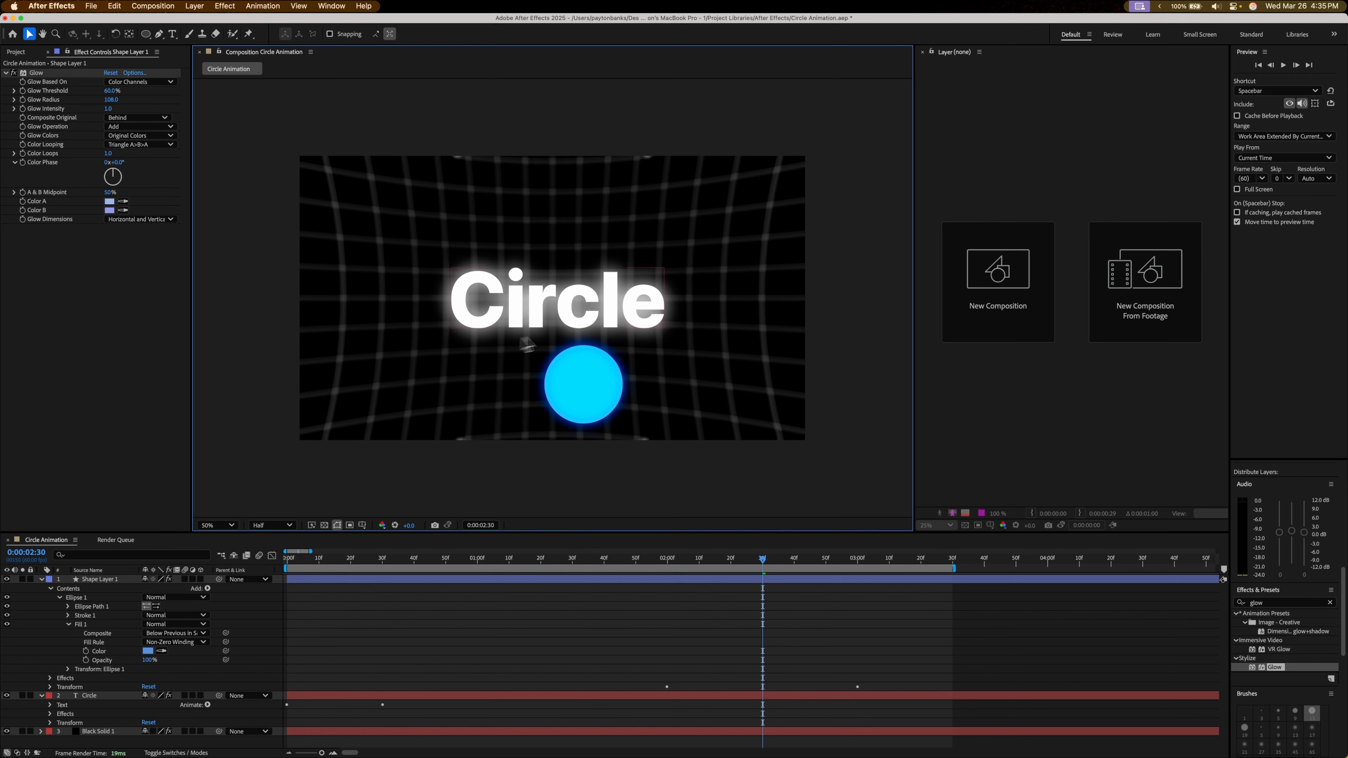
# - Select the circle and increase its Glow Radius to about 181
pyautogui.click(588, 384)
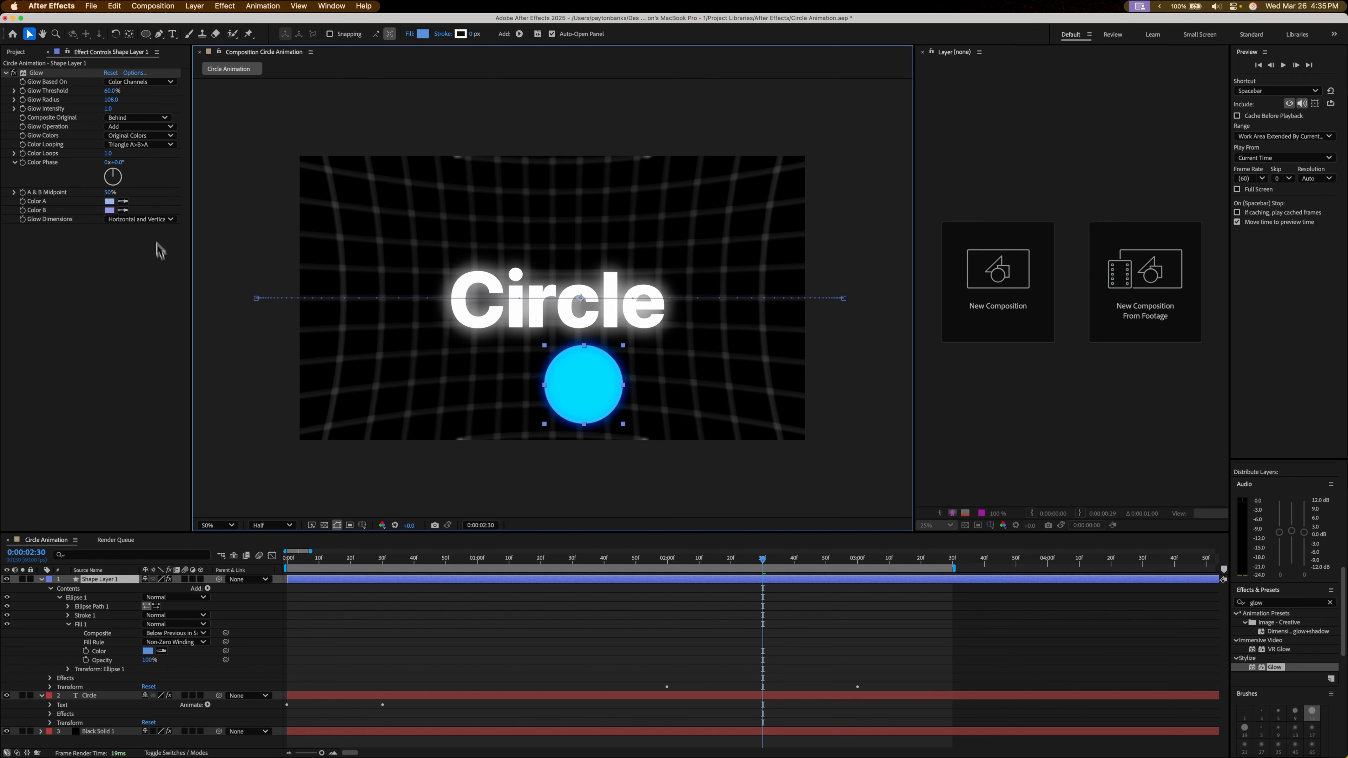
pyautogui.moveTo(110, 104); pyautogui.dragTo(155, 100)
pyautogui.click(238, 287)
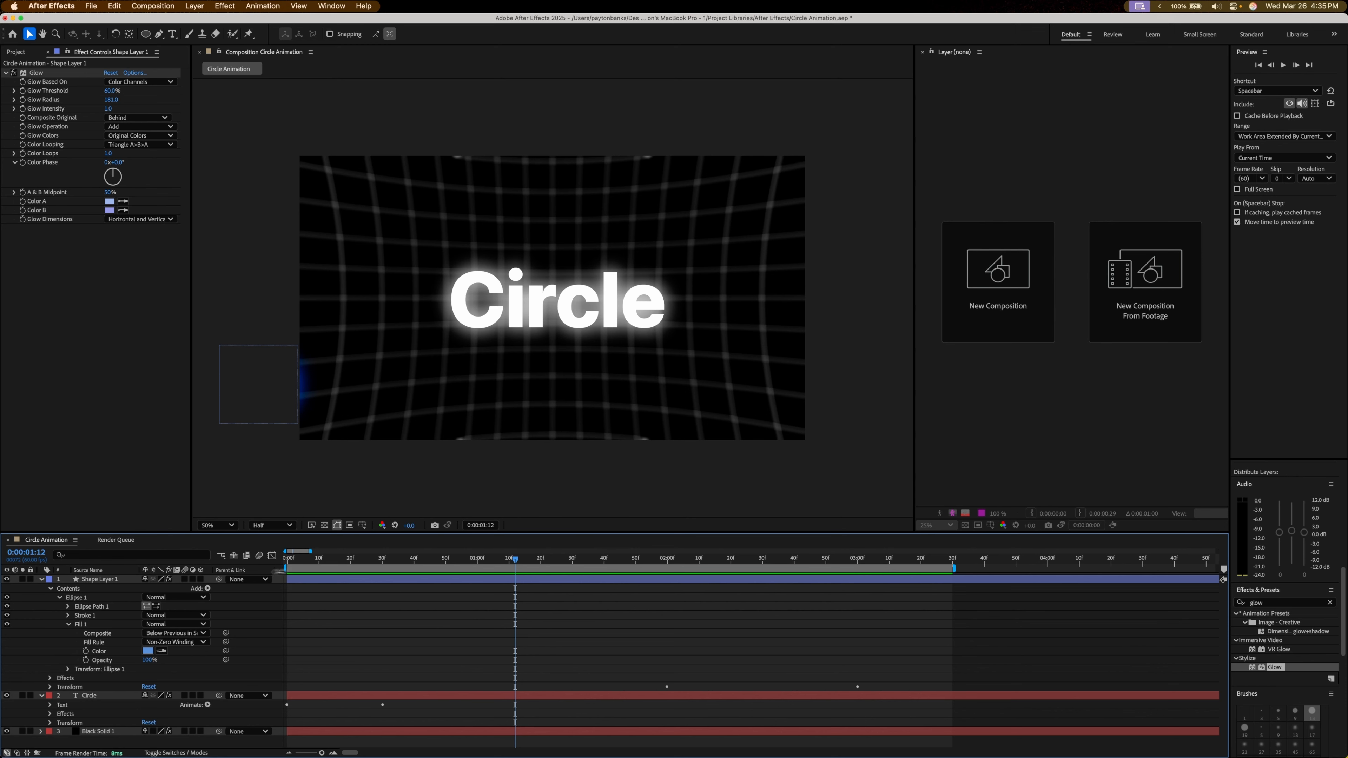
# - At 0:00:02:00, set the circle layer's starting Position keyframe to about X -419, farther outside the frame
pyautogui.moveTo(351, 560); pyautogui.dragTo(277, 561)
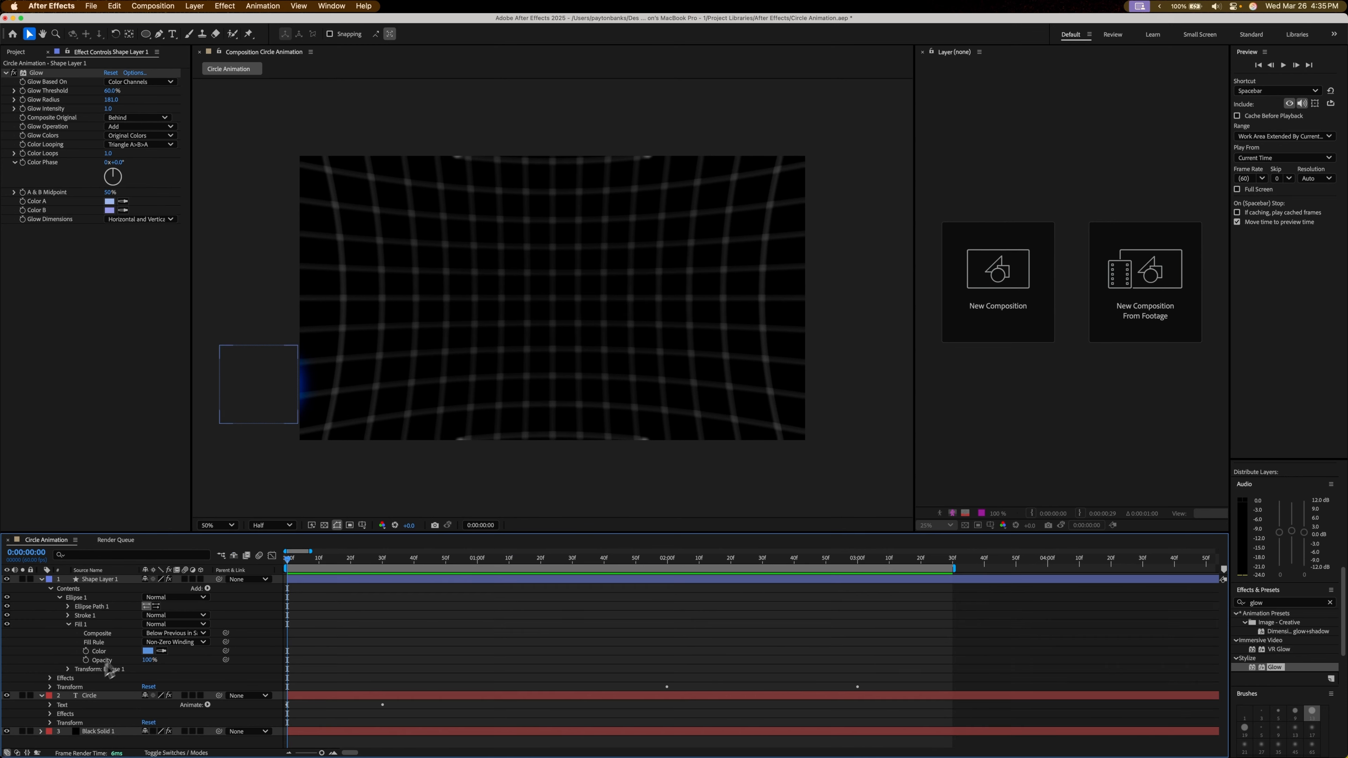
pyautogui.click(667, 562)
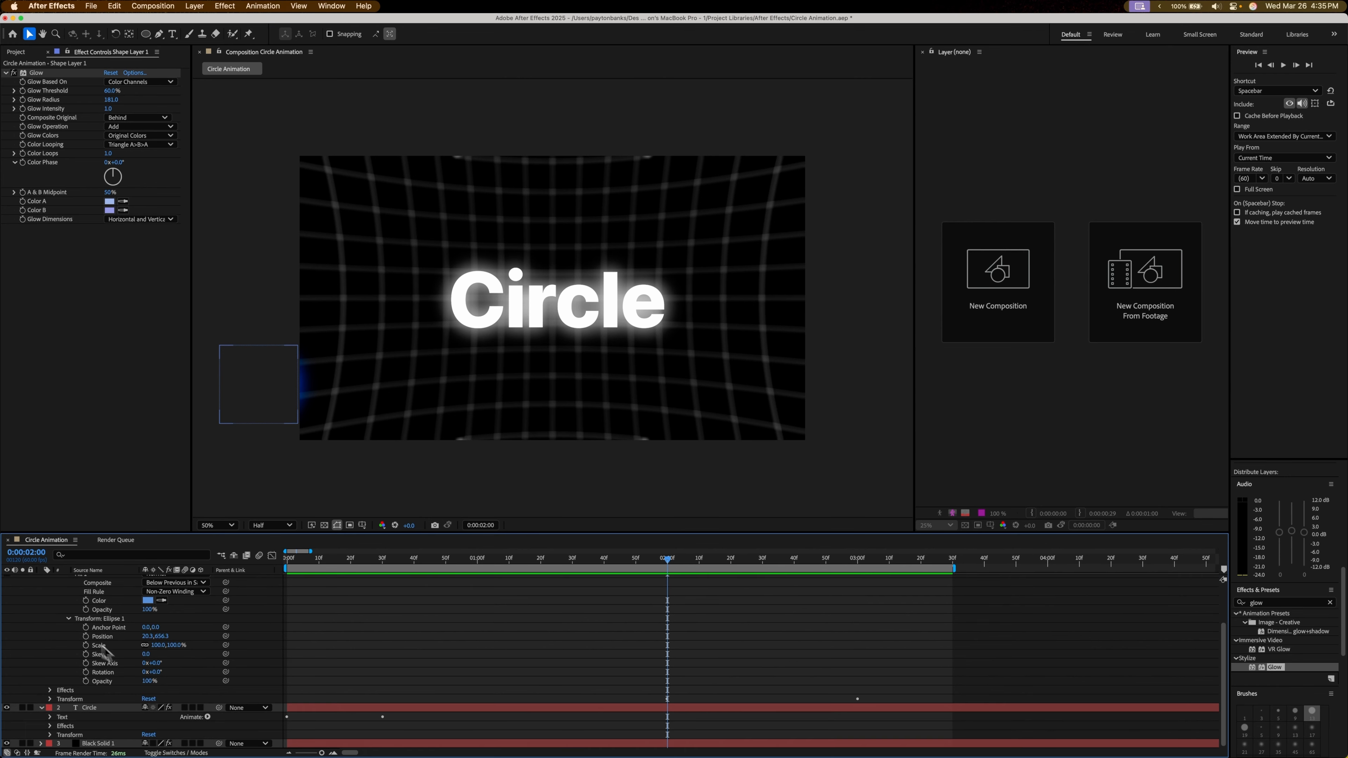
pyautogui.click(69, 619)
pyautogui.click(74, 617)
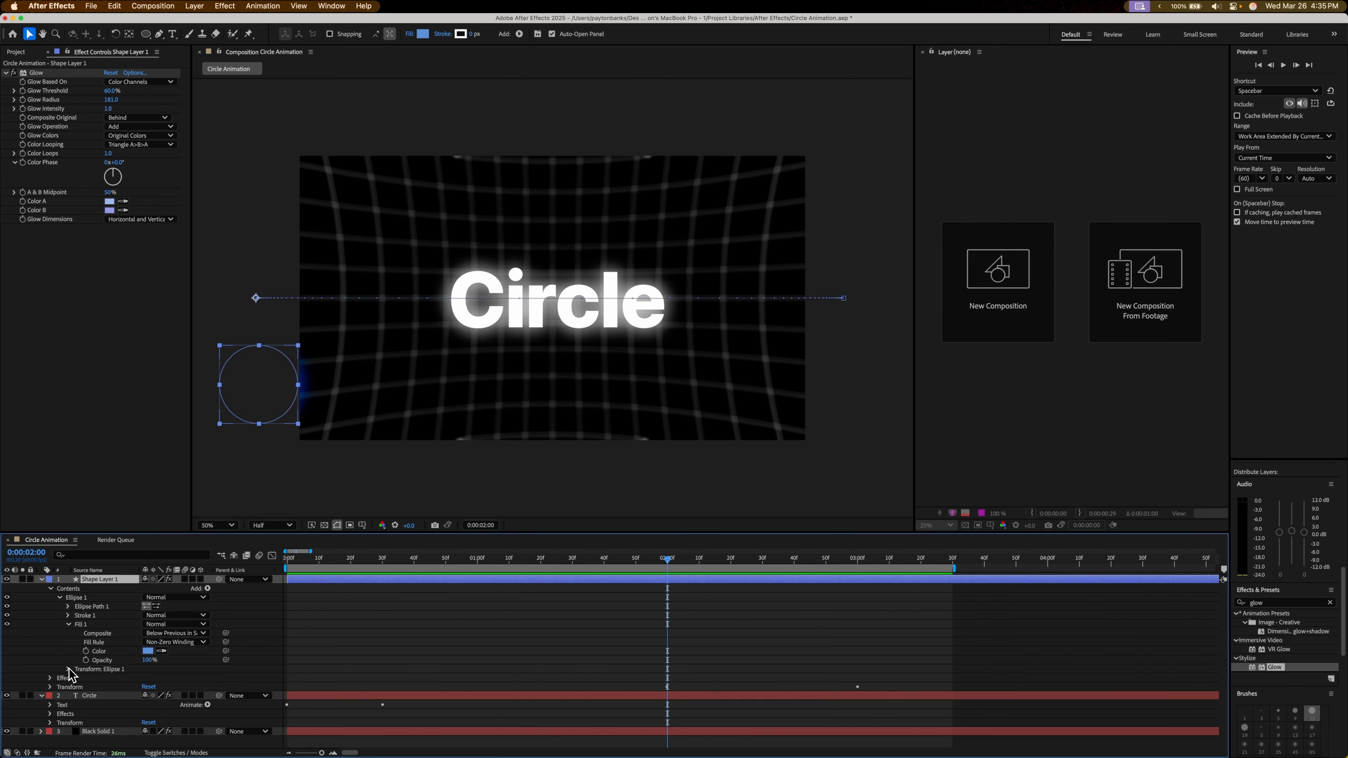
pyautogui.click(68, 669)
pyautogui.click(68, 669)
pyautogui.click(68, 669)
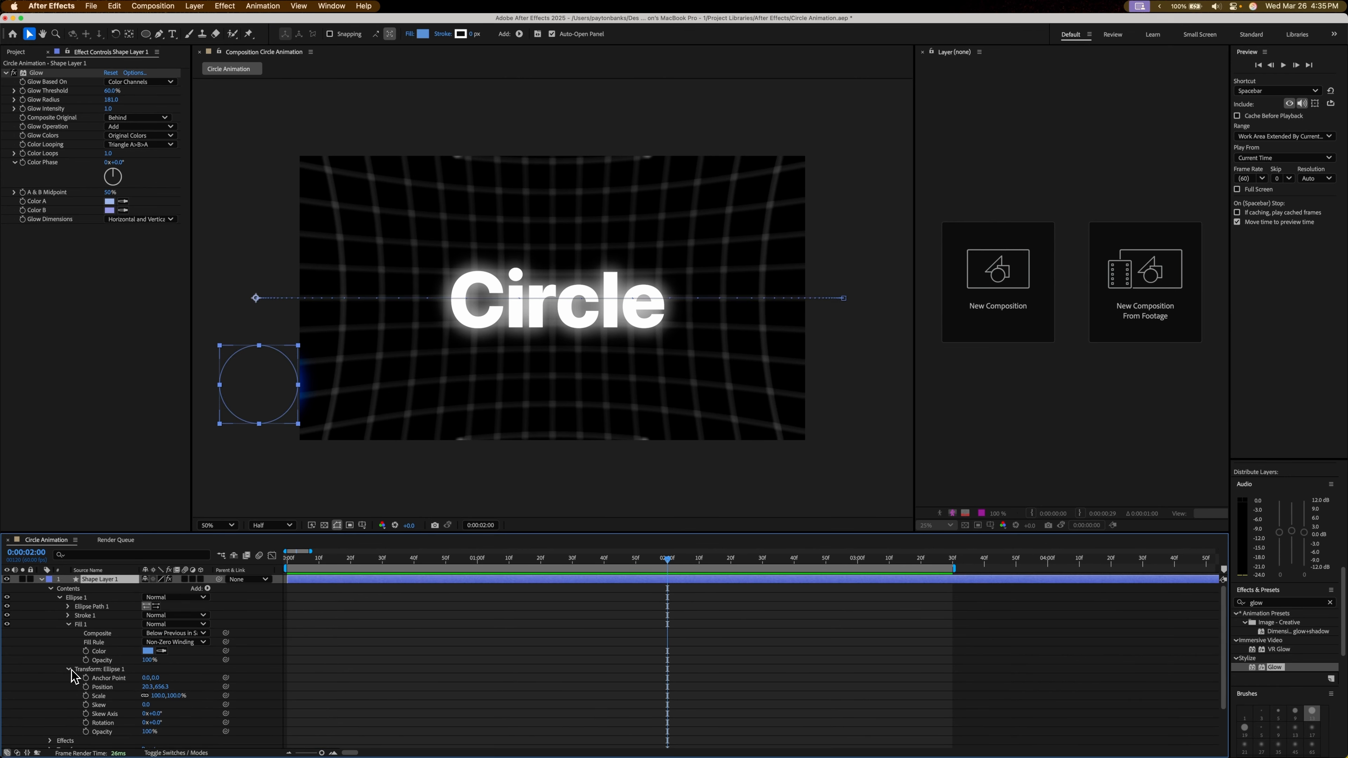
pyautogui.scroll(-3, 620, 701)
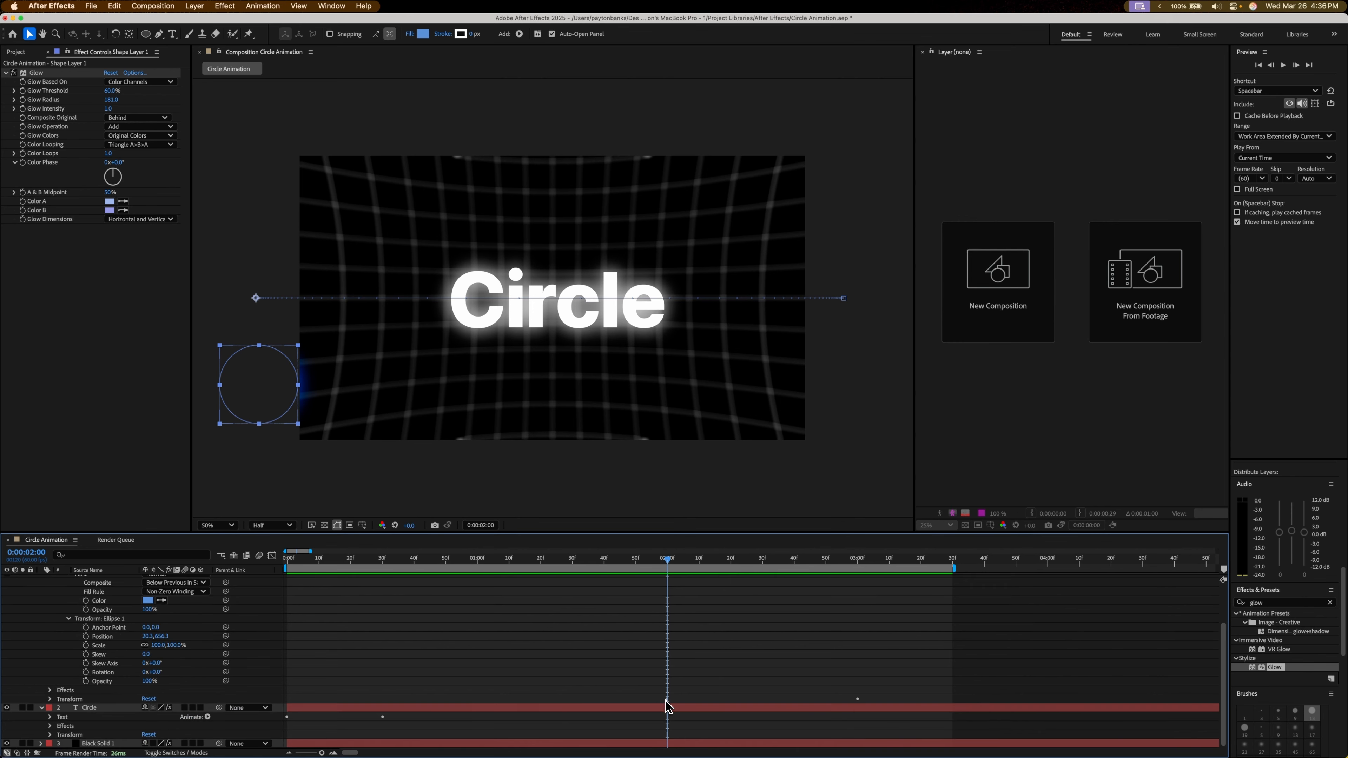
pyautogui.click(666, 700)
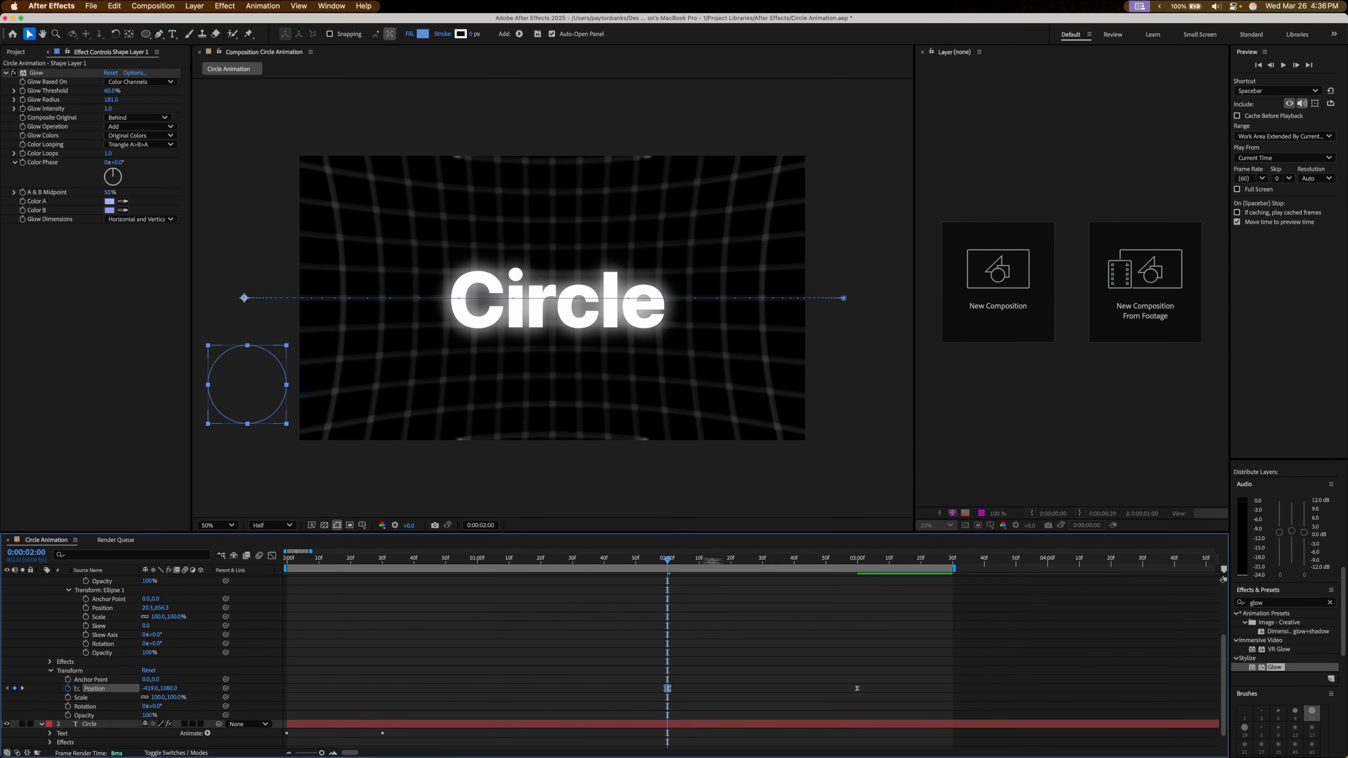
# - At 0:00:03:00, set the circle layer's ending Position keyframe to about X 4231, keeping Y at 1080
pyautogui.moveTo(844, 561); pyautogui.dragTo(857, 563)
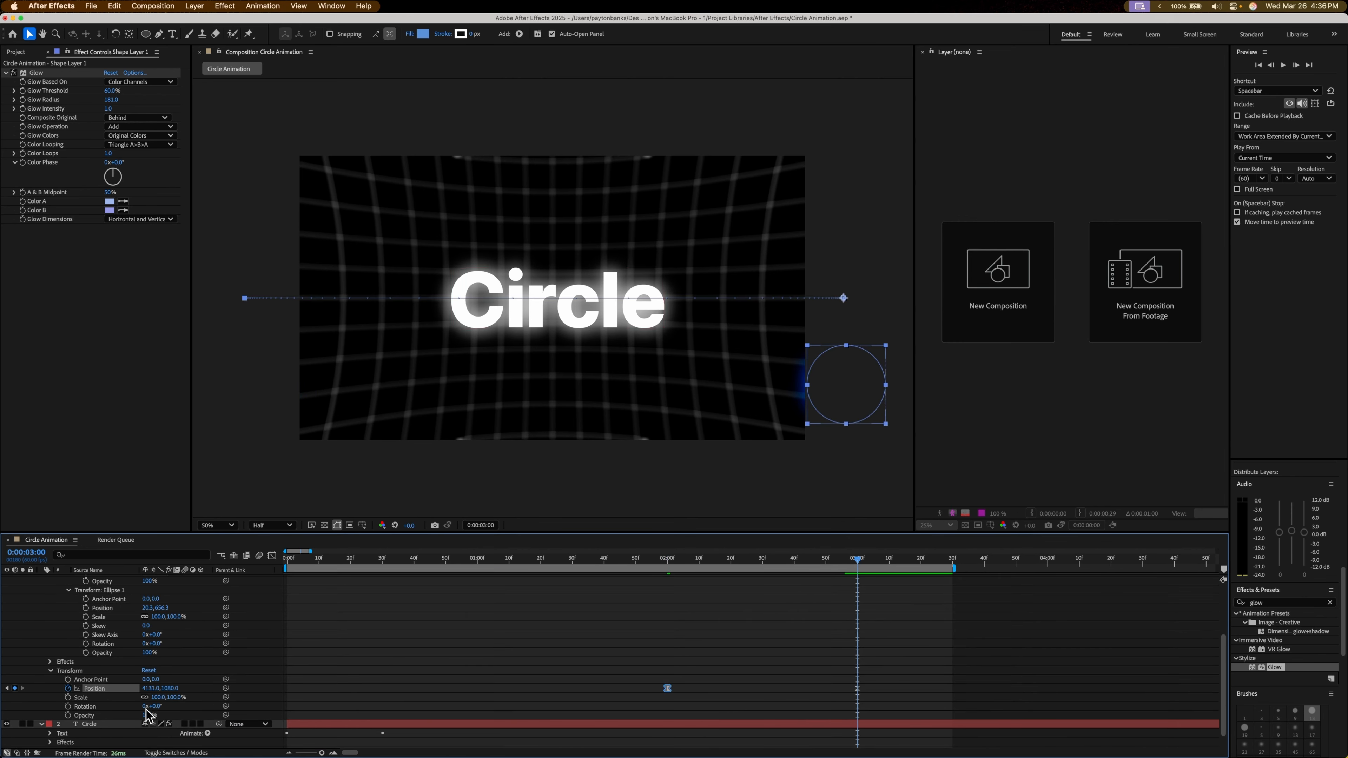
pyautogui.moveTo(166, 688); pyautogui.dragTo(190, 688)
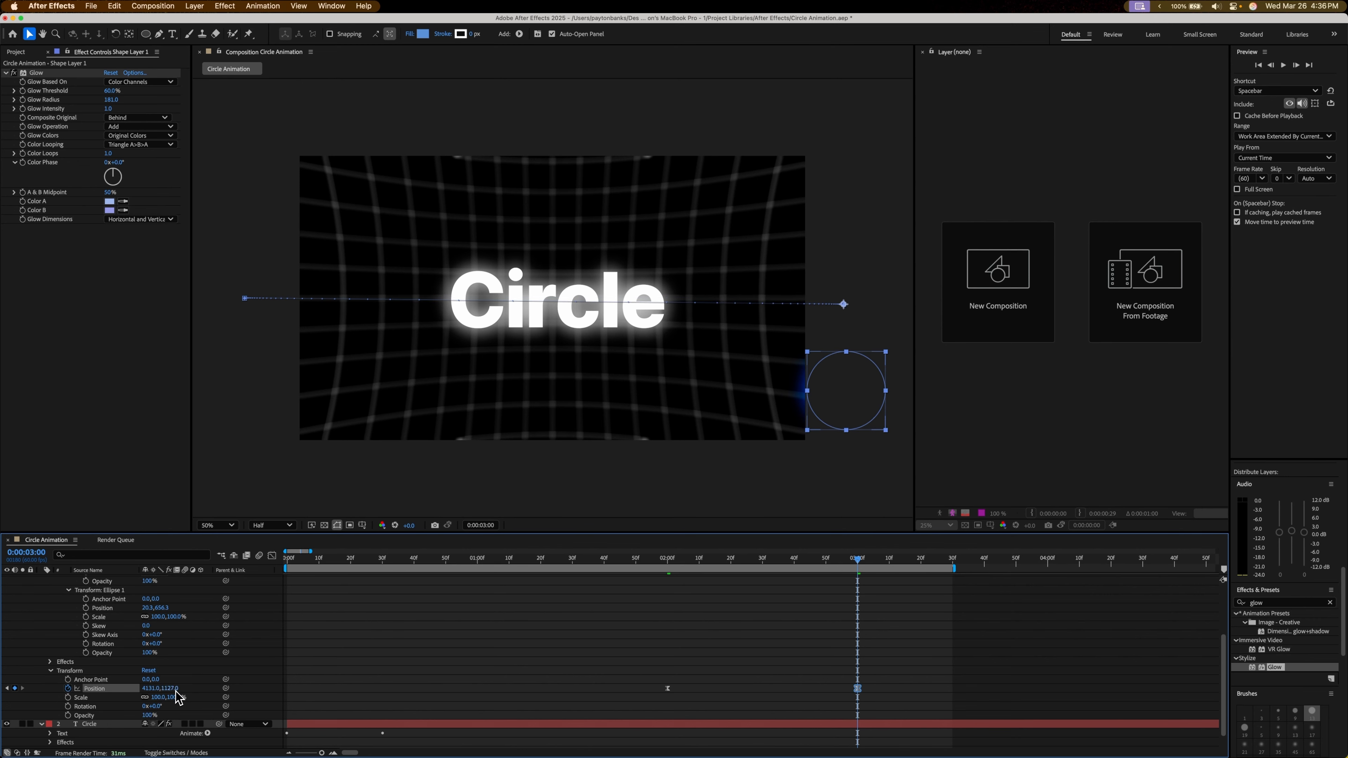
pyautogui.press('super+z')
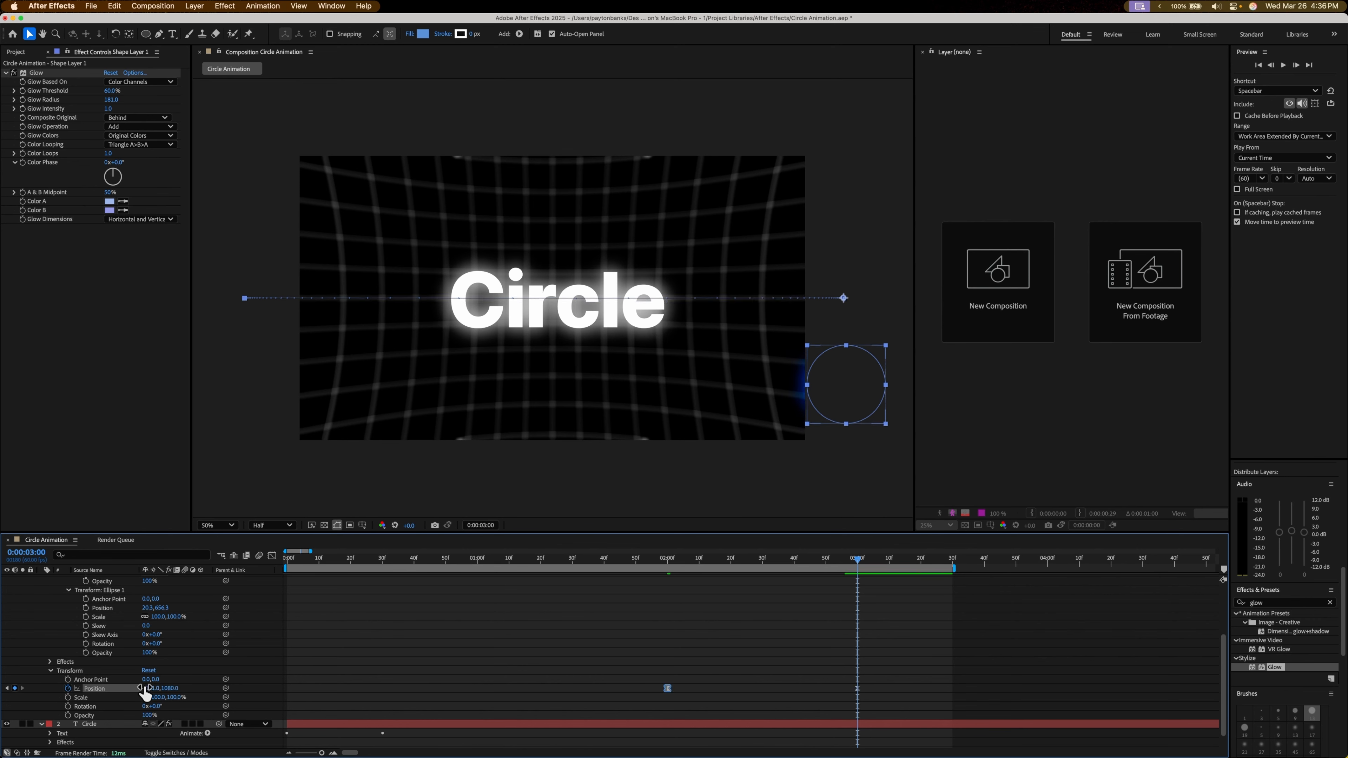
pyautogui.moveTo(144, 689); pyautogui.dragTo(218, 696)
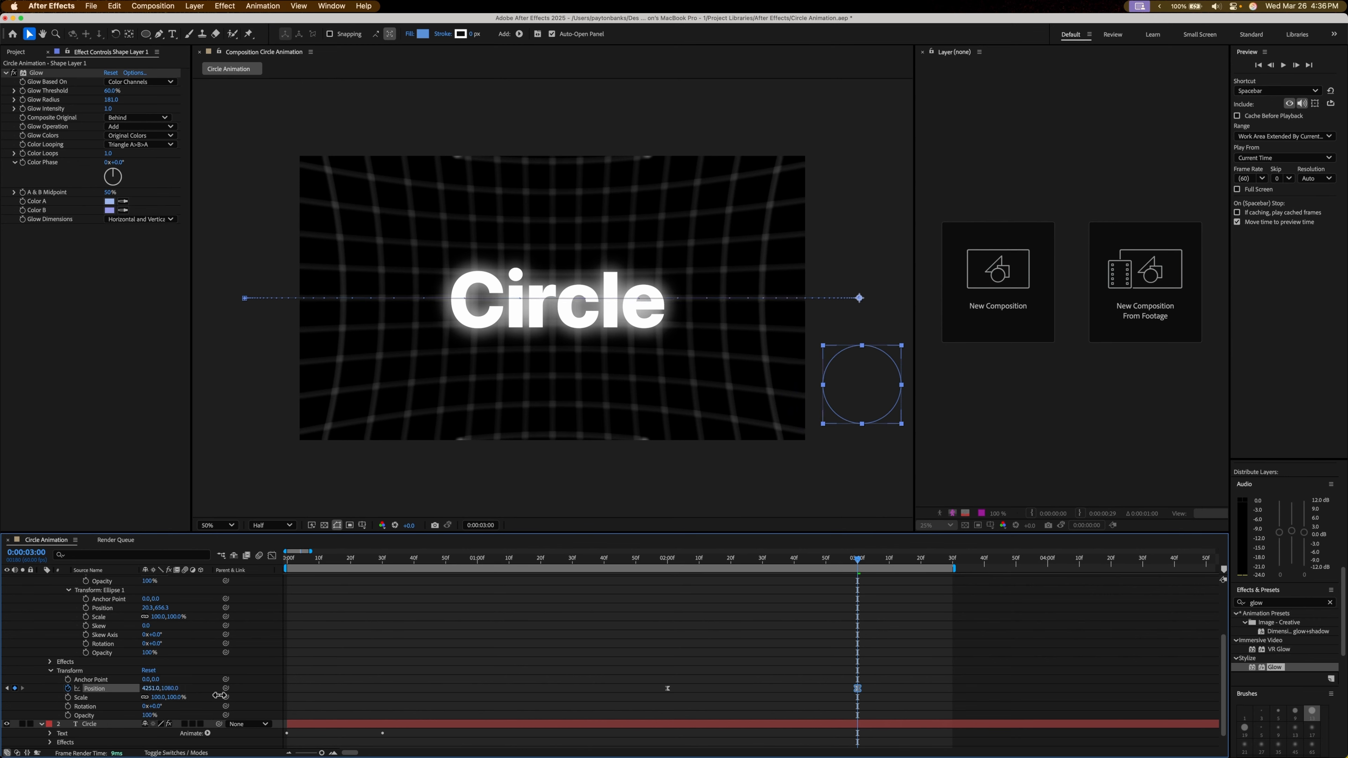
# - Preview the circle's pass across the frame from 0:00:01:56
pyautogui.click(654, 566)
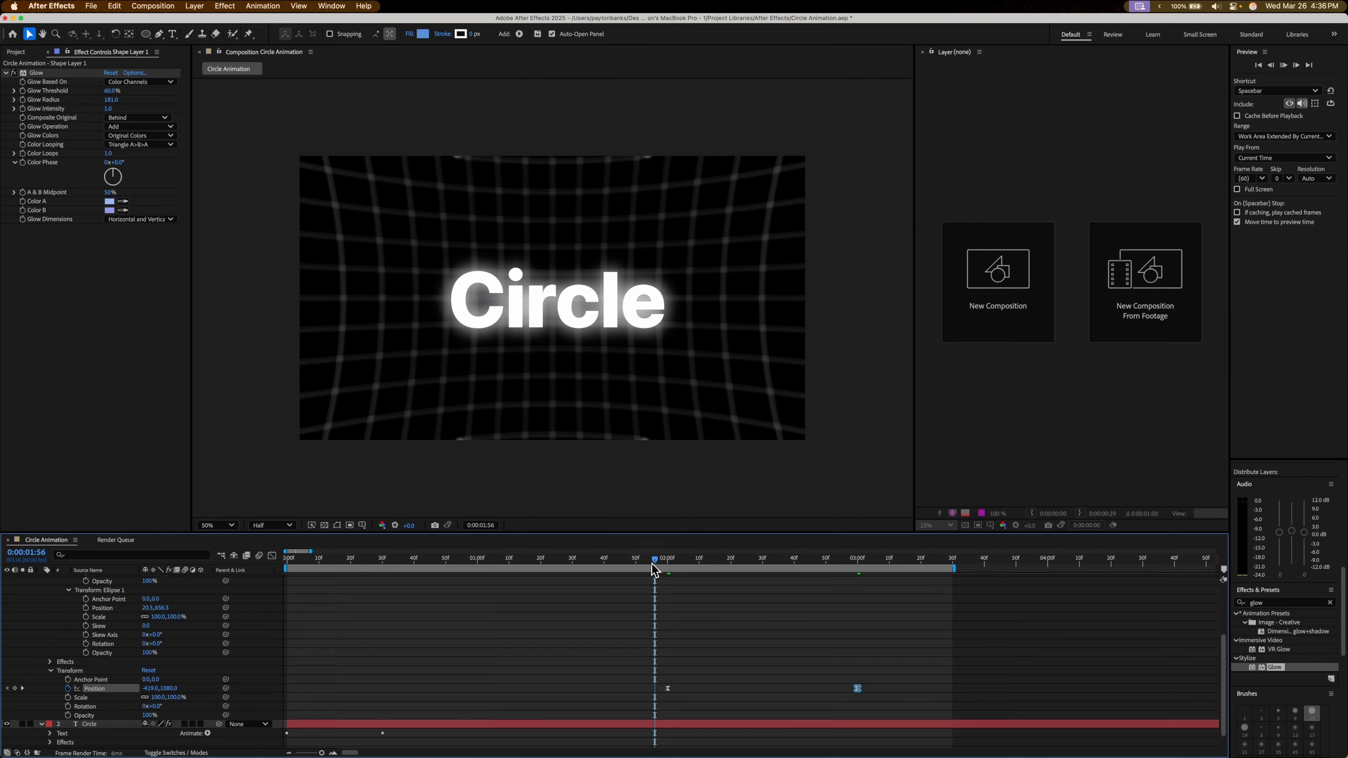
pyautogui.press('space')
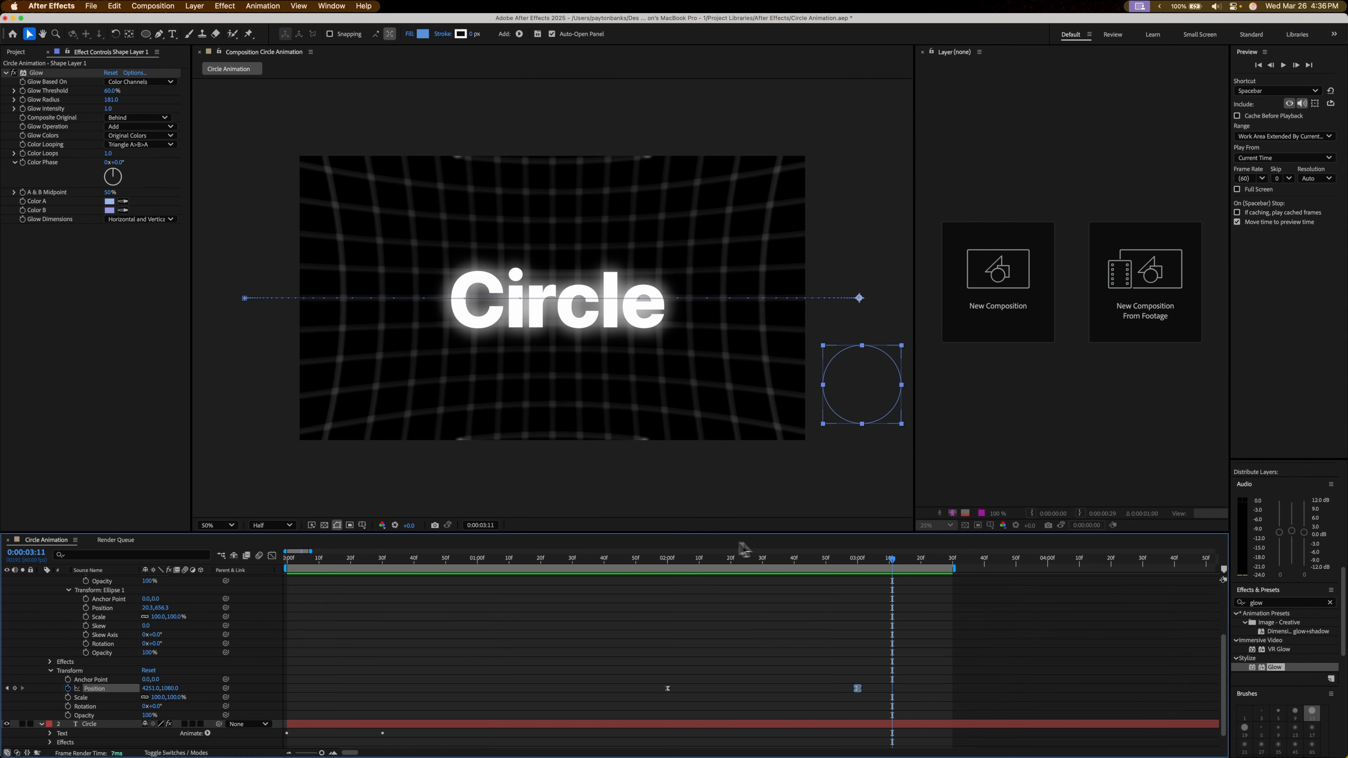
pyautogui.press('space')
pyautogui.press('space')
pyautogui.moveTo(310, 551); pyautogui.dragTo(195, 565)
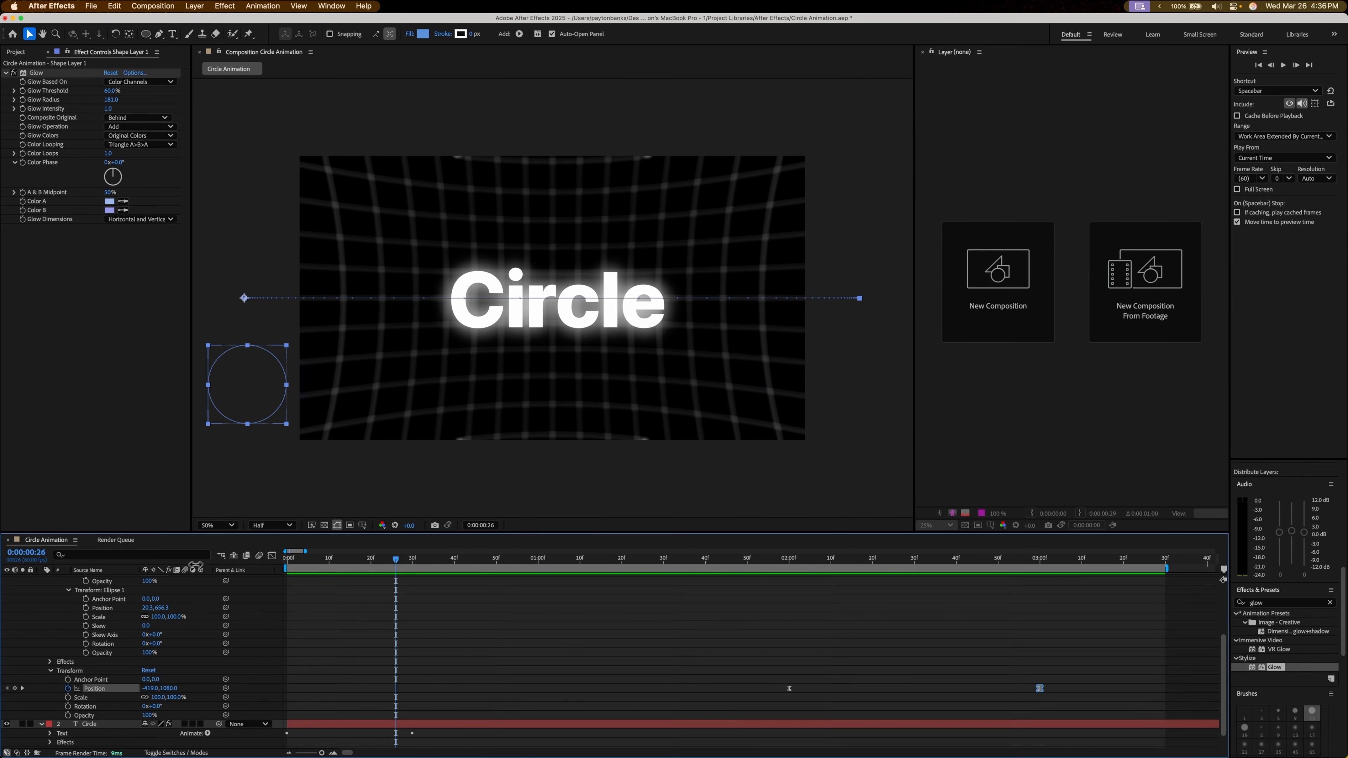
# - Collapse the properties of the shape and Circle text layers in the timeline and deselect all layers
pyautogui.scroll(3, 124, 627)
pyautogui.click(42, 580)
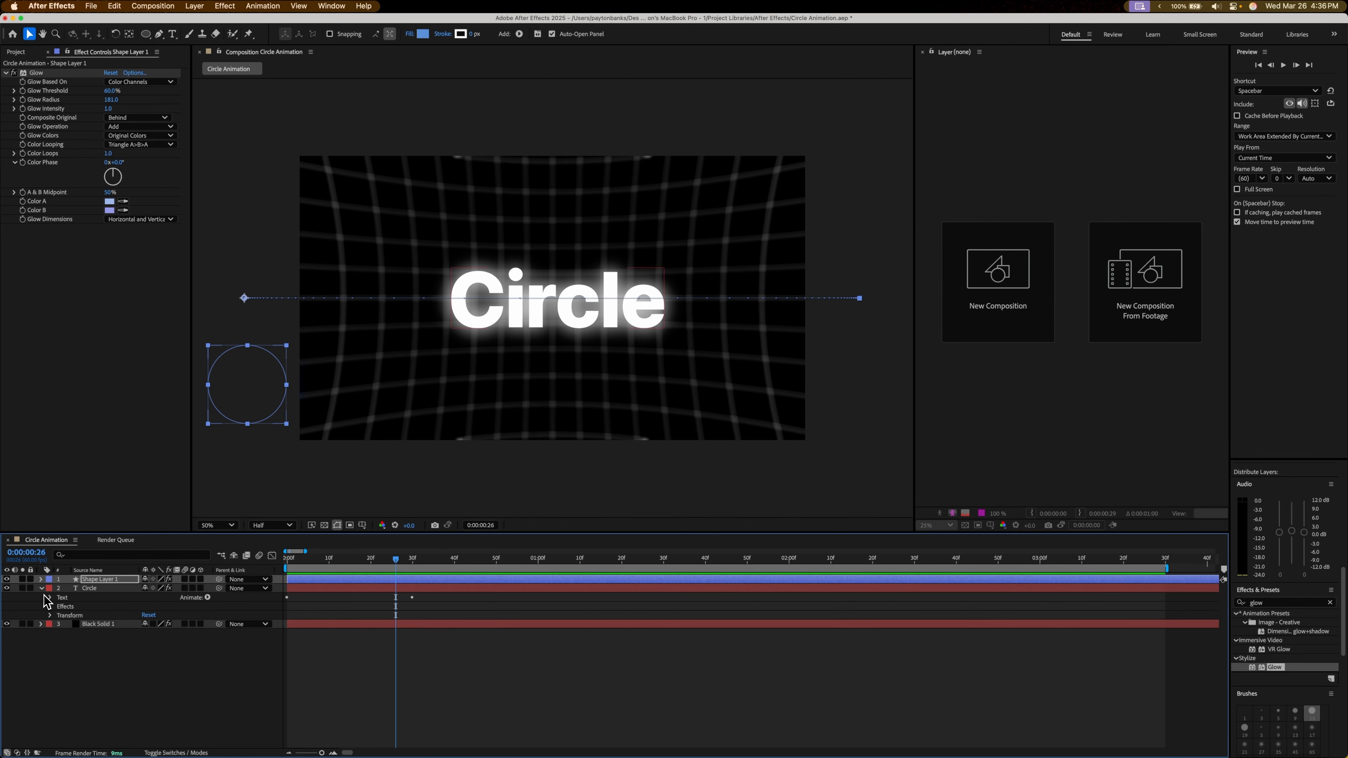
pyautogui.click(42, 588)
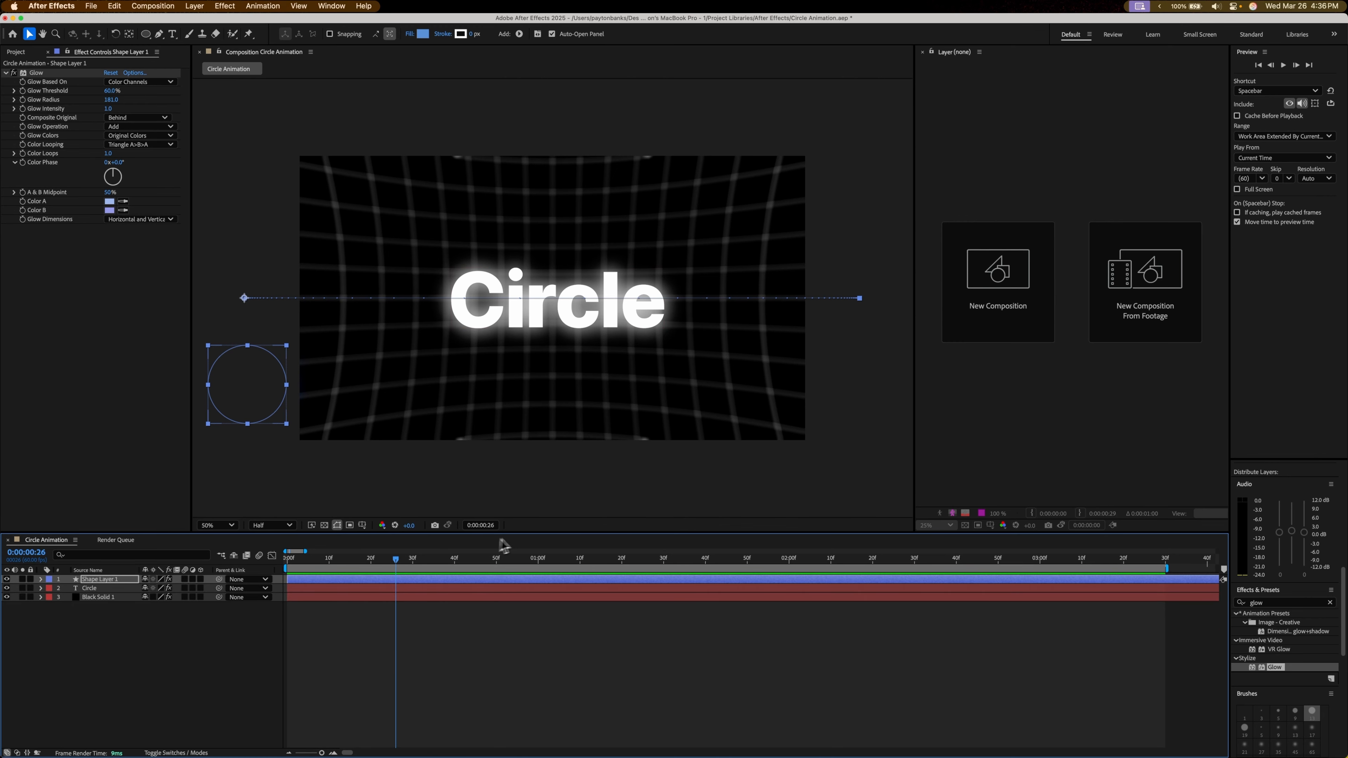
pyautogui.click(464, 618)
pyautogui.moveTo(509, 582); pyautogui.dragTo(511, 584)
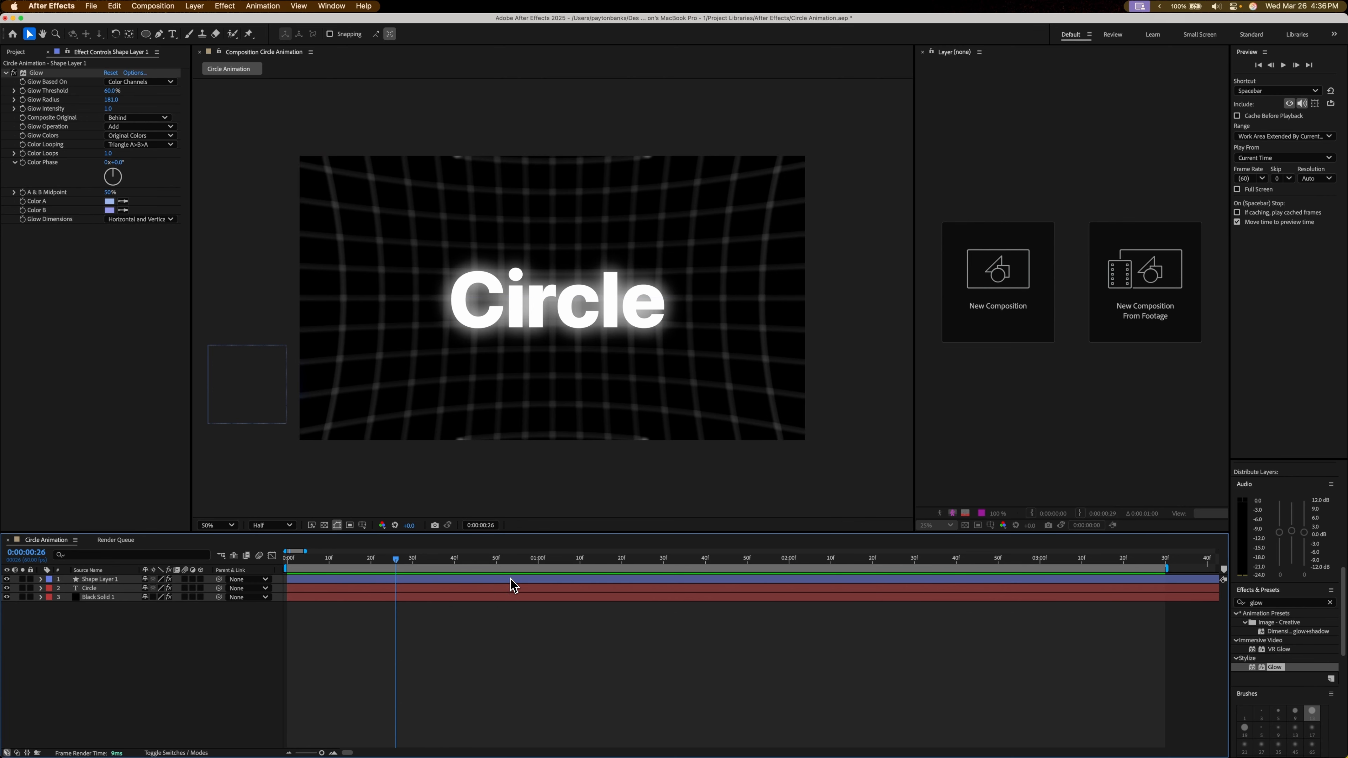
# - Inspect the shape layer's ellipse, stroke, effect and transform properties, then collapse the layer and return to the composition's start
pyautogui.click(41, 580)
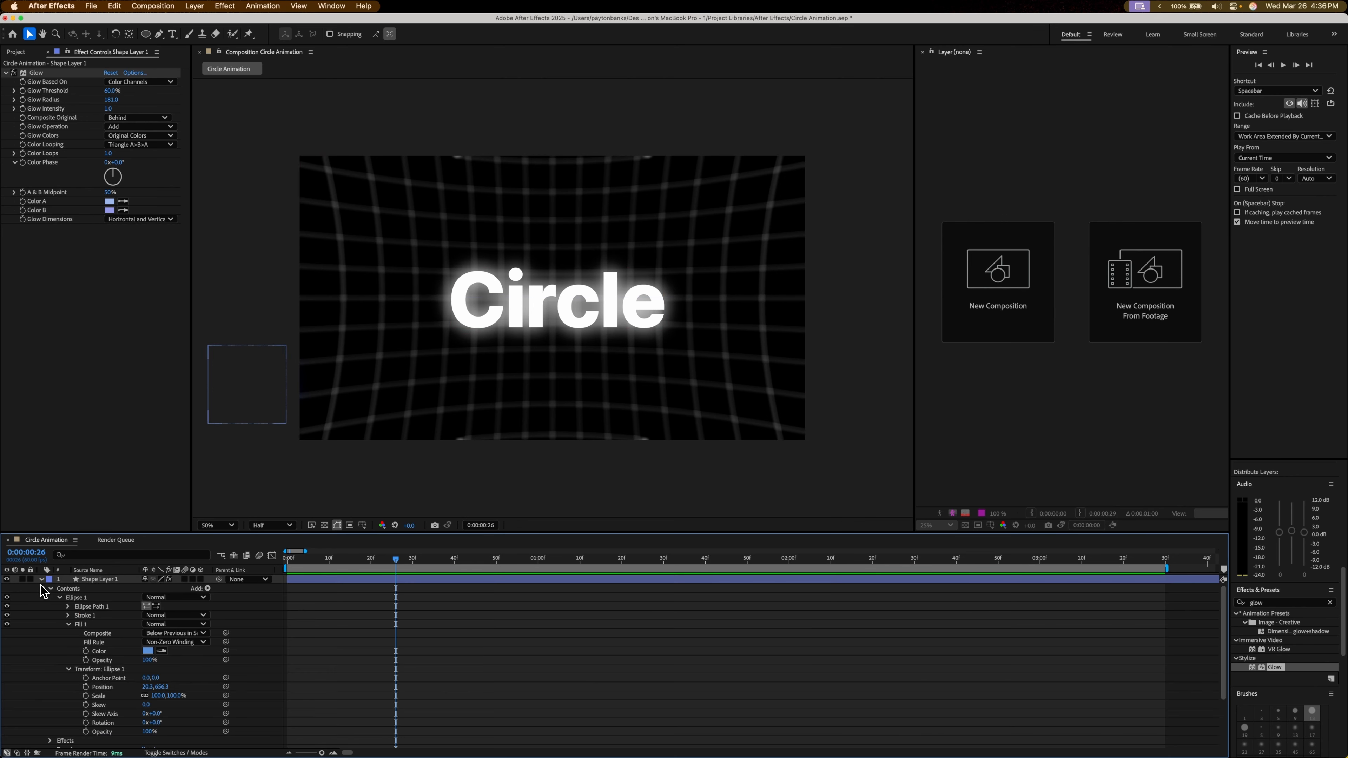
pyautogui.click(59, 598)
pyautogui.click(58, 598)
pyautogui.click(58, 598)
pyautogui.click(51, 606)
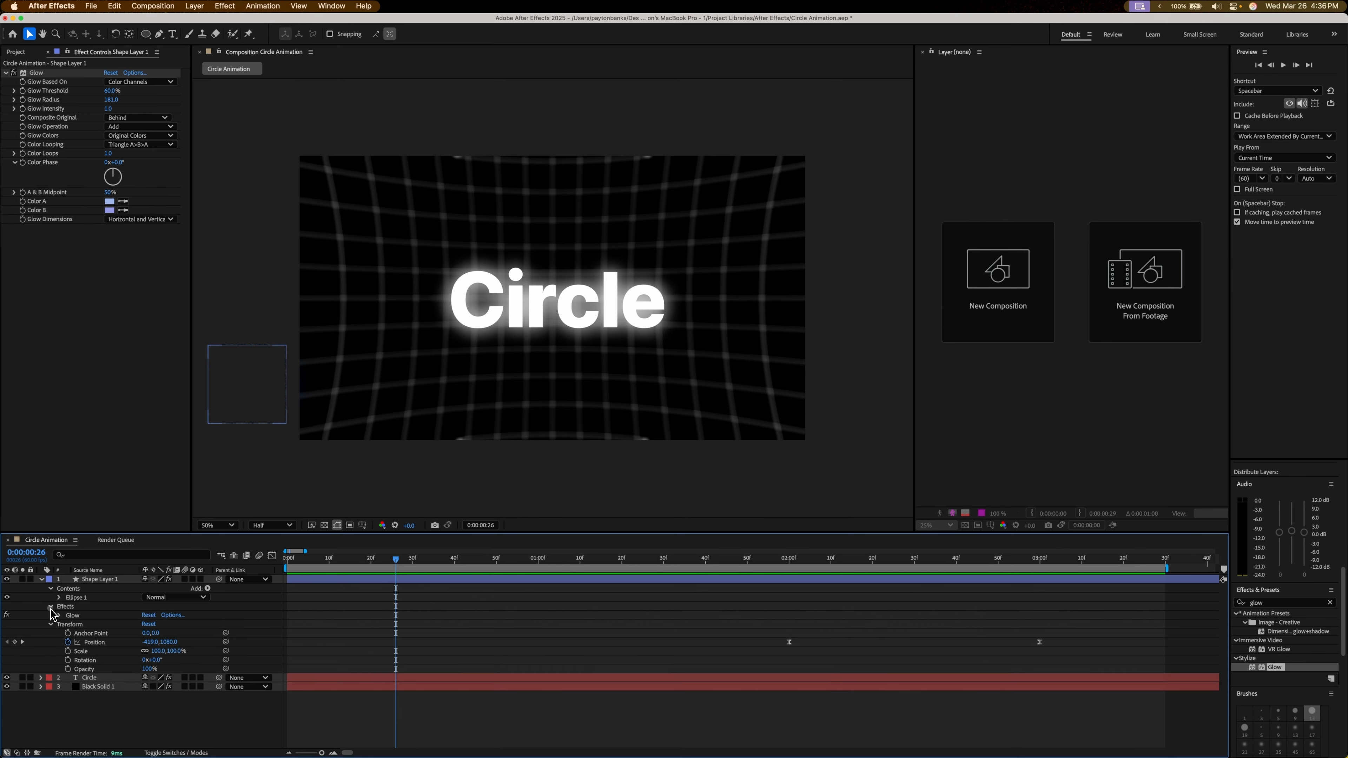
pyautogui.click(51, 607)
pyautogui.click(59, 598)
pyautogui.click(68, 616)
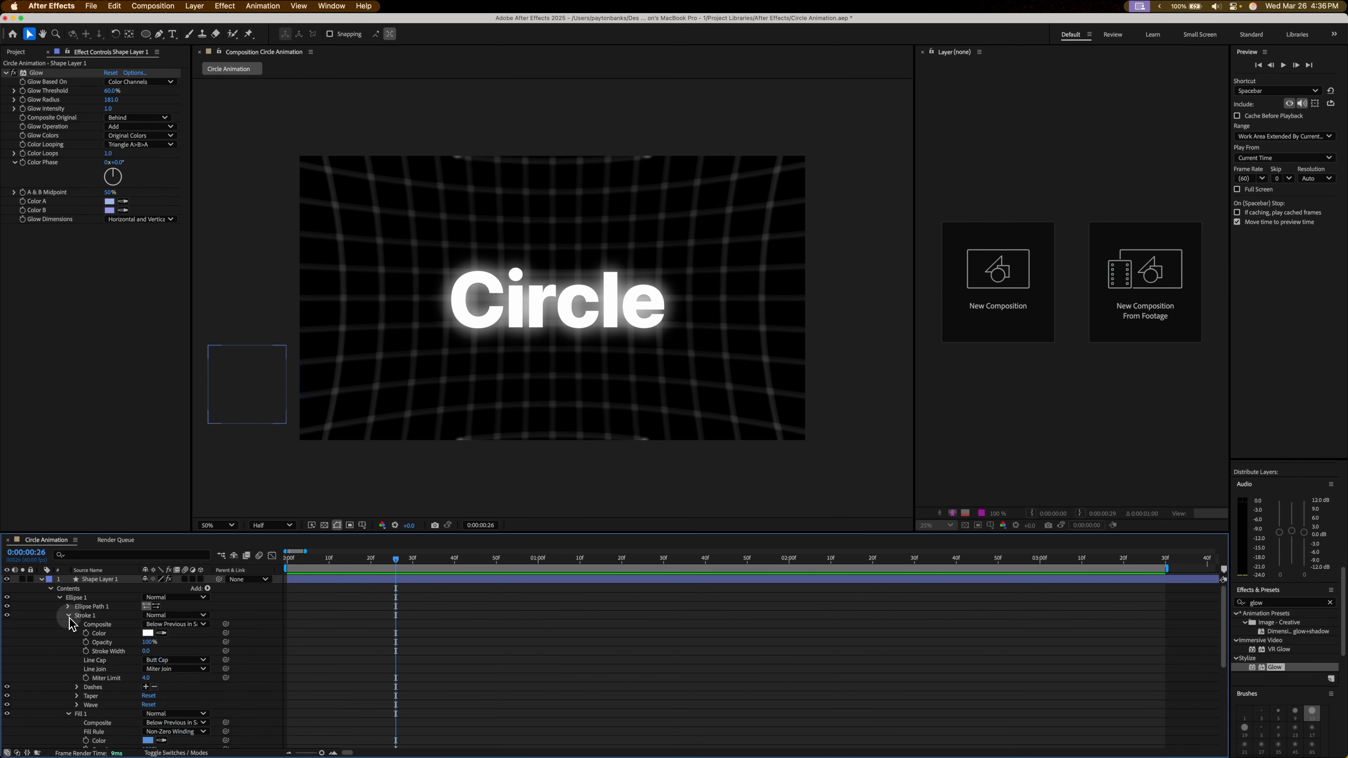
pyautogui.click(68, 615)
pyautogui.click(51, 590)
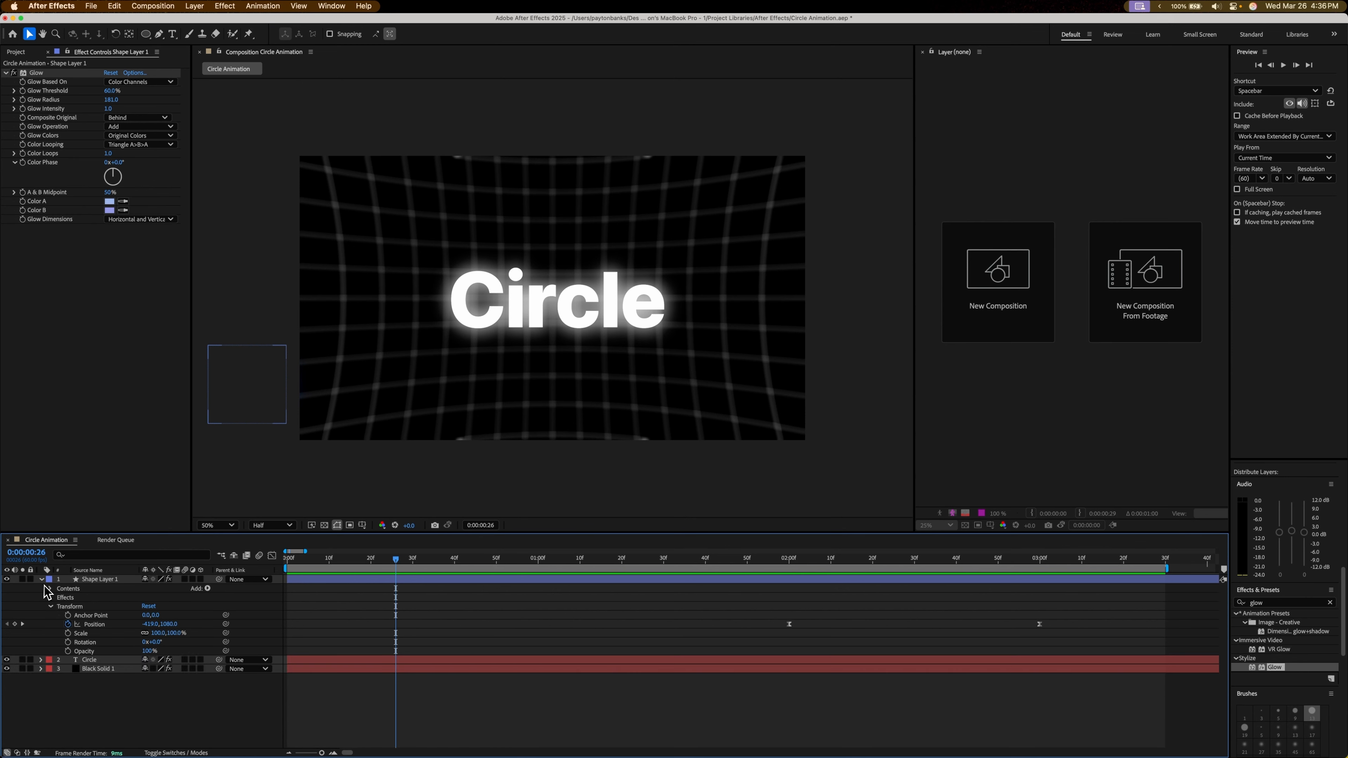
pyautogui.click(51, 606)
pyautogui.click(40, 579)
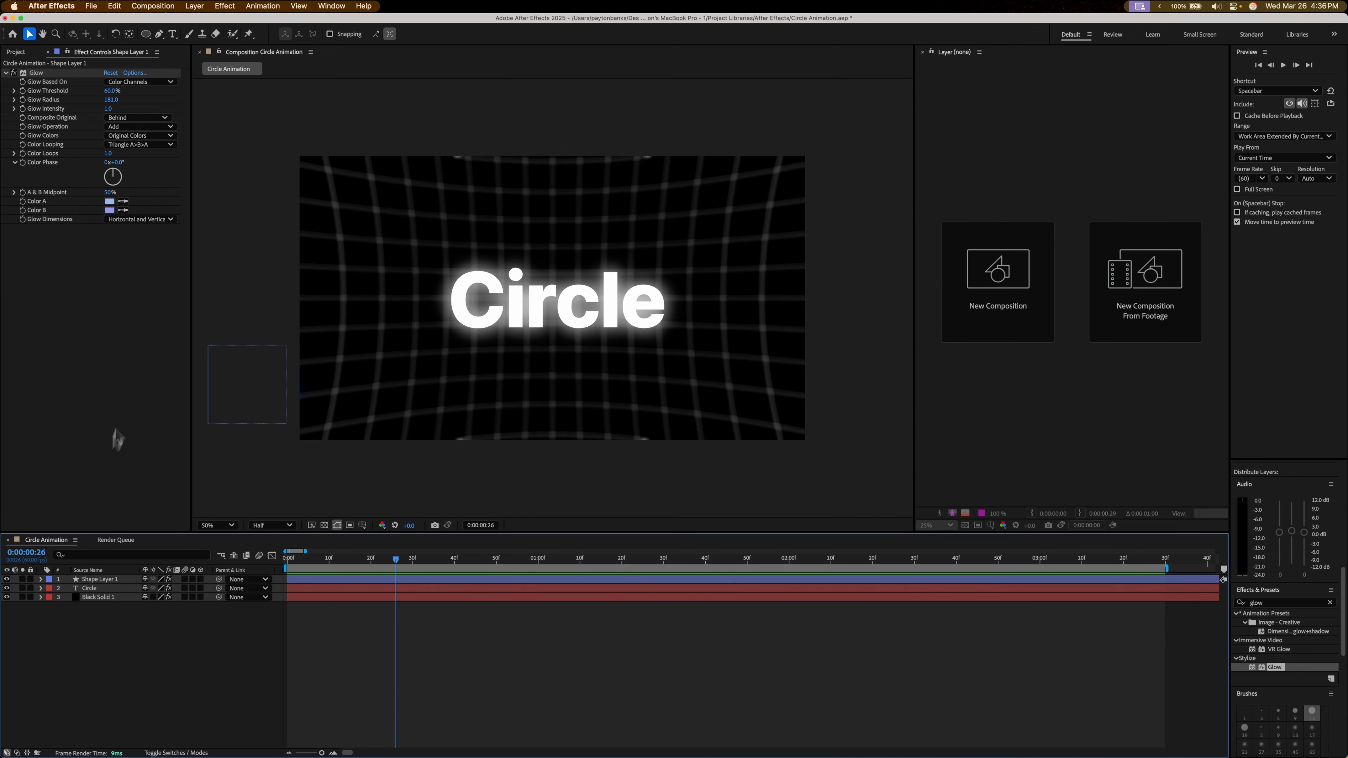
pyautogui.moveTo(399, 571); pyautogui.dragTo(288, 564)
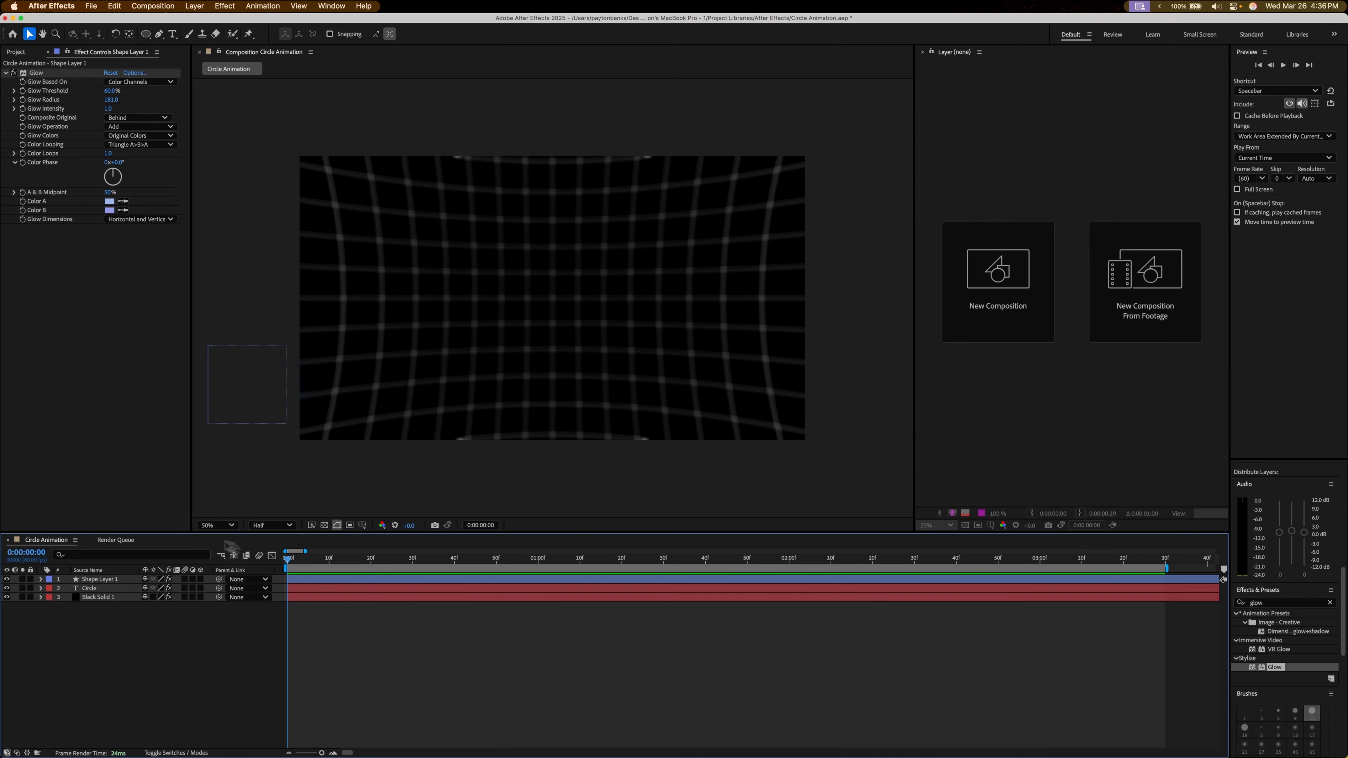
# - Preview the whole animation from the start of the composition
pyautogui.press('space')
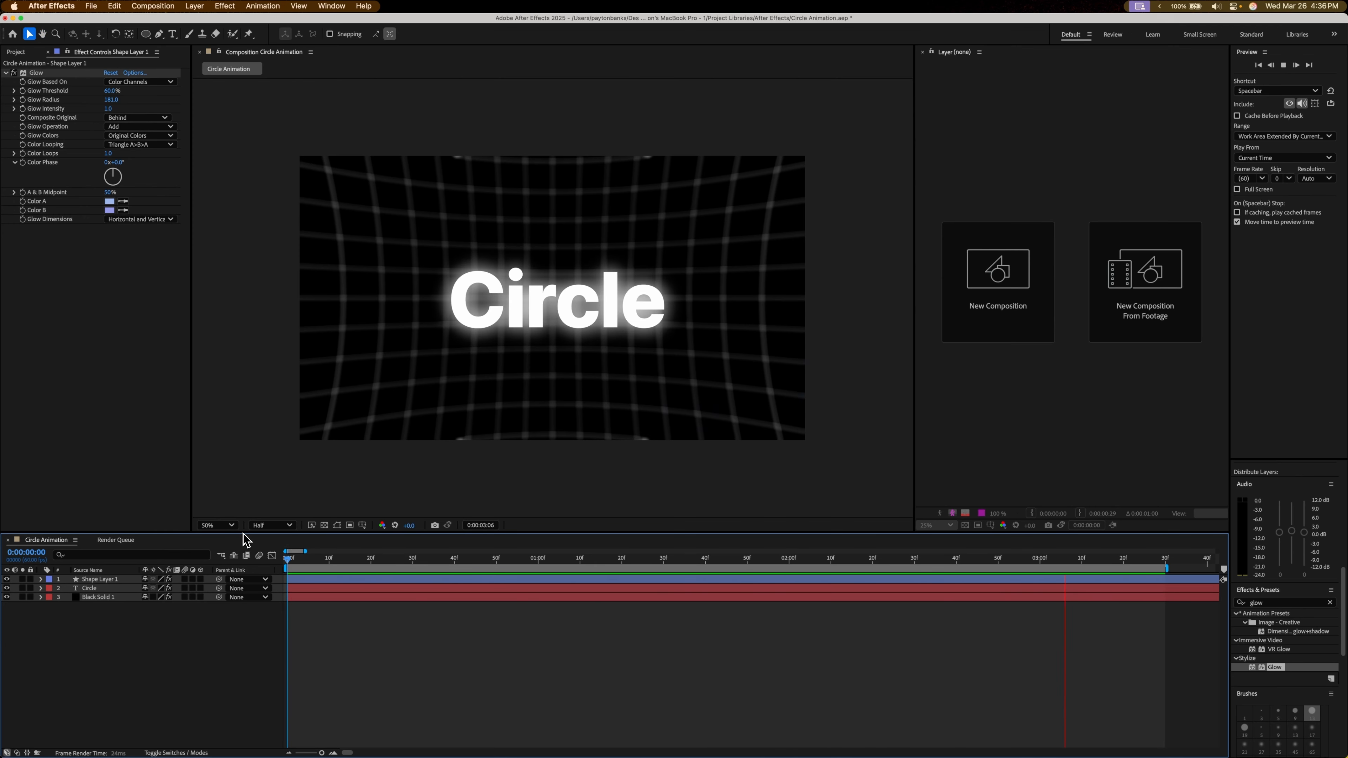
pyautogui.press('space')
# - At 0:00:02:29, enable motion blur on the shape layer and the Circle text layer
pyautogui.moveTo(445, 558); pyautogui.dragTo(912, 555)
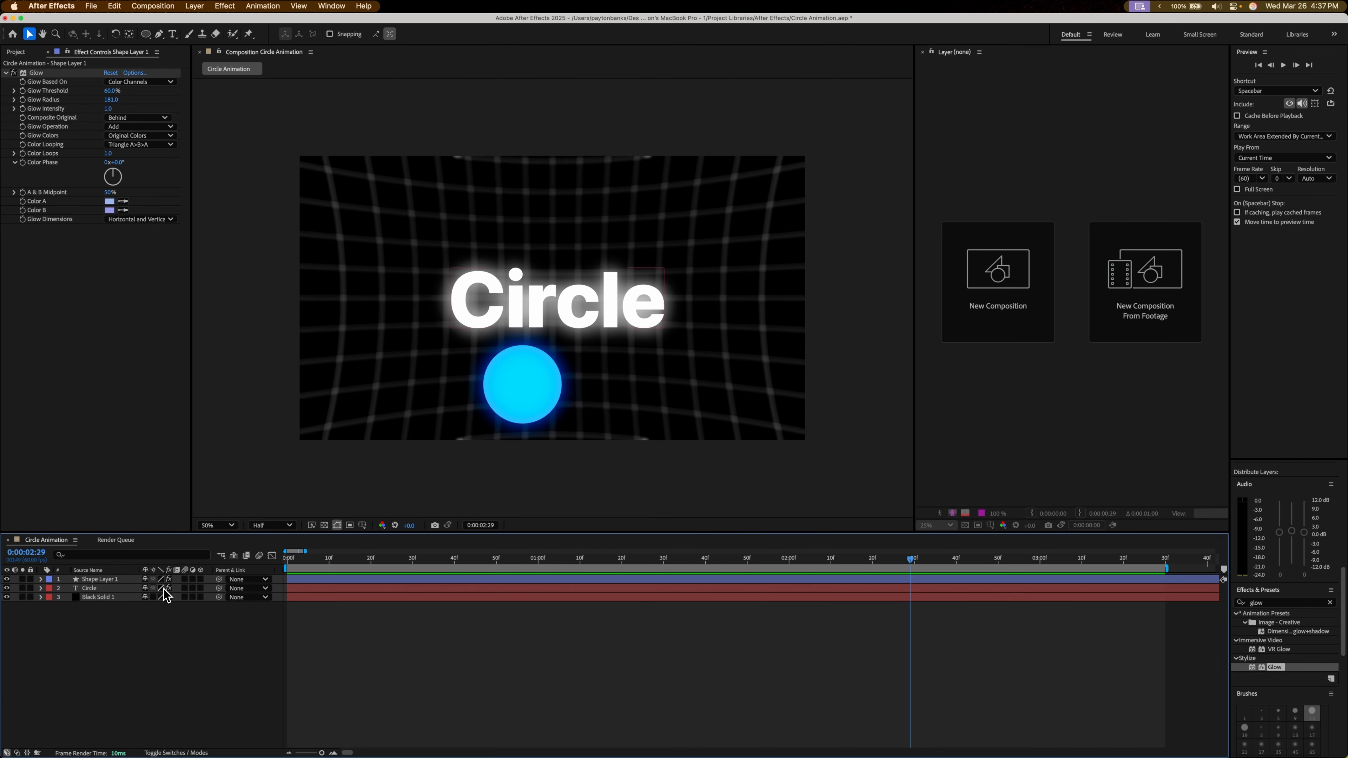
pyautogui.click(185, 579)
pyautogui.click(185, 587)
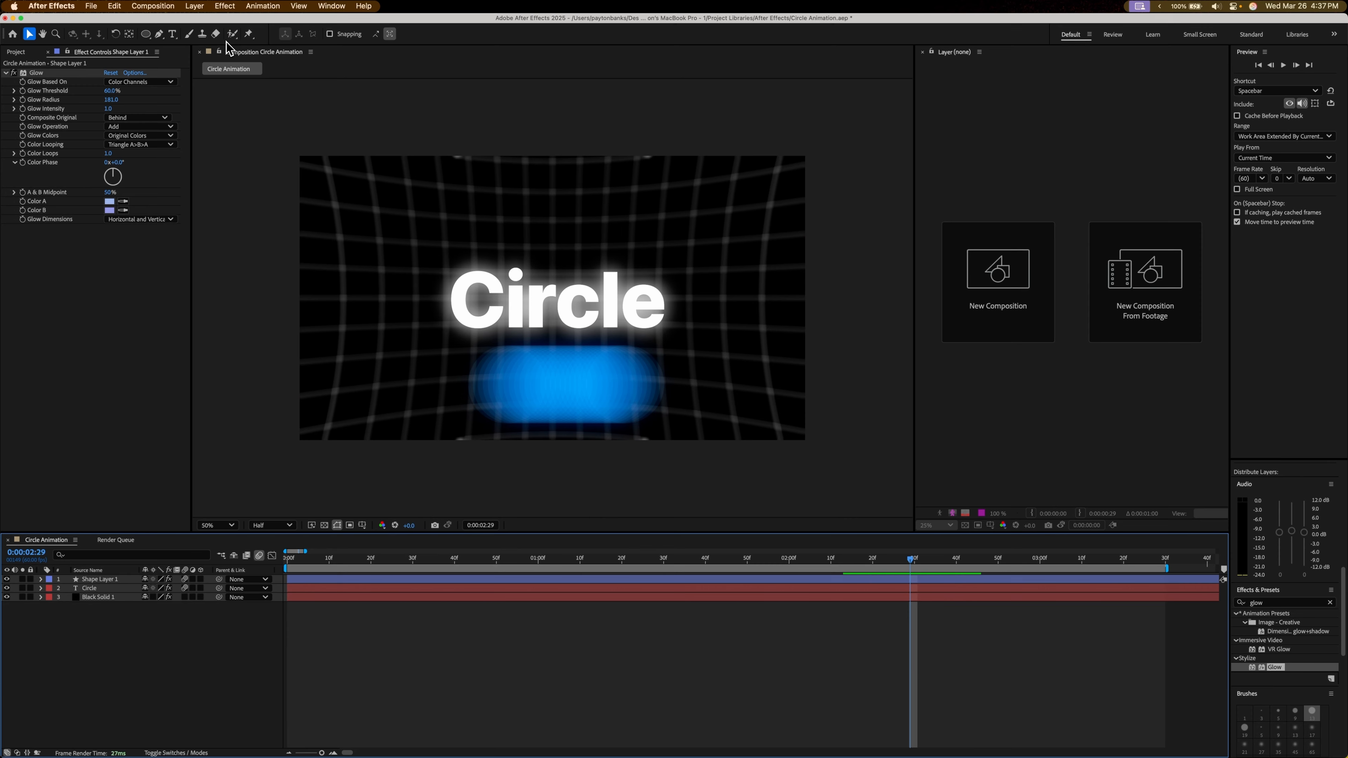
# - In the composition's advanced motion blur settings, set the samples per frame to 10
pyautogui.click(152, 6)
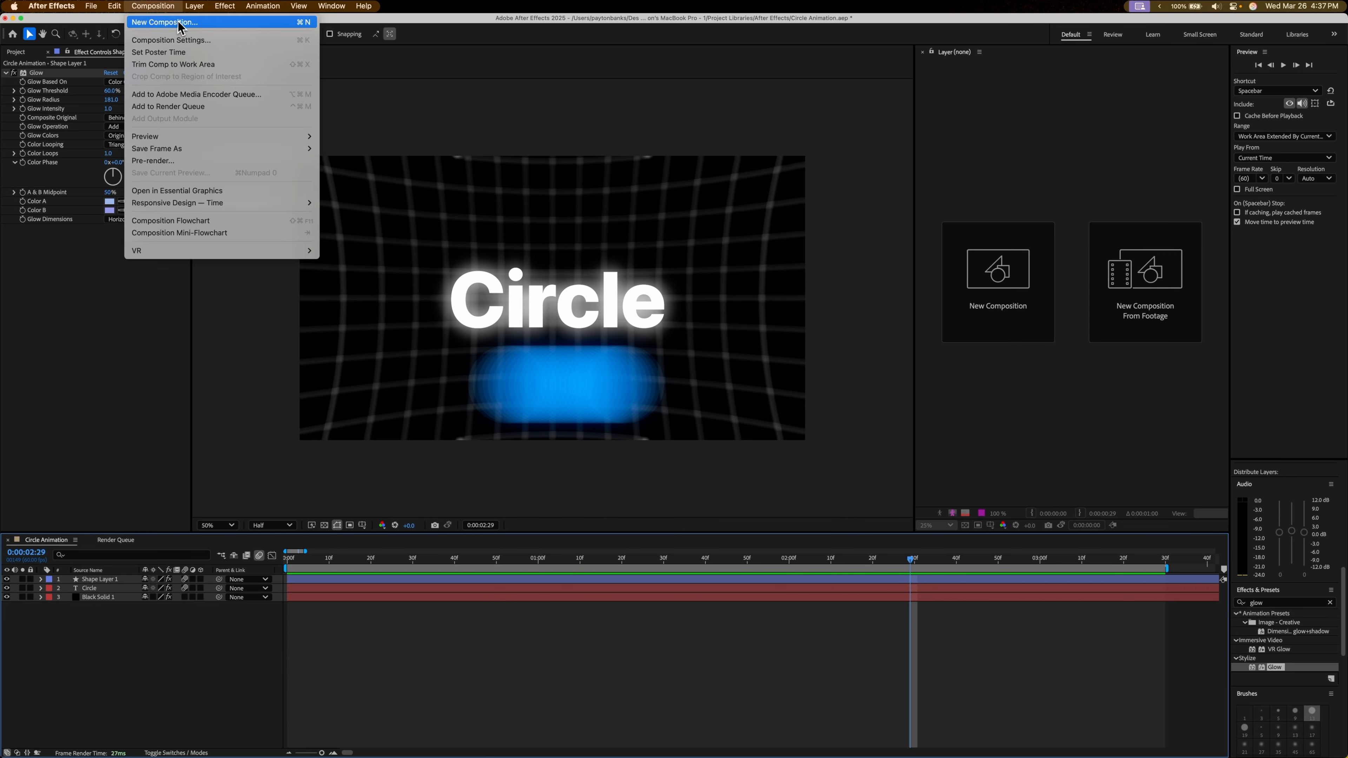
pyautogui.click(170, 40)
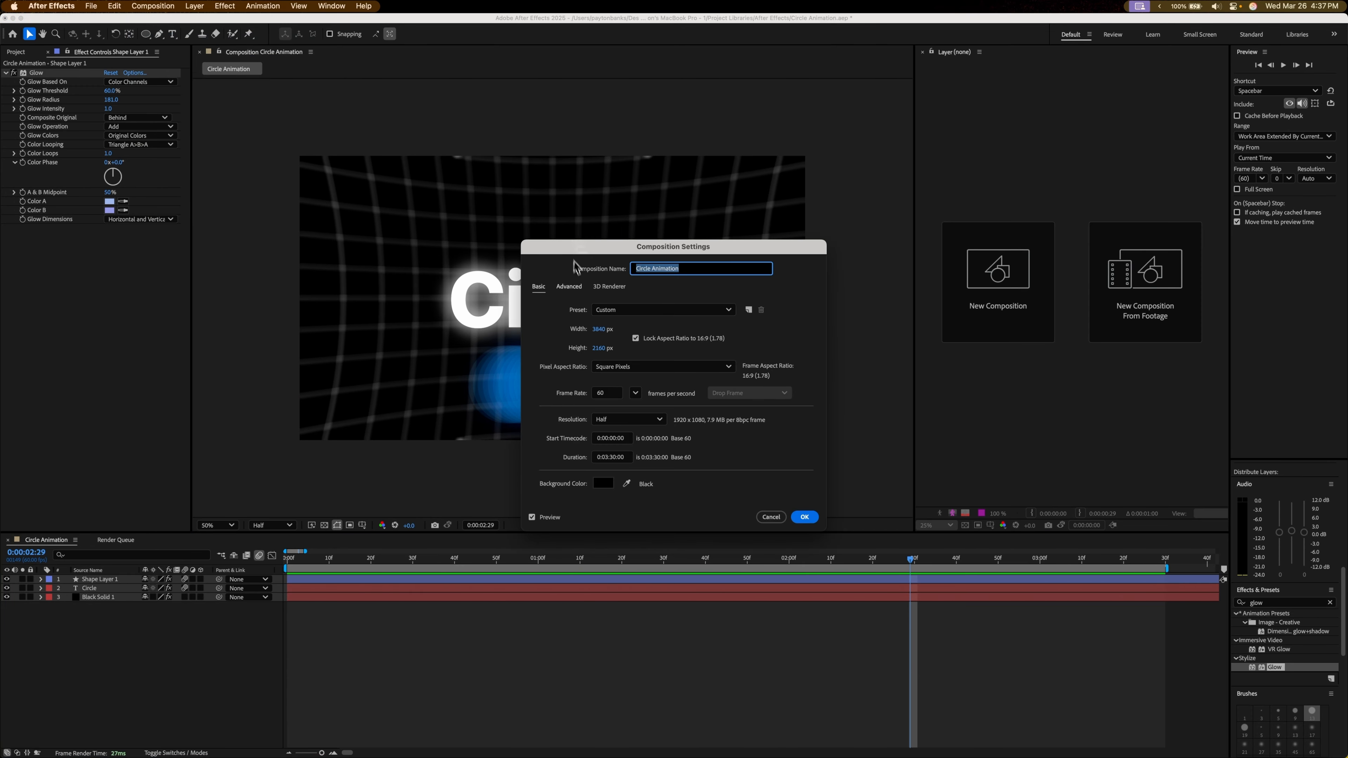
pyautogui.click(576, 290)
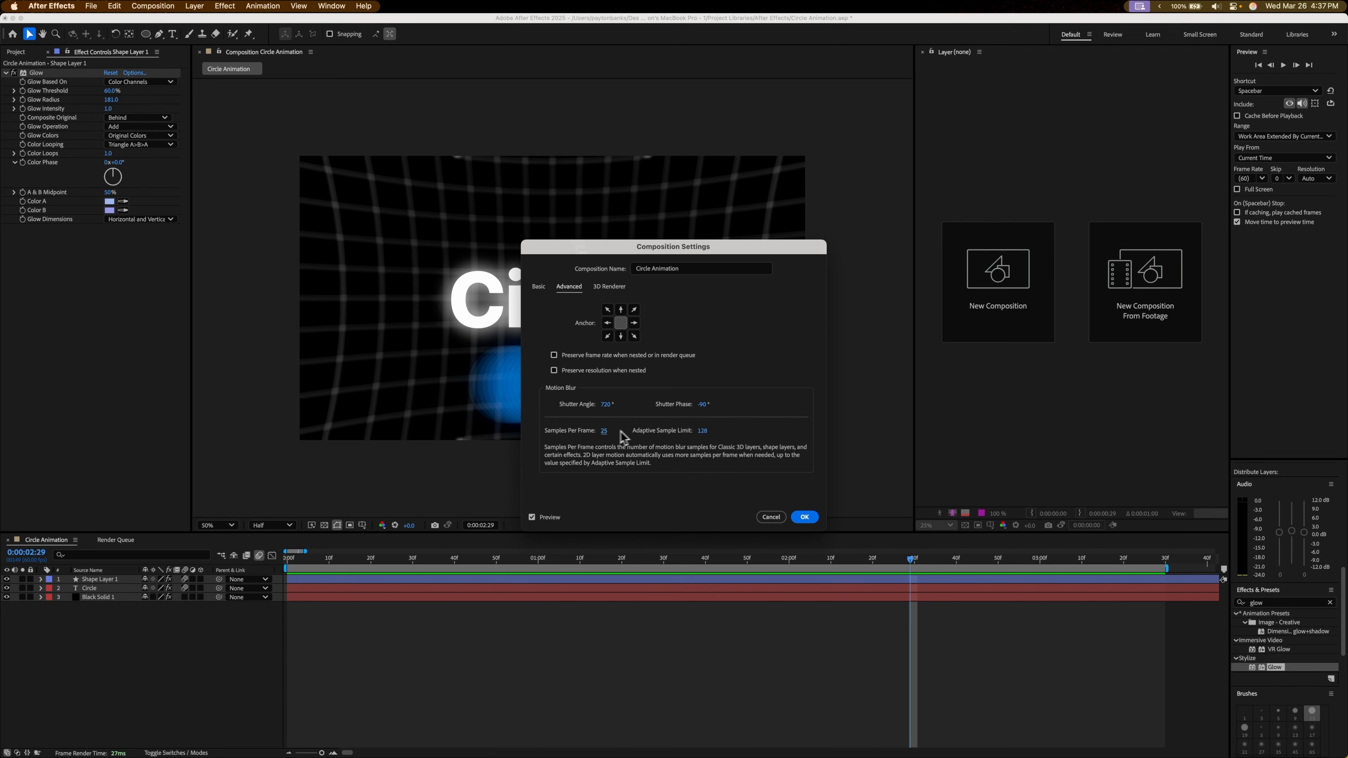
pyautogui.moveTo(602, 433); pyautogui.dragTo(590, 429)
pyautogui.moveTo(649, 250); pyautogui.dragTo(864, 225)
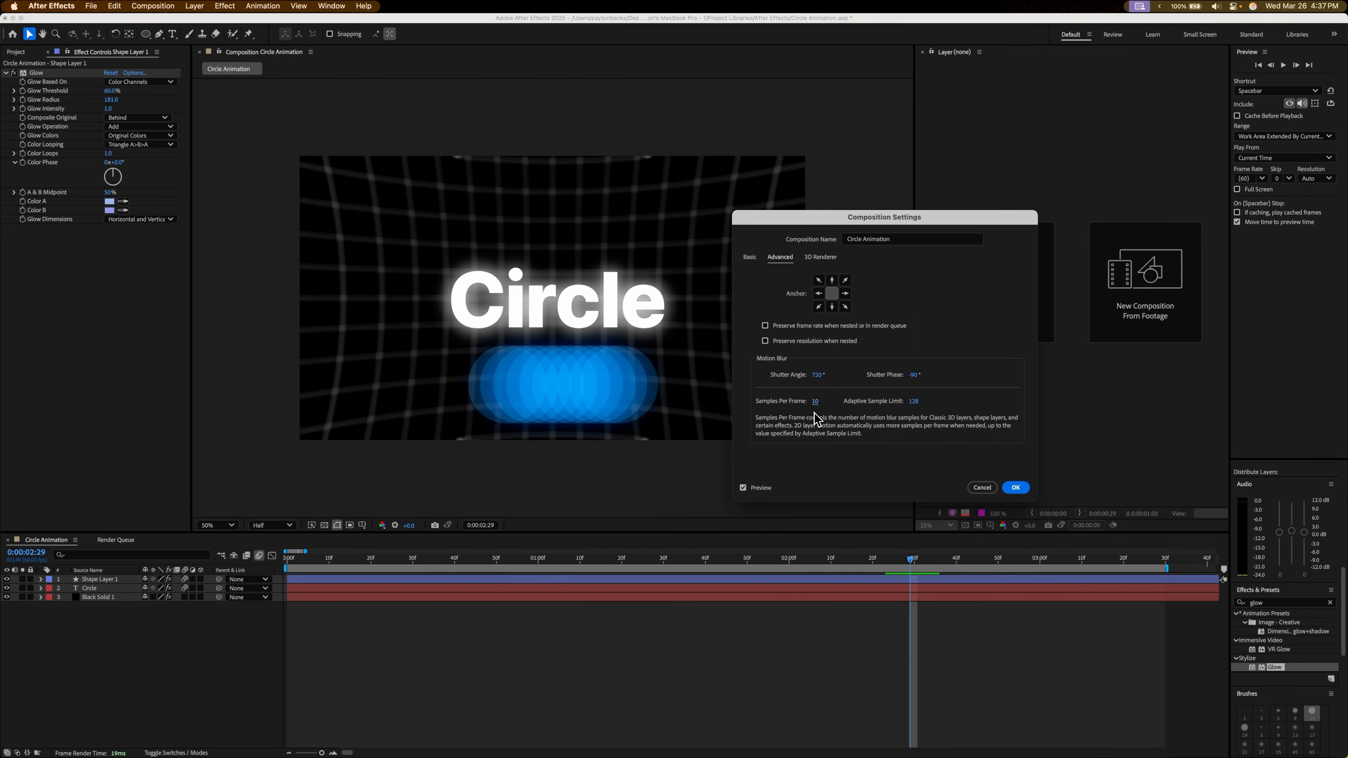
# - Switch to DaVinci Resolve and examine the circle's motion blur in the Circle Animation timeline
pyautogui.press('super+space')
pyautogui.write('da')
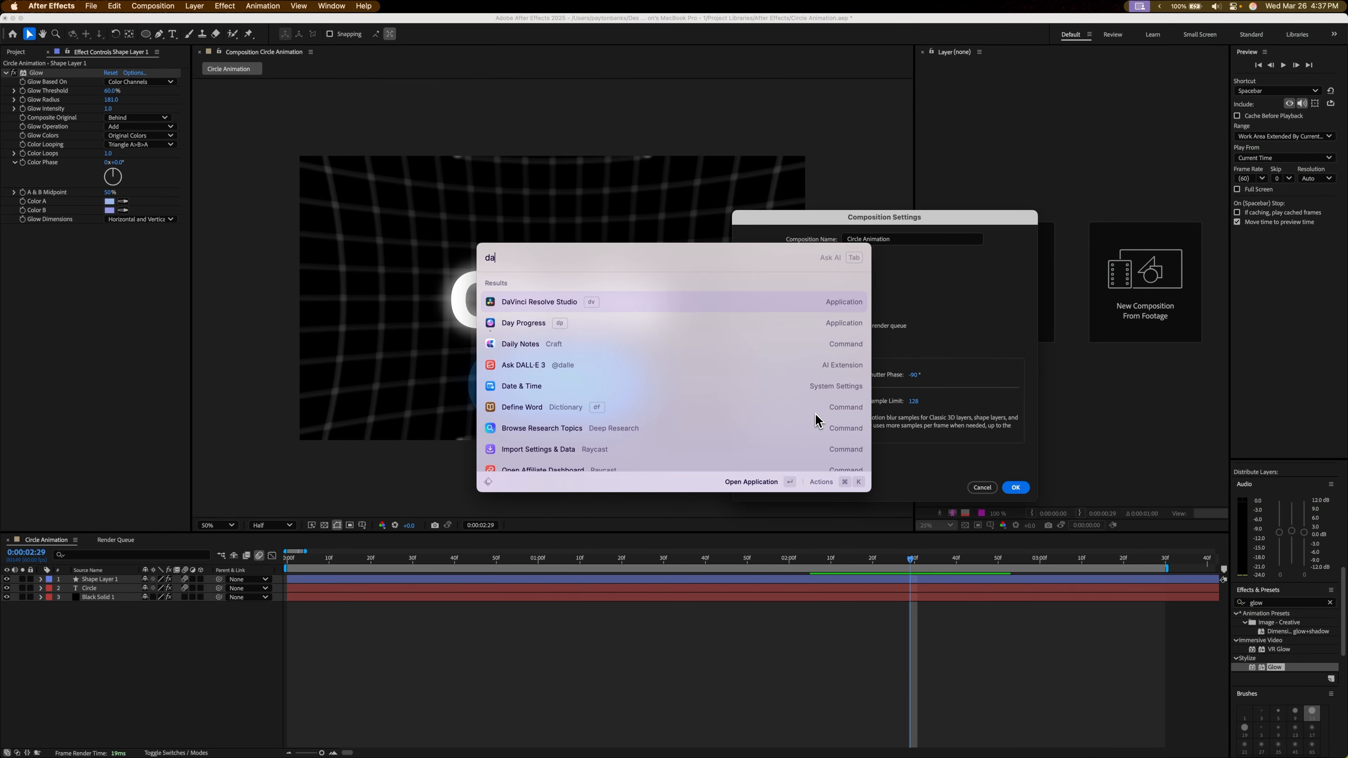
pyautogui.press('Return')
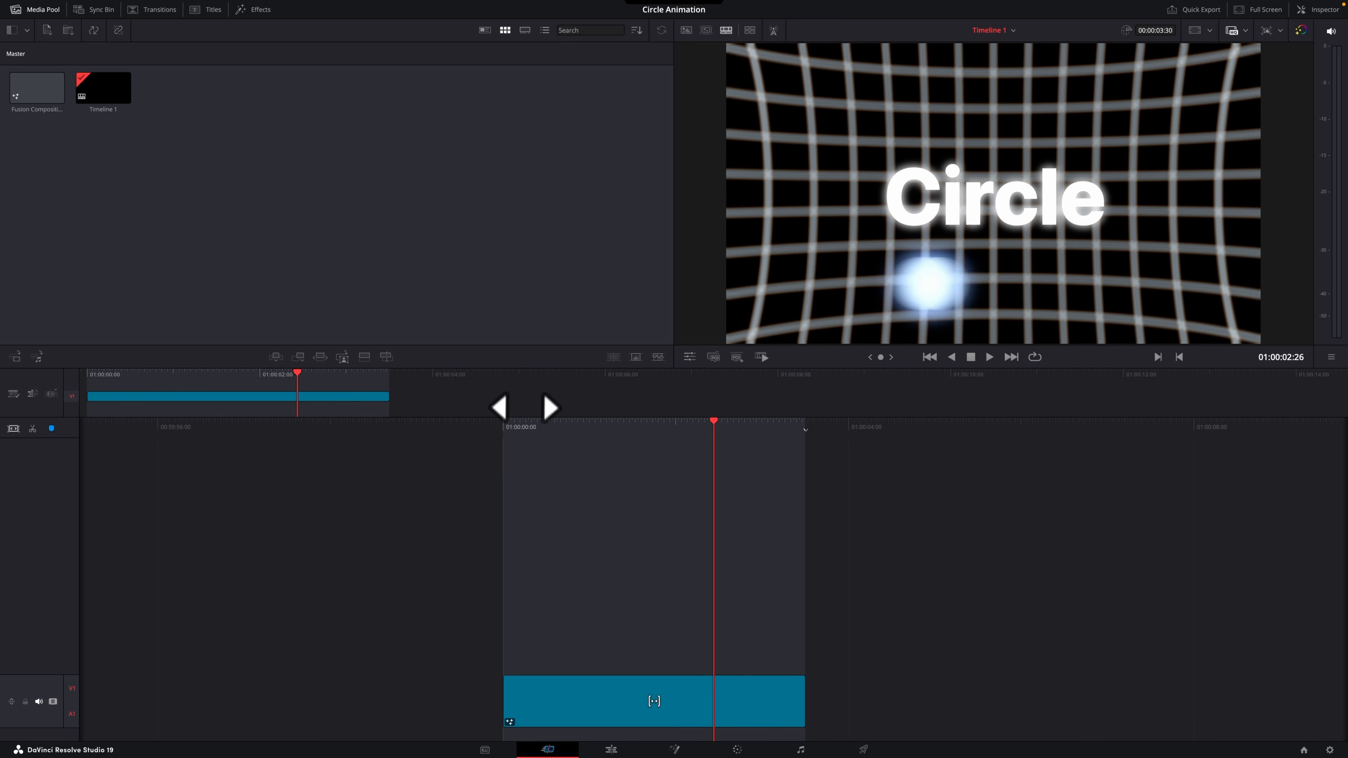
pyautogui.moveTo(525, 408); pyautogui.dragTo(521, 408)
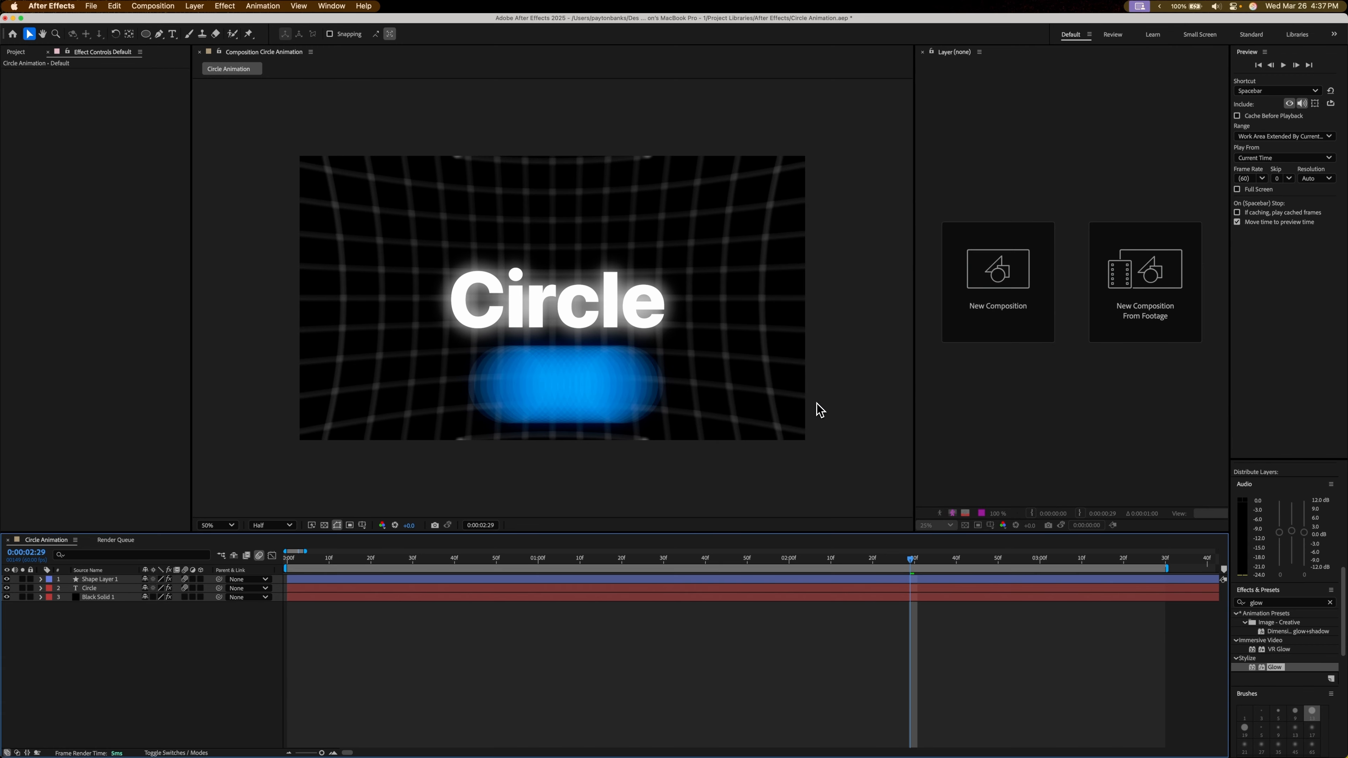
# - Preview the animation with motion blur from the start, and replay the circle's pass from around 0:00:02:19
pyautogui.moveTo(890, 559); pyautogui.dragTo(210, 543)
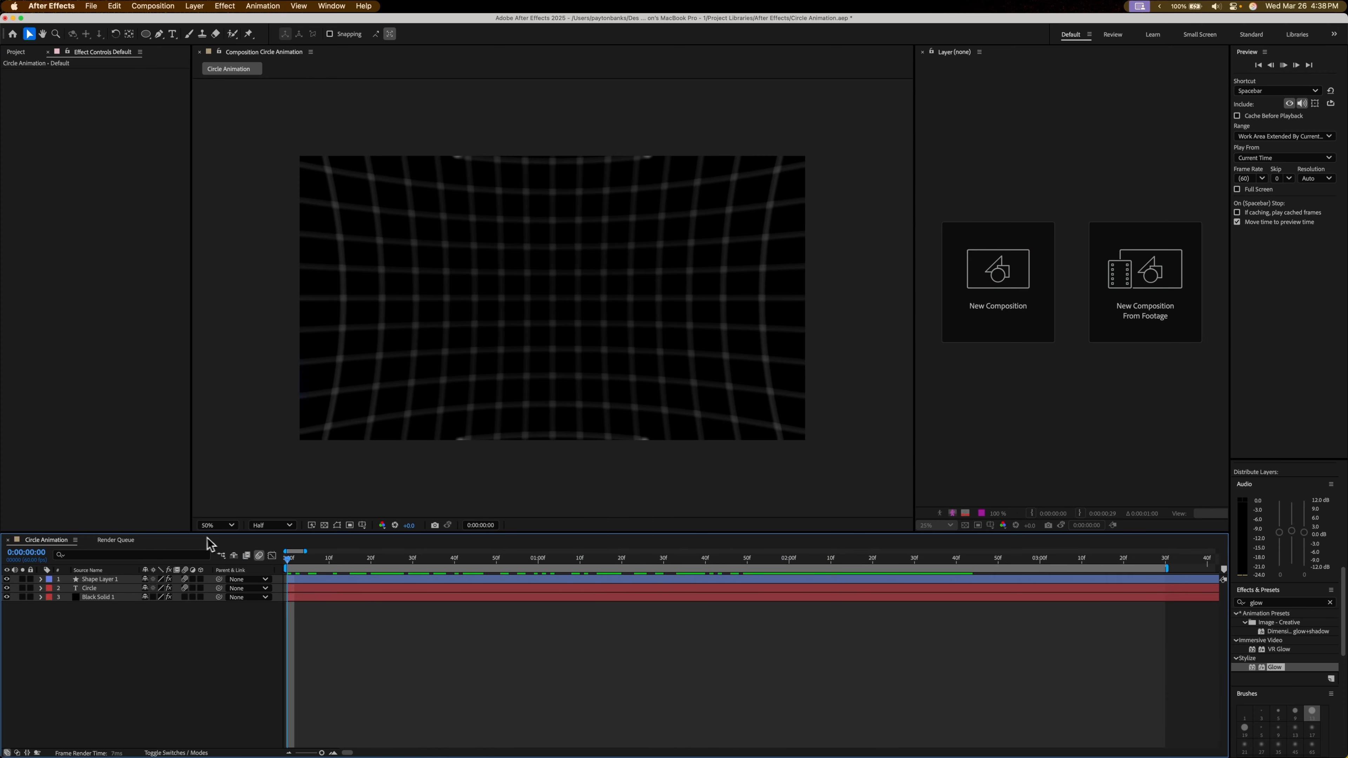
pyautogui.press('space')
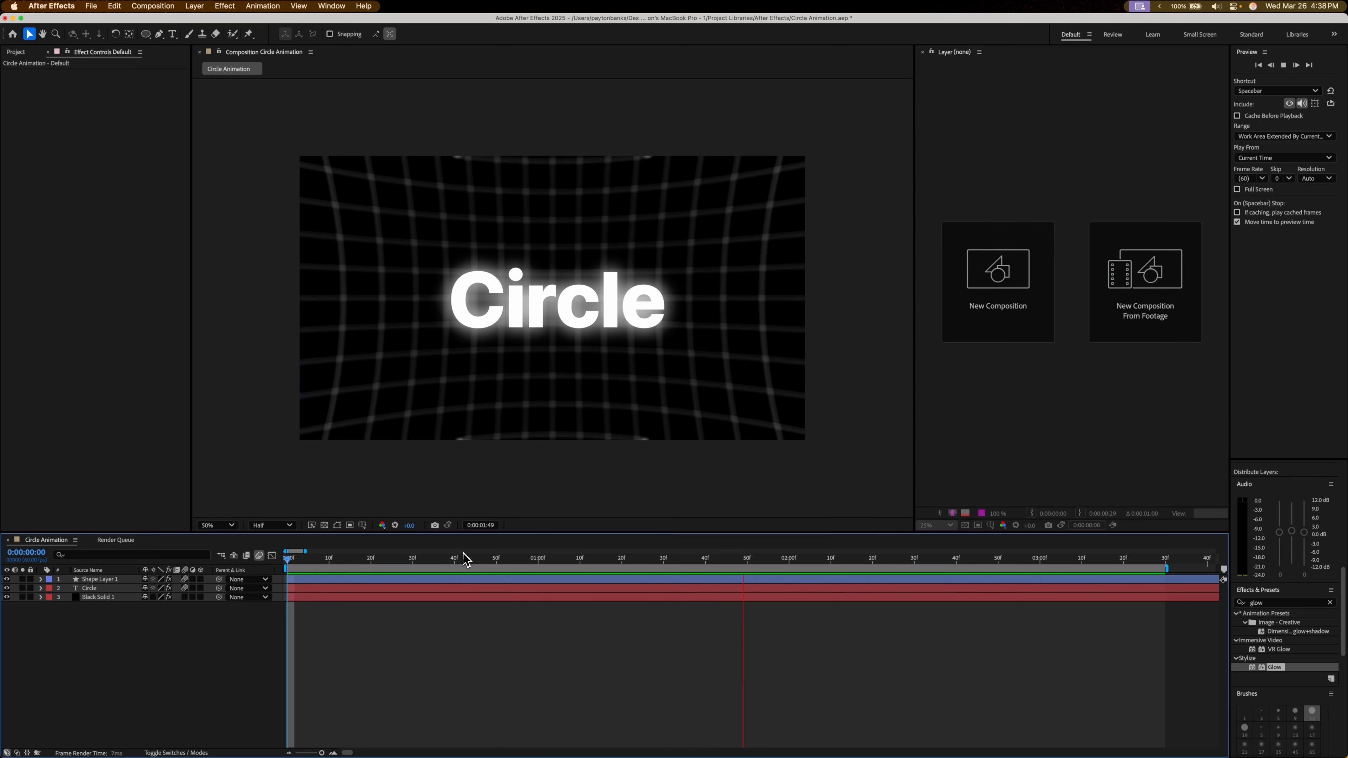
pyautogui.click(871, 562)
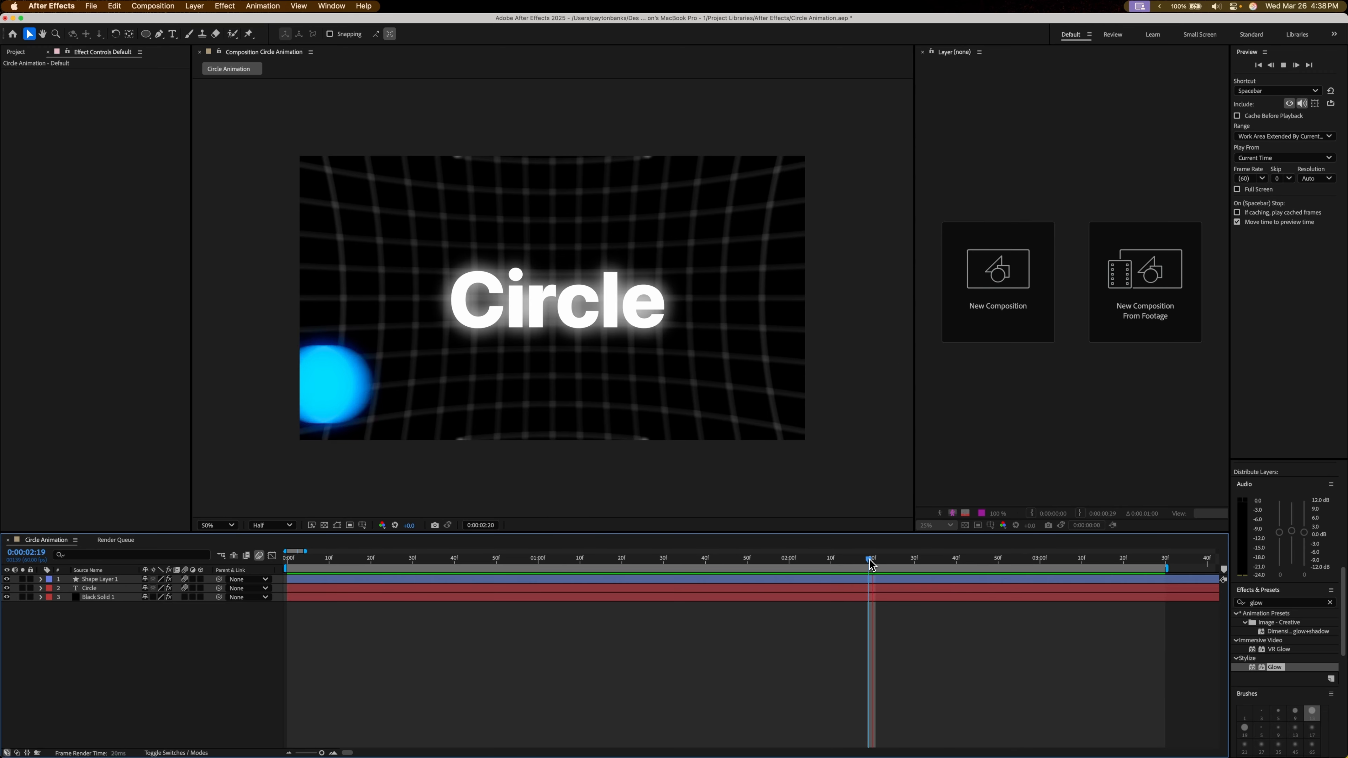
pyautogui.moveTo(869, 560); pyautogui.dragTo(776, 530)
pyautogui.press('space')
pyautogui.press('space')
pyautogui.press('space')
pyautogui.press('space')
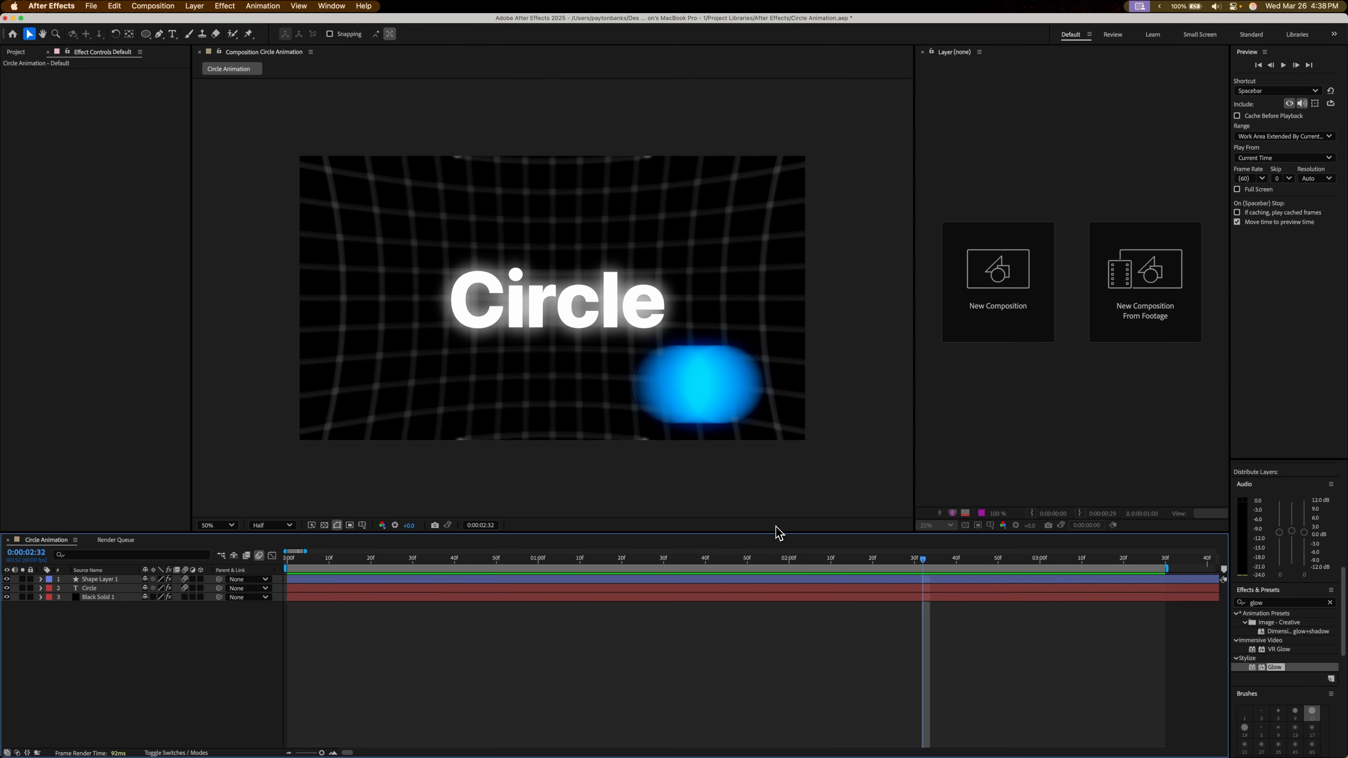
# - At 0:00:02:29, set the composition's motion blur shutter angle to 360° and apply the settings
pyautogui.click(910, 562)
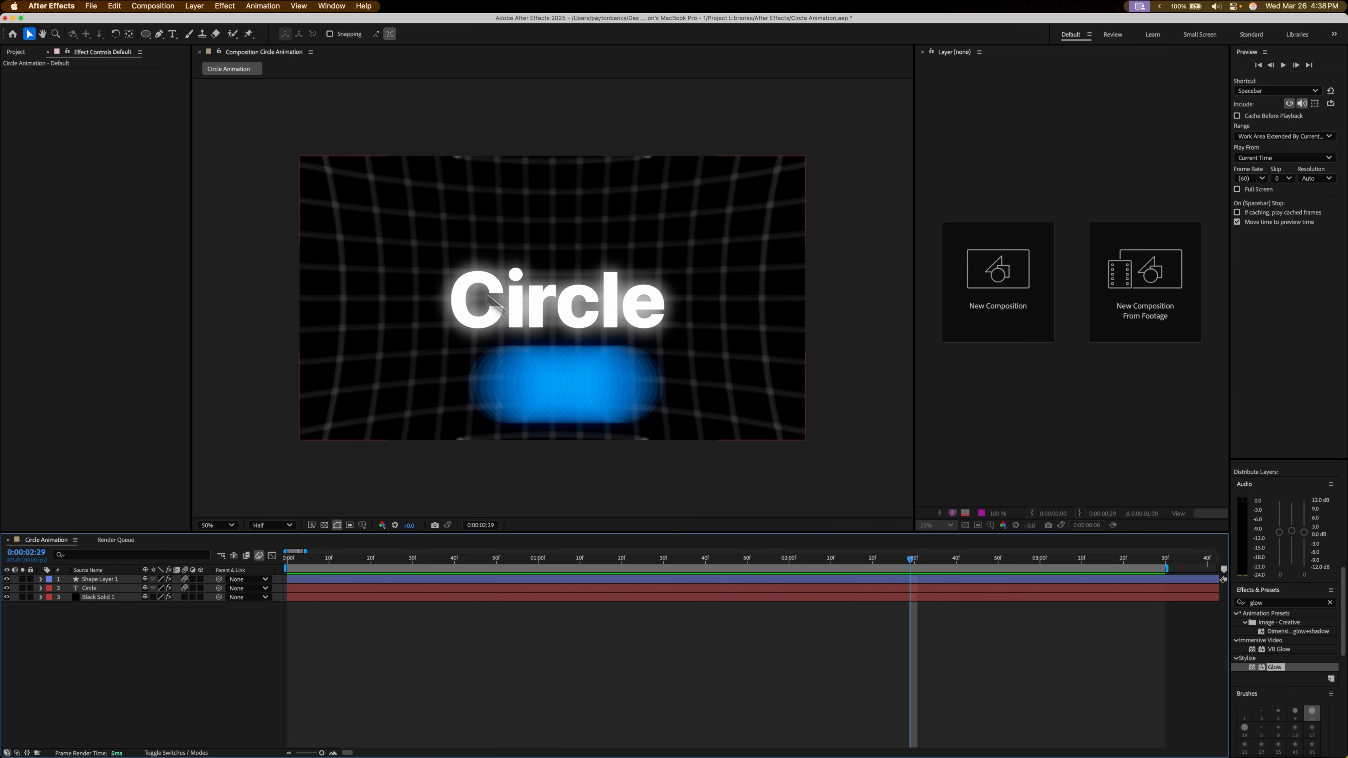
pyautogui.click(153, 6)
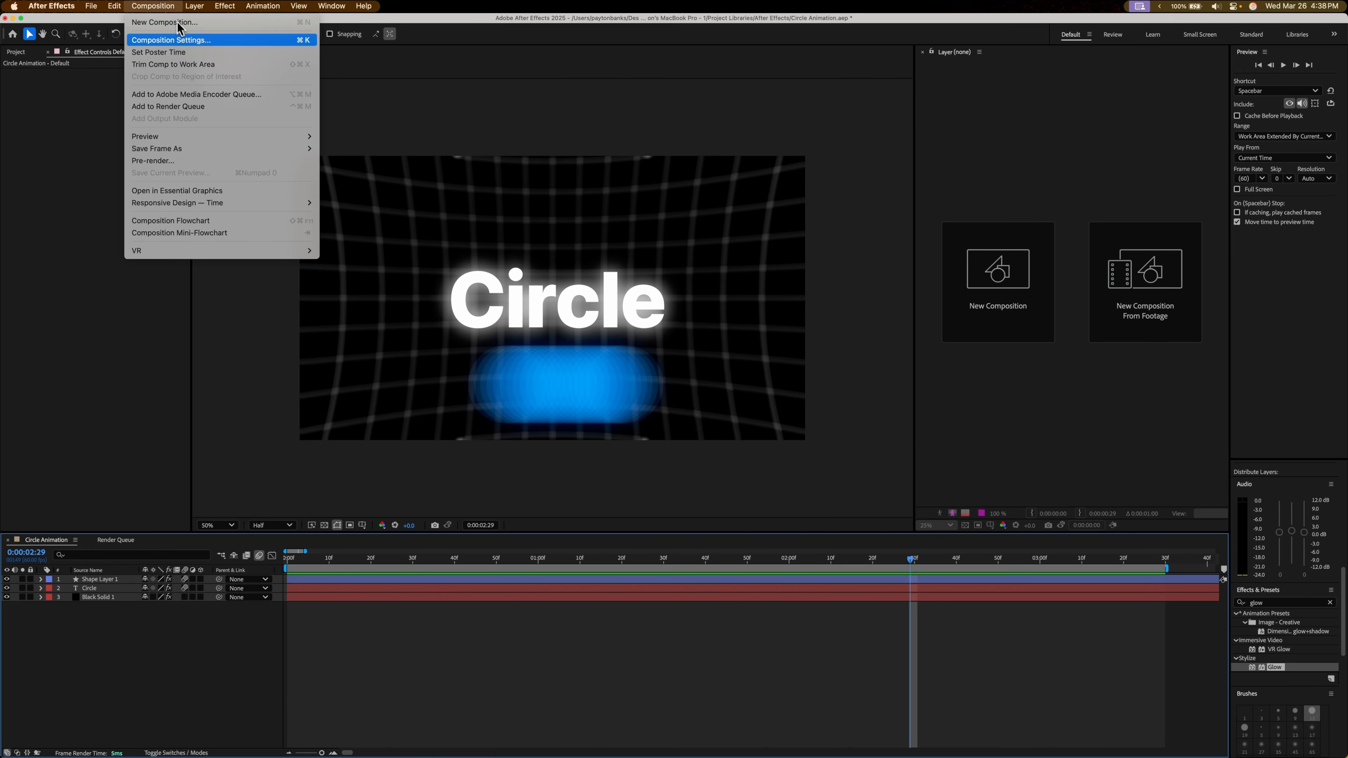
pyautogui.click(180, 42)
pyautogui.click(569, 286)
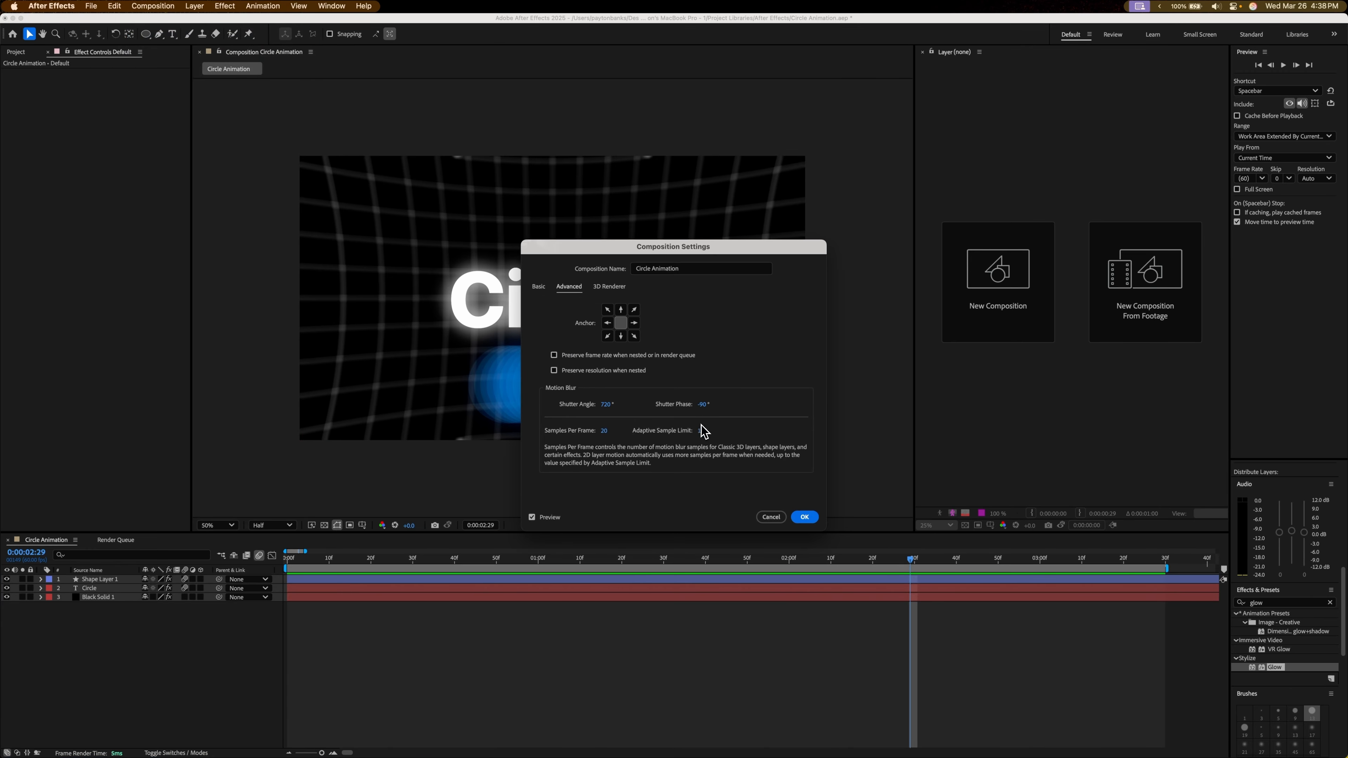
pyautogui.click(606, 404)
pyautogui.write('360')
pyautogui.press('Return')
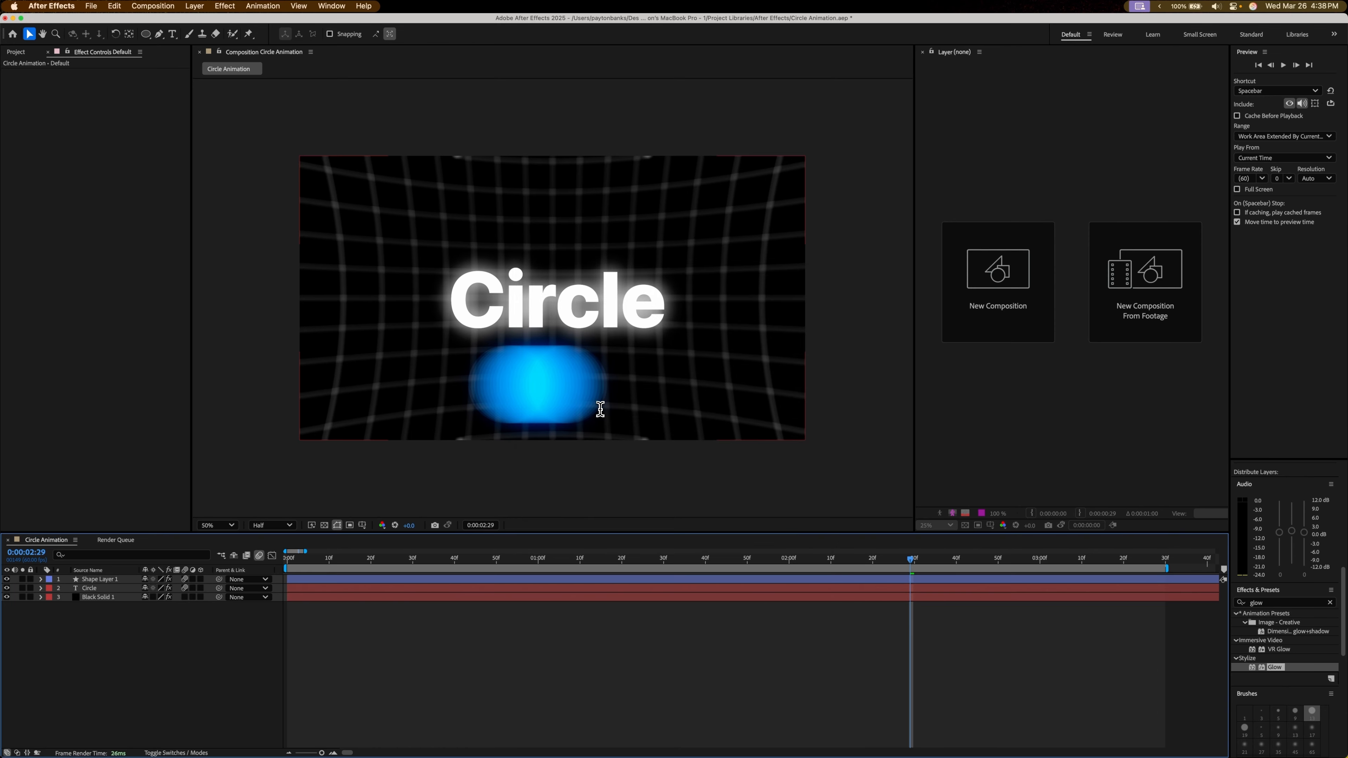
# - Preview the shortened motion blur from the composition's start, and replay the circle's pass from 0:00:01:47
pyautogui.press('space')
pyautogui.moveTo(861, 559); pyautogui.dragTo(206, 485)
pyautogui.press('space')
pyautogui.moveTo(289, 558); pyautogui.dragTo(240, 554)
pyautogui.press('space')
pyautogui.press('space')
pyautogui.press('space')
pyautogui.press('space')
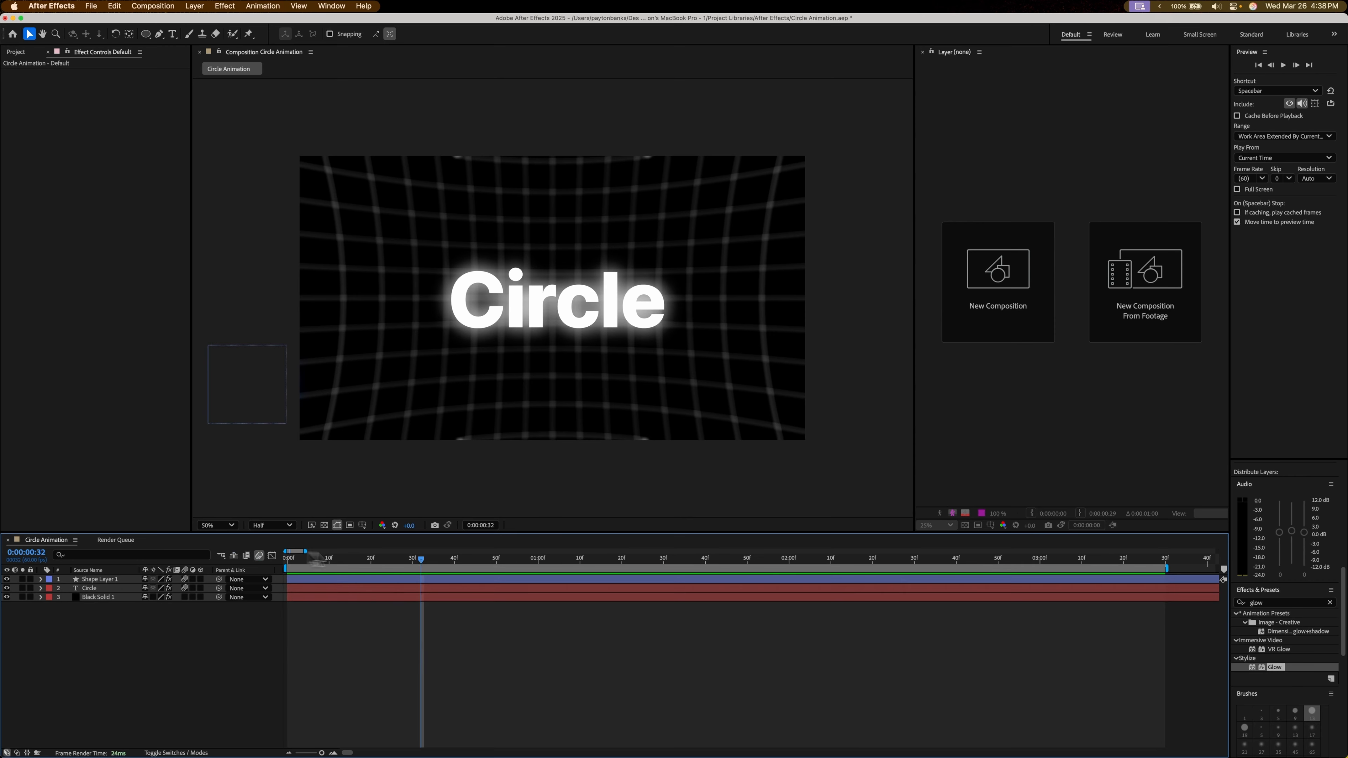
pyautogui.click(733, 561)
pyautogui.press('space')
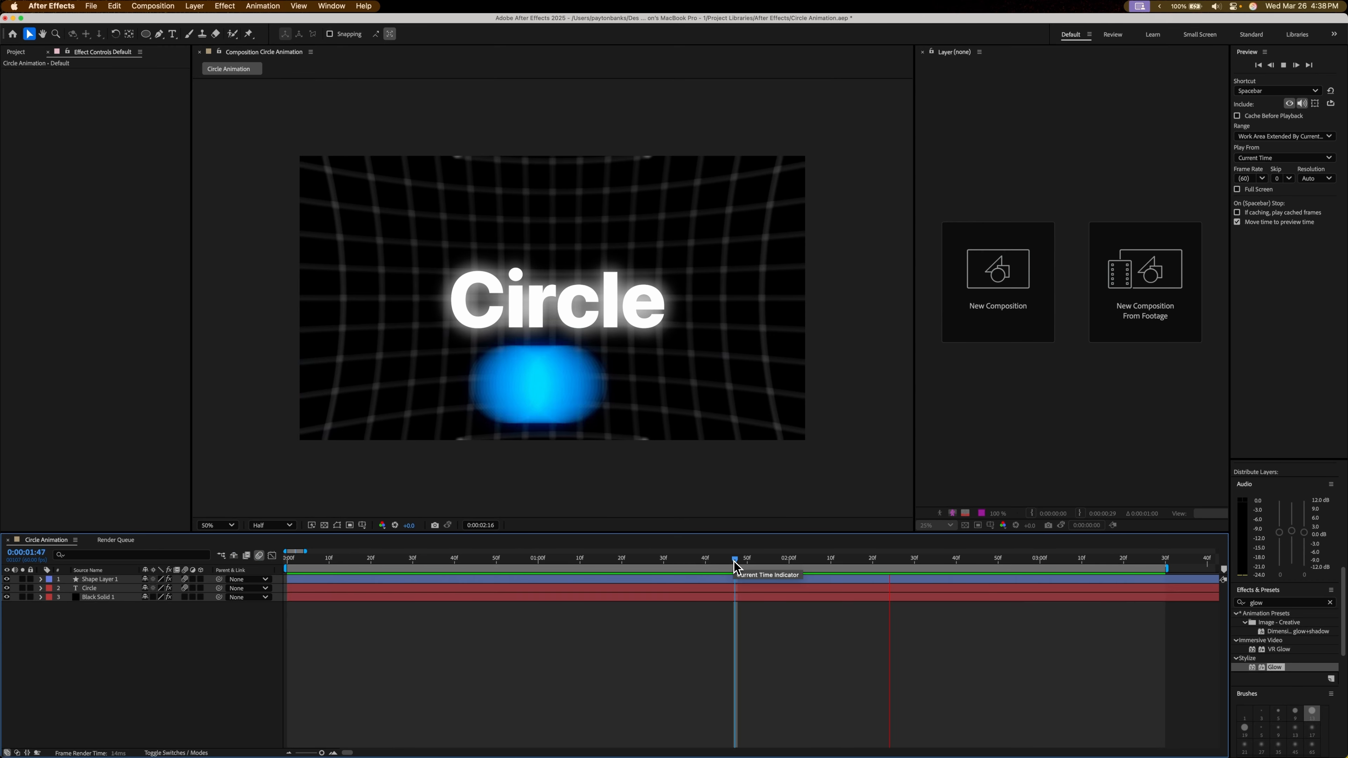
pyautogui.press('space')
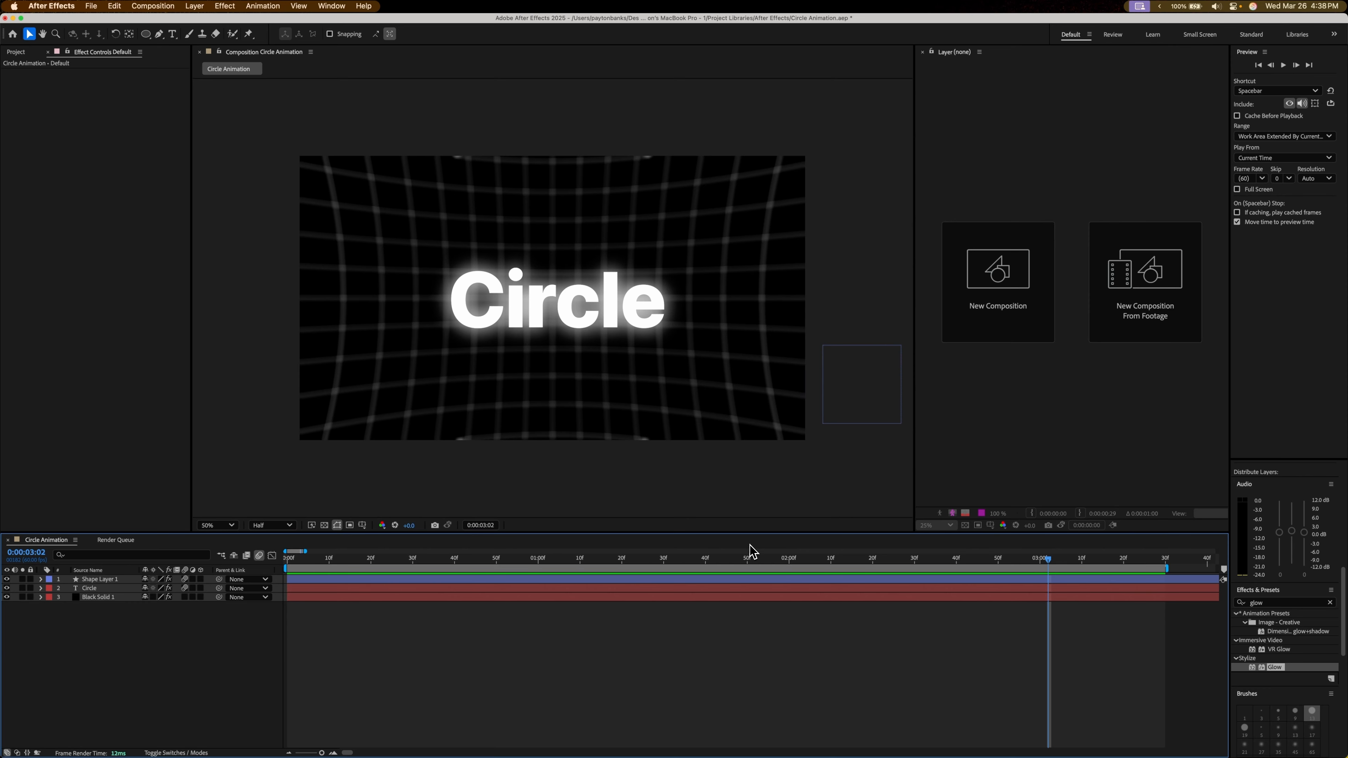
# - Return to the composition's start and add Circle Animation to the render queue
pyautogui.moveTo(740, 560); pyautogui.dragTo(250, 500)
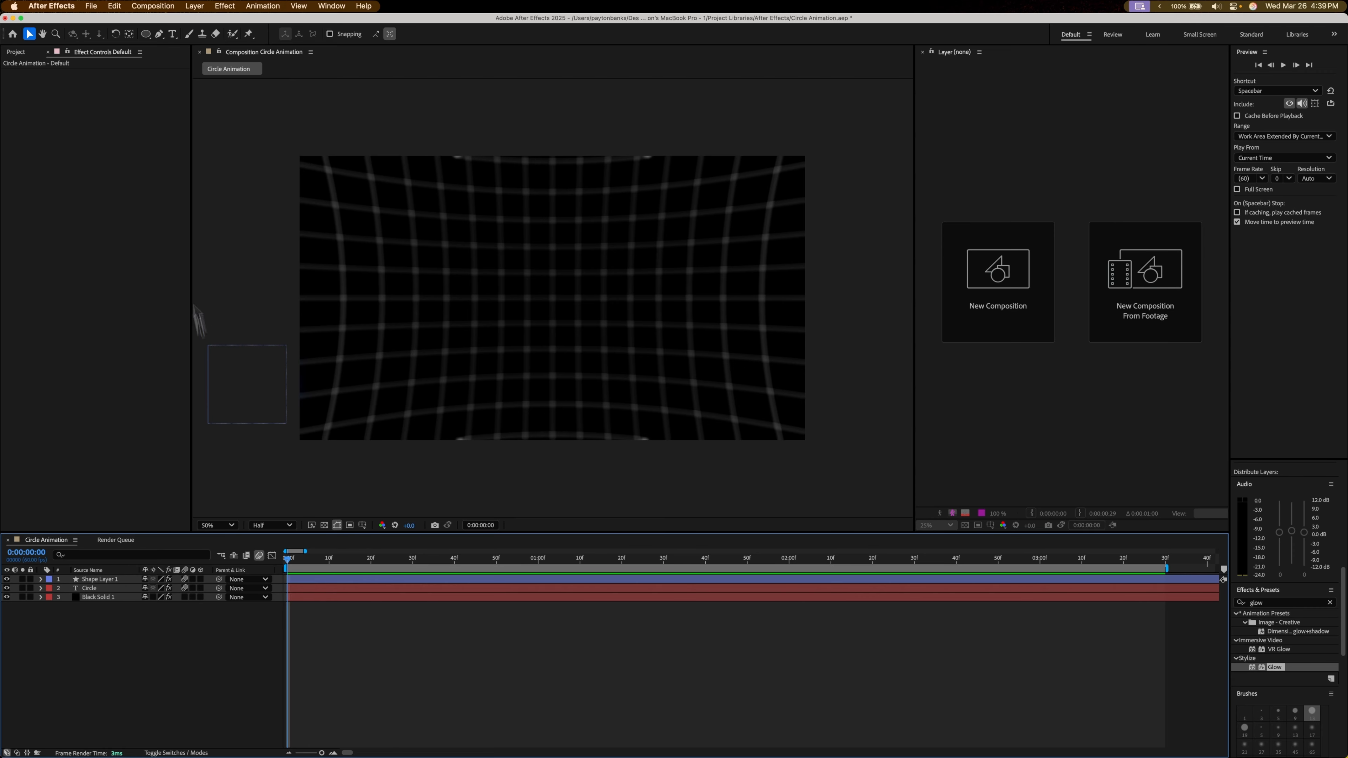
pyautogui.click(91, 6)
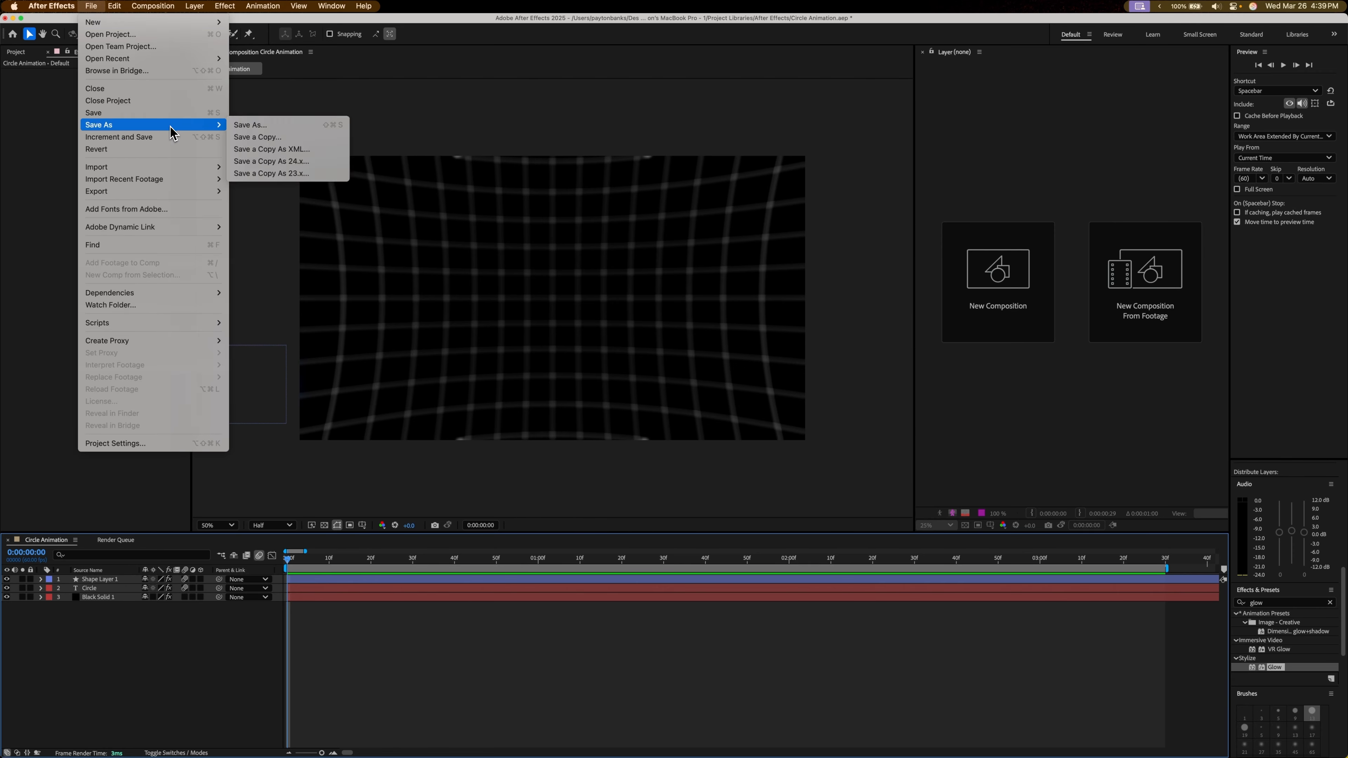
pyautogui.moveTo(171, 191)
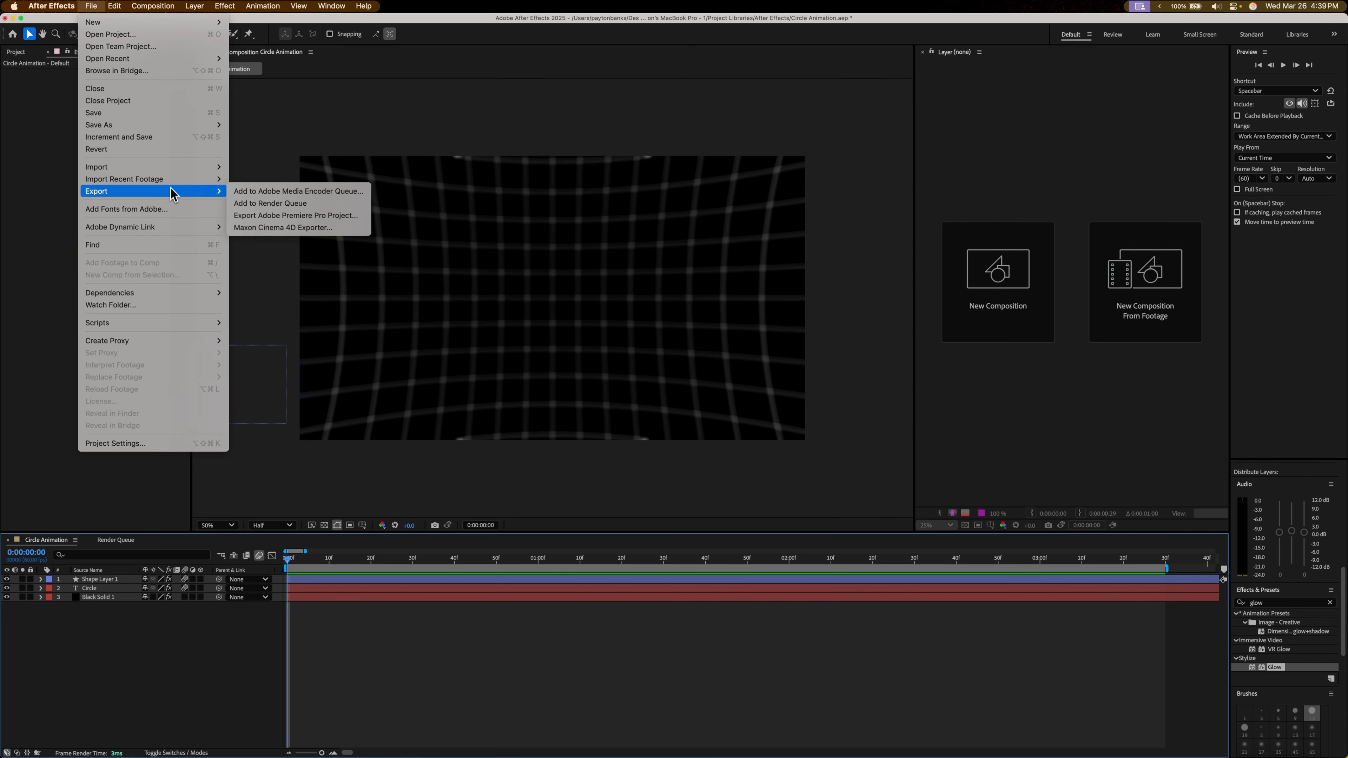
pyautogui.click(256, 204)
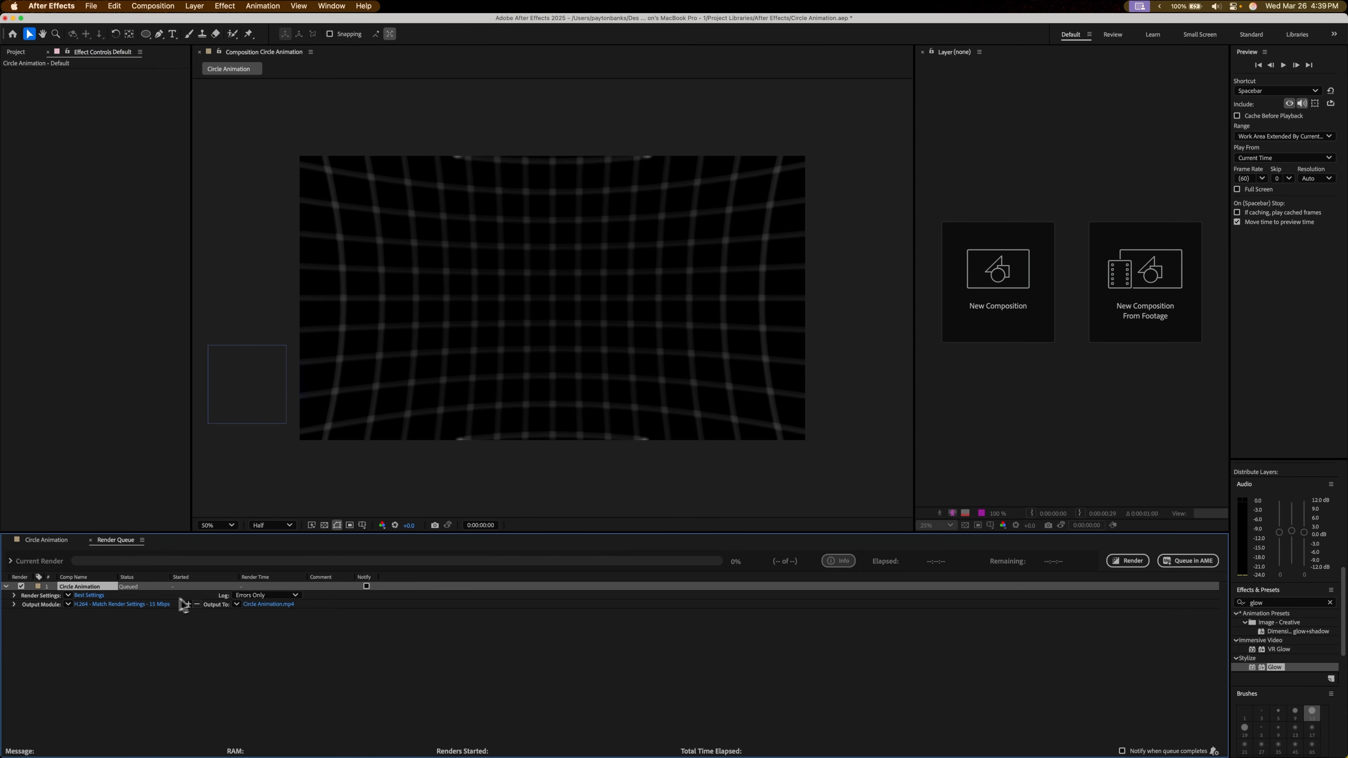
# - Accept the H.264 output module with a VBR target bitrate of 15 Mbps and render the queued composition
pyautogui.click(152, 606)
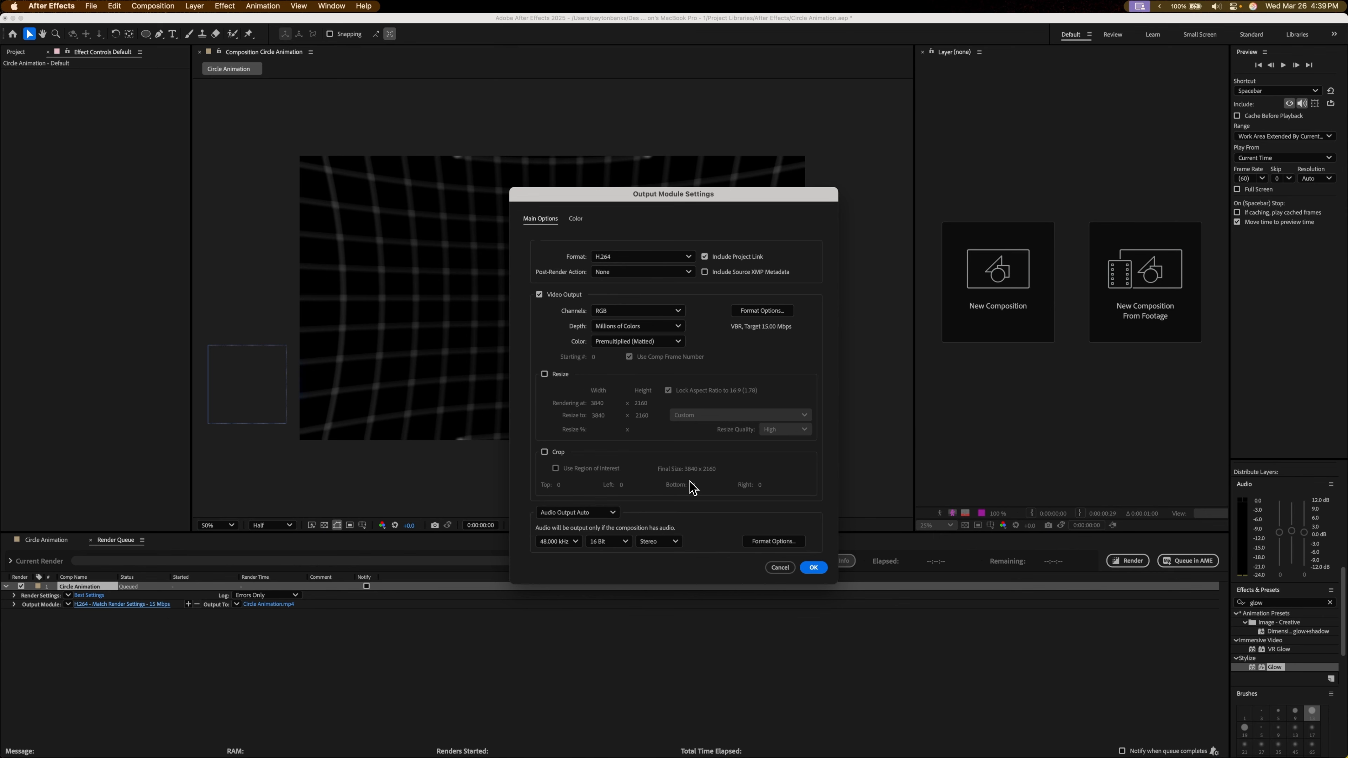
pyautogui.click(762, 311)
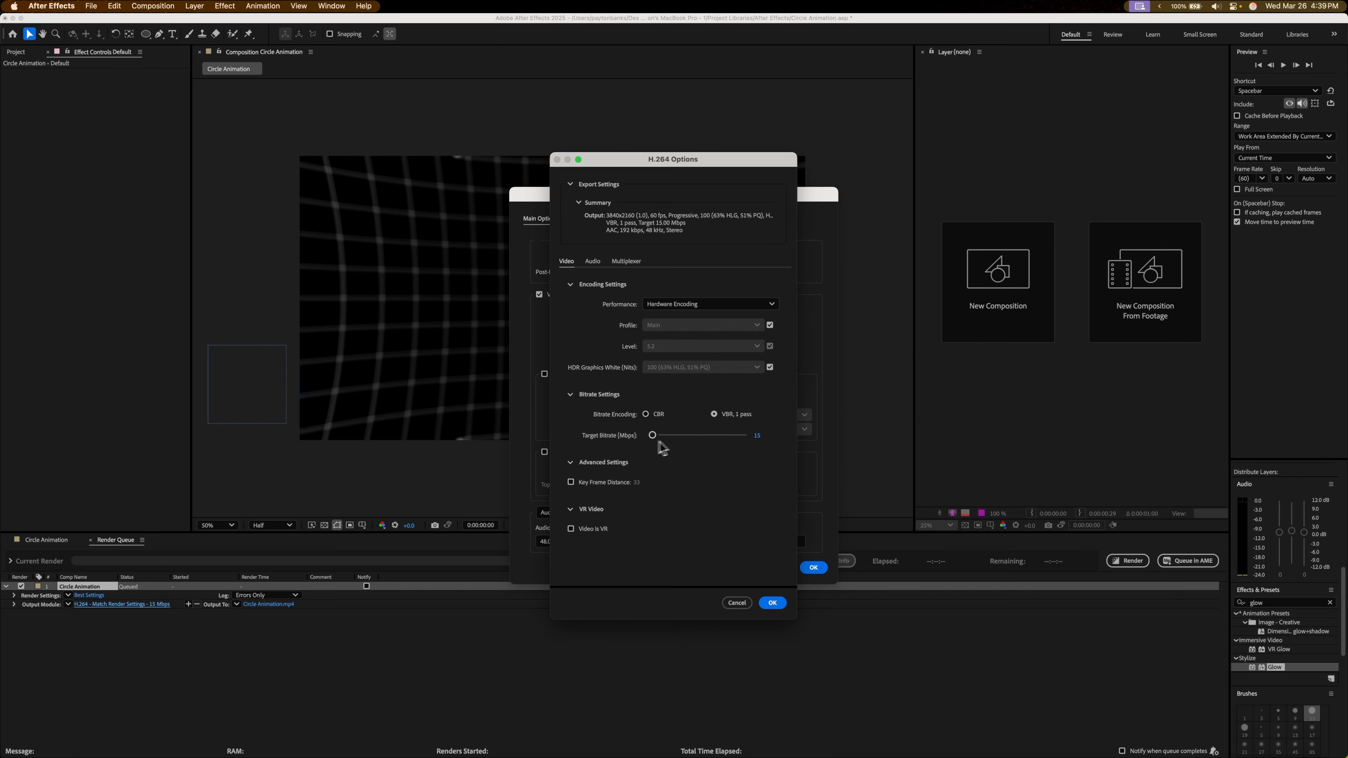
pyautogui.click(772, 603)
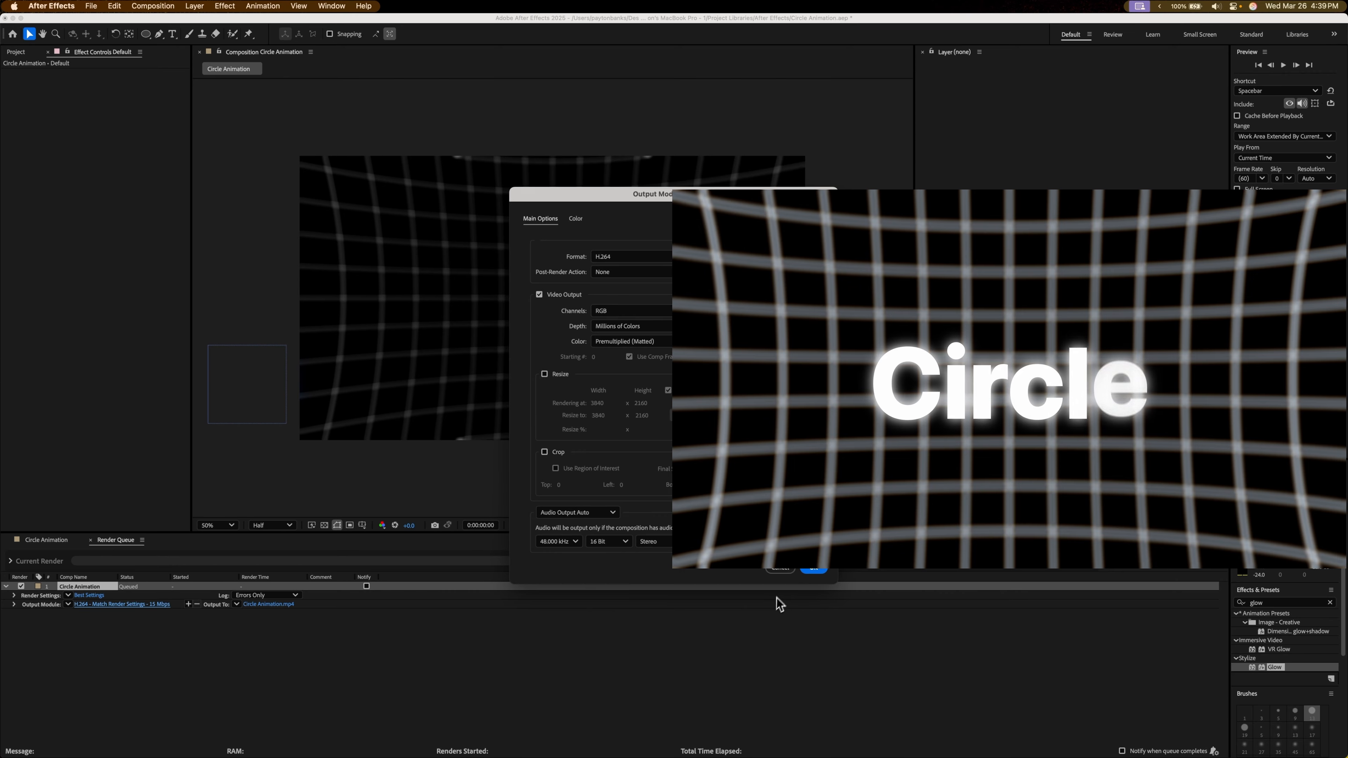
pyautogui.click(815, 569)
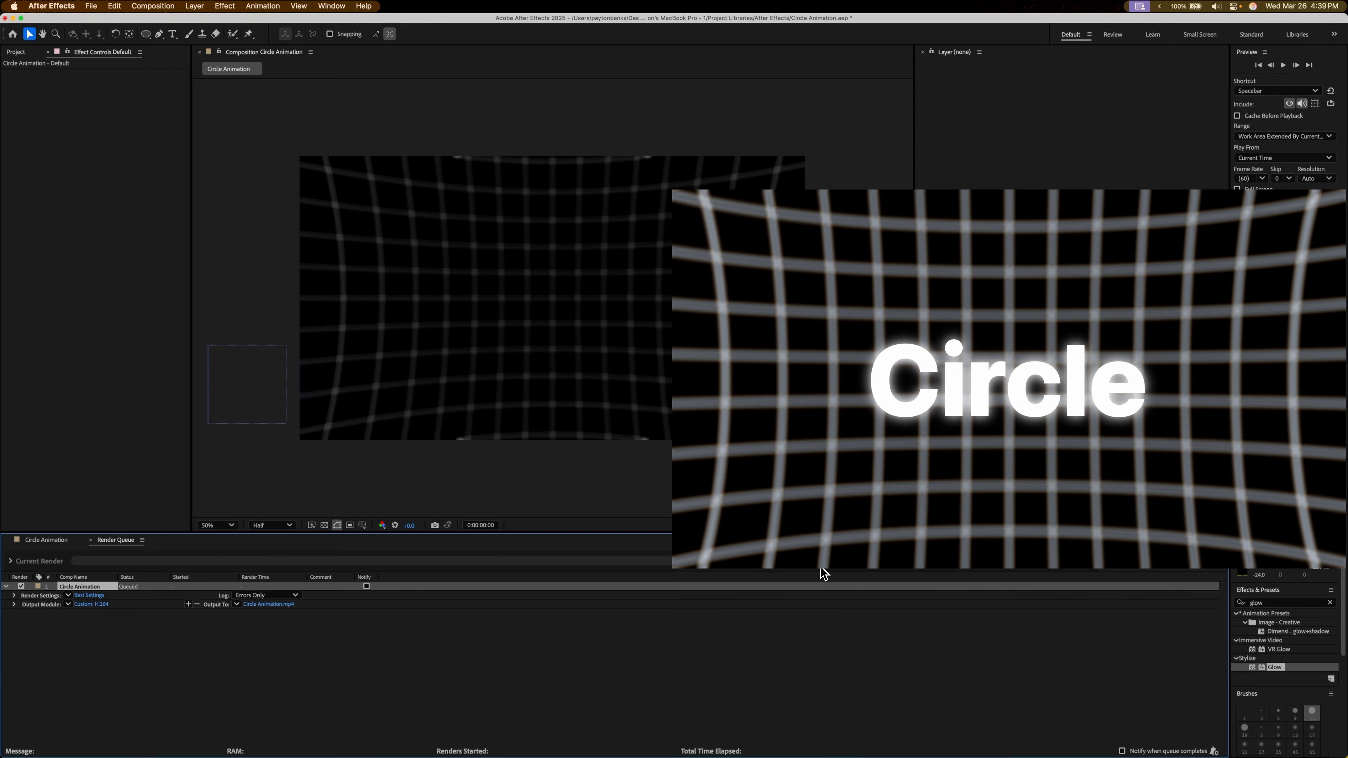
pyautogui.click(1139, 562)
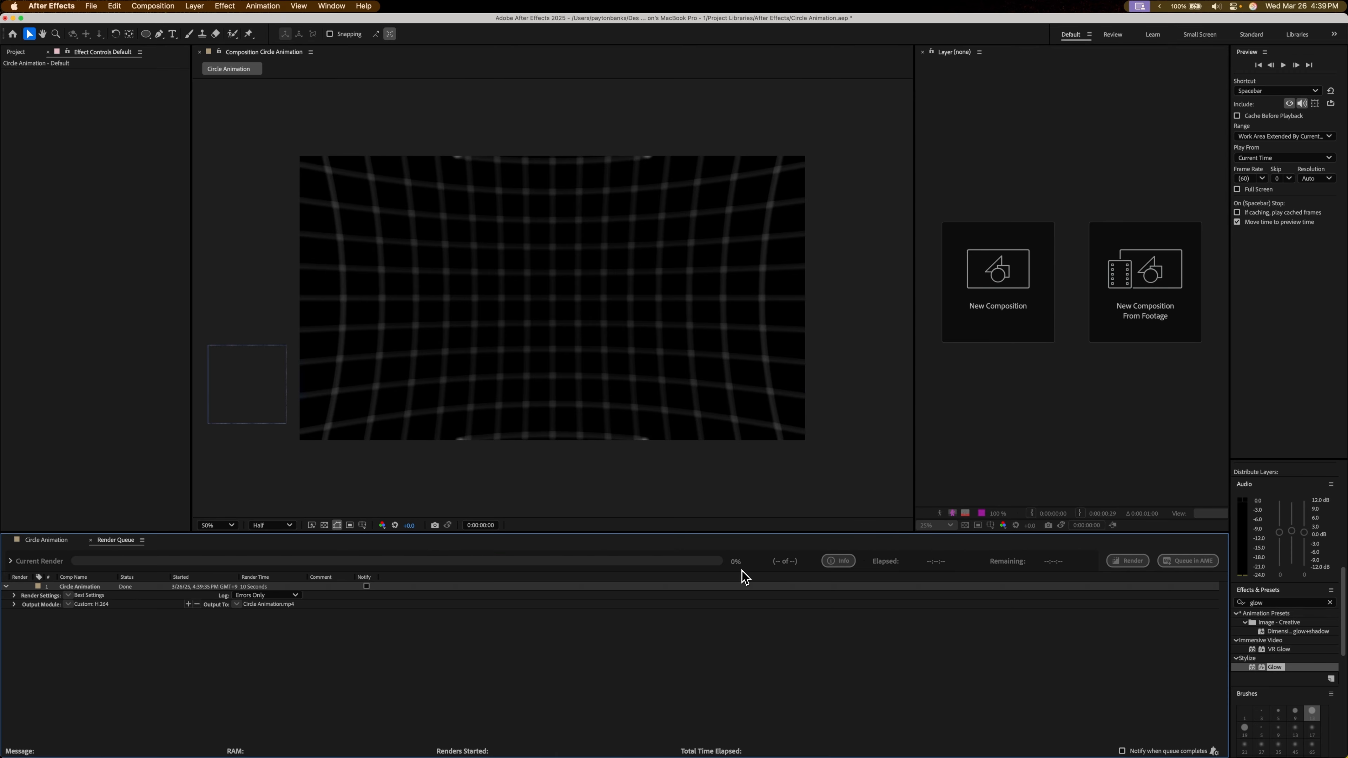
# - Close the Circle Animation project and save its changes
pyautogui.press('super+q')
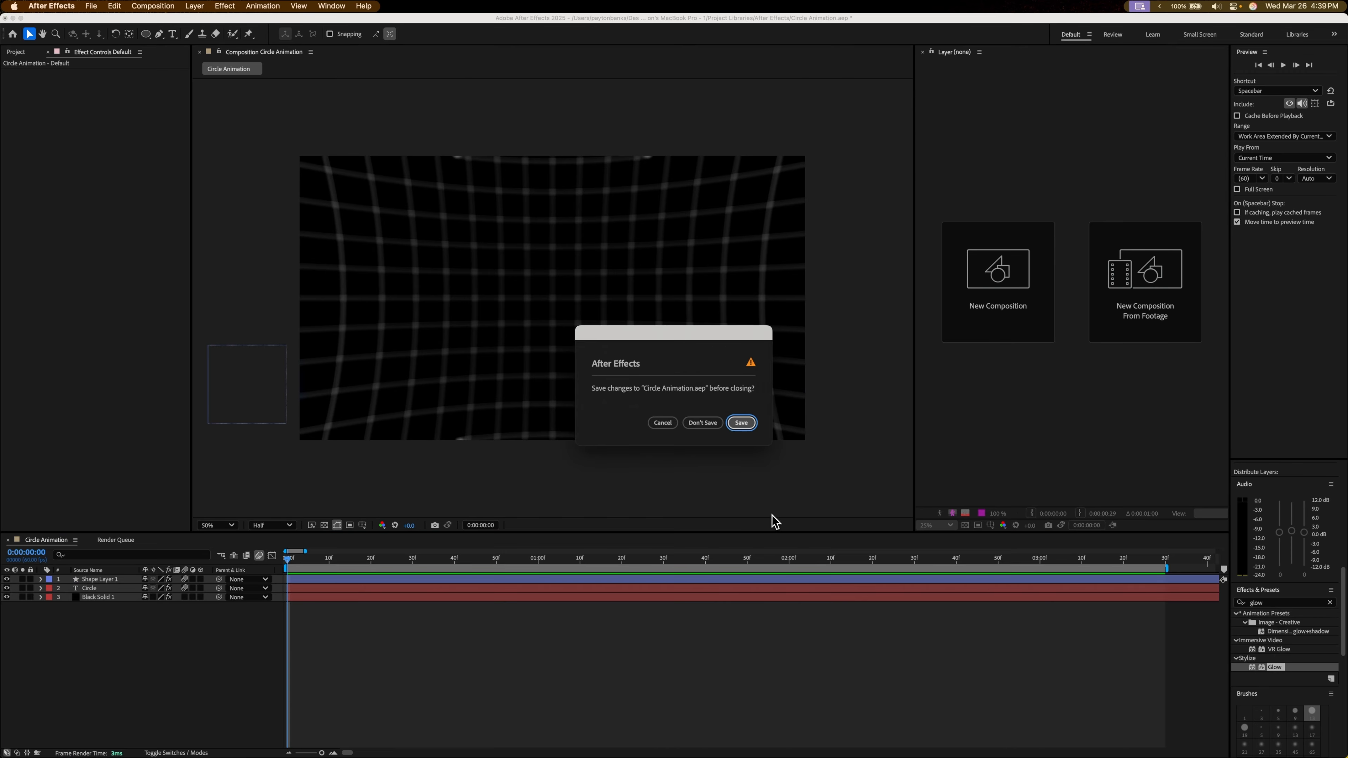
pyautogui.click(743, 425)
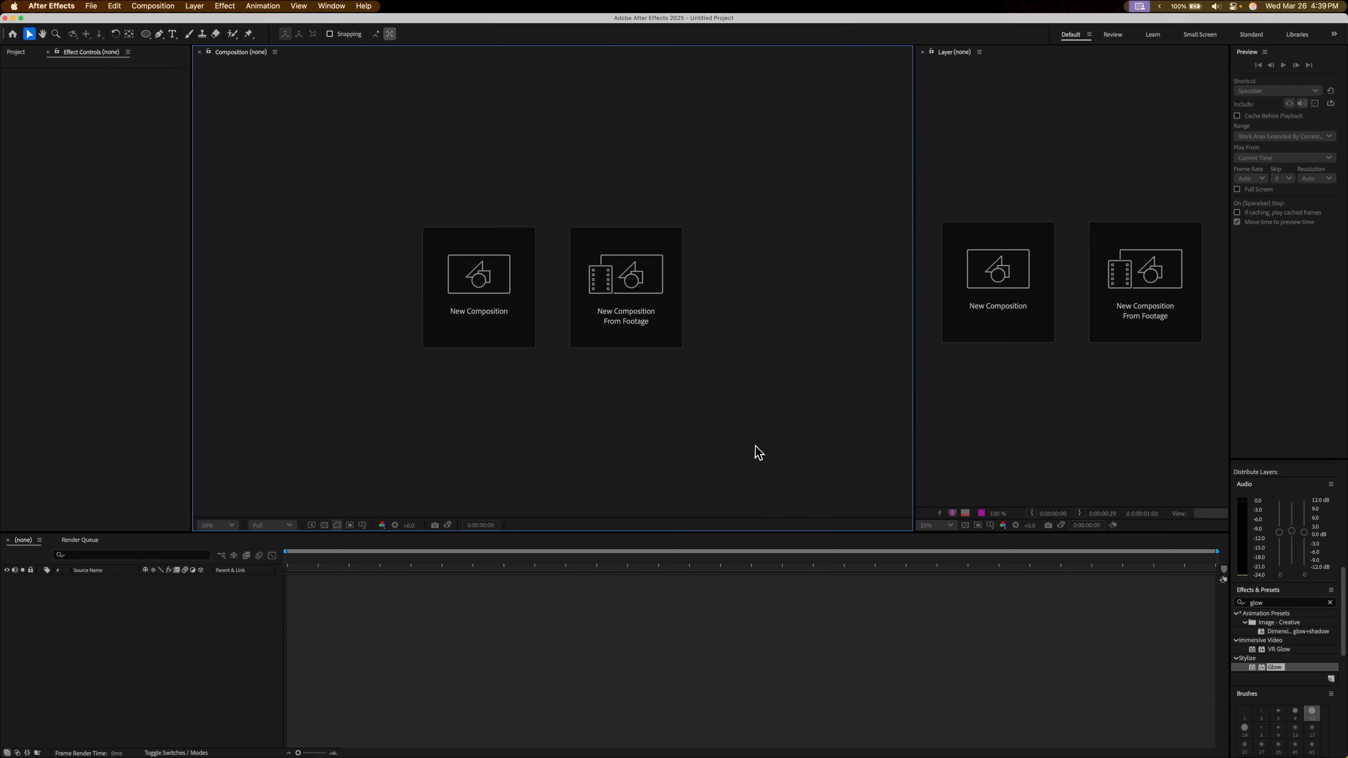